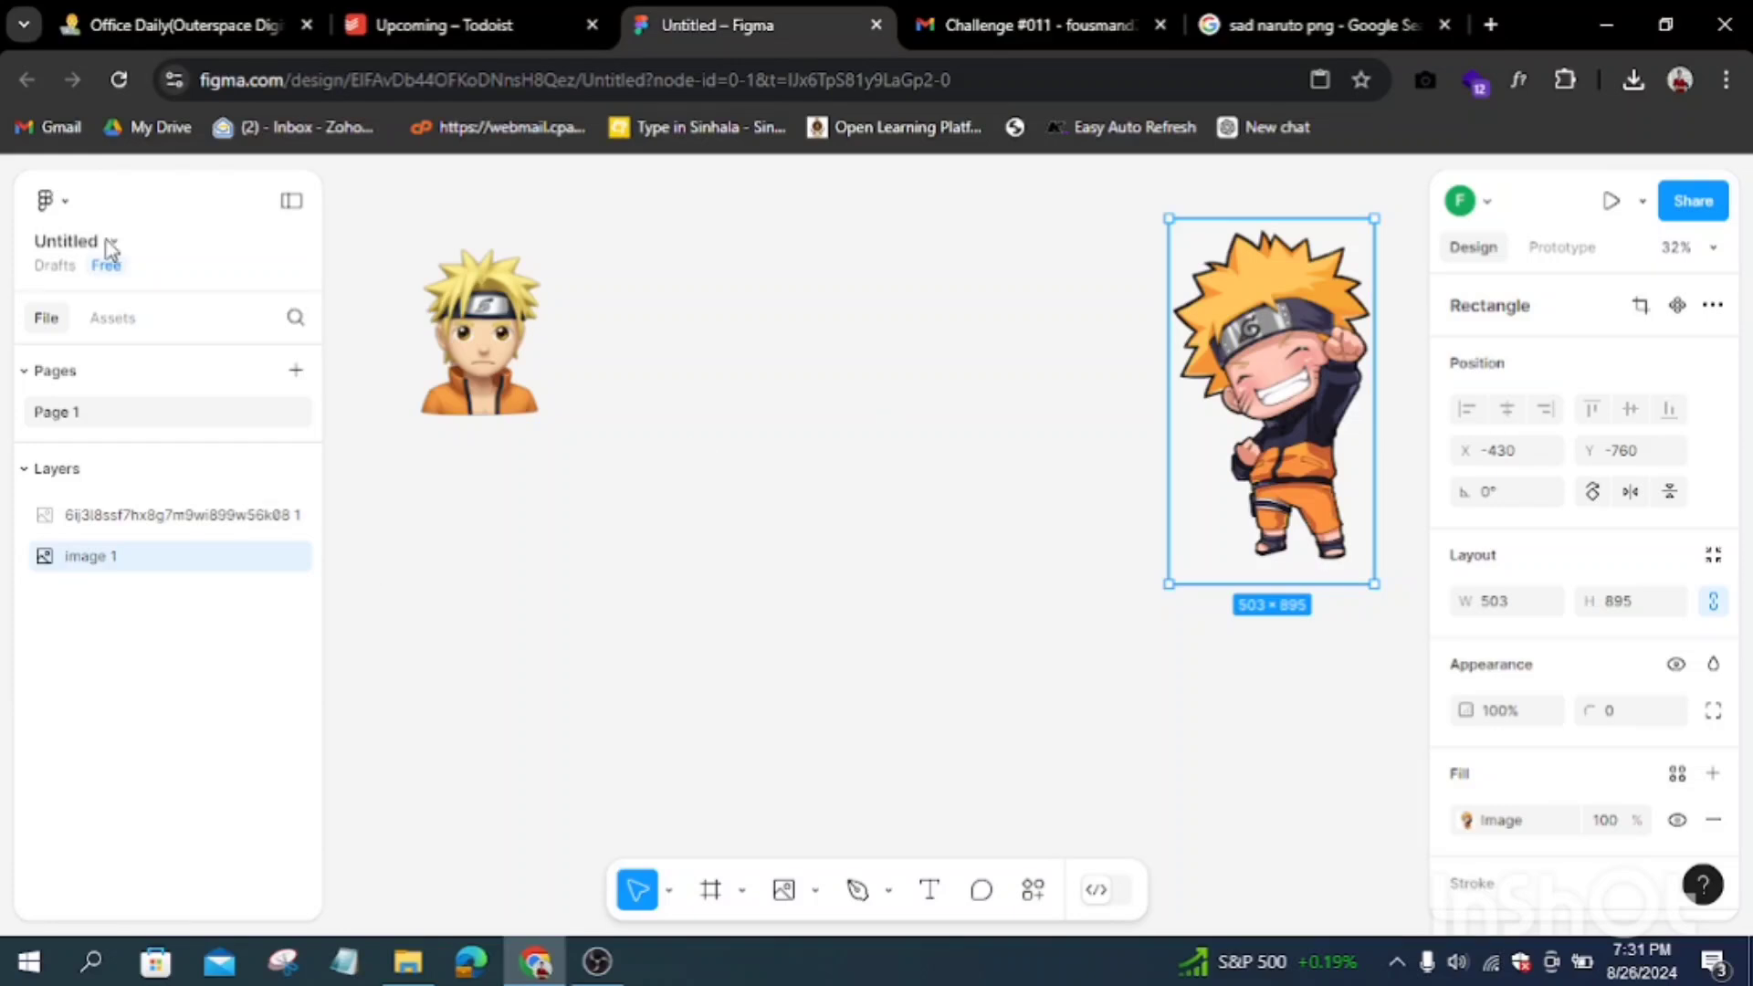
# Step: Rename the Untitled file to 'Flash message design'
pyautogui.doubleClick(109, 245)
pyautogui.write('Flash message design')
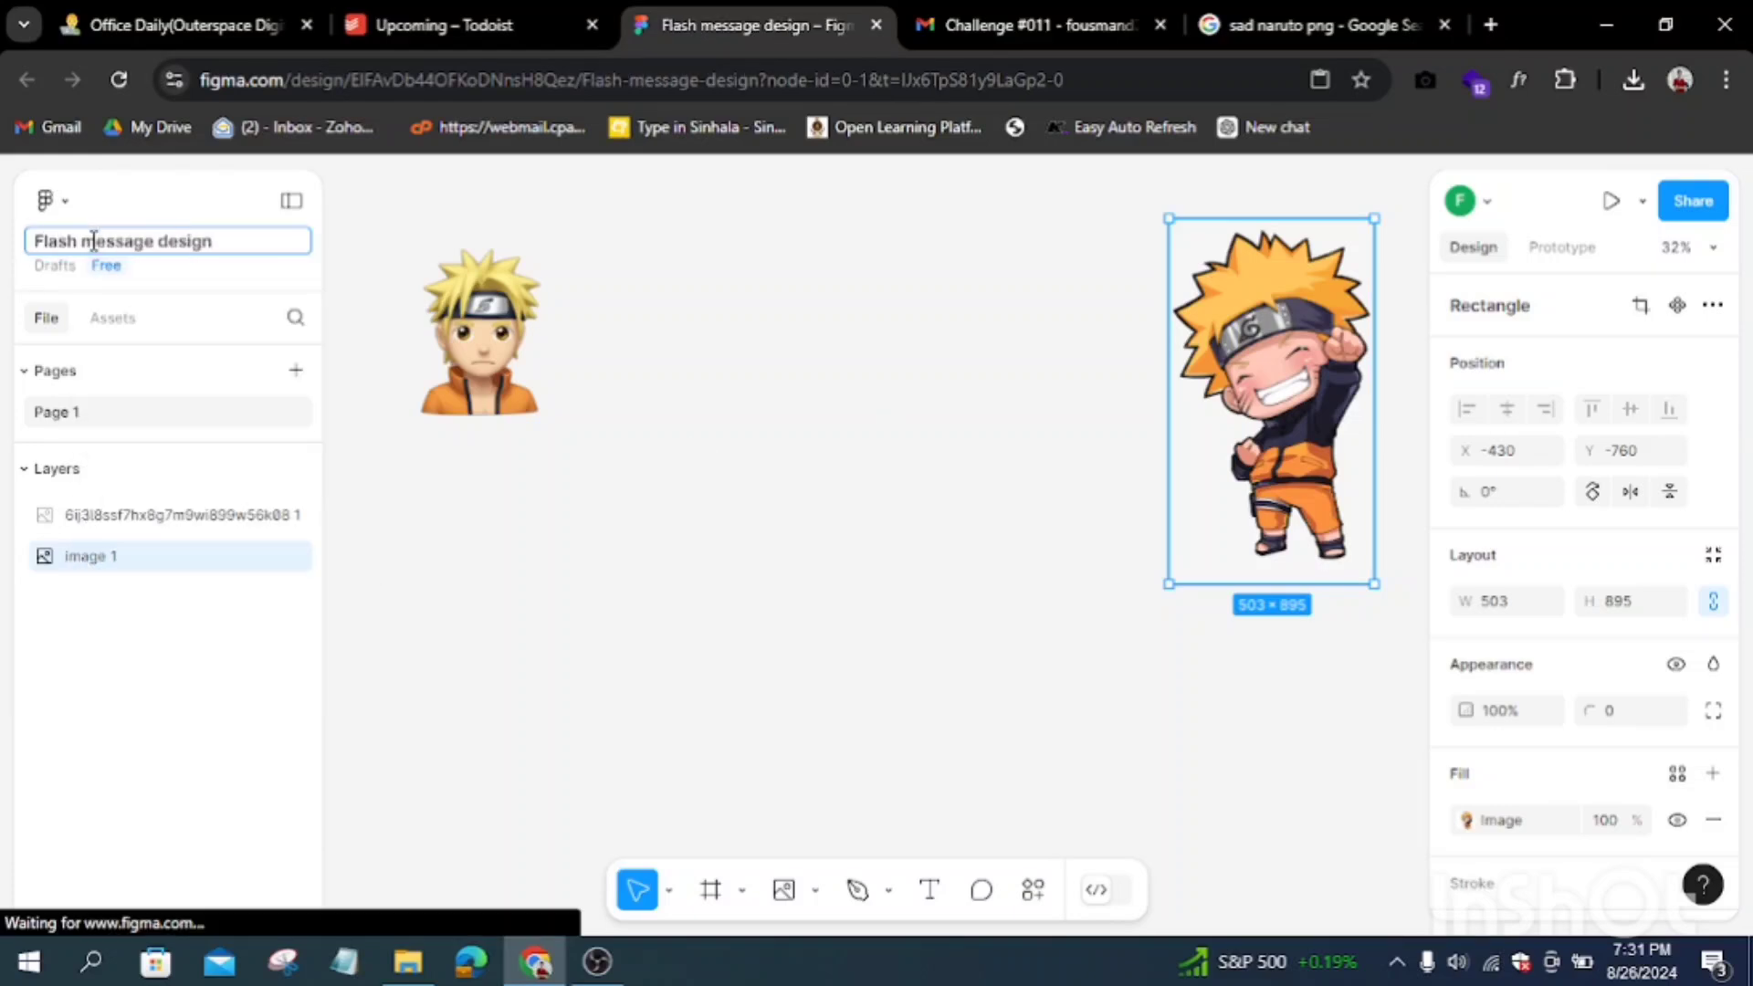
pyautogui.press('Return')
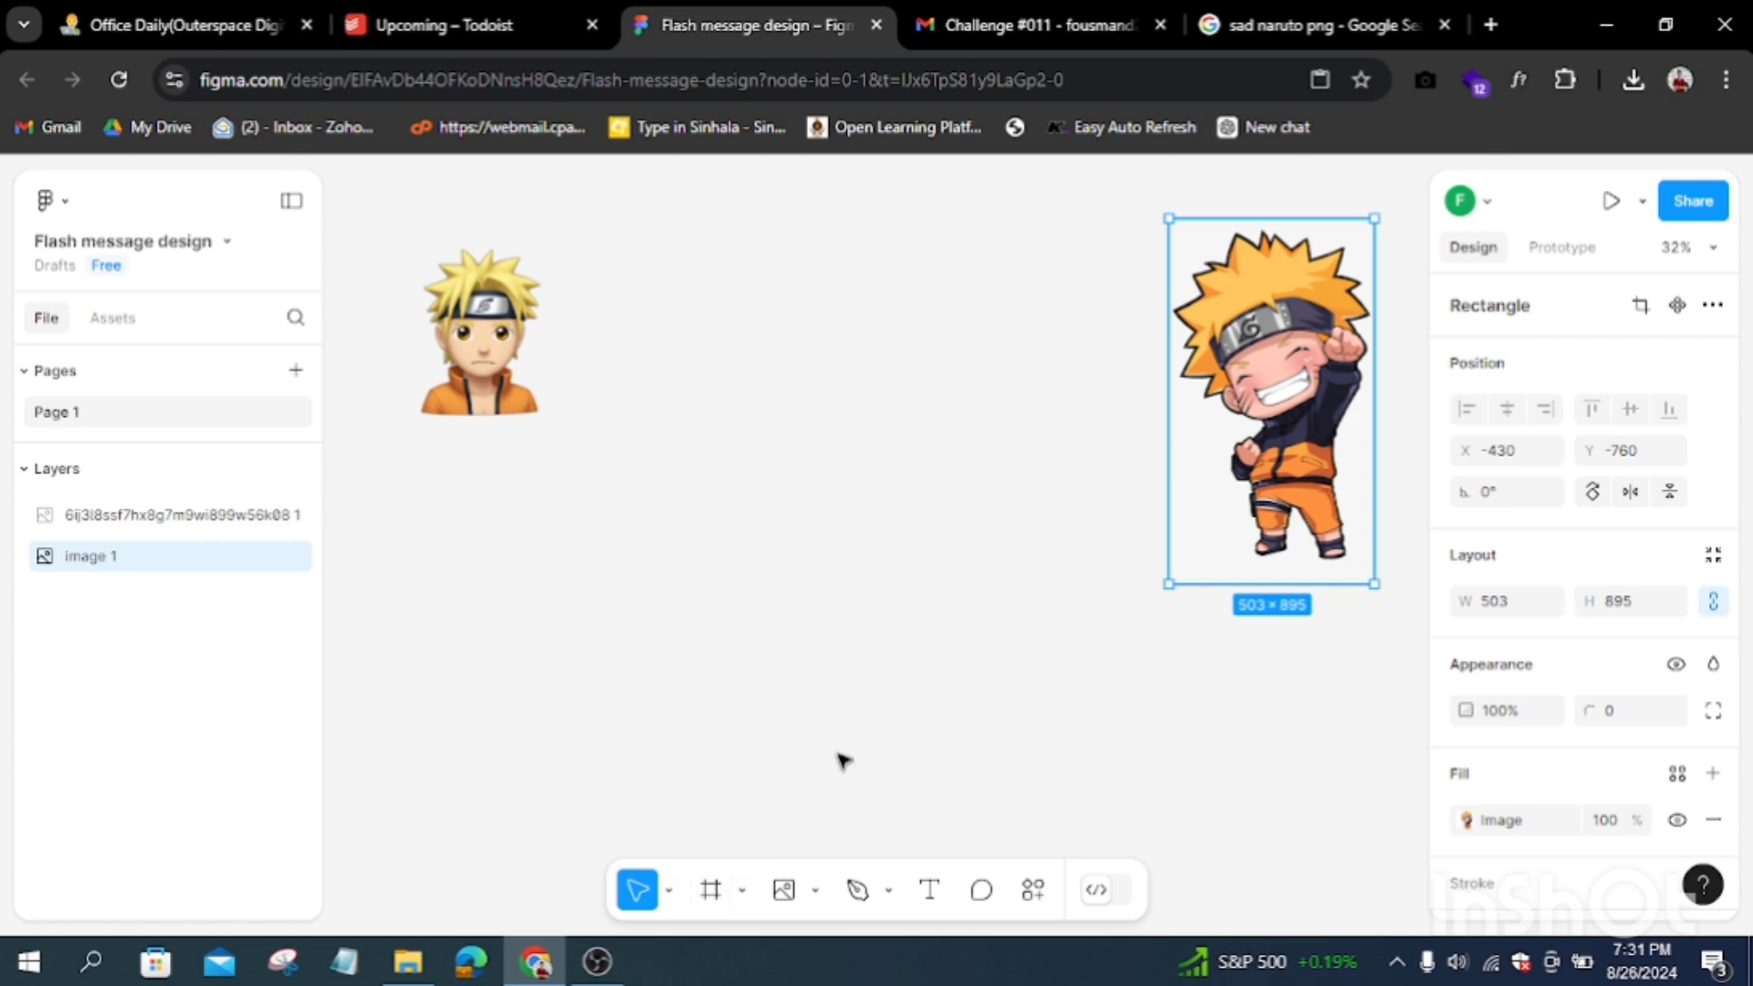
# Step: Add an iPhone 13 & 14 frame and move the small Naruto image into it
pyautogui.click(711, 891)
pyautogui.click(1566, 473)
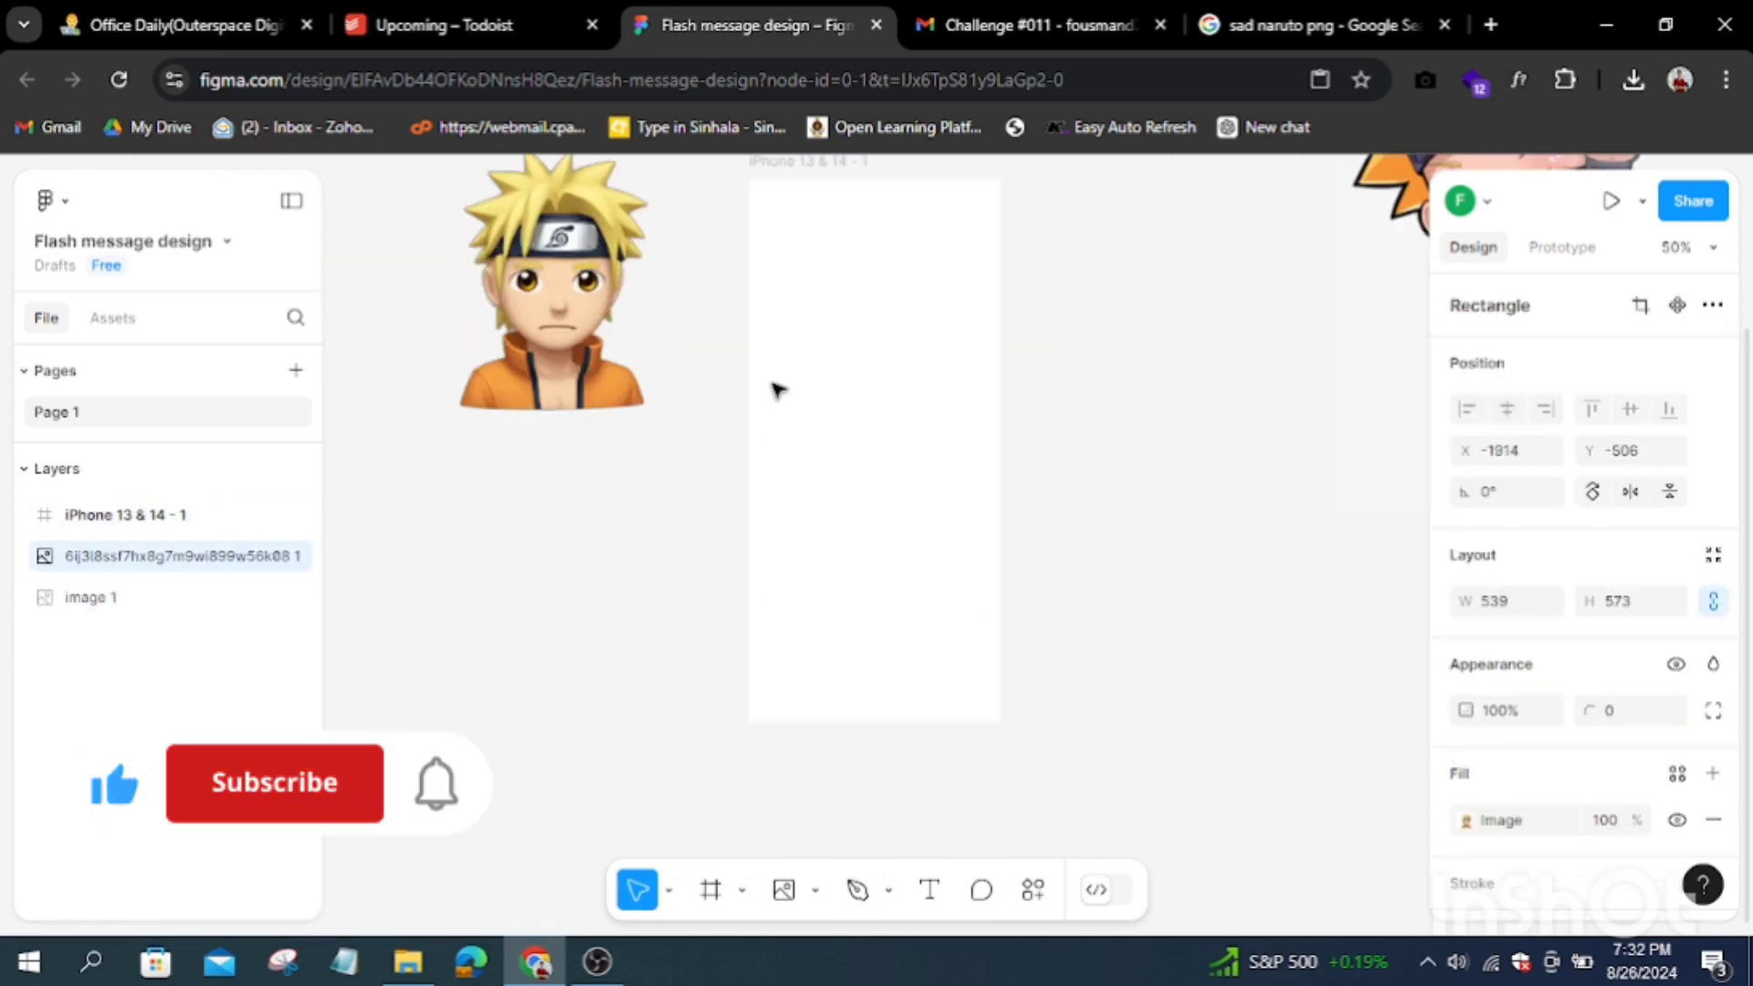
pyautogui.moveTo(549, 318); pyautogui.dragTo(860, 384)
# Step: Resize the Naruto image to 320×322 and centre it horizontally in the frame
pyautogui.moveTo(1017, 568); pyautogui.dragTo(909, 408)
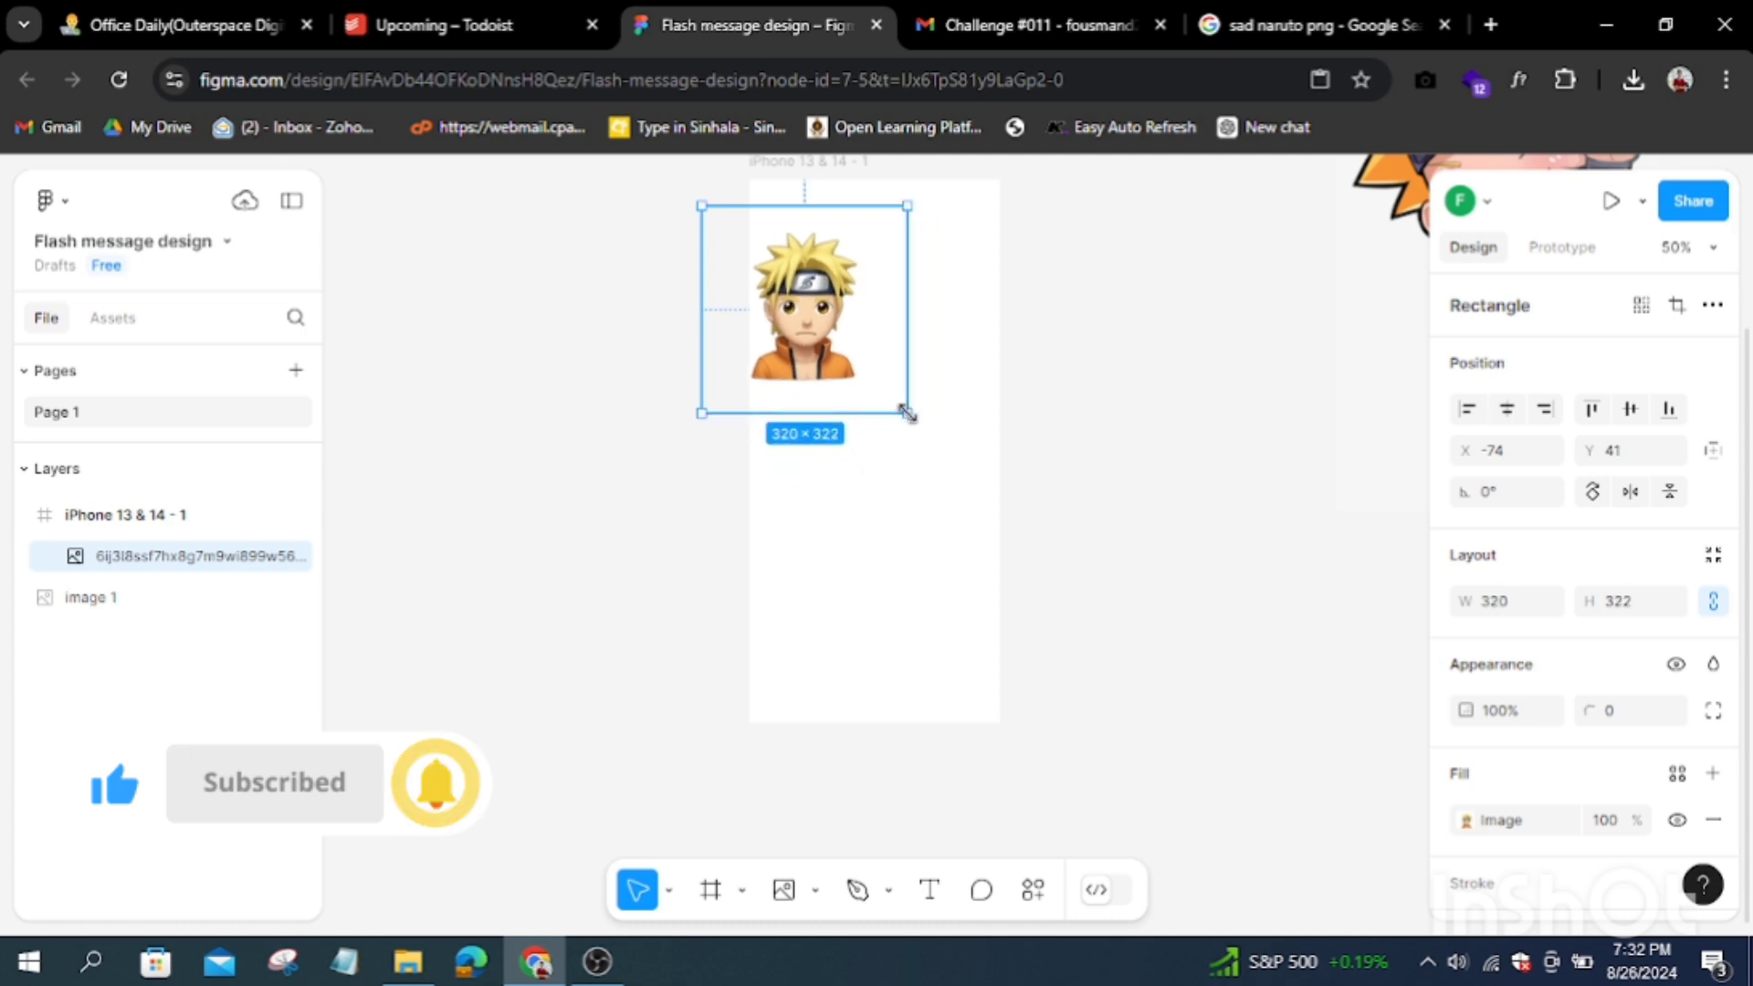
pyautogui.doubleClick(843, 341)
pyautogui.moveTo(844, 339)
pyautogui.mouseDown()
pyautogui.moveTo(881, 339)
pyautogui.moveTo(905, 443)
pyautogui.mouseUp()
pyautogui.click(1019, 390)
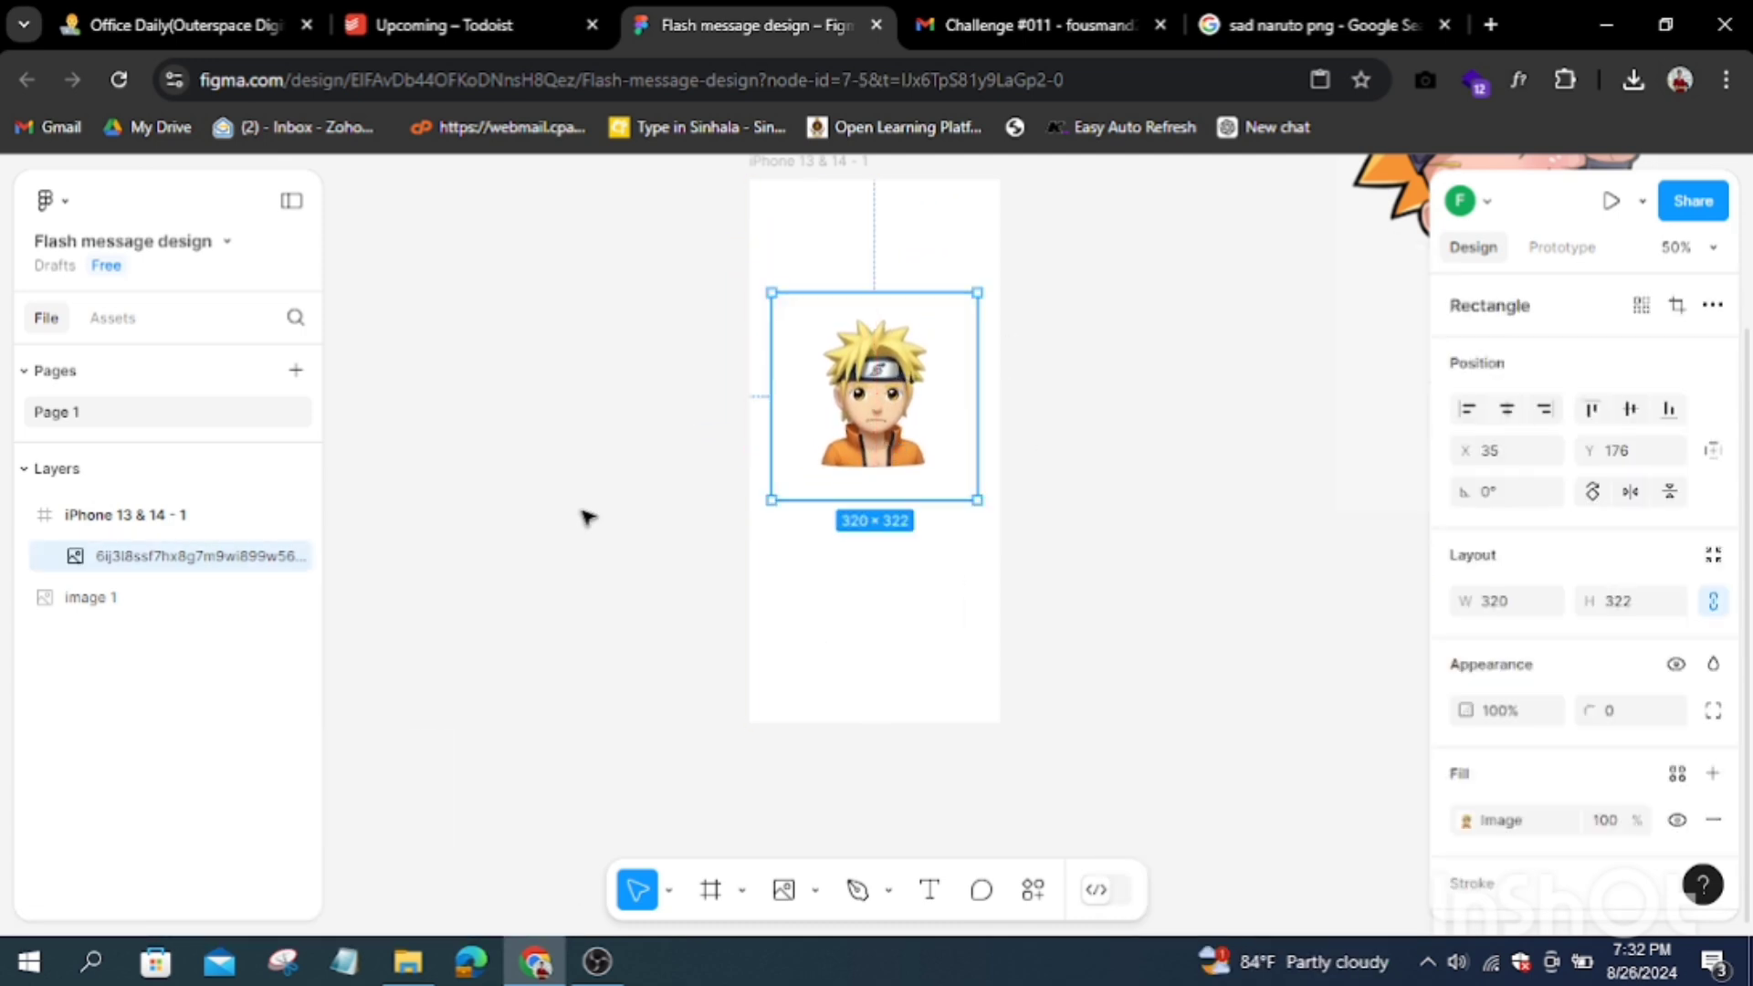
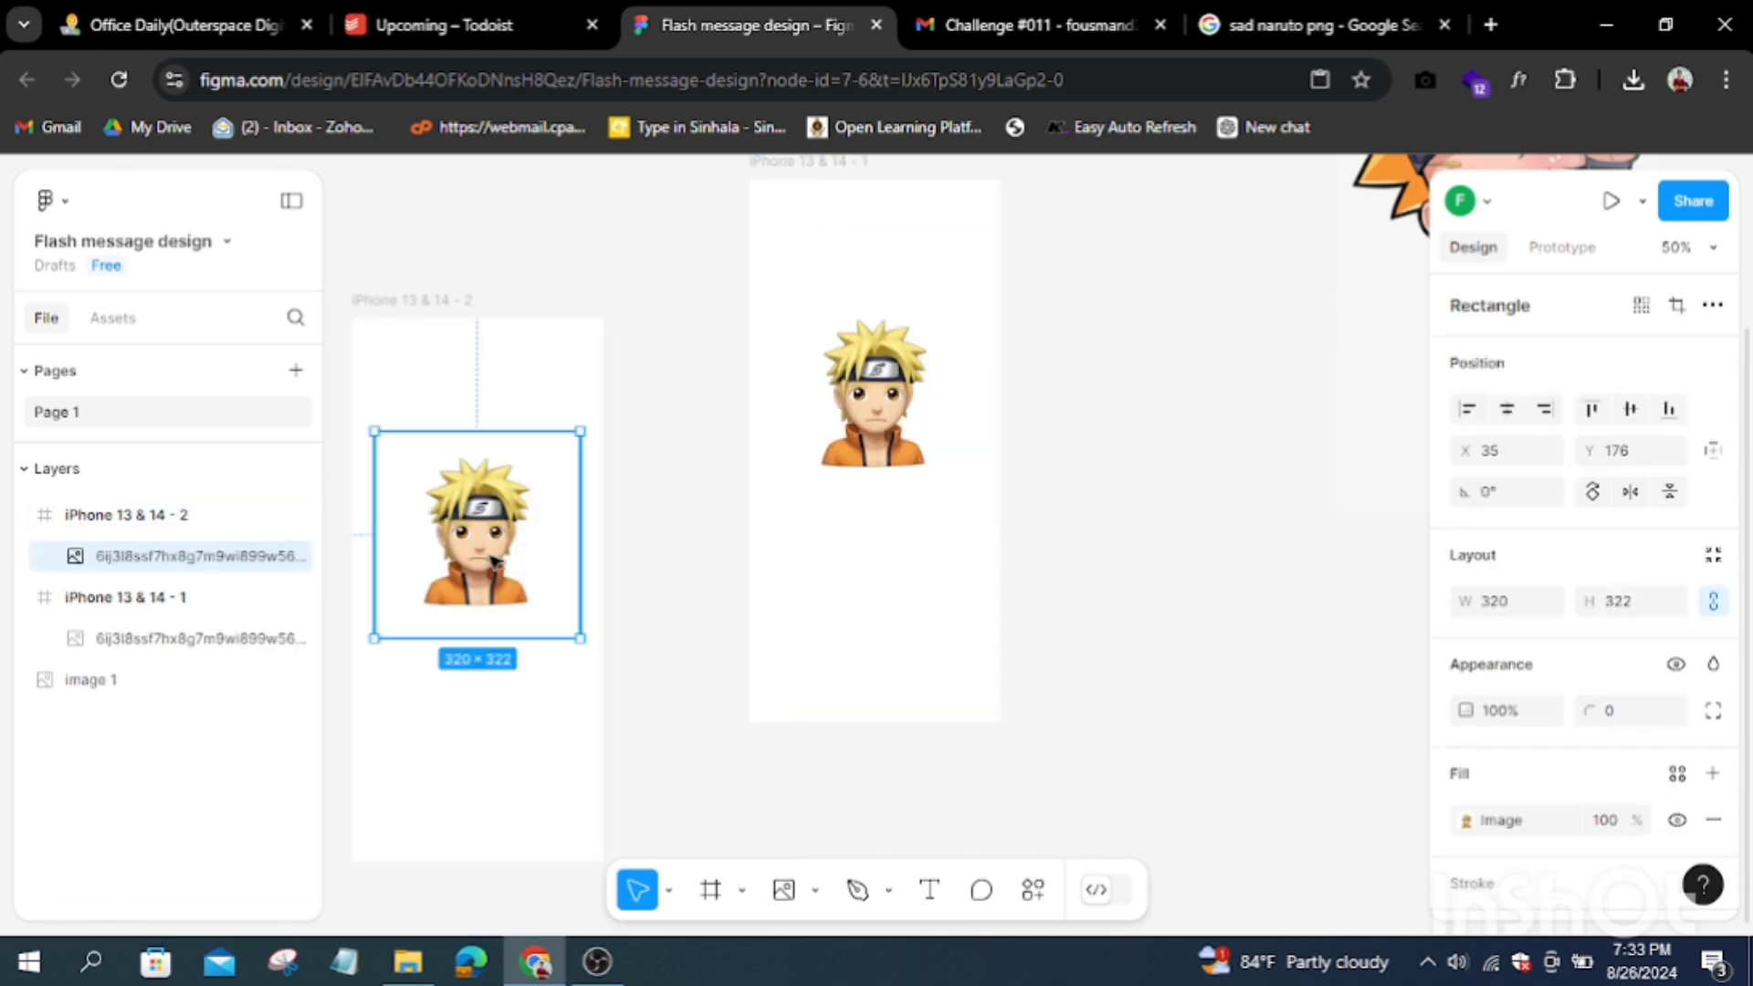
# Step: Delete the Naruto image from the second iPhone frame and reposition the emptied frame at 100% zoom
pyautogui.press('Delete')
pyautogui.moveTo(560, 442); pyautogui.dragTo(540, 365)
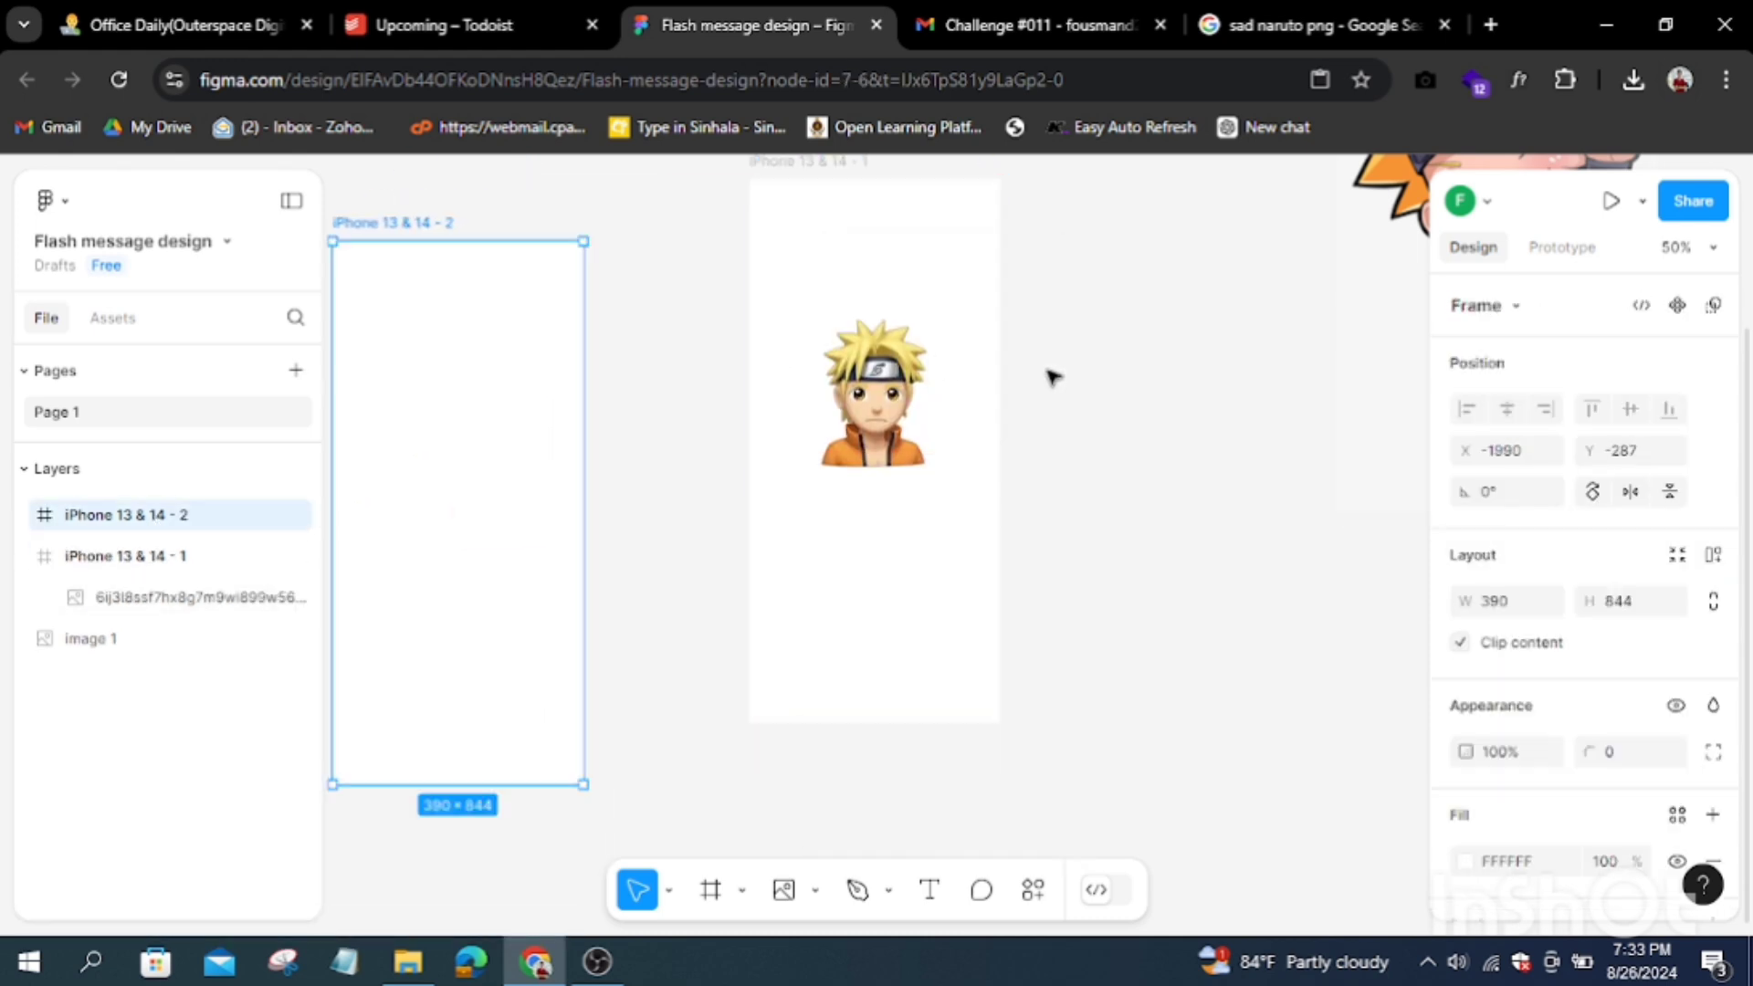
pyautogui.hotkey('shift', '0')
pyautogui.scroll(3, 565, 587)
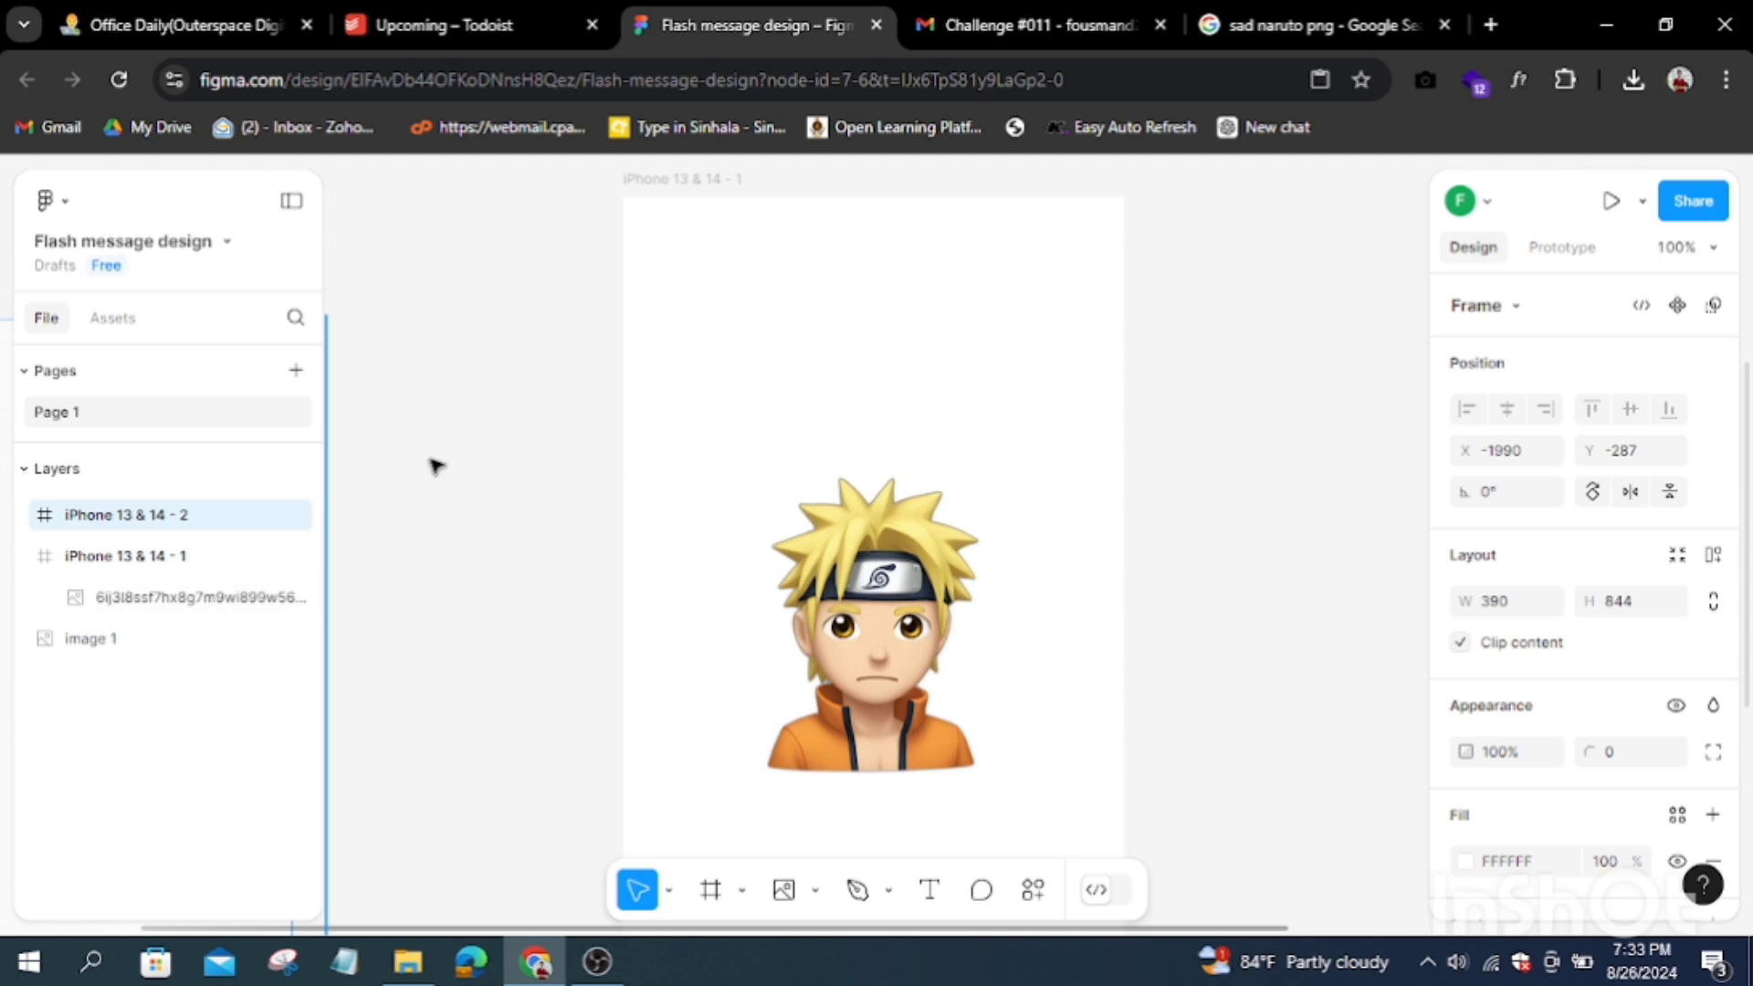
pyautogui.click(814, 890)
pyautogui.click(858, 638)
# Step: Draw a grey 238×58 button rectangle below Naruto with corner radius 20
pyautogui.scroll(-4, 722, 558)
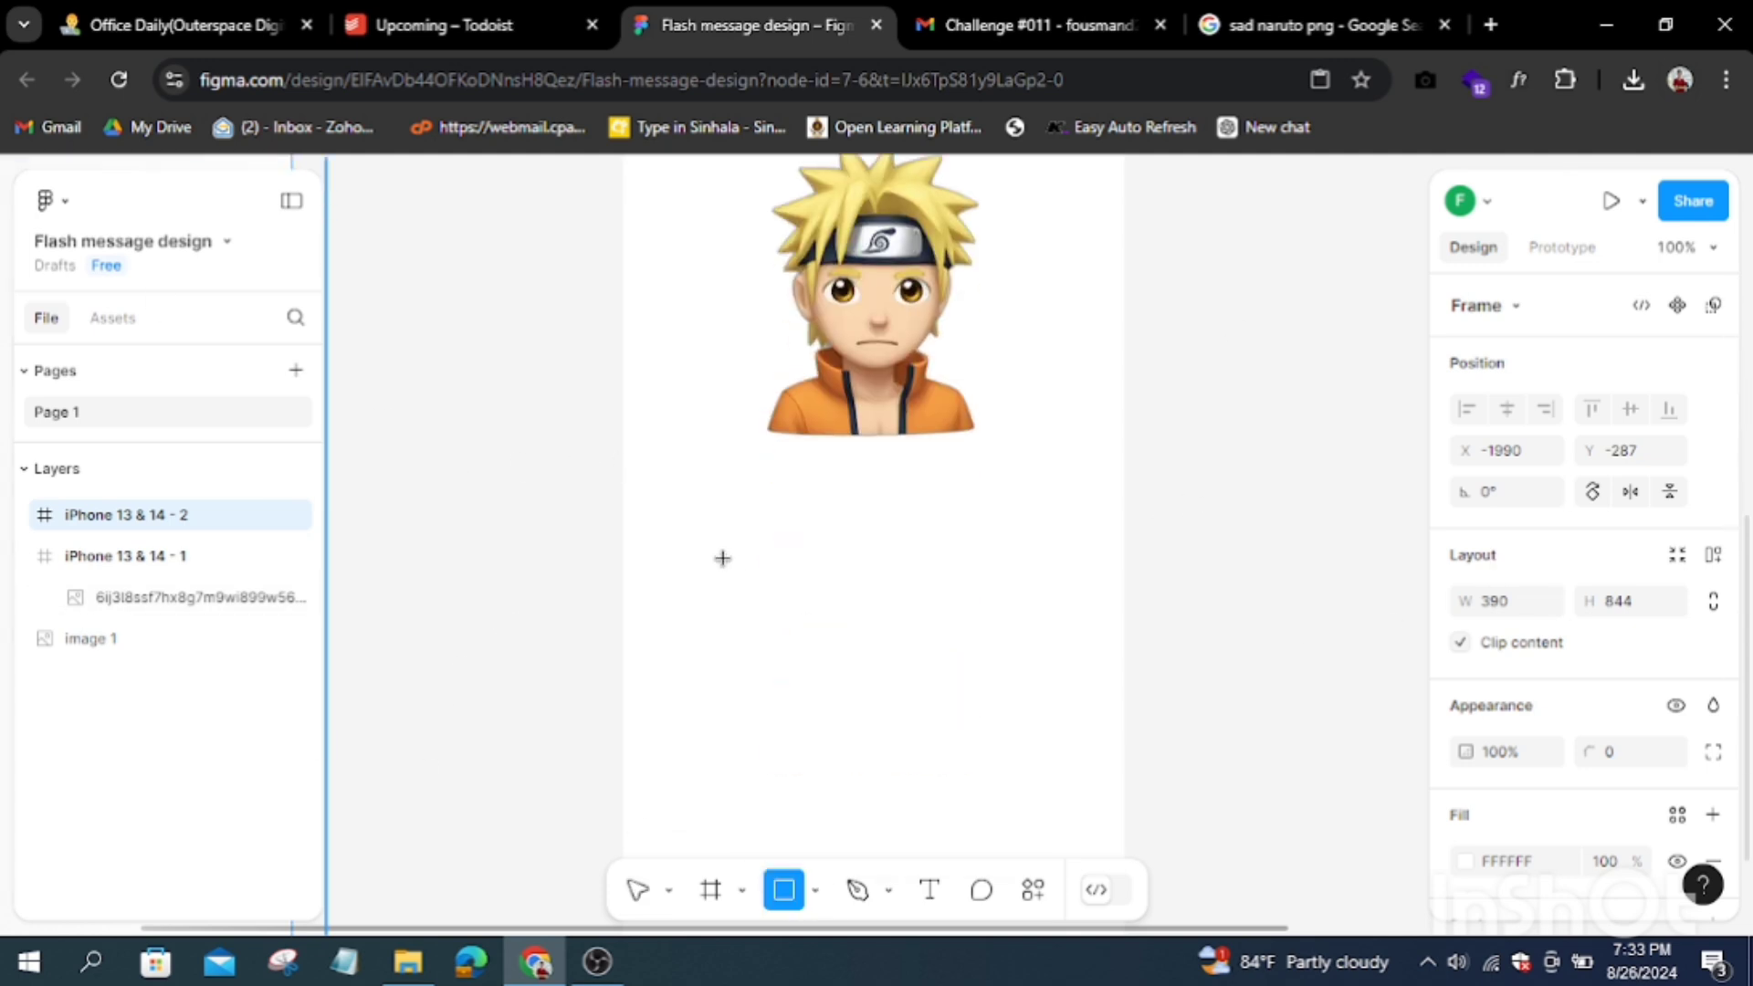
pyautogui.moveTo(722, 557); pyautogui.dragTo(1029, 630)
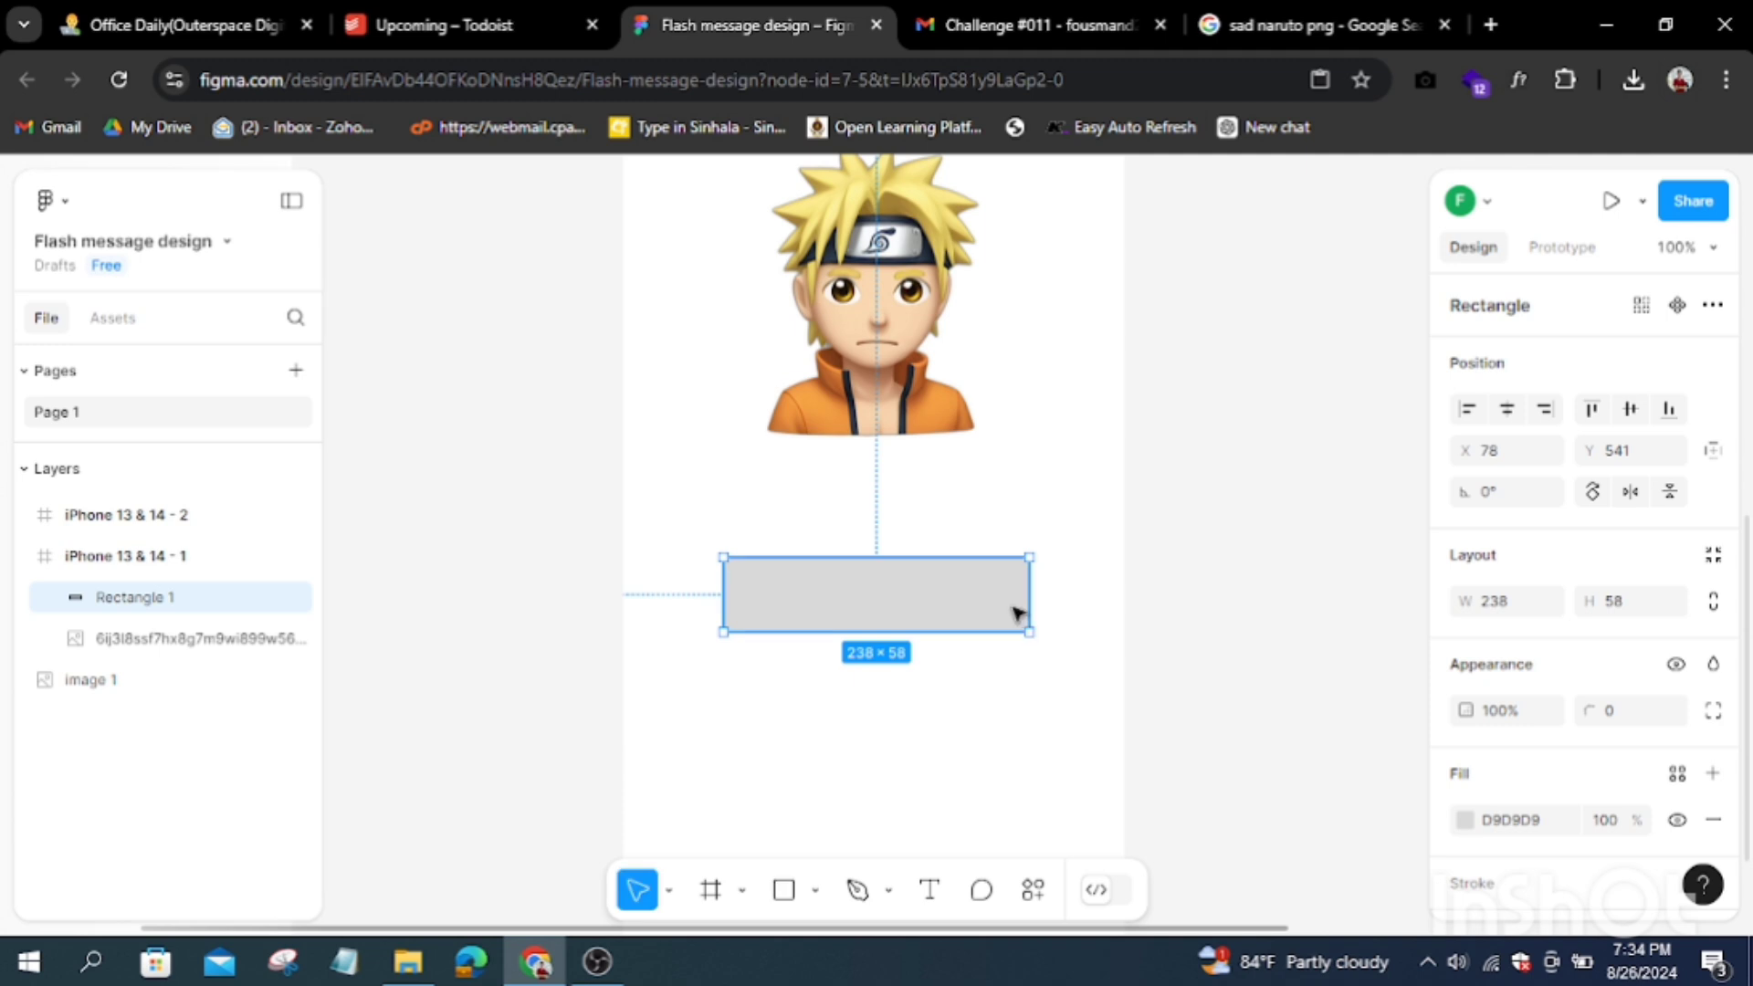
pyautogui.click(1621, 711)
pyautogui.write('20')
pyautogui.press('Return')
pyautogui.click(983, 681)
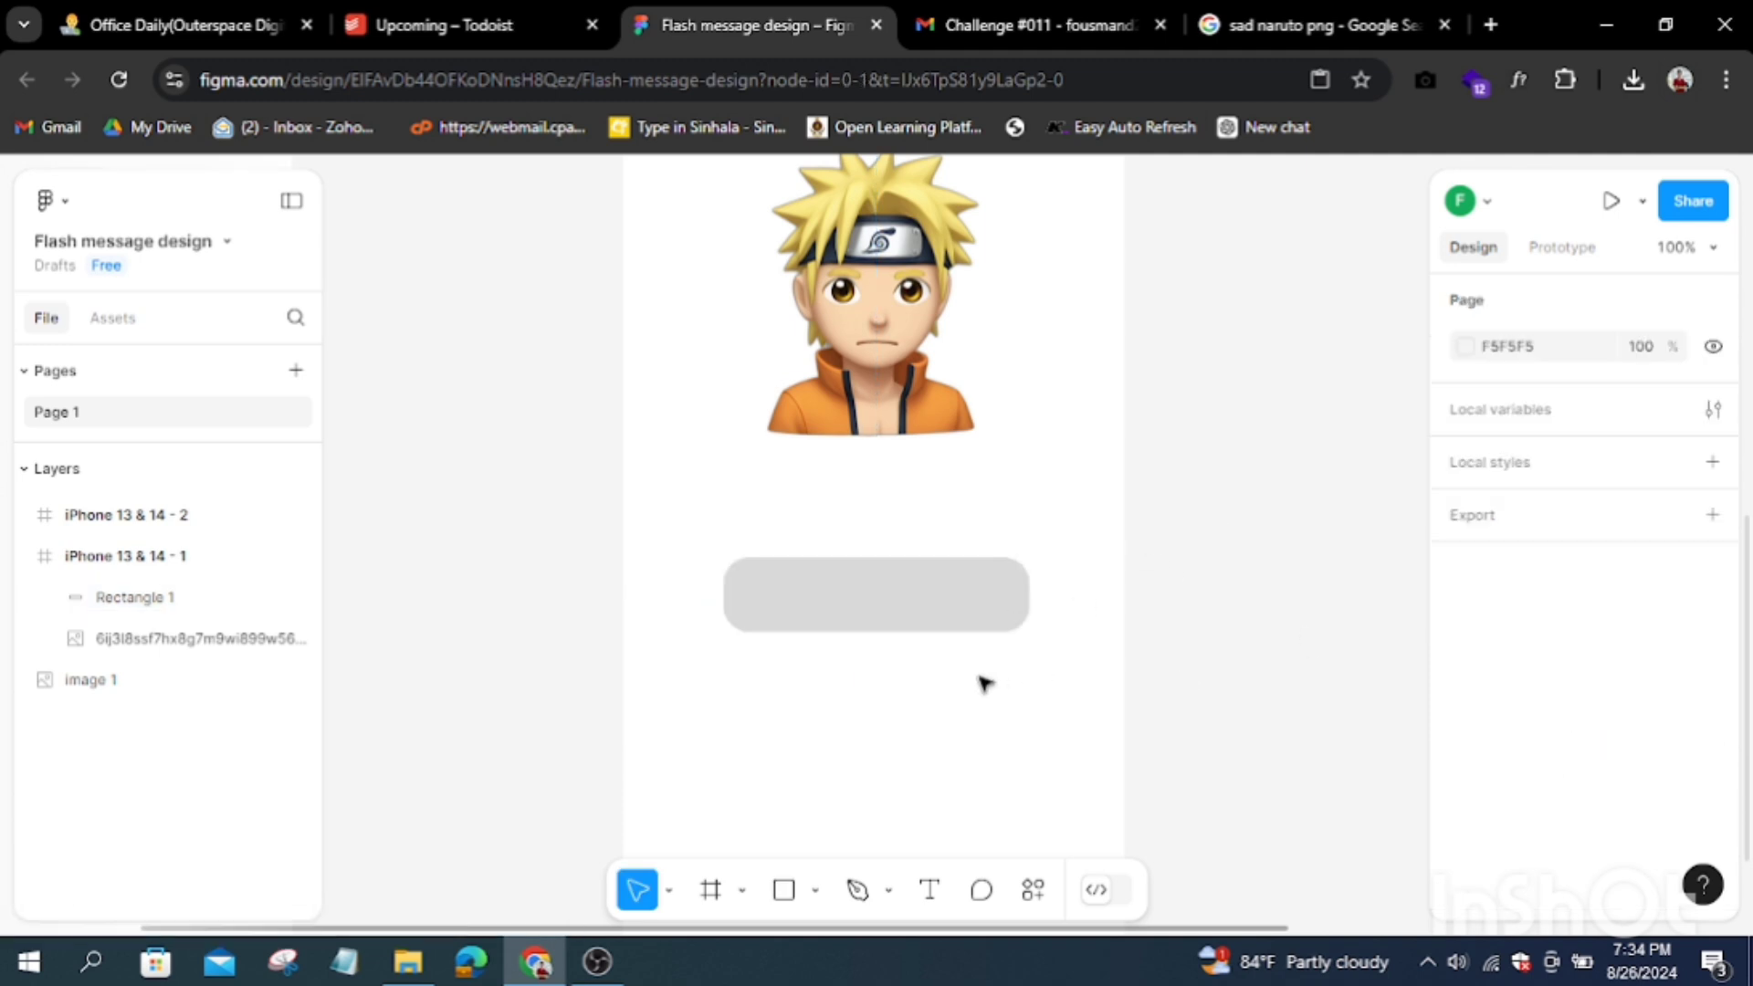
pyautogui.click(950, 607)
# Step: Add ERROR! text in the Langar font at size 20, centred on the rectangle
pyautogui.click(929, 890)
pyautogui.click(829, 591)
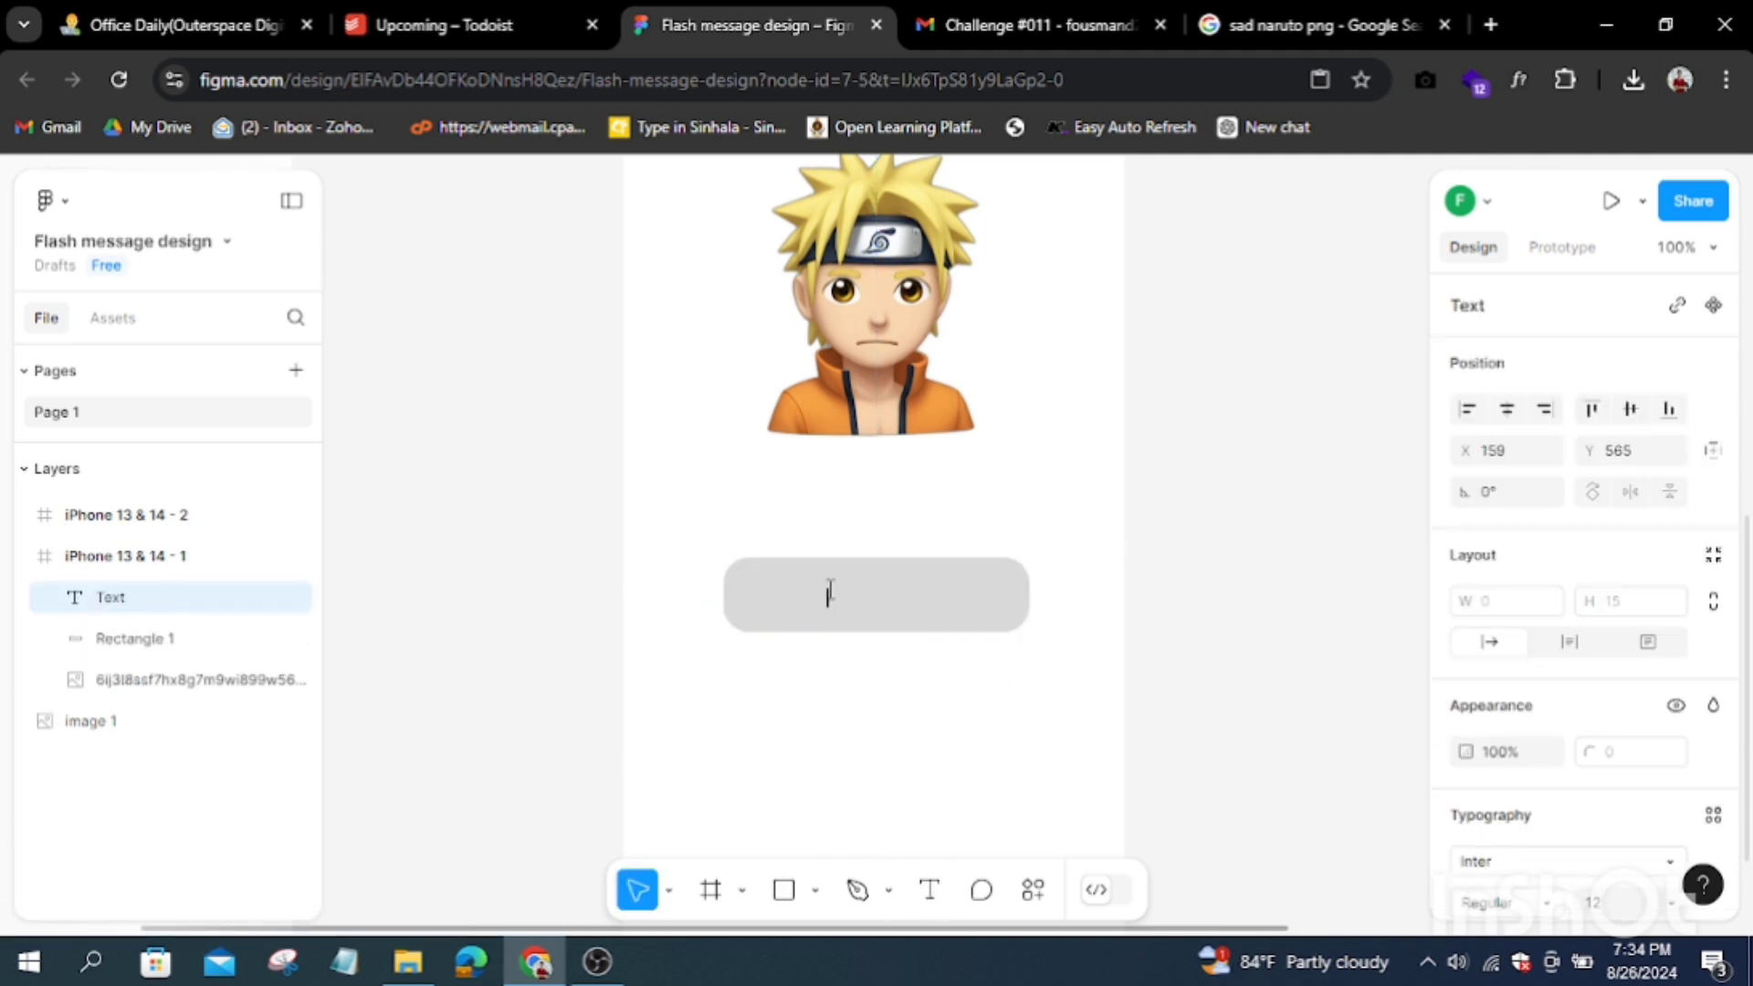
pyautogui.write('ERROR!')
pyautogui.click(1671, 902)
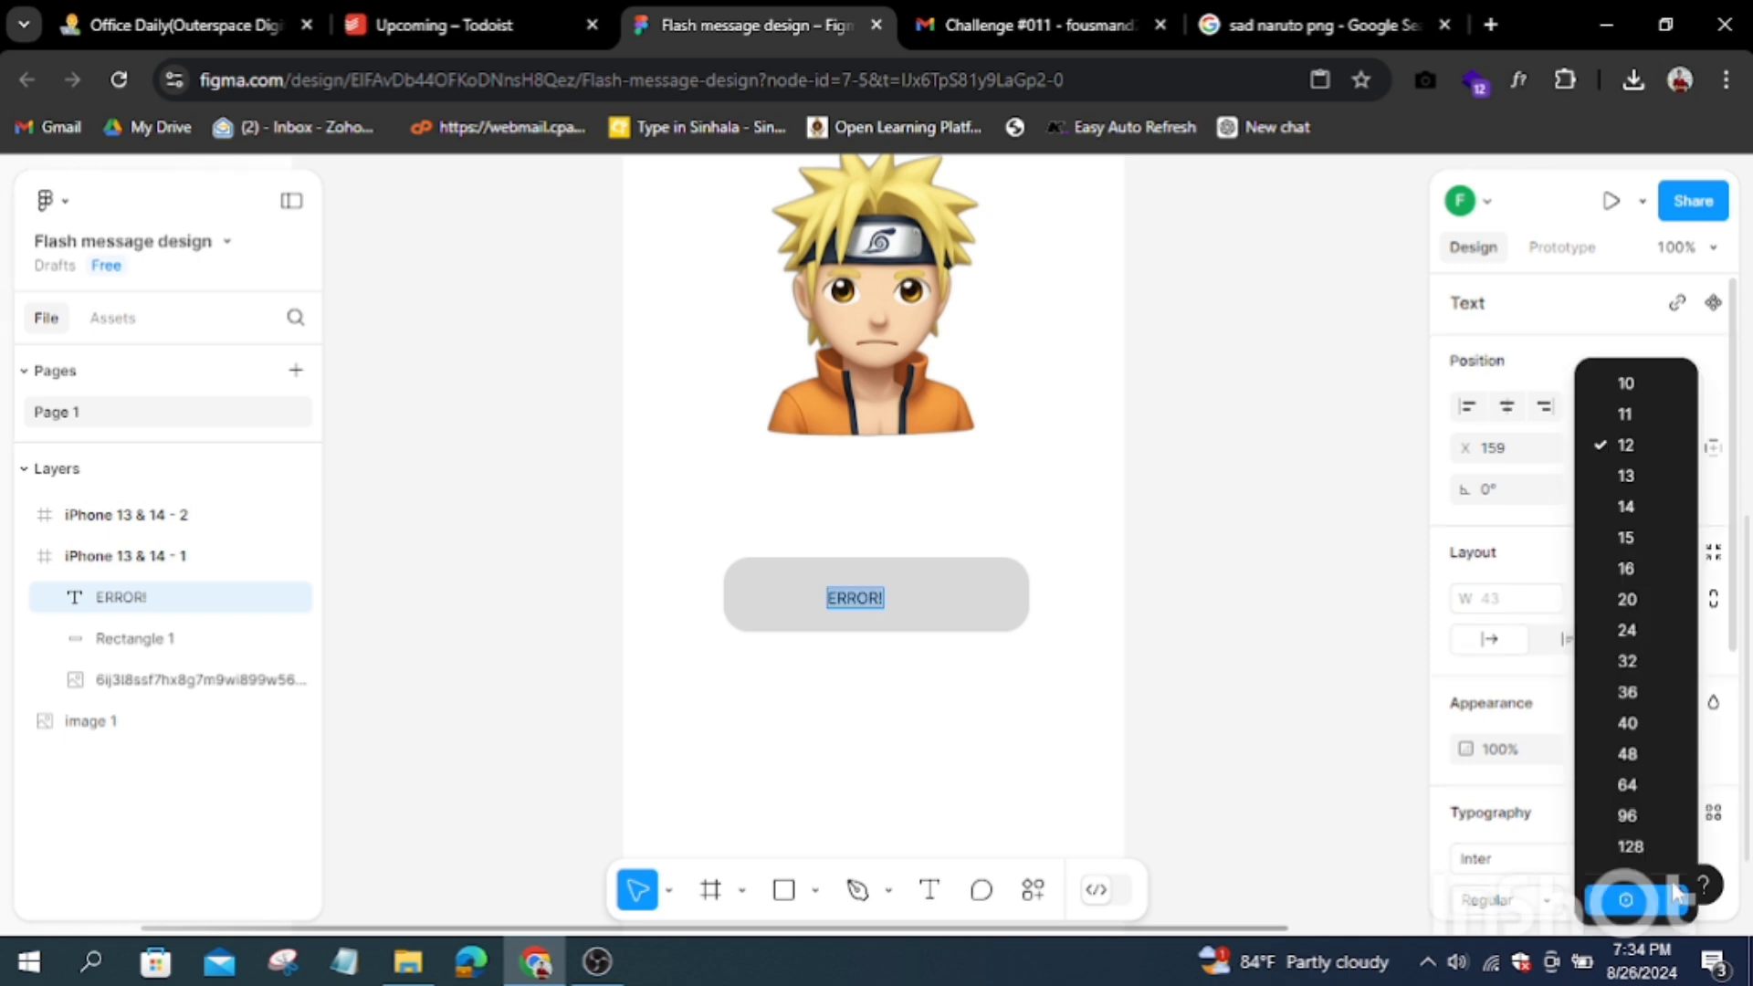
pyautogui.click(1634, 621)
pyautogui.click(1553, 861)
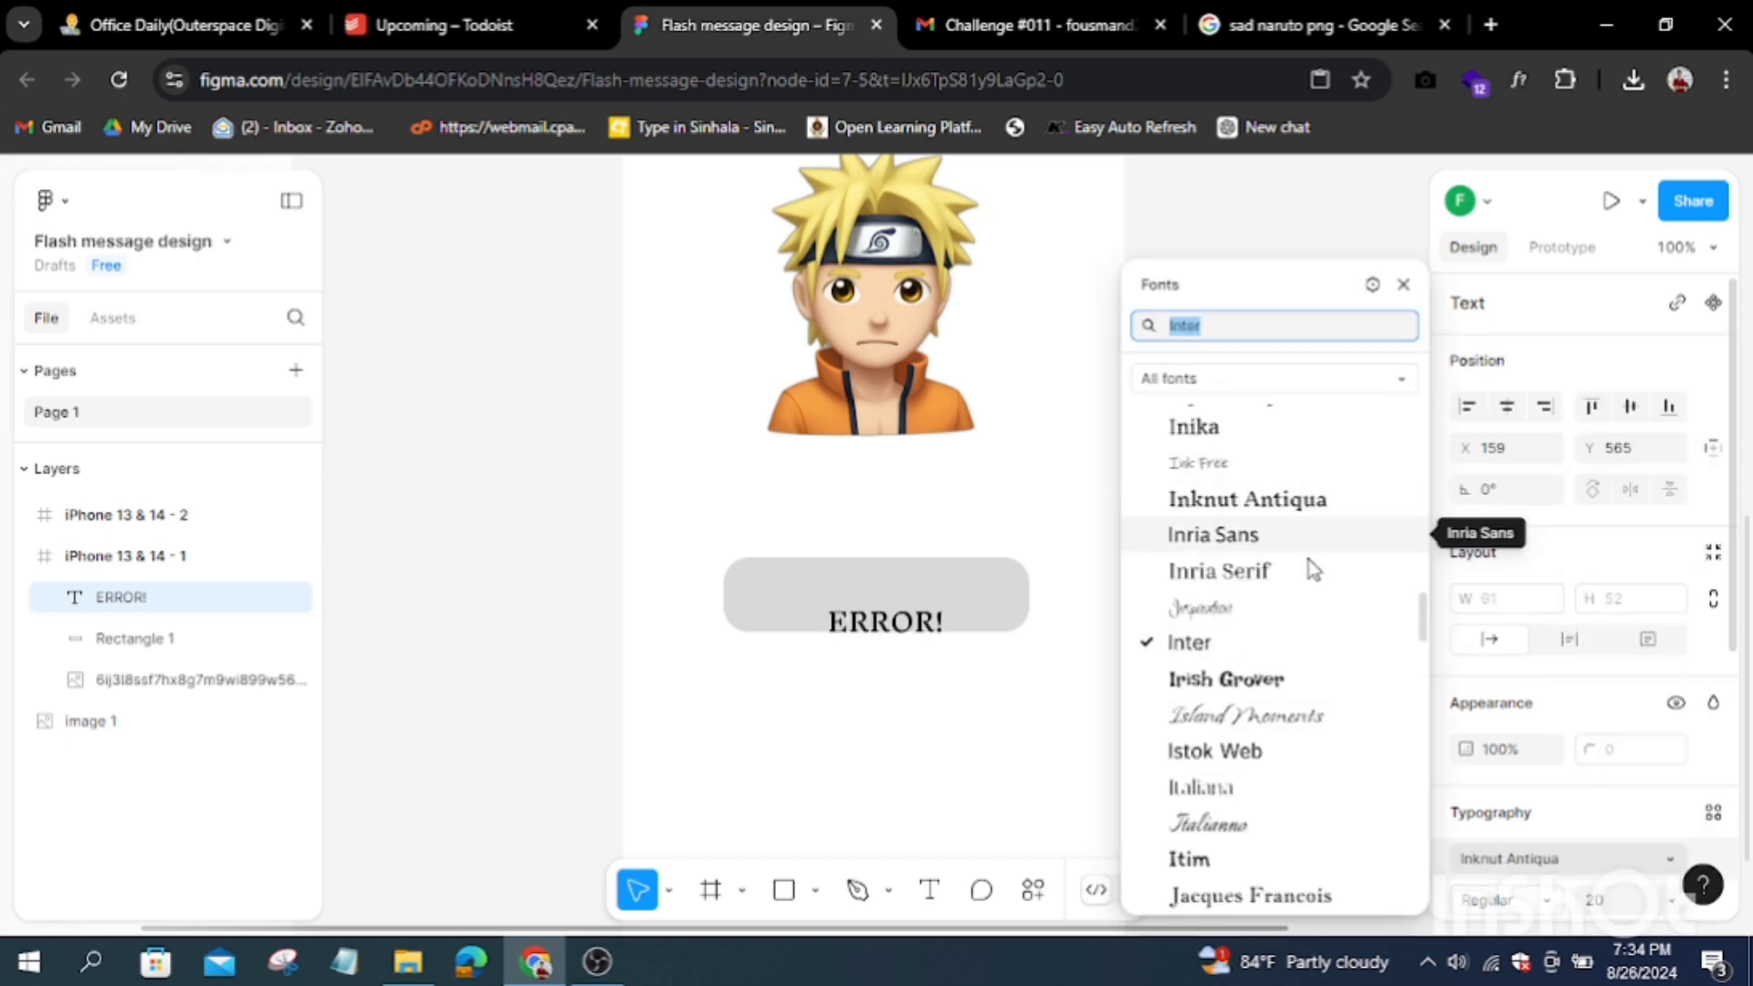
pyautogui.moveTo(1421, 630); pyautogui.dragTo(1431, 657)
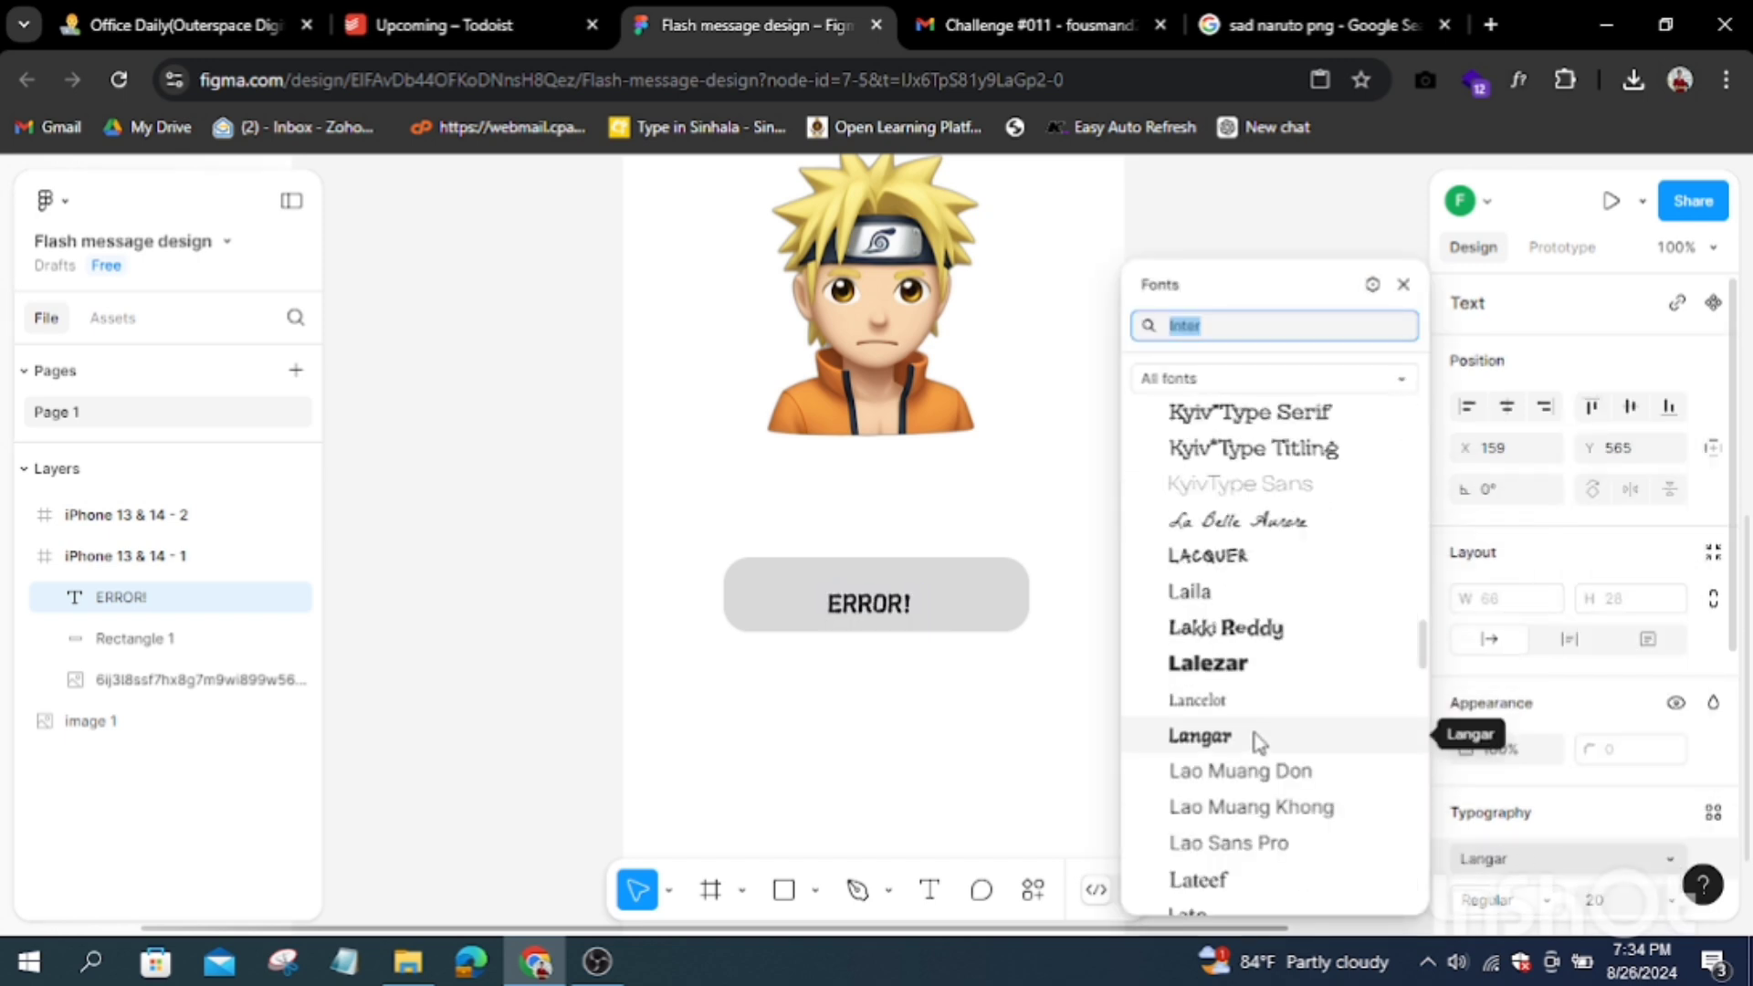
pyautogui.click(1251, 737)
pyautogui.moveTo(877, 614)
pyautogui.mouseDown()
pyautogui.moveTo(863, 603)
pyautogui.moveTo(940, 595)
pyautogui.mouseUp()
# Step: Enlarge ERROR! to size 24, fill the rectangle red E02626 and make the text near-white
pyautogui.click(1671, 900)
pyautogui.click(1643, 630)
pyautogui.click(989, 599)
pyautogui.click(1464, 818)
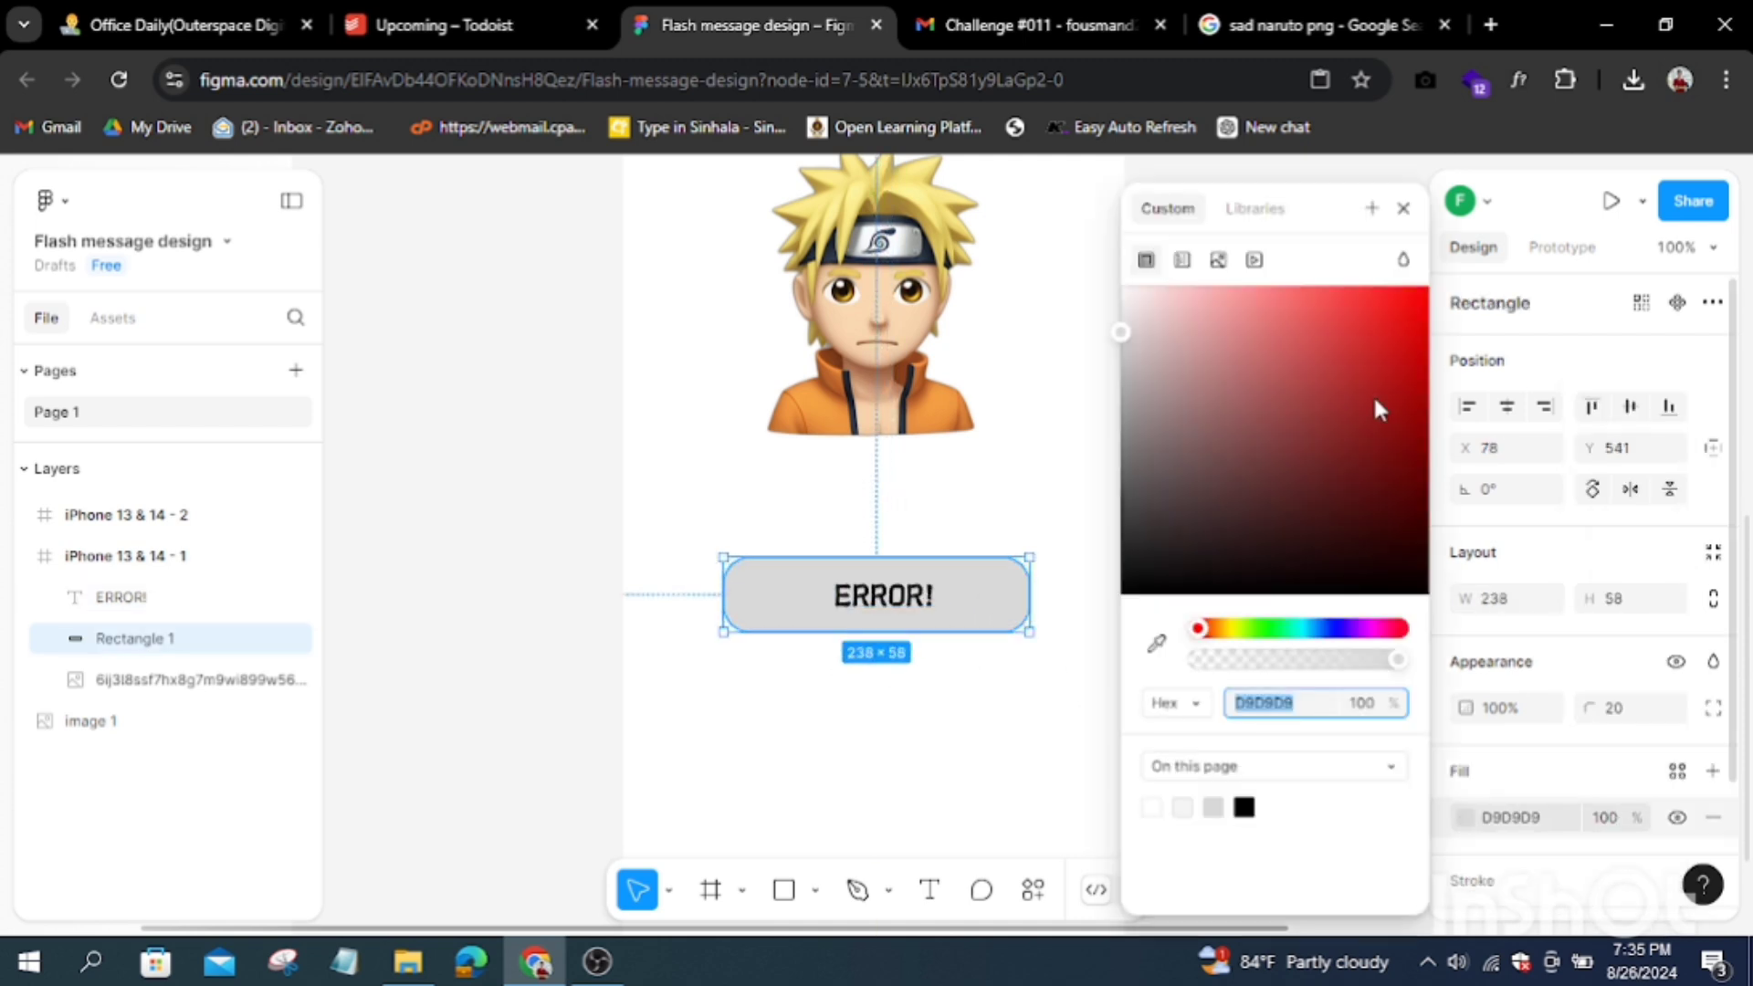
pyautogui.click(1383, 331)
pyautogui.click(884, 596)
pyautogui.click(1464, 796)
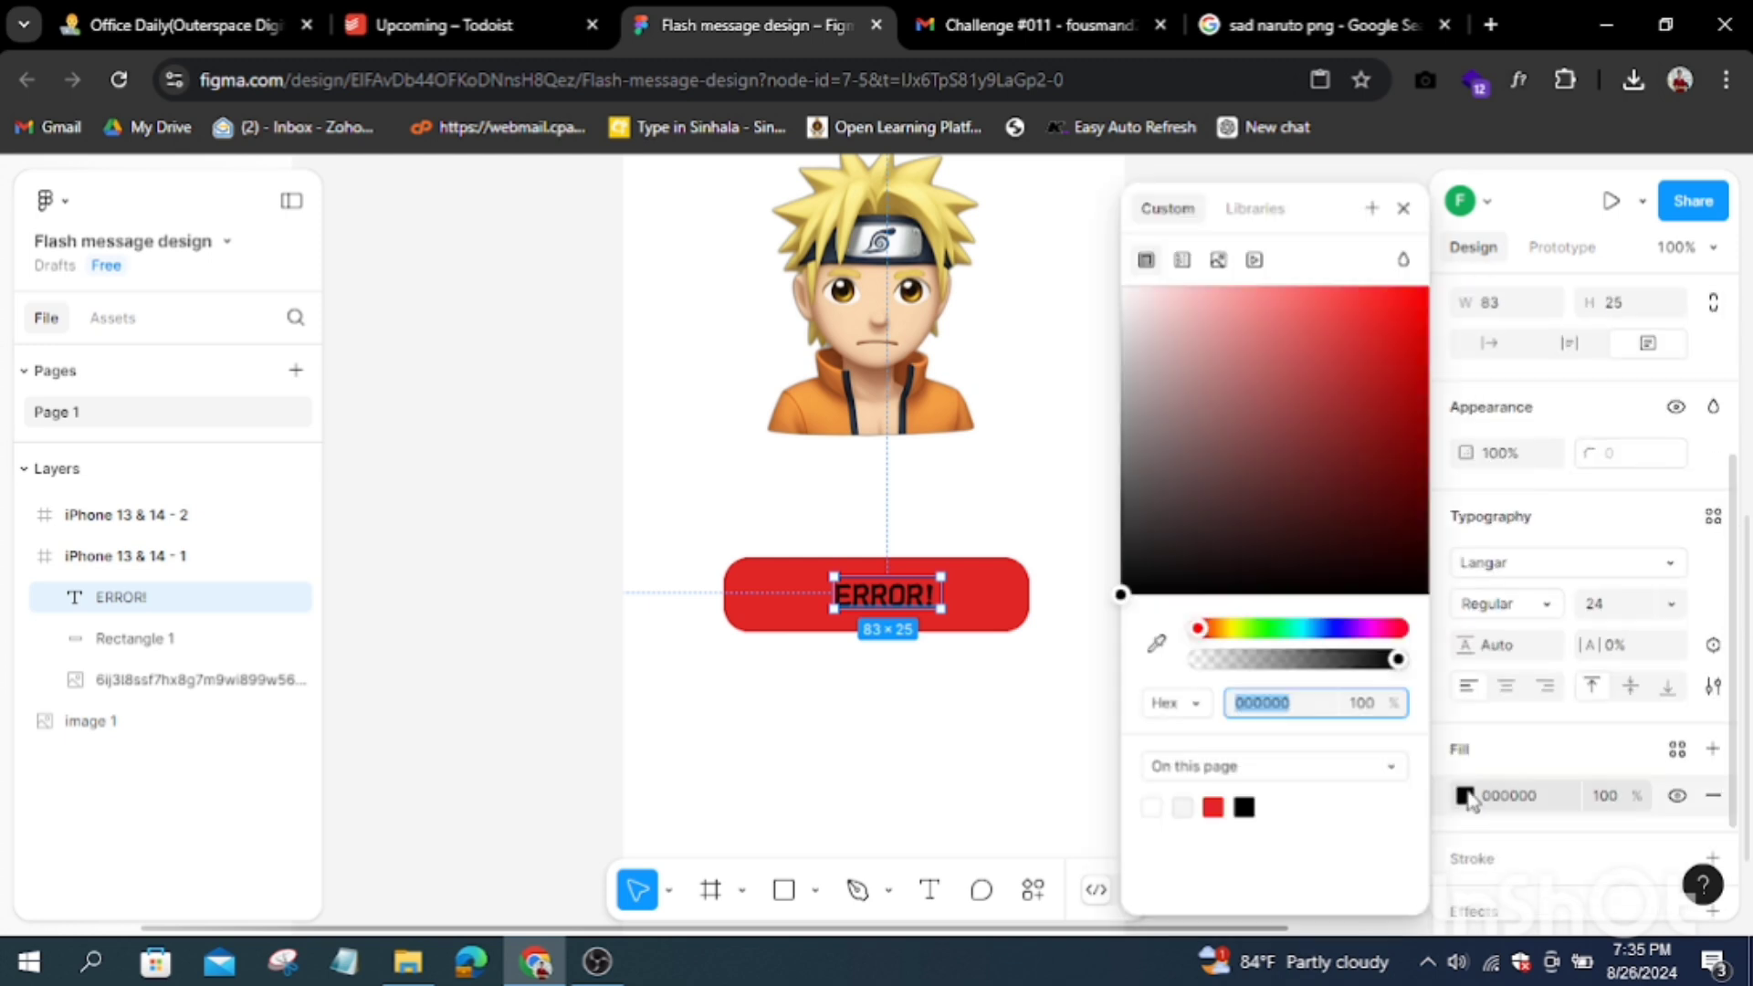
pyautogui.click(1118, 288)
# Step: Give the red button rectangle a Drop shadow effect
pyautogui.click(1033, 646)
pyautogui.scroll(-2, 1552, 639)
pyautogui.click(1494, 782)
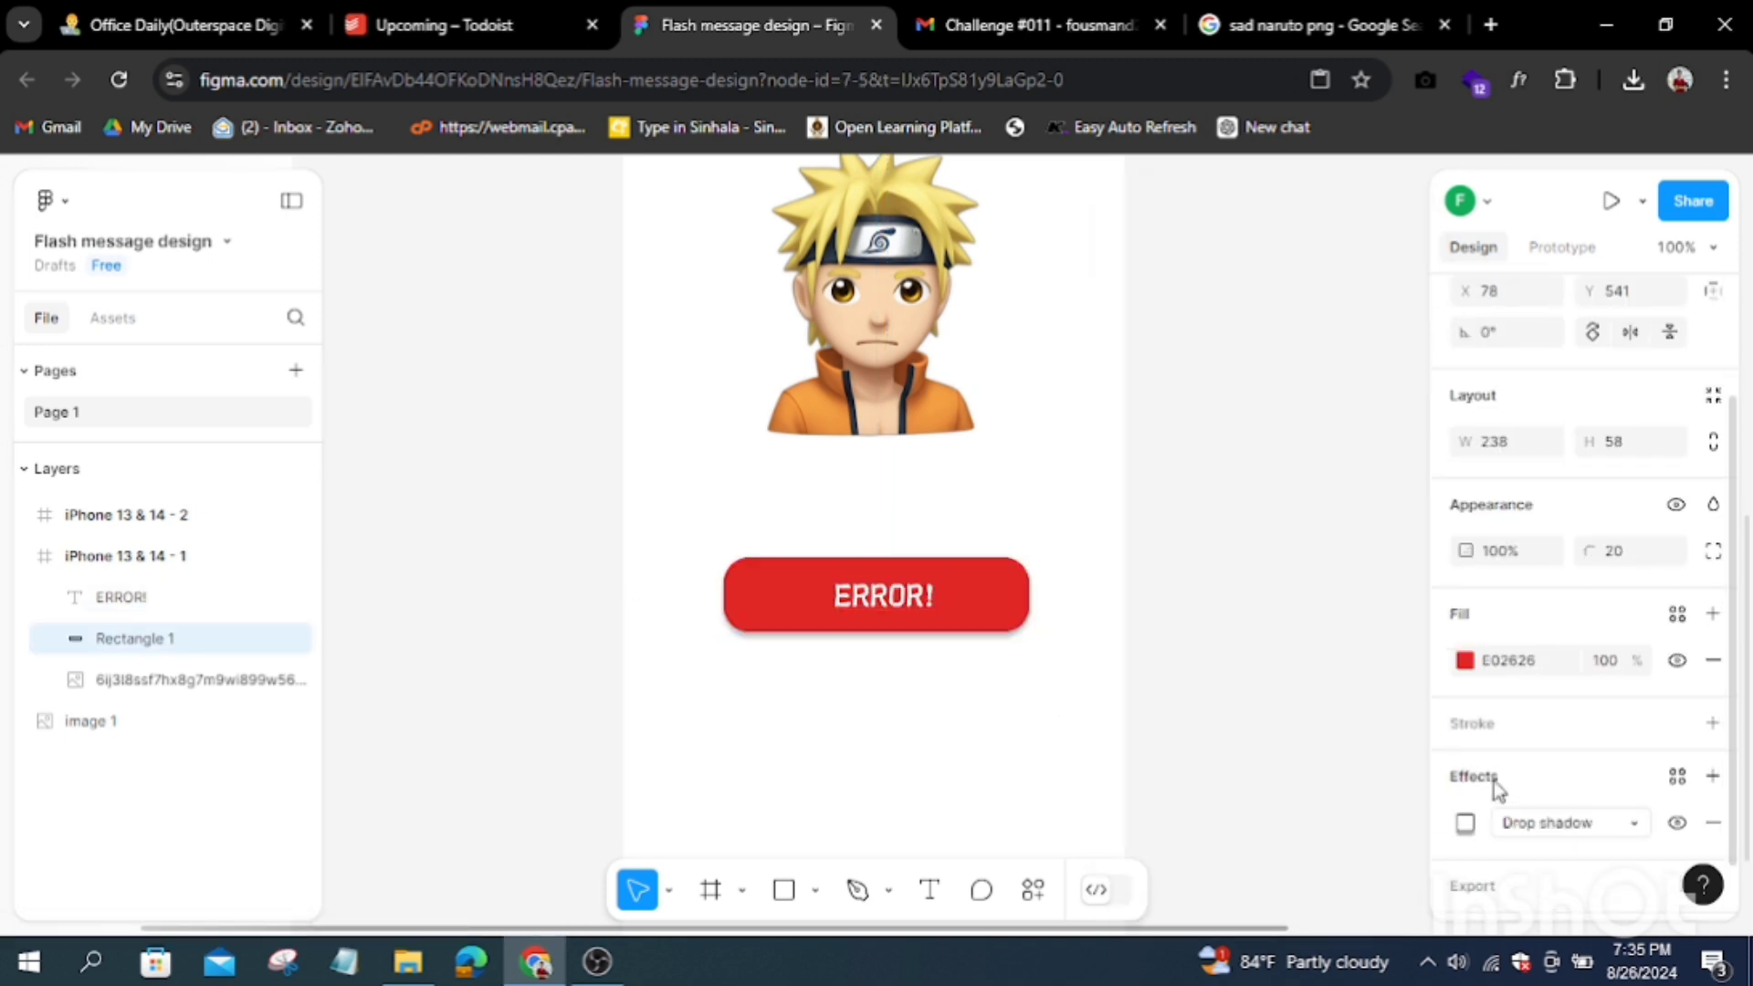
pyautogui.click(1638, 820)
pyautogui.click(1570, 853)
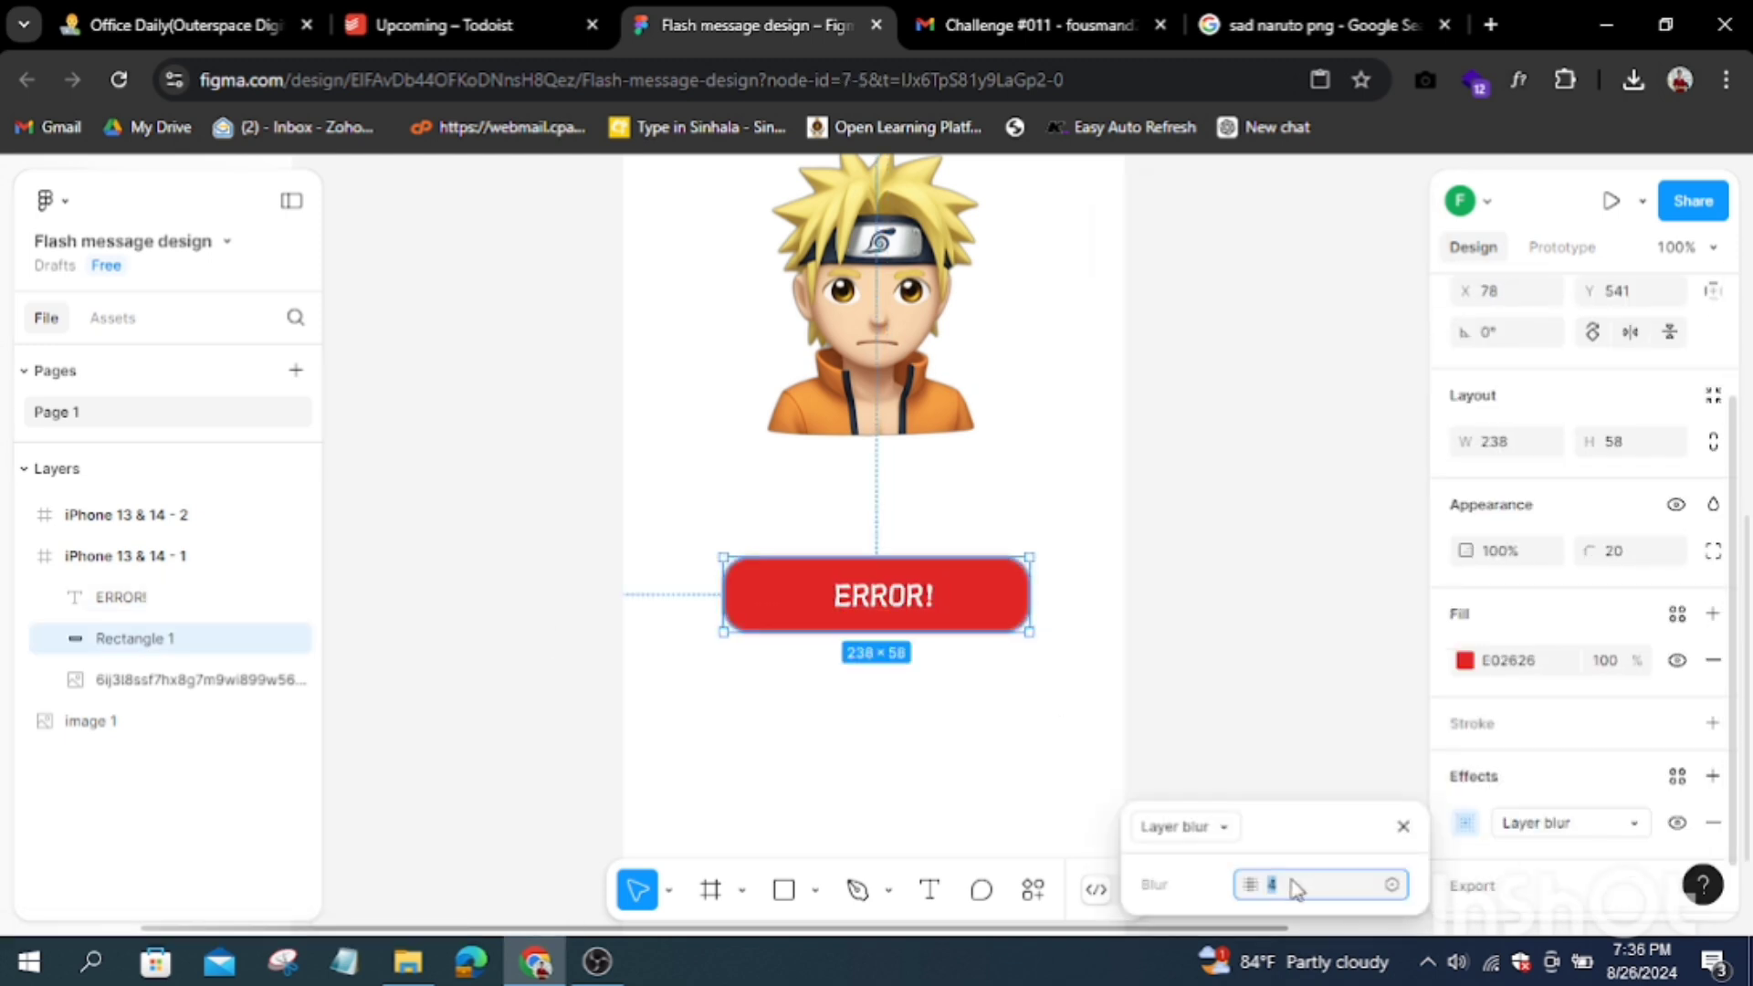
pyautogui.click(1288, 617)
pyautogui.click(1004, 603)
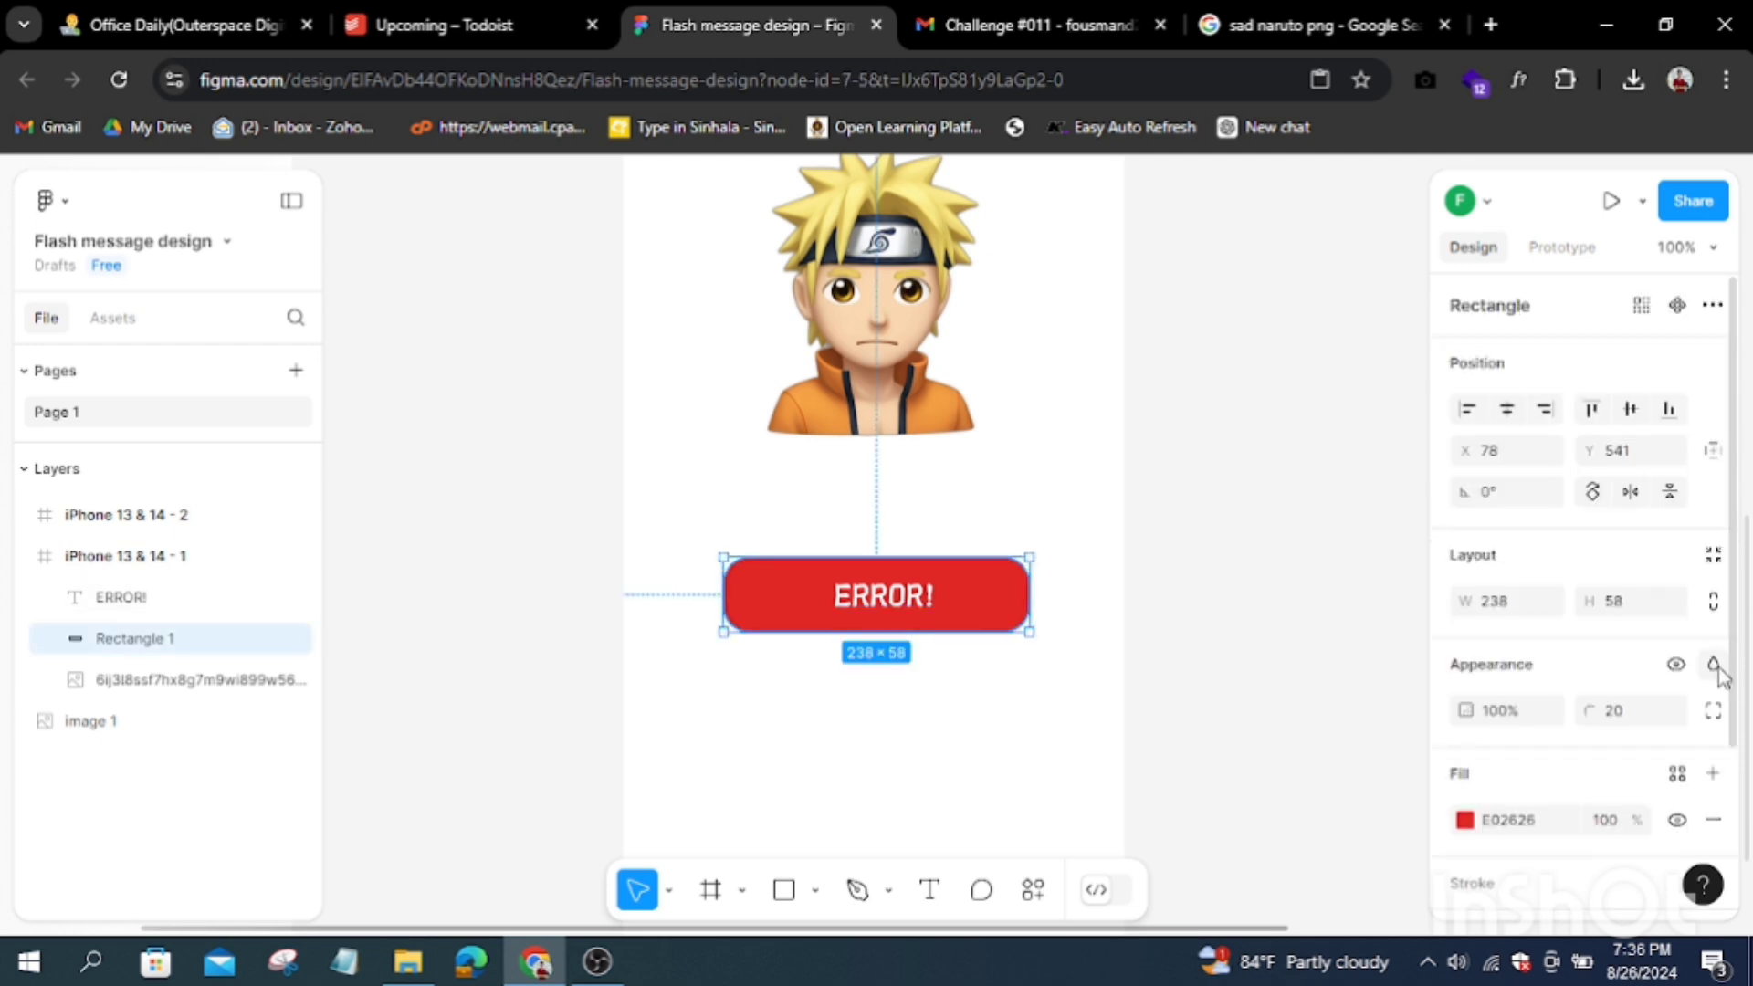
pyautogui.scroll(-3, 1552, 639)
pyautogui.click(1634, 784)
pyautogui.click(1557, 748)
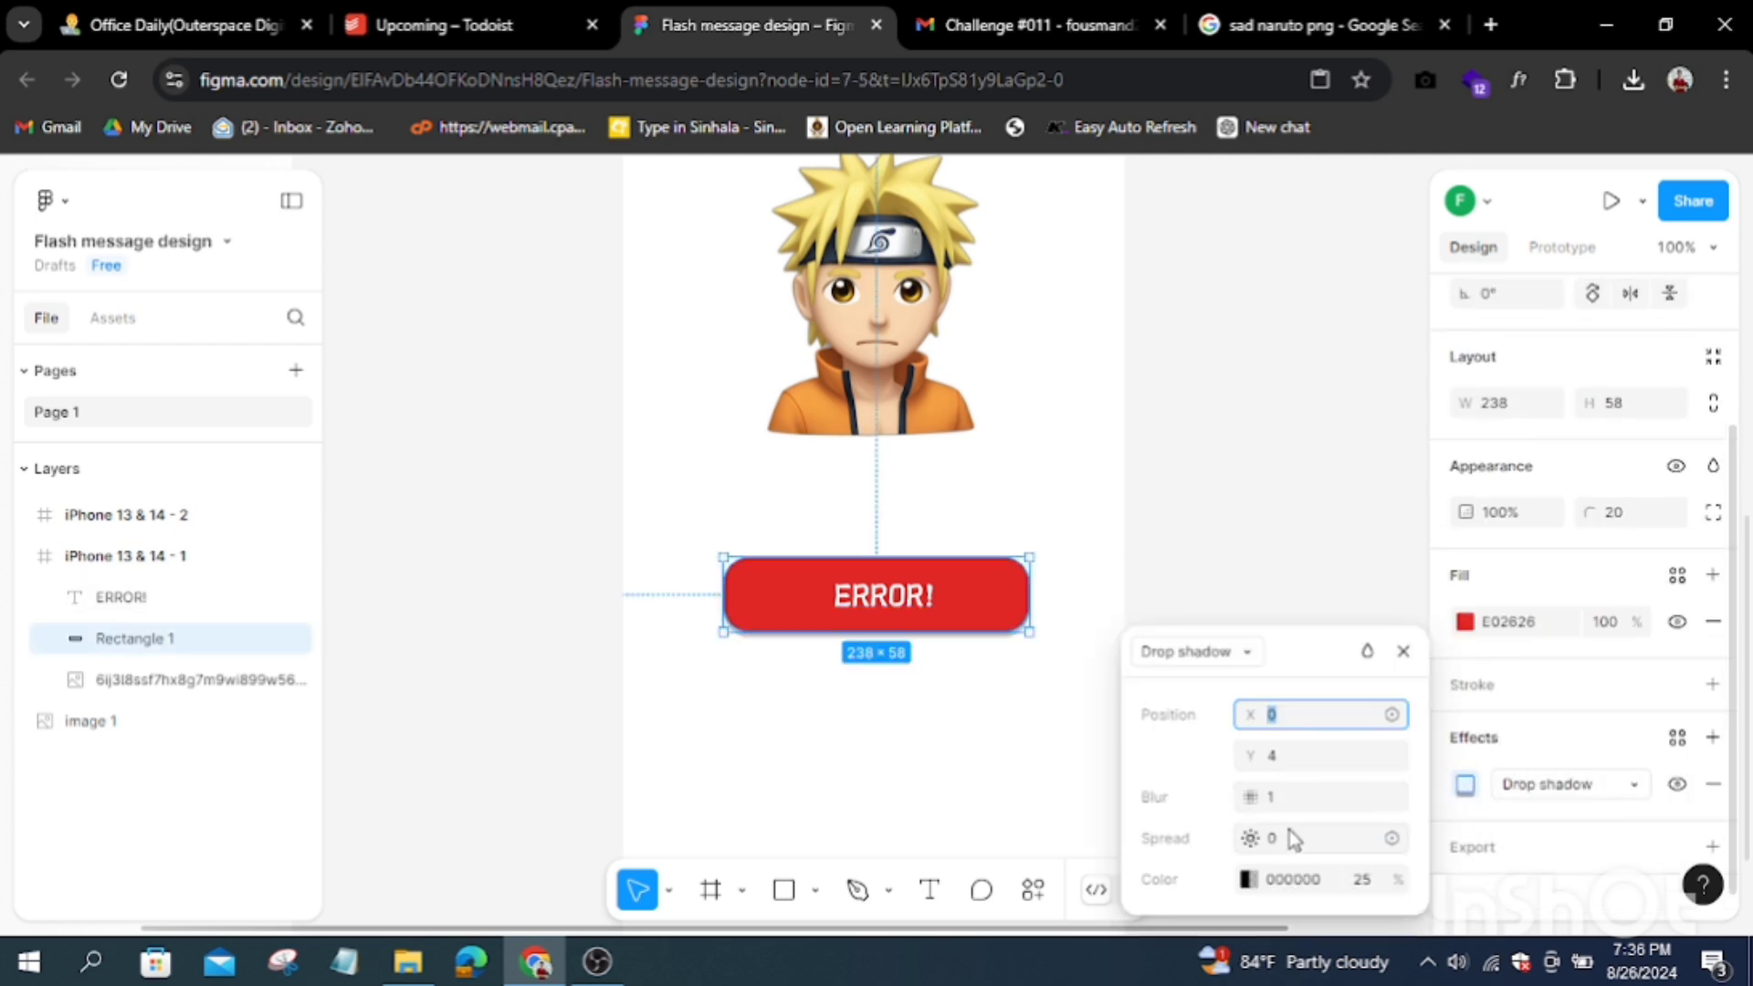
pyautogui.click(1361, 456)
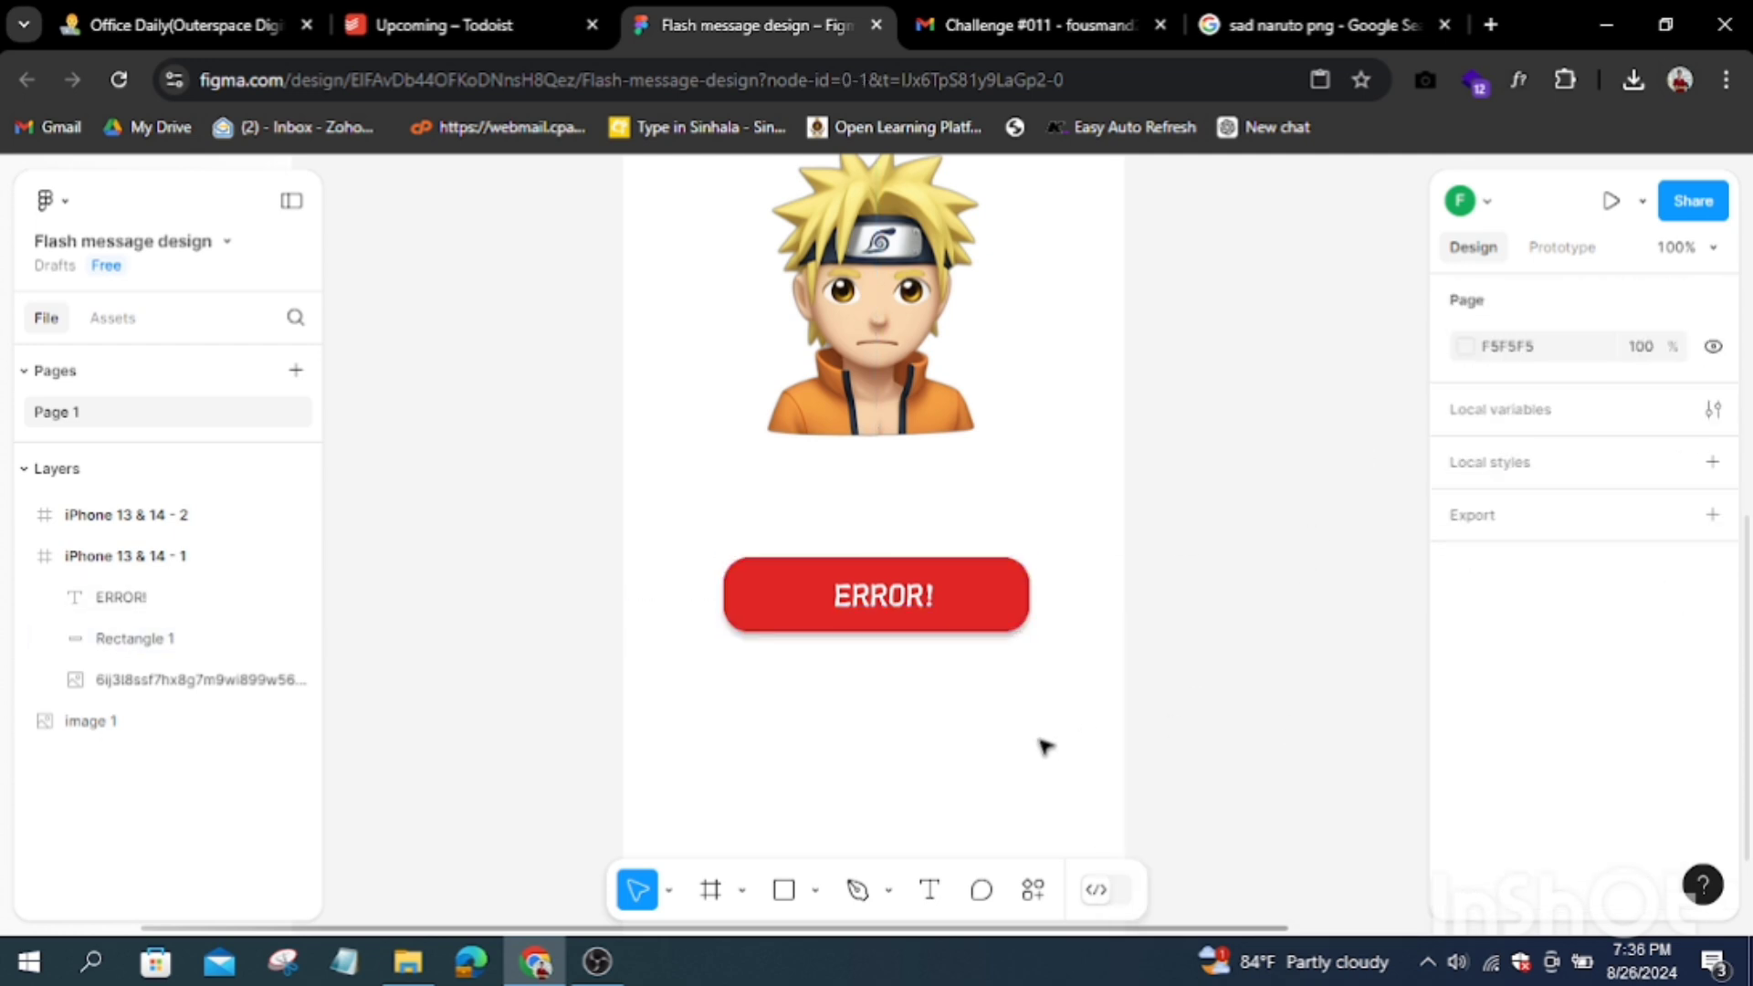
pyautogui.scroll(-2, 1244, 563)
pyautogui.scroll(5, 1297, 547)
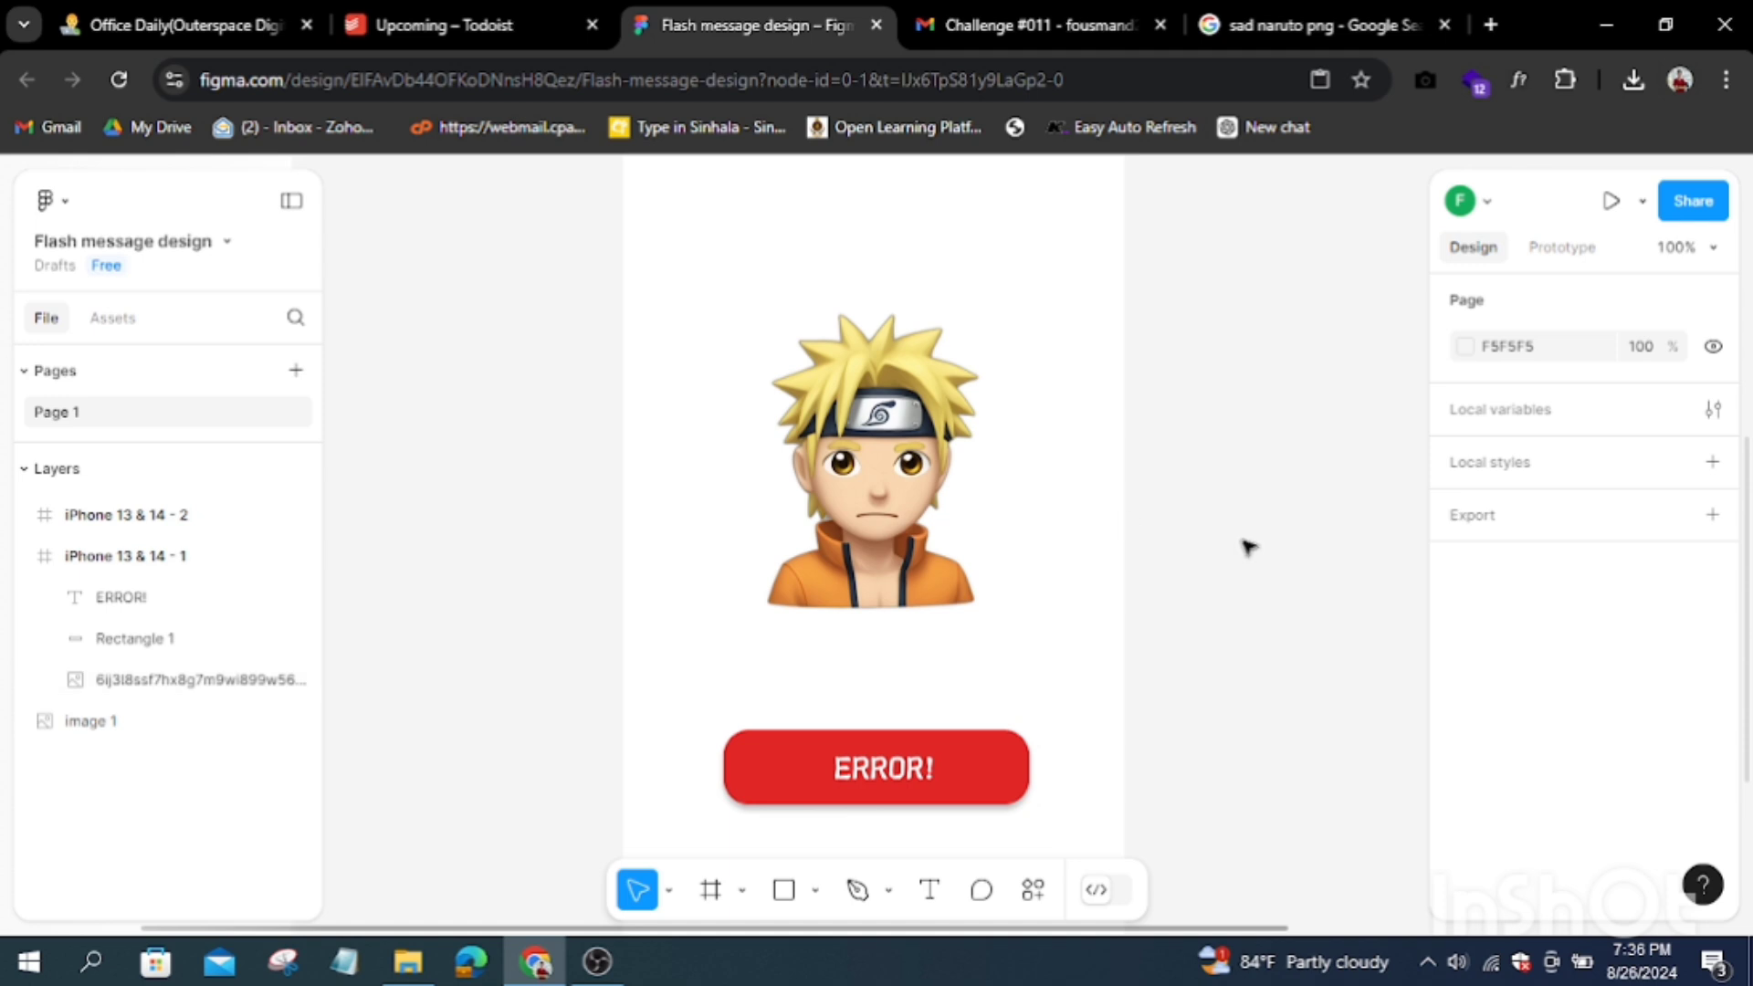
pyautogui.scroll(4, 1248, 546)
# Step: Add the heading 'ohh no! something is wrong' above Naruto at size 15, 160 wide
pyautogui.press('t')
pyautogui.click(767, 331)
pyautogui.write('ohh no! someth')
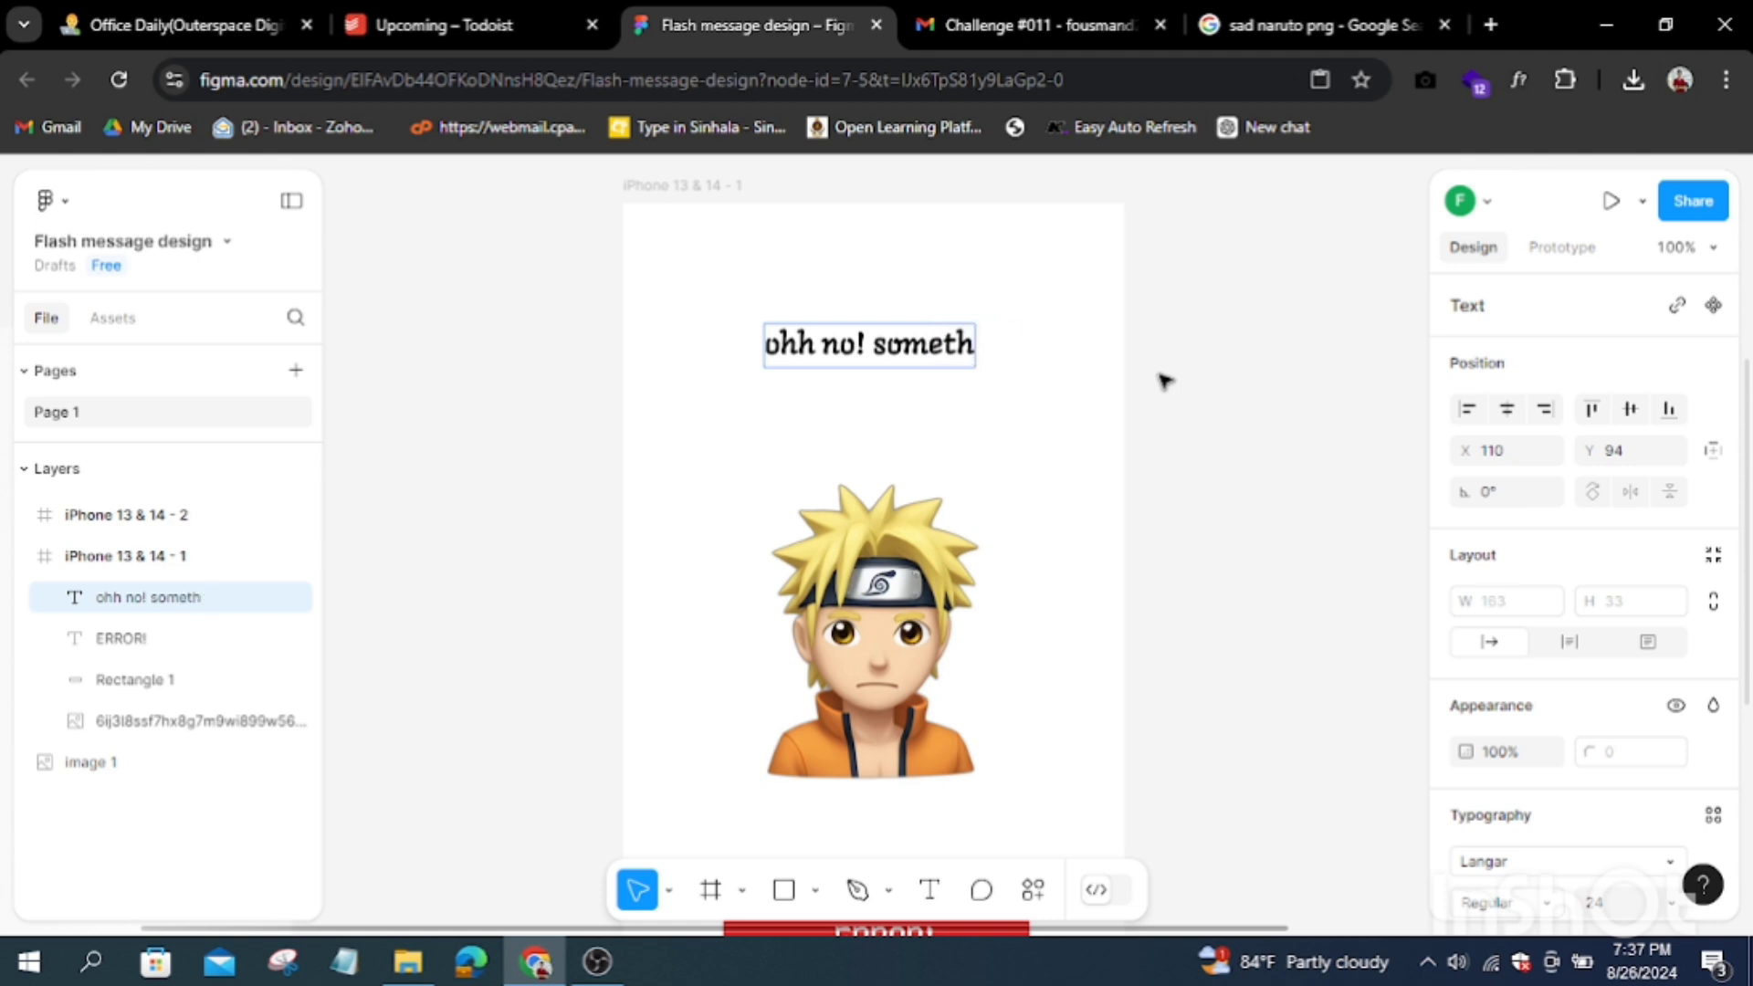
pyautogui.write('ing is wrong')
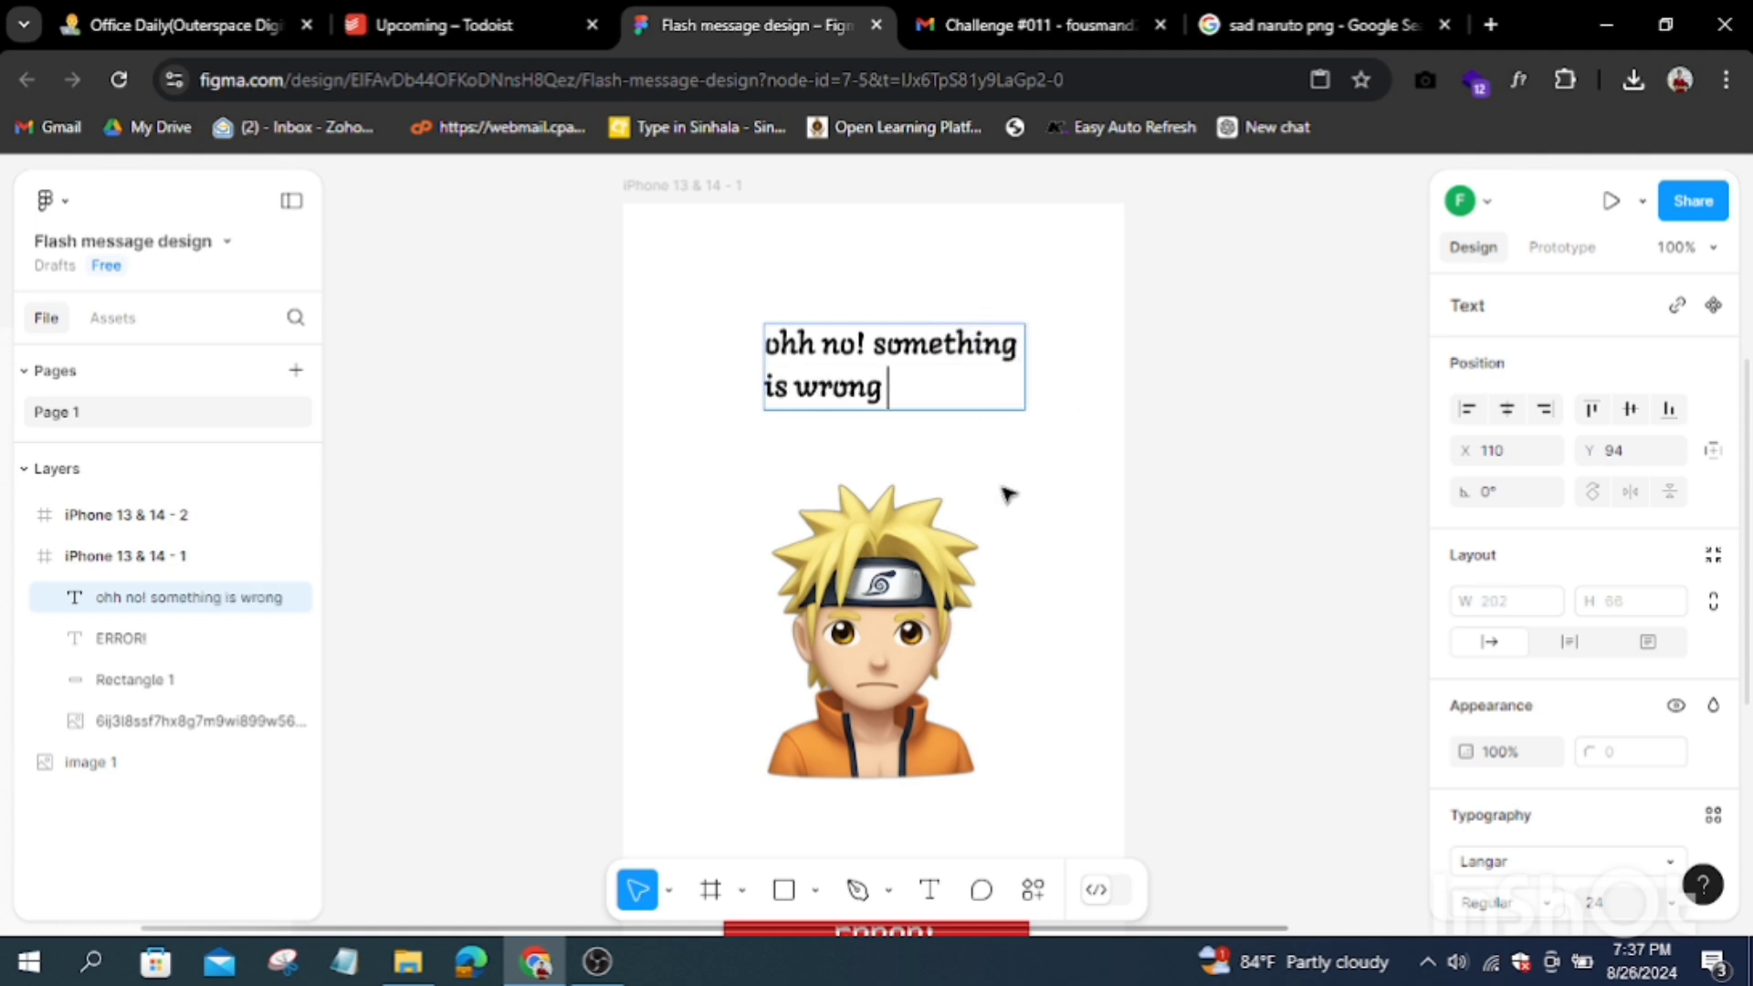
pyautogui.moveTo(1025, 366); pyautogui.dragTo(1043, 366)
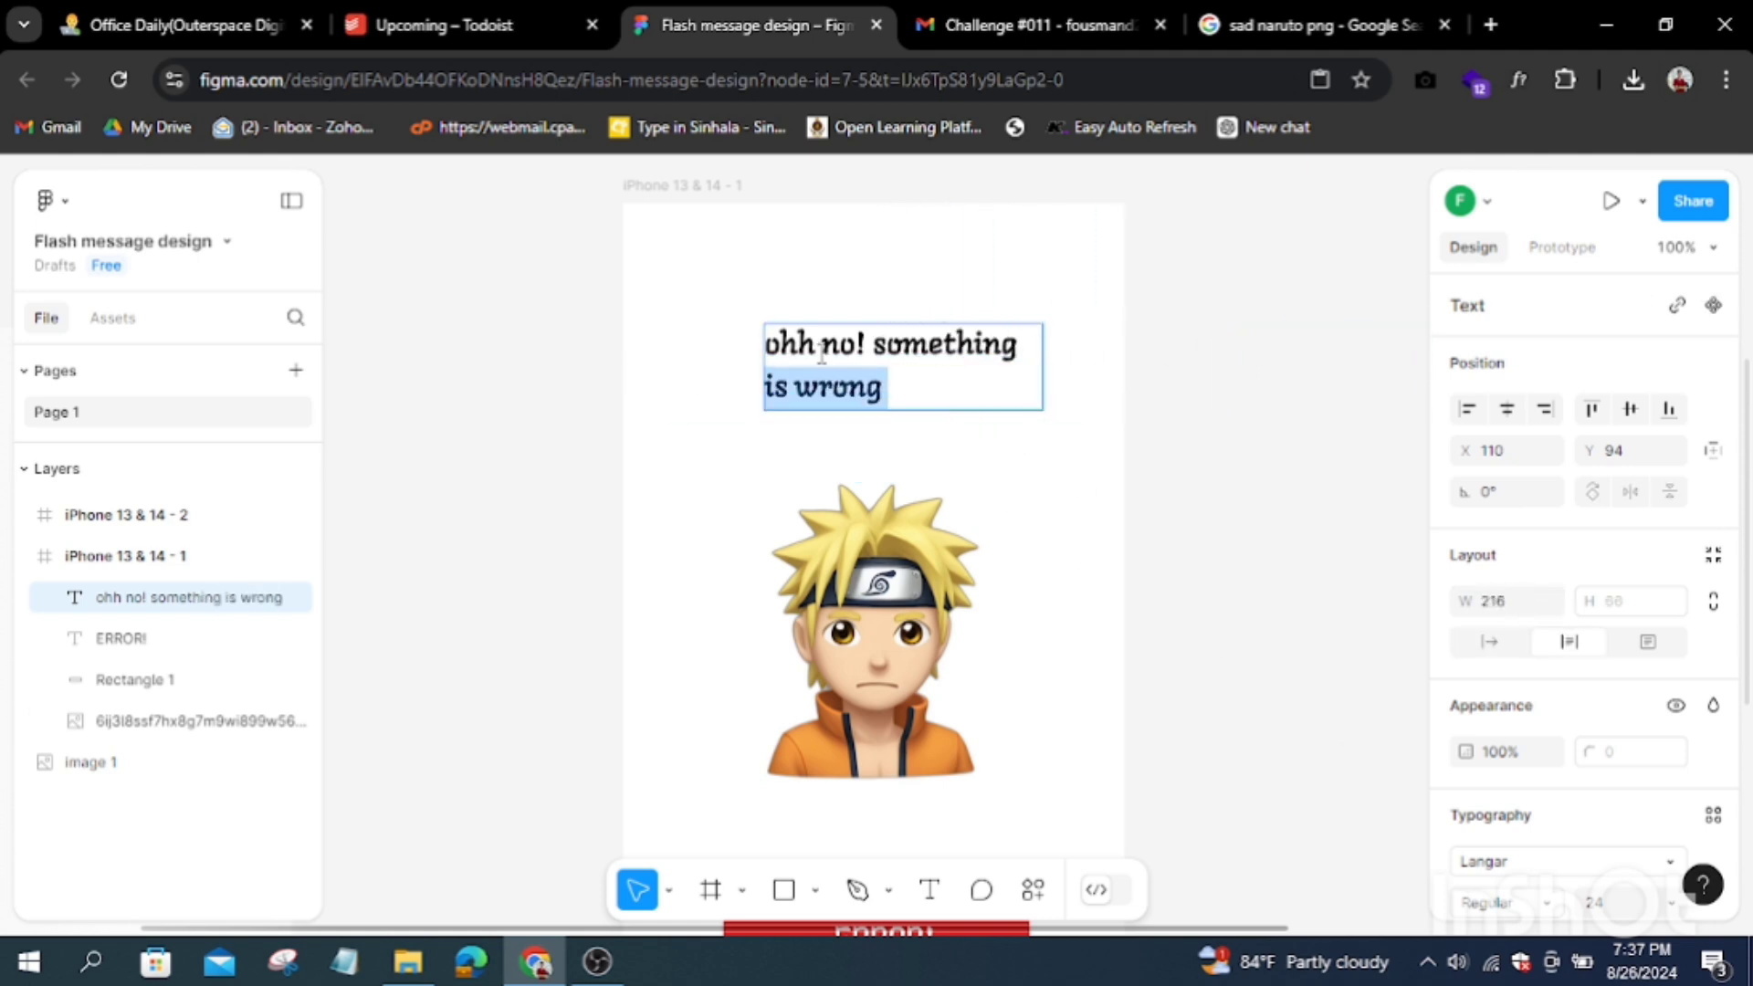
pyautogui.hotkey('ctrl', 'a')
pyautogui.click(1672, 902)
pyautogui.click(1649, 533)
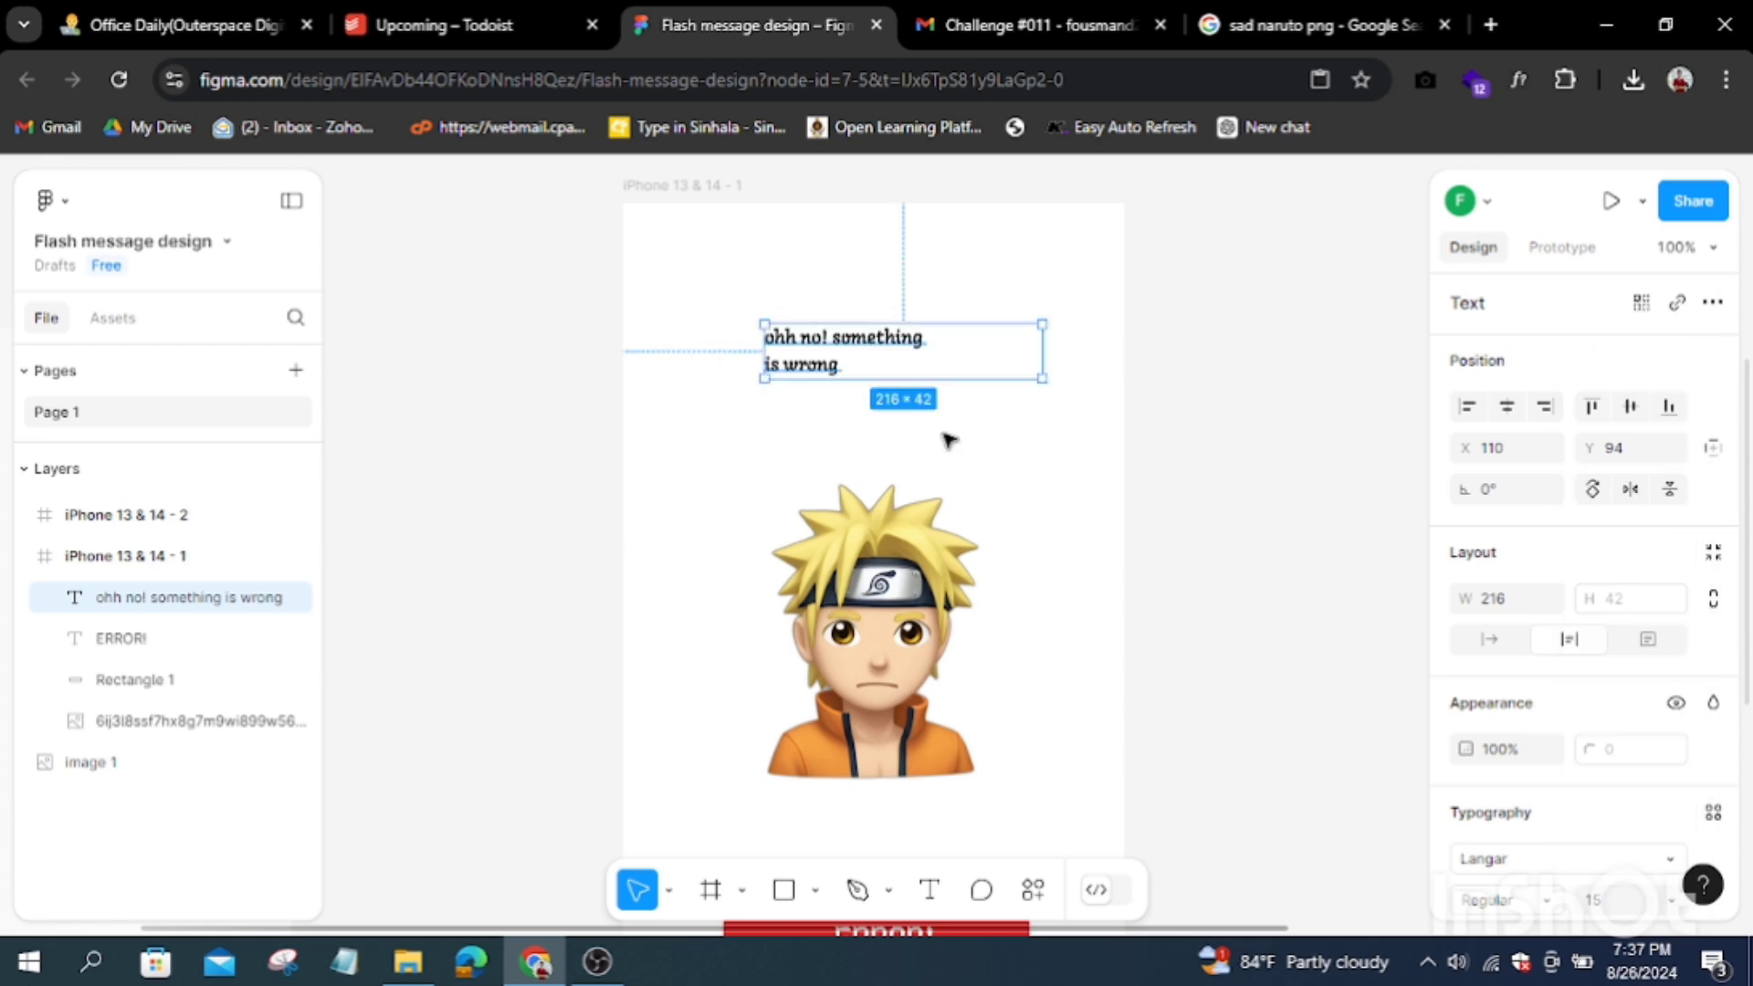
pyautogui.moveTo(1043, 351); pyautogui.dragTo(962, 352)
# Step: Correct the heading's wording, fit it on one line and colour it orange-red
pyautogui.click(940, 358)
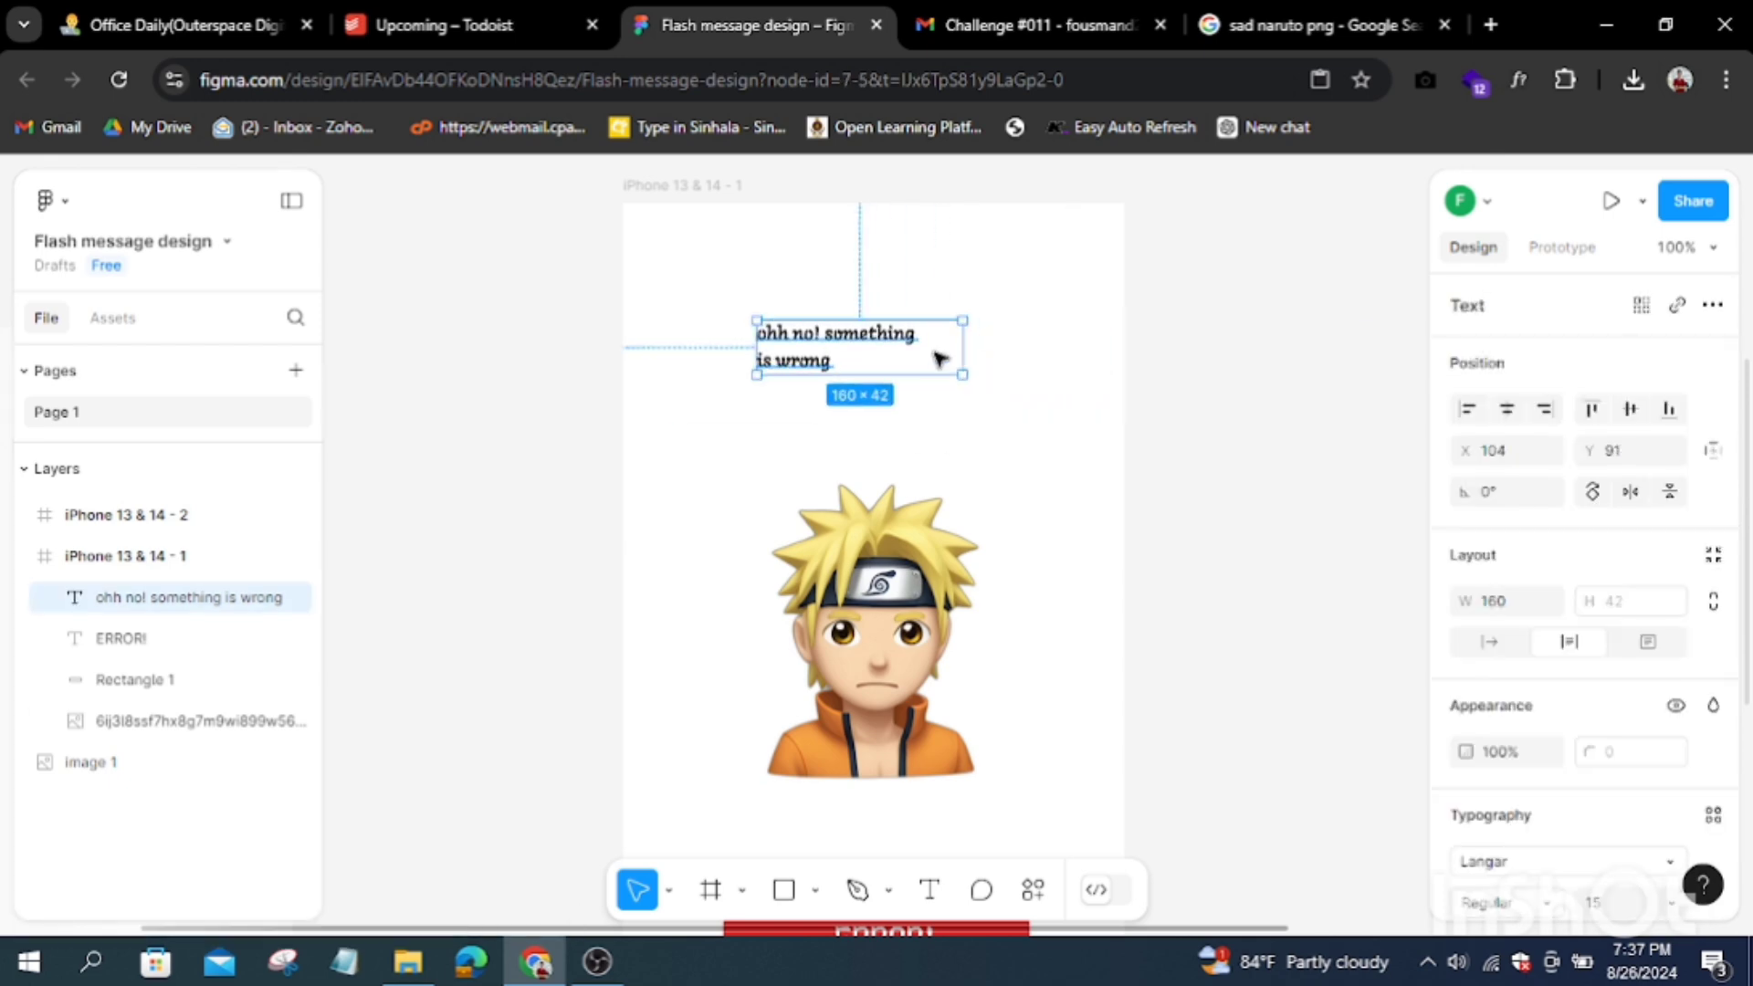
pyautogui.doubleClick(872, 335)
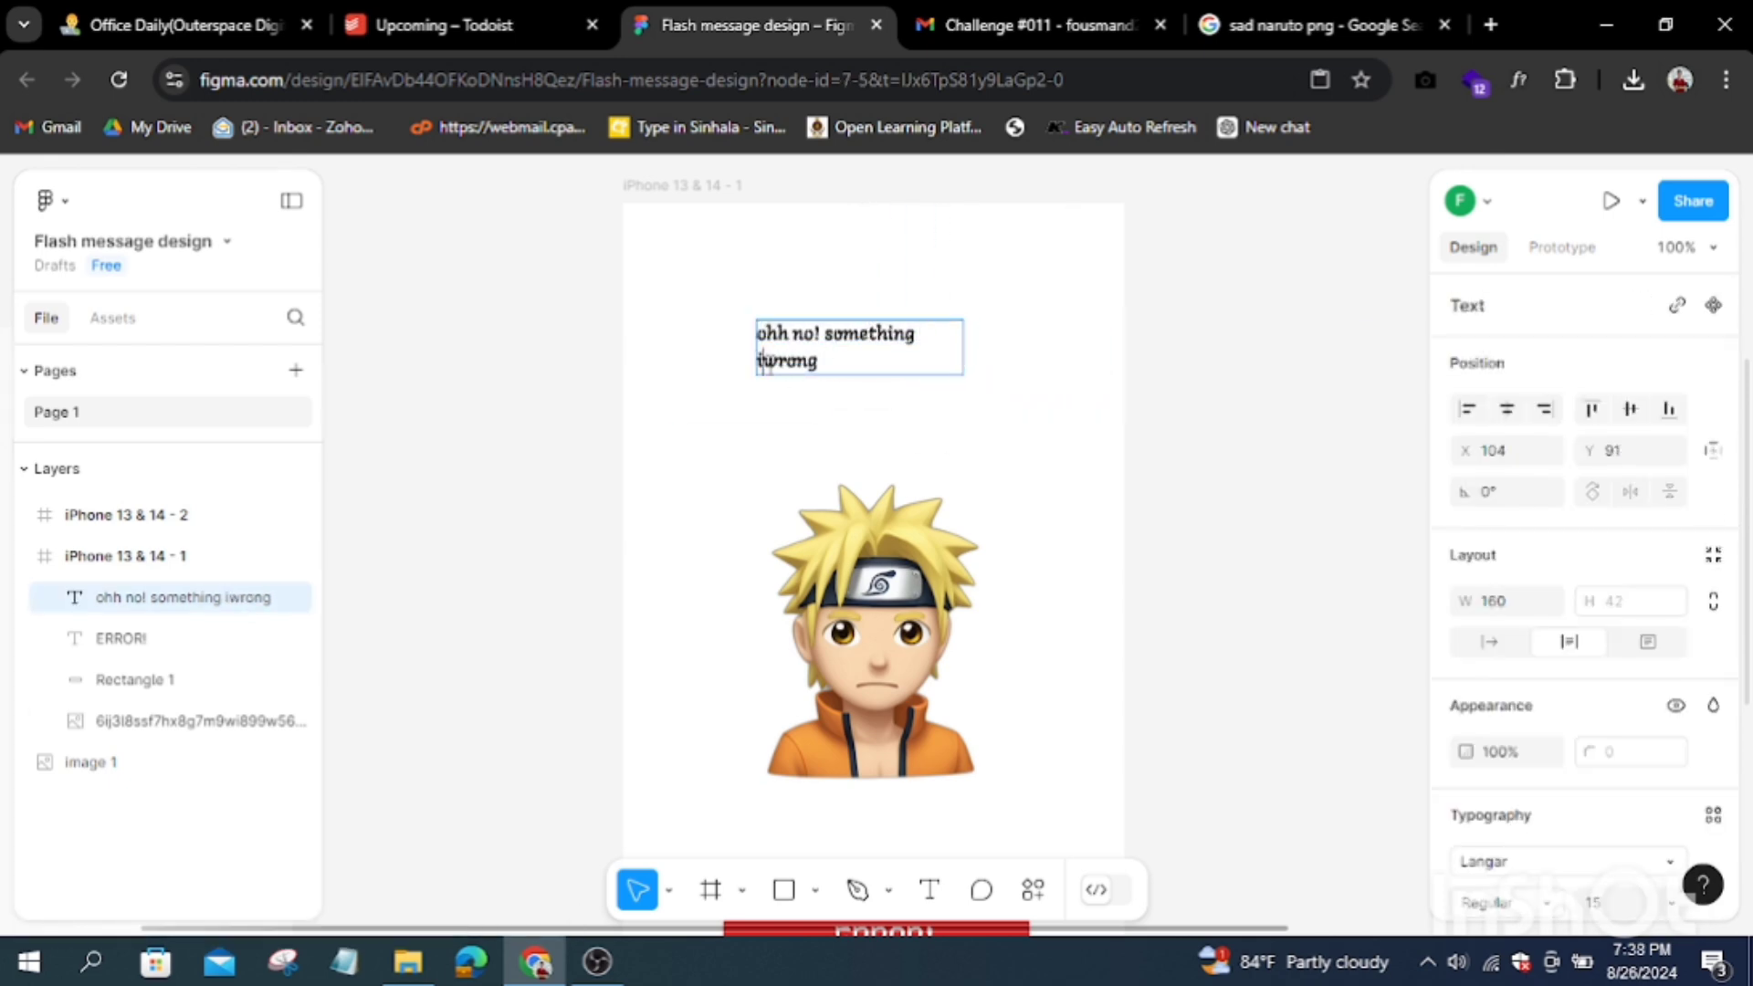
pyautogui.press('BackSpace')
pyautogui.press('BackSpace')
pyautogui.write('is')
pyautogui.press('Escape')
pyautogui.moveTo(963, 347)
pyautogui.mouseDown()
pyautogui.moveTo(1014, 347)
pyautogui.moveTo(962, 362)
pyautogui.mouseUp()
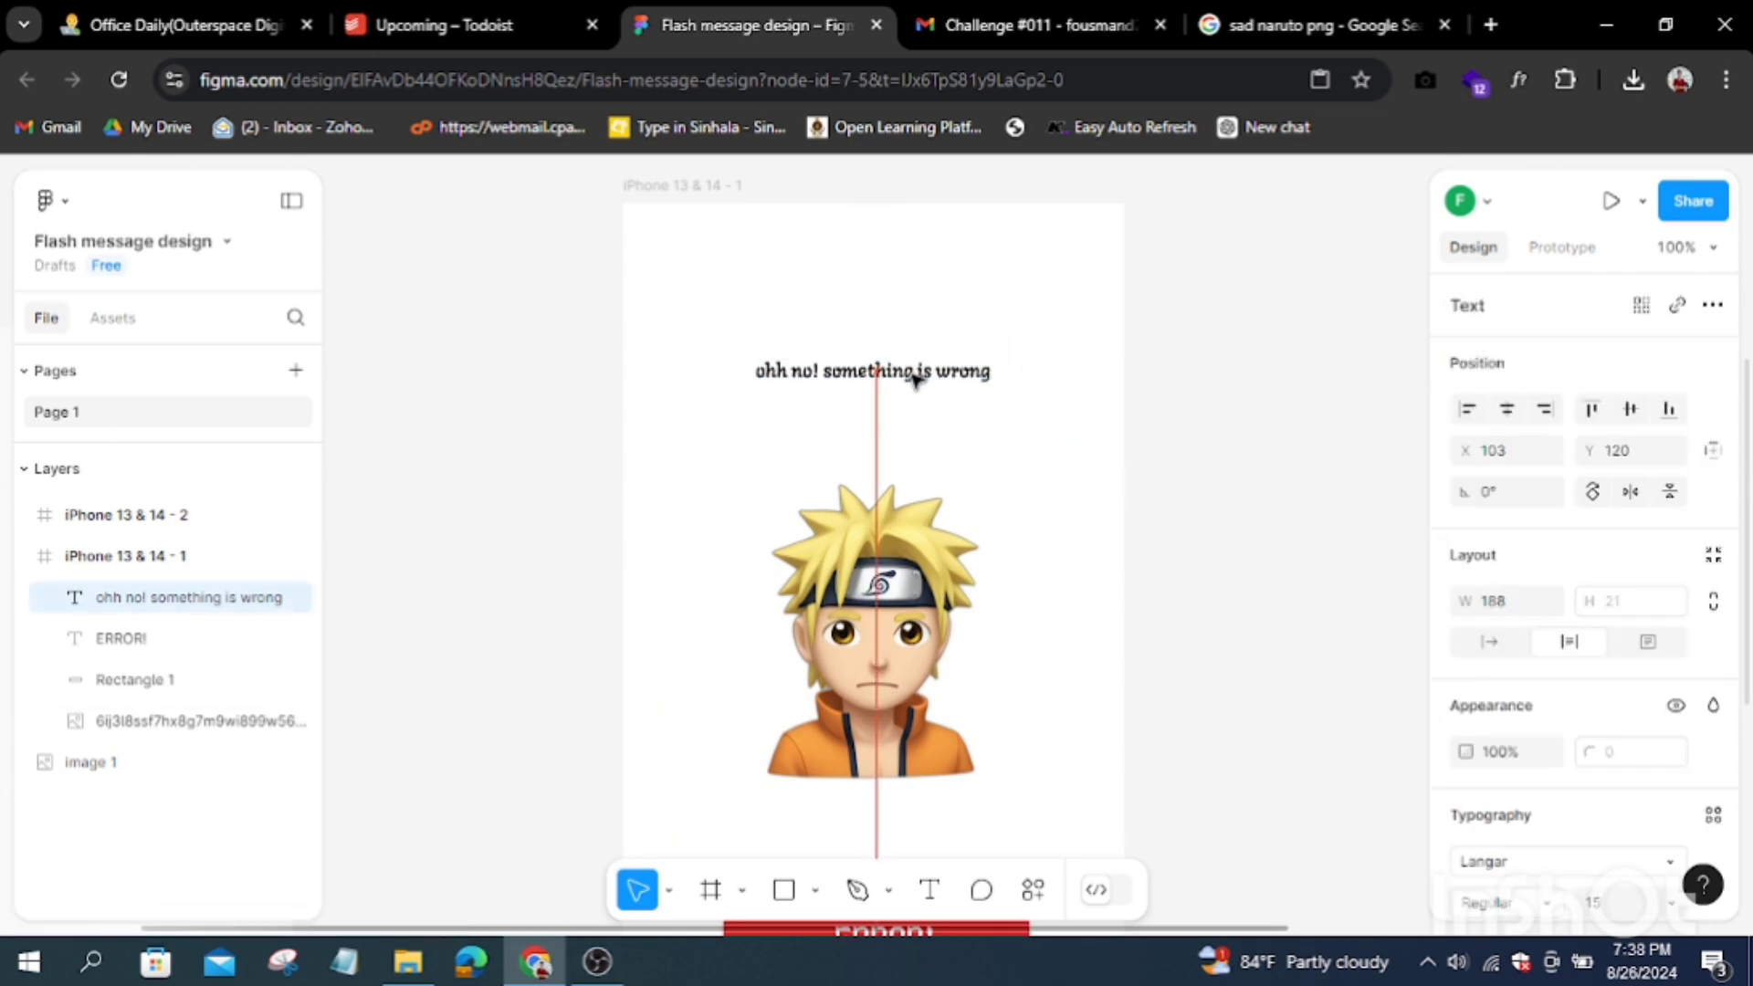
pyautogui.doubleClick(962, 362)
pyautogui.scroll(-4, 1589, 548)
pyautogui.click(1465, 742)
pyautogui.click(1207, 629)
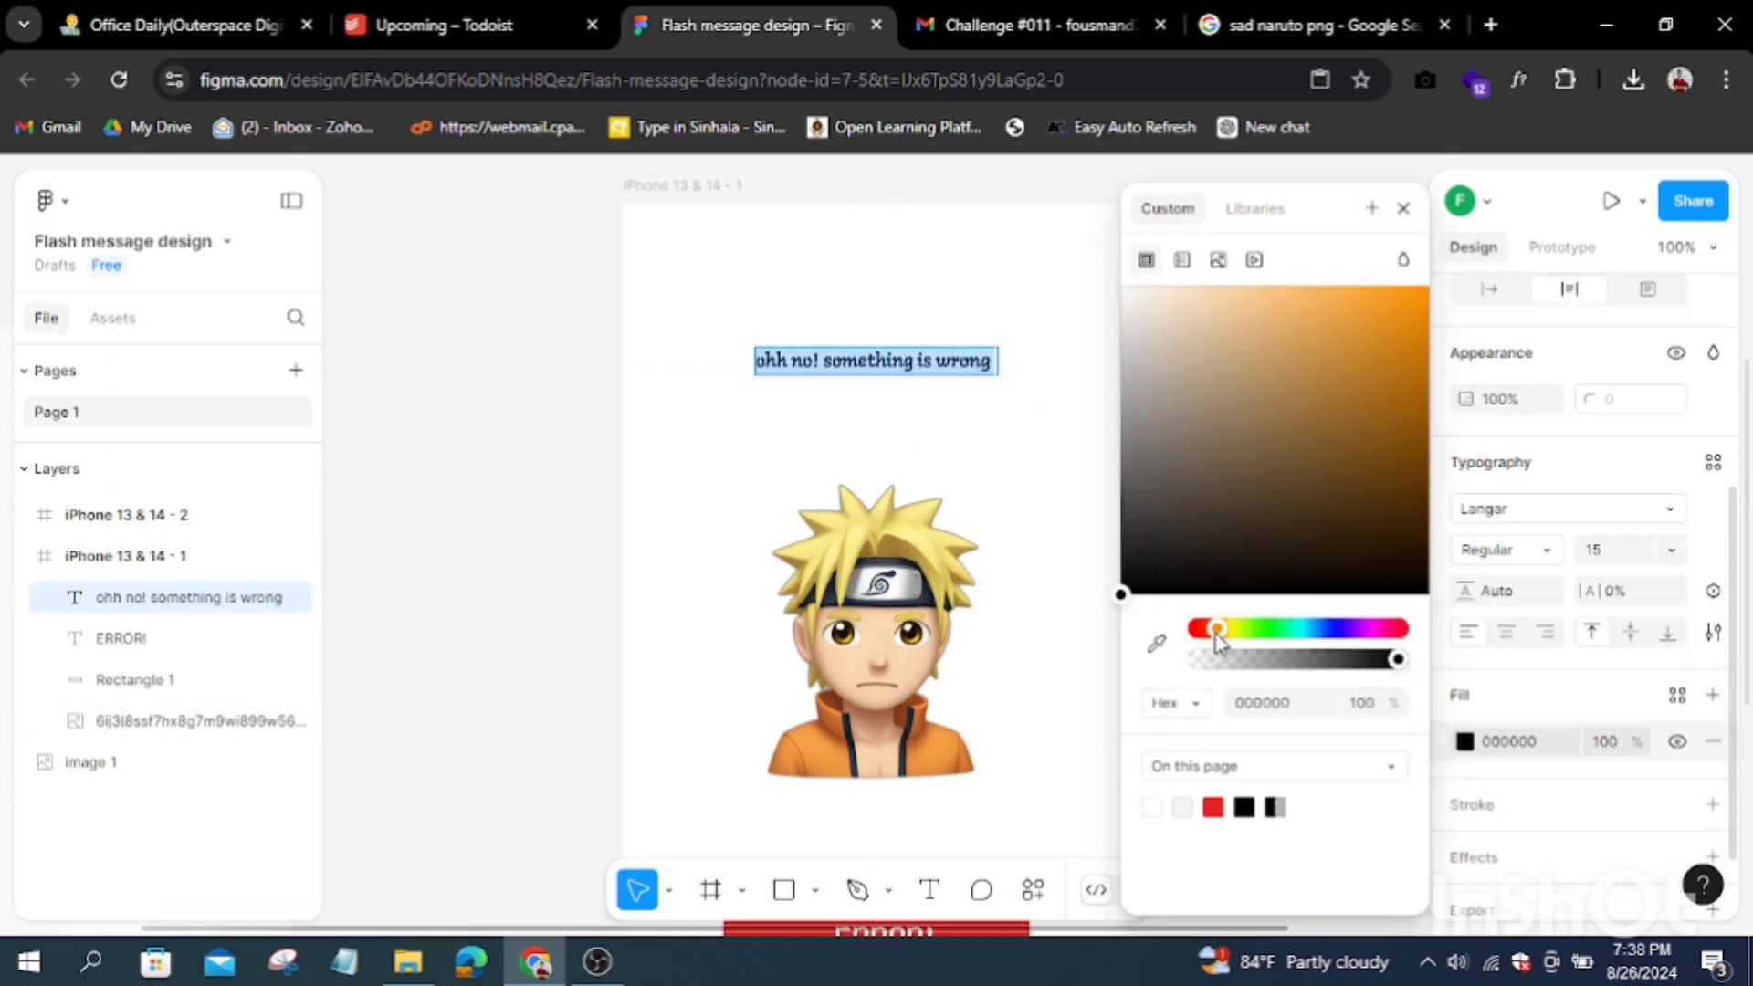
pyautogui.click(1404, 310)
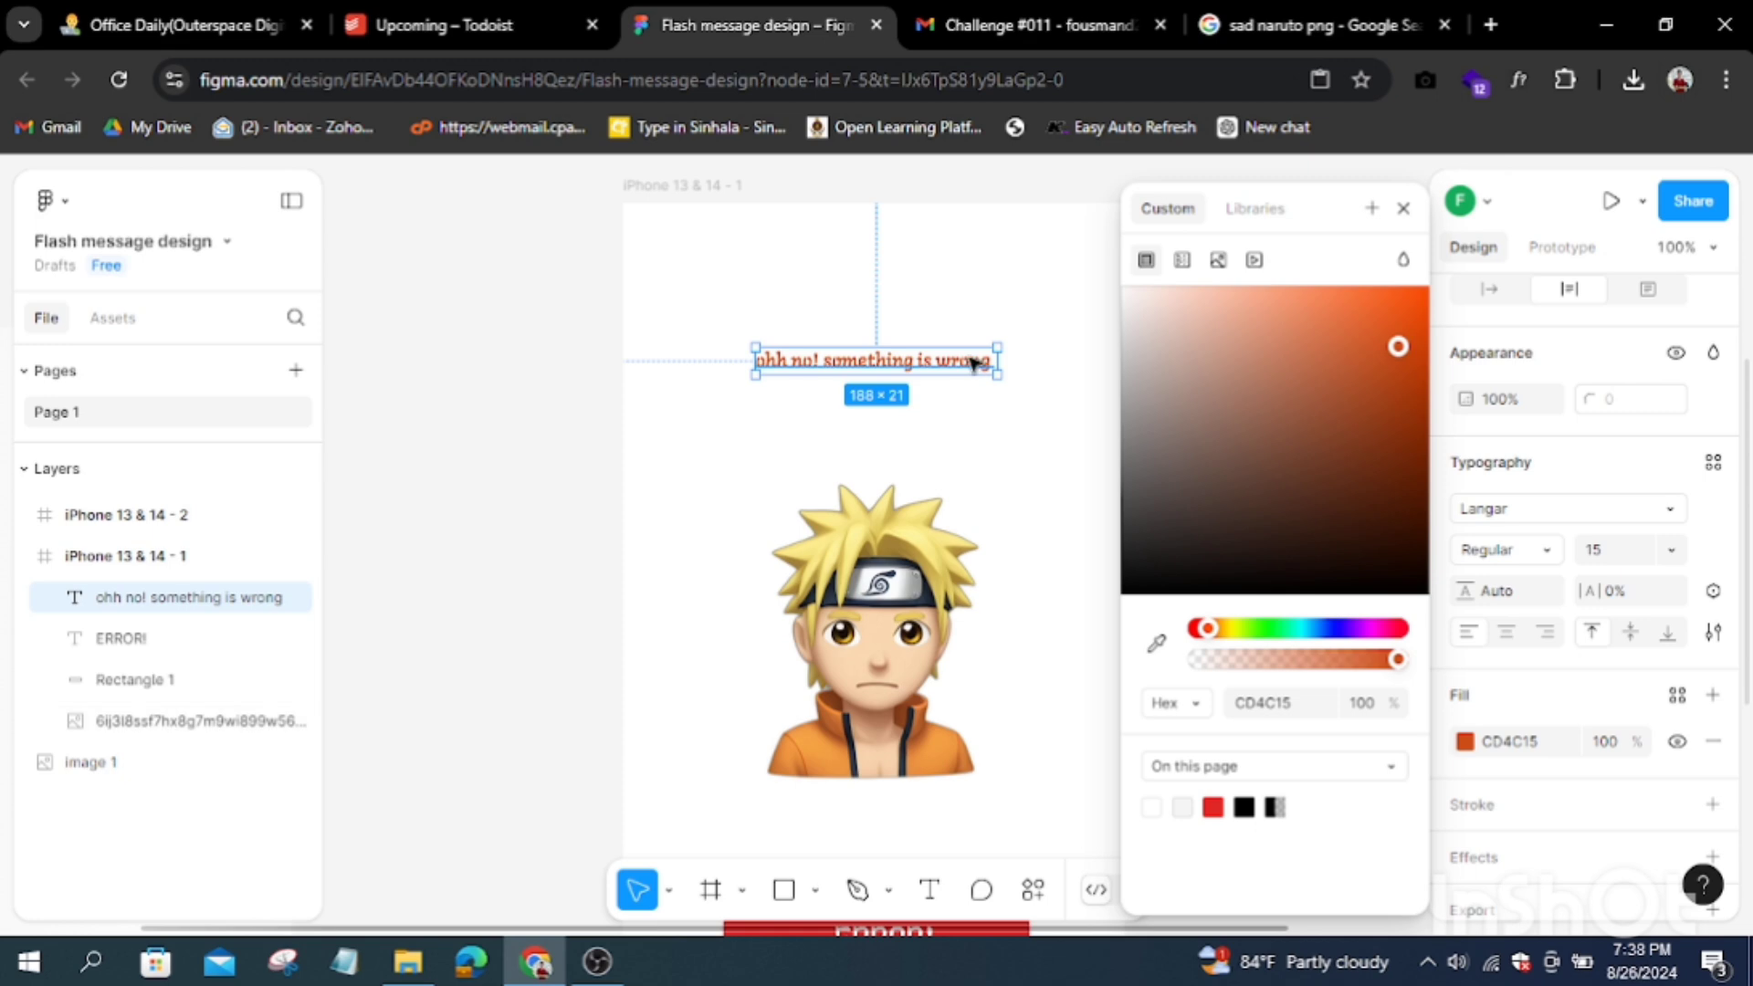
pyautogui.press('Escape')
# Step: Paste a copy of the heading below it and change it to 'please try again....???'
pyautogui.rightClick(917, 436)
pyautogui.click(977, 292)
pyautogui.moveTo(1152, 439)
pyautogui.mouseDown()
pyautogui.moveTo(905, 423)
pyautogui.moveTo(993, 428)
pyautogui.mouseUp()
pyautogui.doubleClick(993, 428)
pyautogui.write('please try again.')
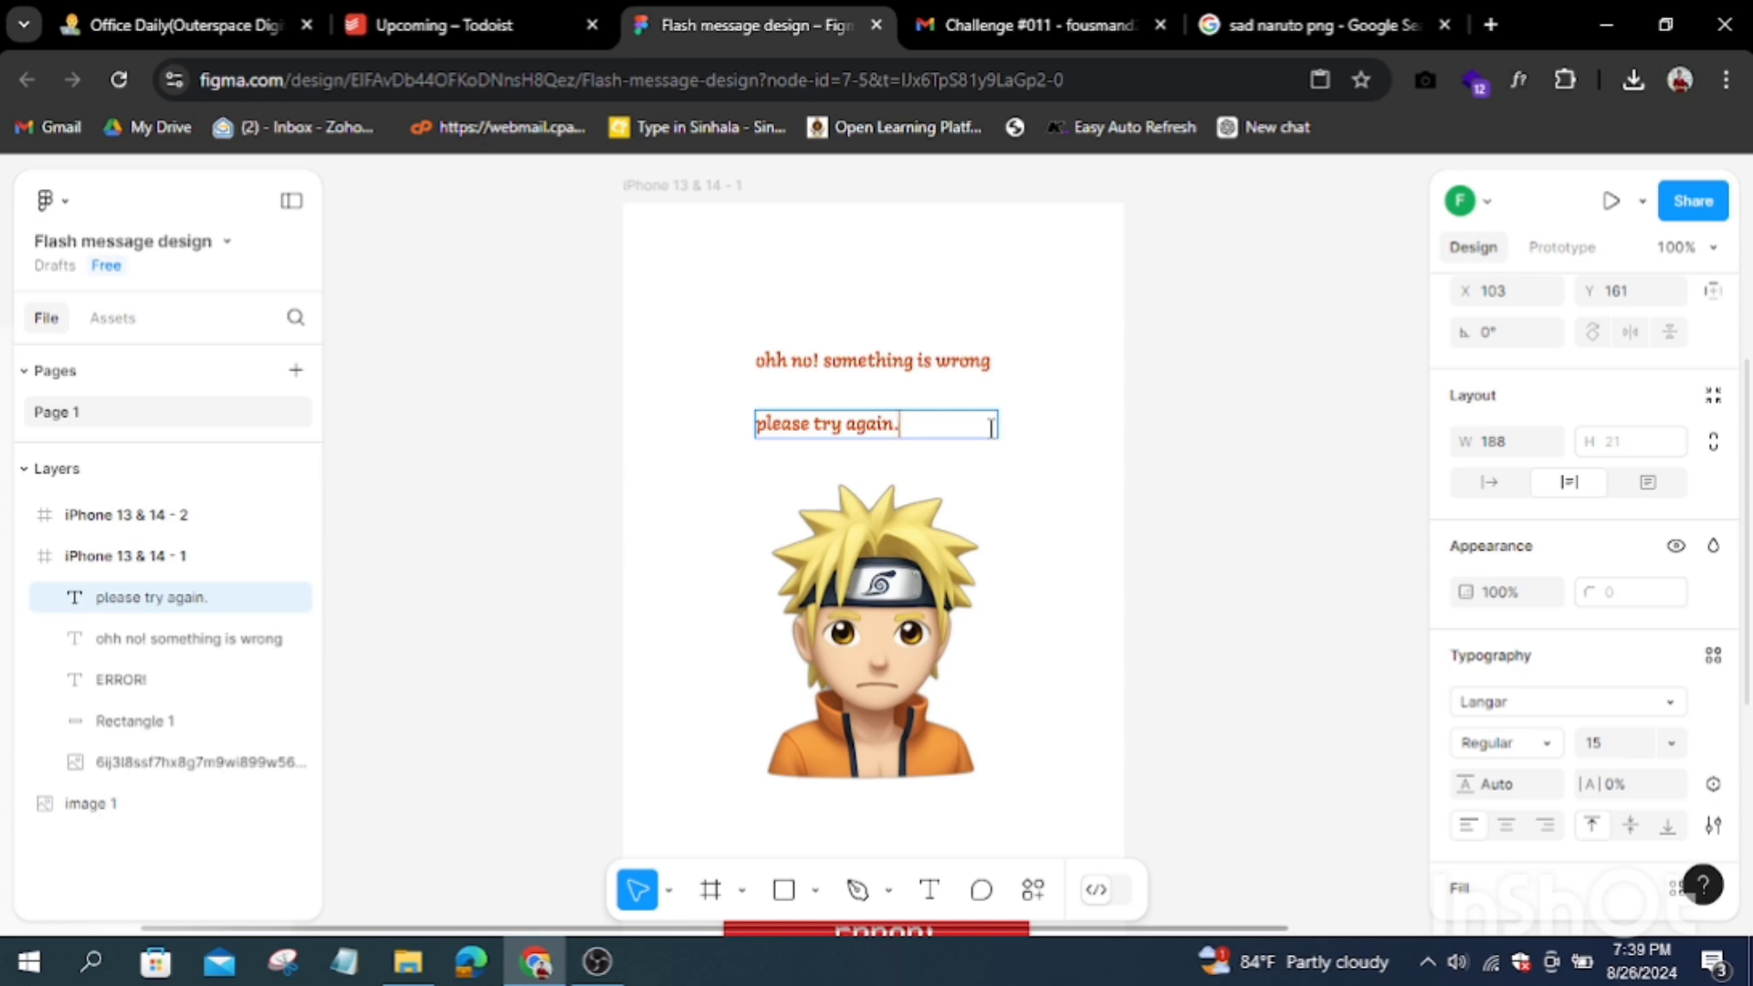
pyautogui.press('Escape')
pyautogui.click(1321, 489)
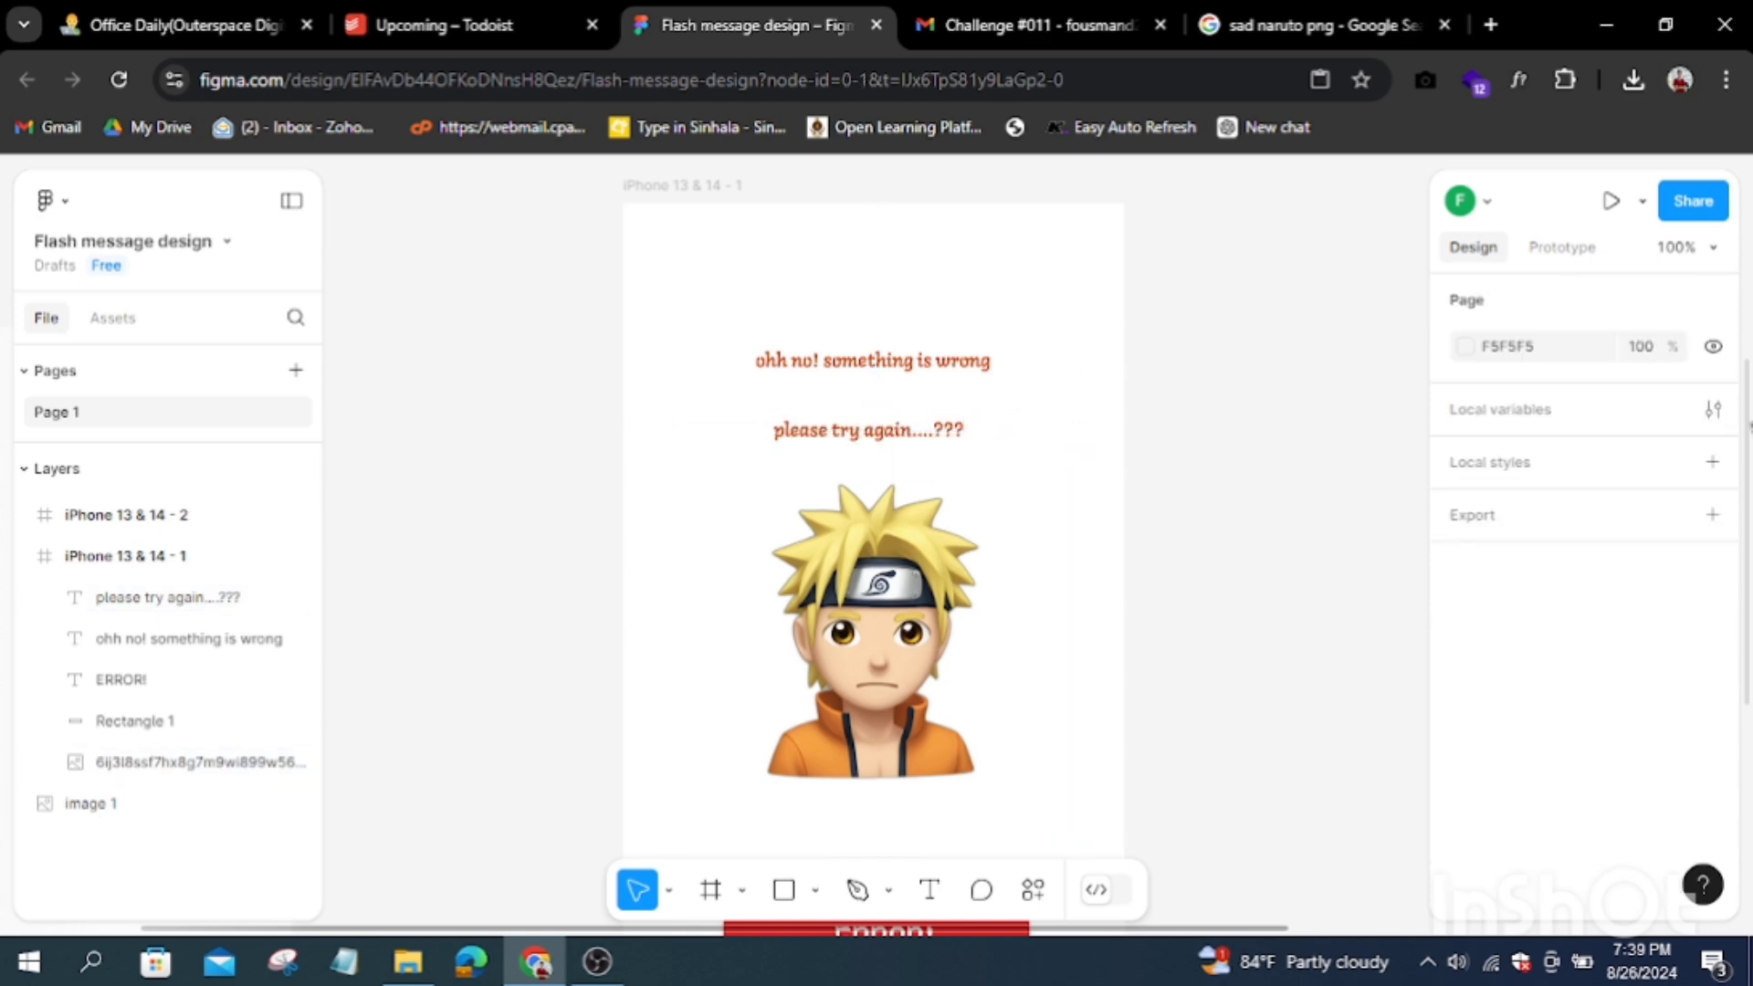
pyautogui.scroll(-5, 874, 548)
pyautogui.scroll(3, 874, 548)
pyautogui.scroll(-2, 874, 548)
pyautogui.scroll(3, 873, 548)
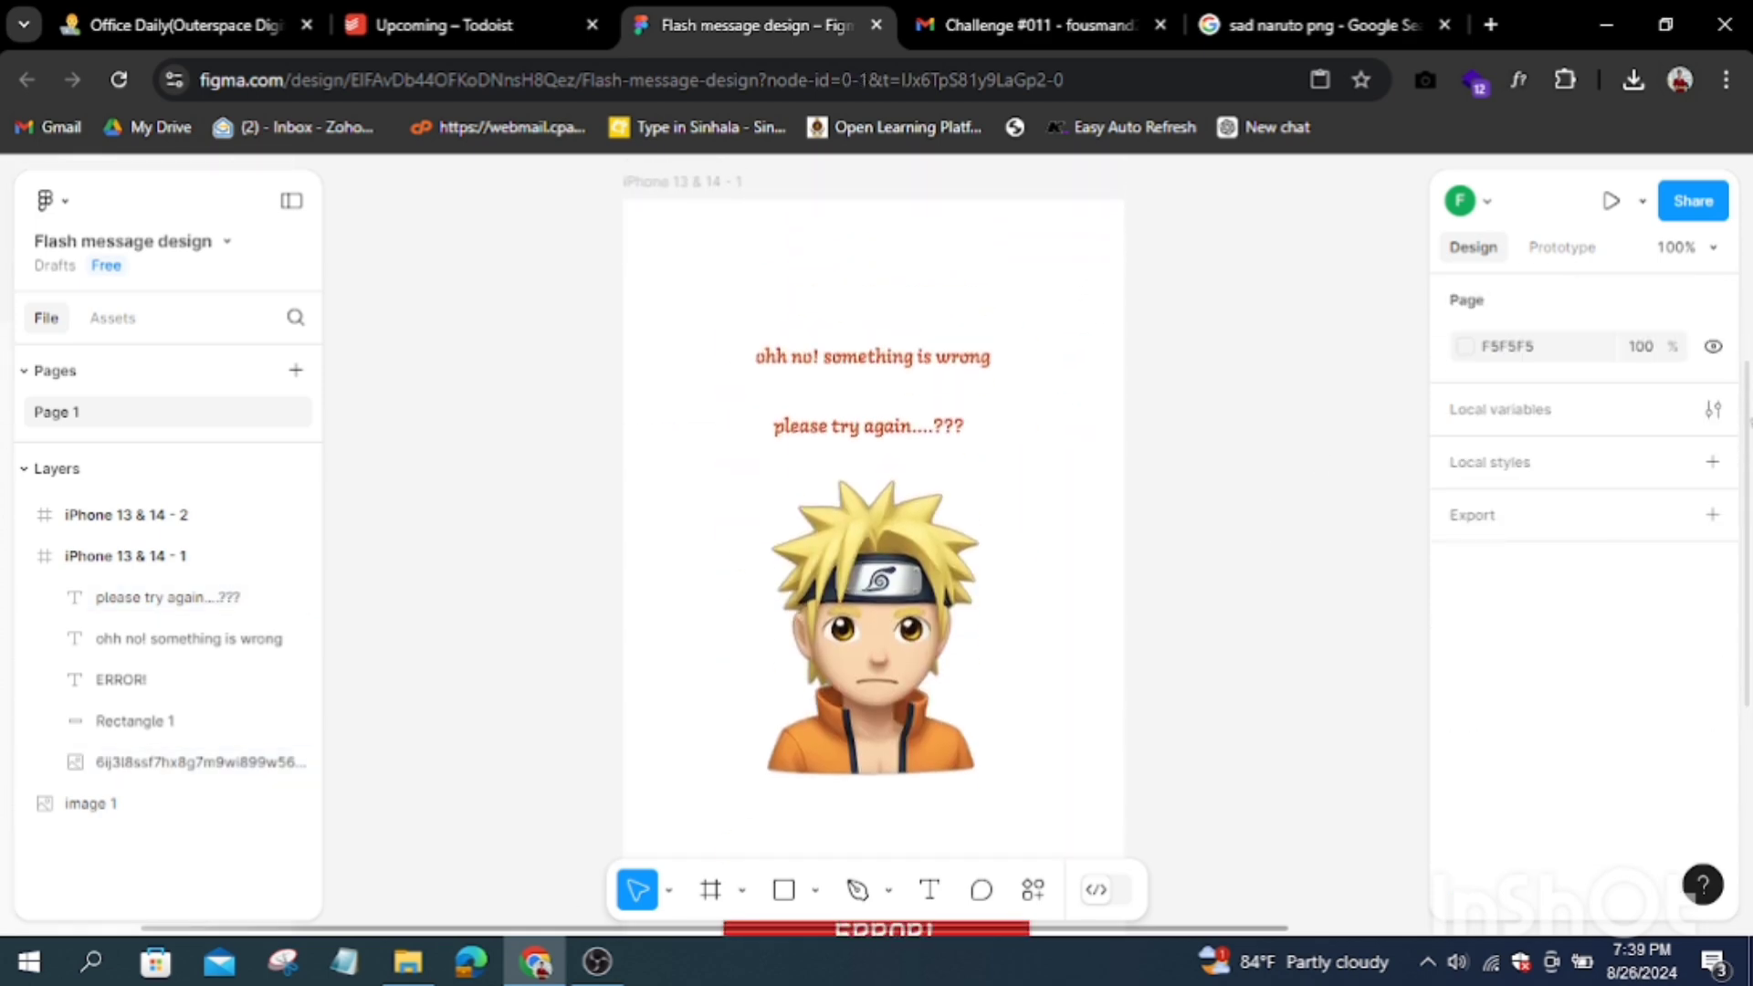
# Step: Change the error screen frame's fill to a soft light peach-beige
pyautogui.click(150, 556)
pyautogui.click(1465, 861)
pyautogui.click(1215, 628)
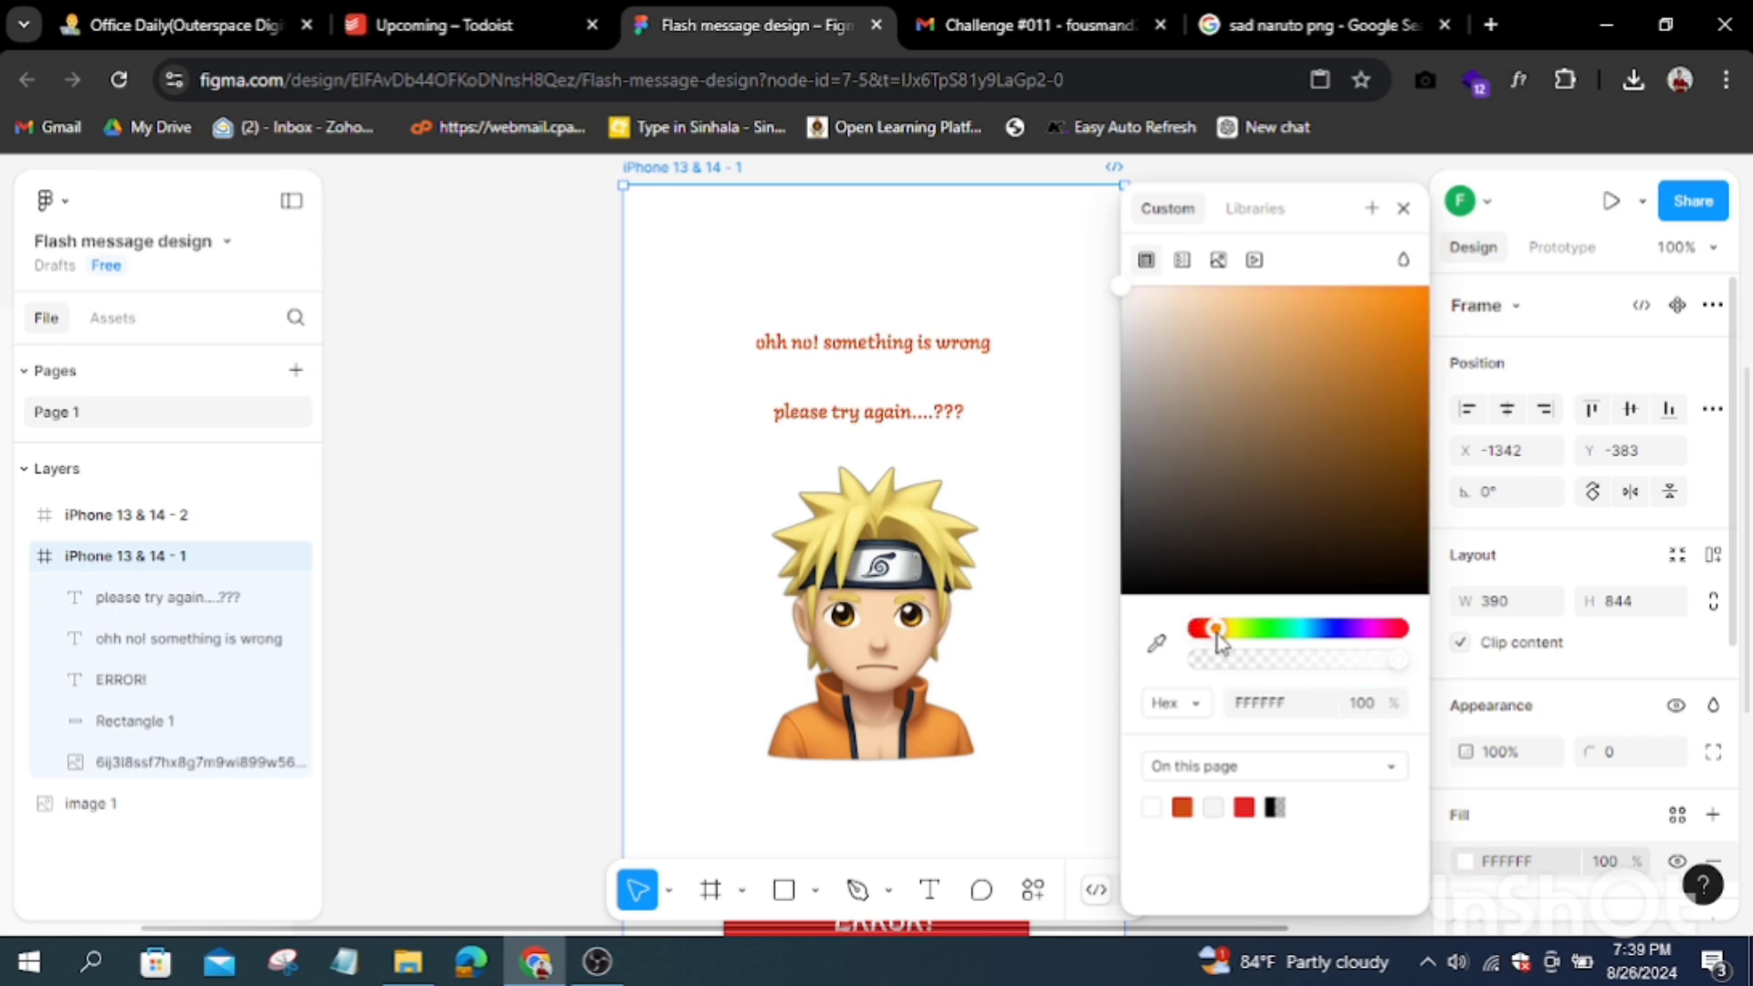
pyautogui.click(1293, 289)
pyautogui.moveTo(1298, 307)
pyautogui.mouseDown()
pyautogui.moveTo(1244, 372)
pyautogui.moveTo(1186, 333)
pyautogui.mouseUp()
pyautogui.click(1276, 482)
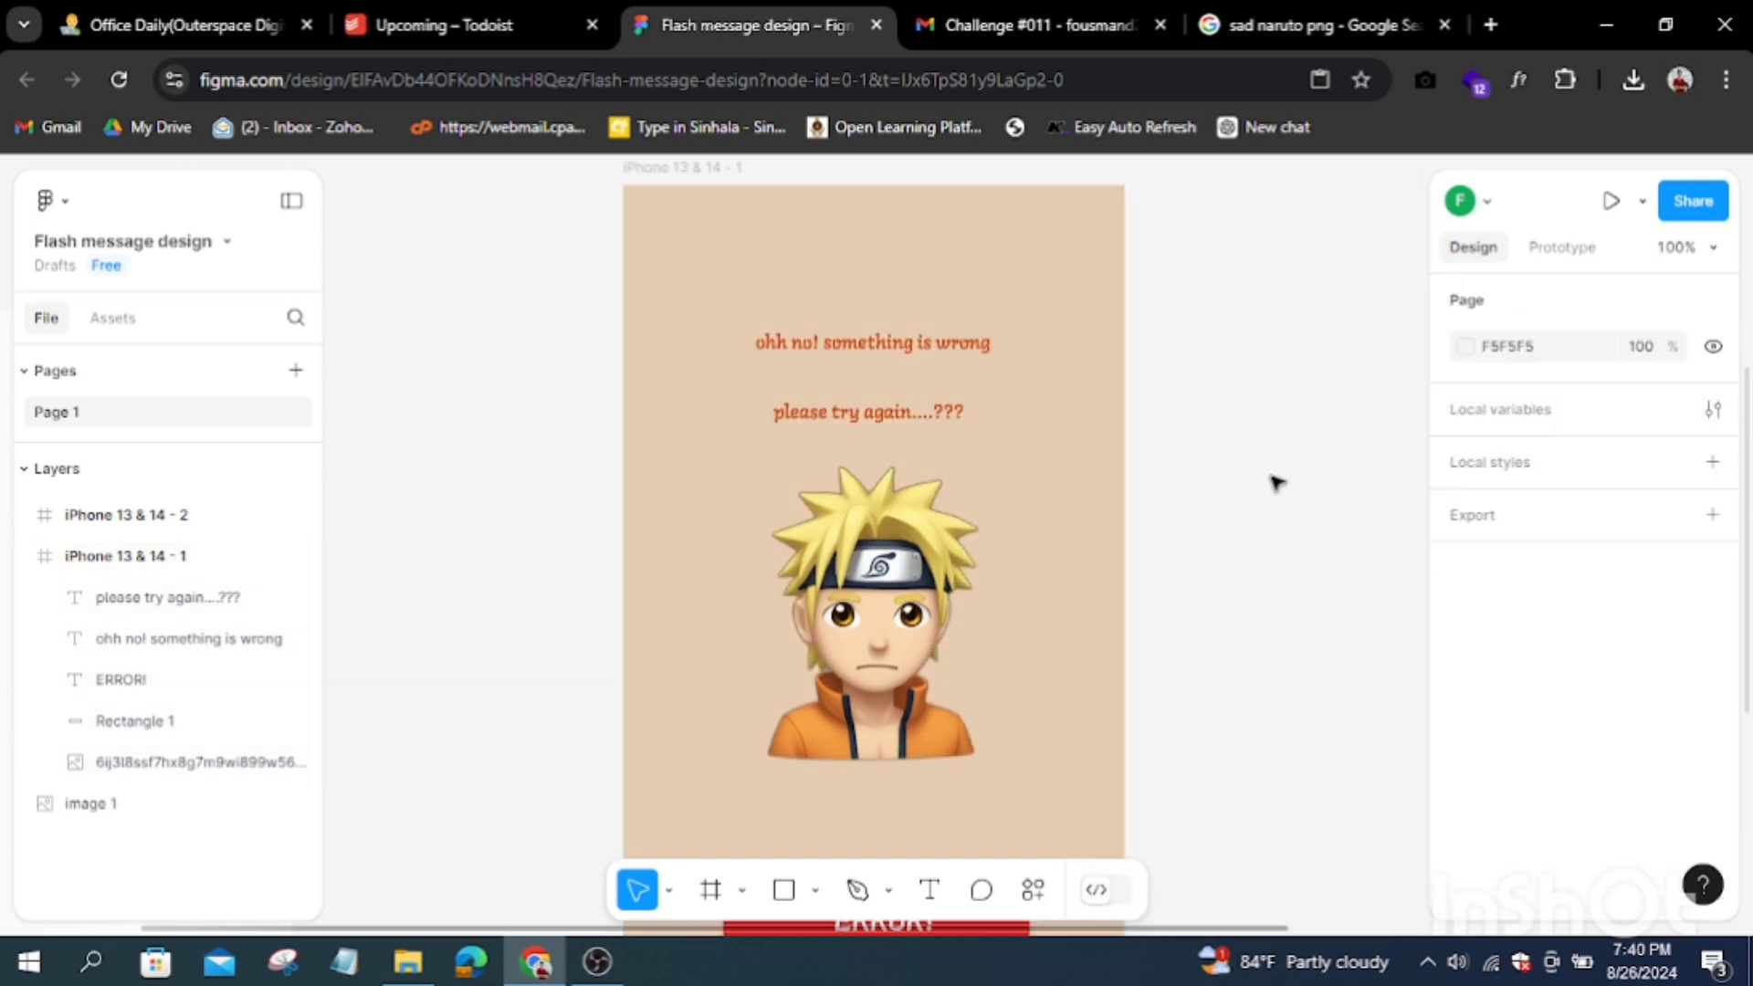
# Step: Insert a signal icon from Font Awesome Icons at the error screen's top-right
pyautogui.hotkey('ctrl', 'k')
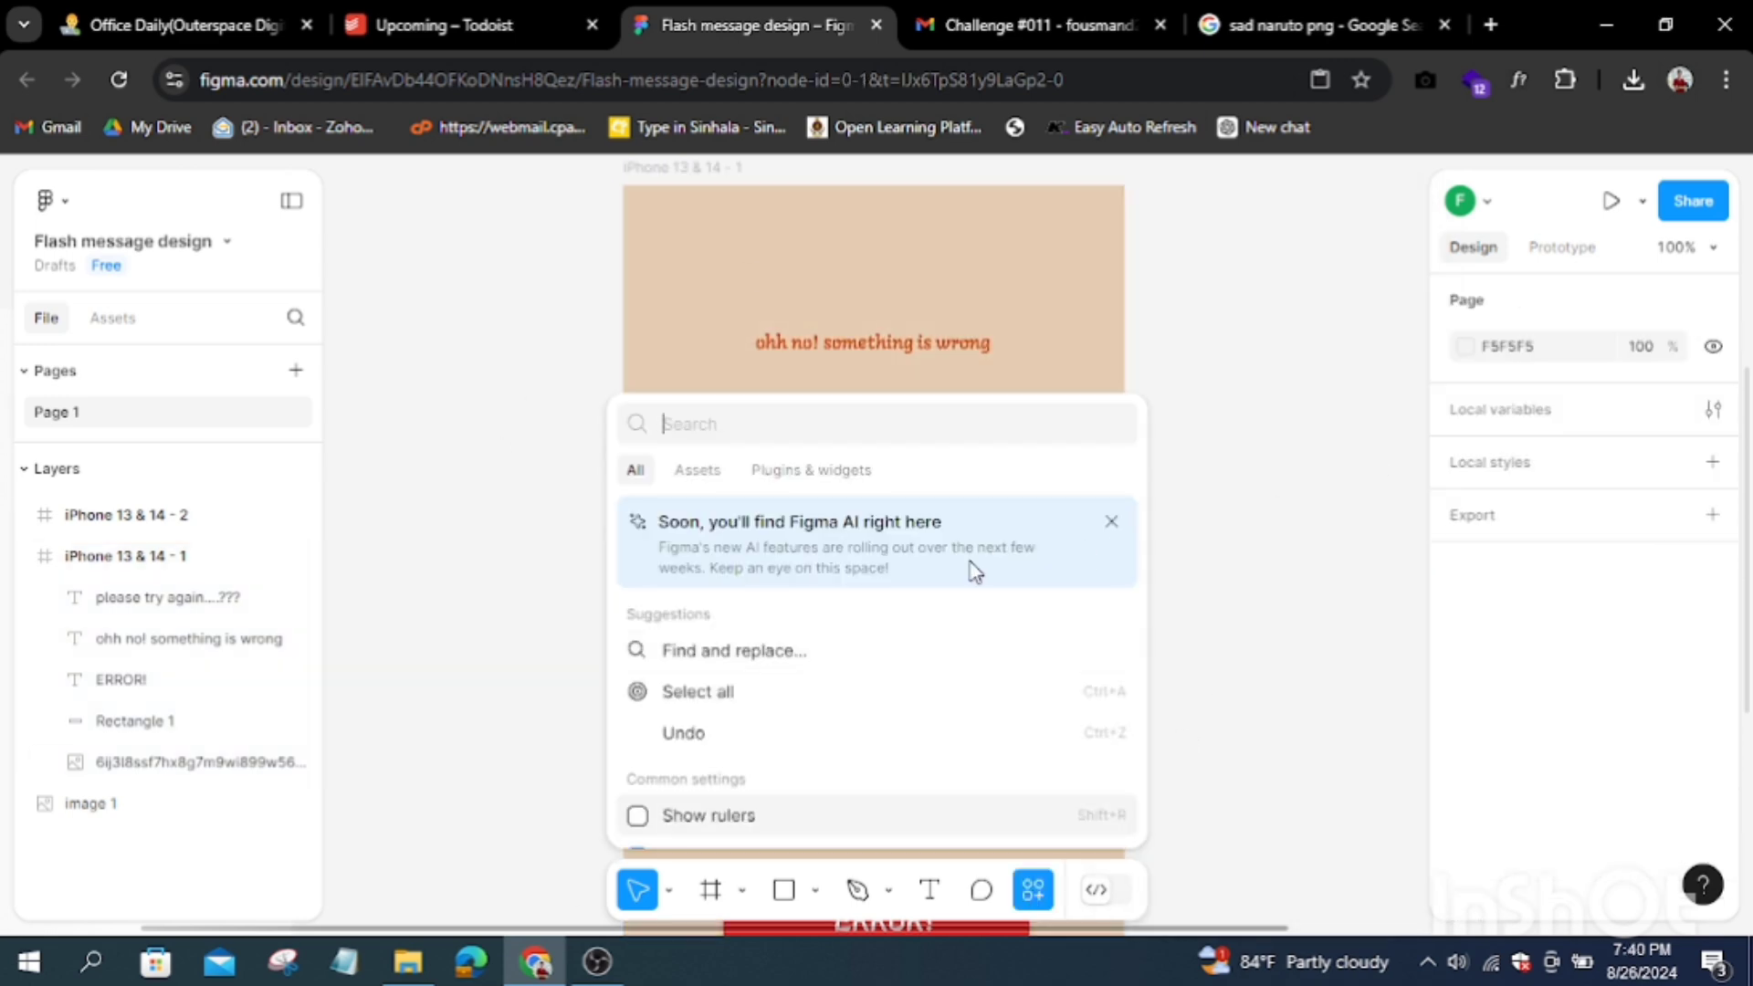
pyautogui.write('font awesome')
pyautogui.press('Return')
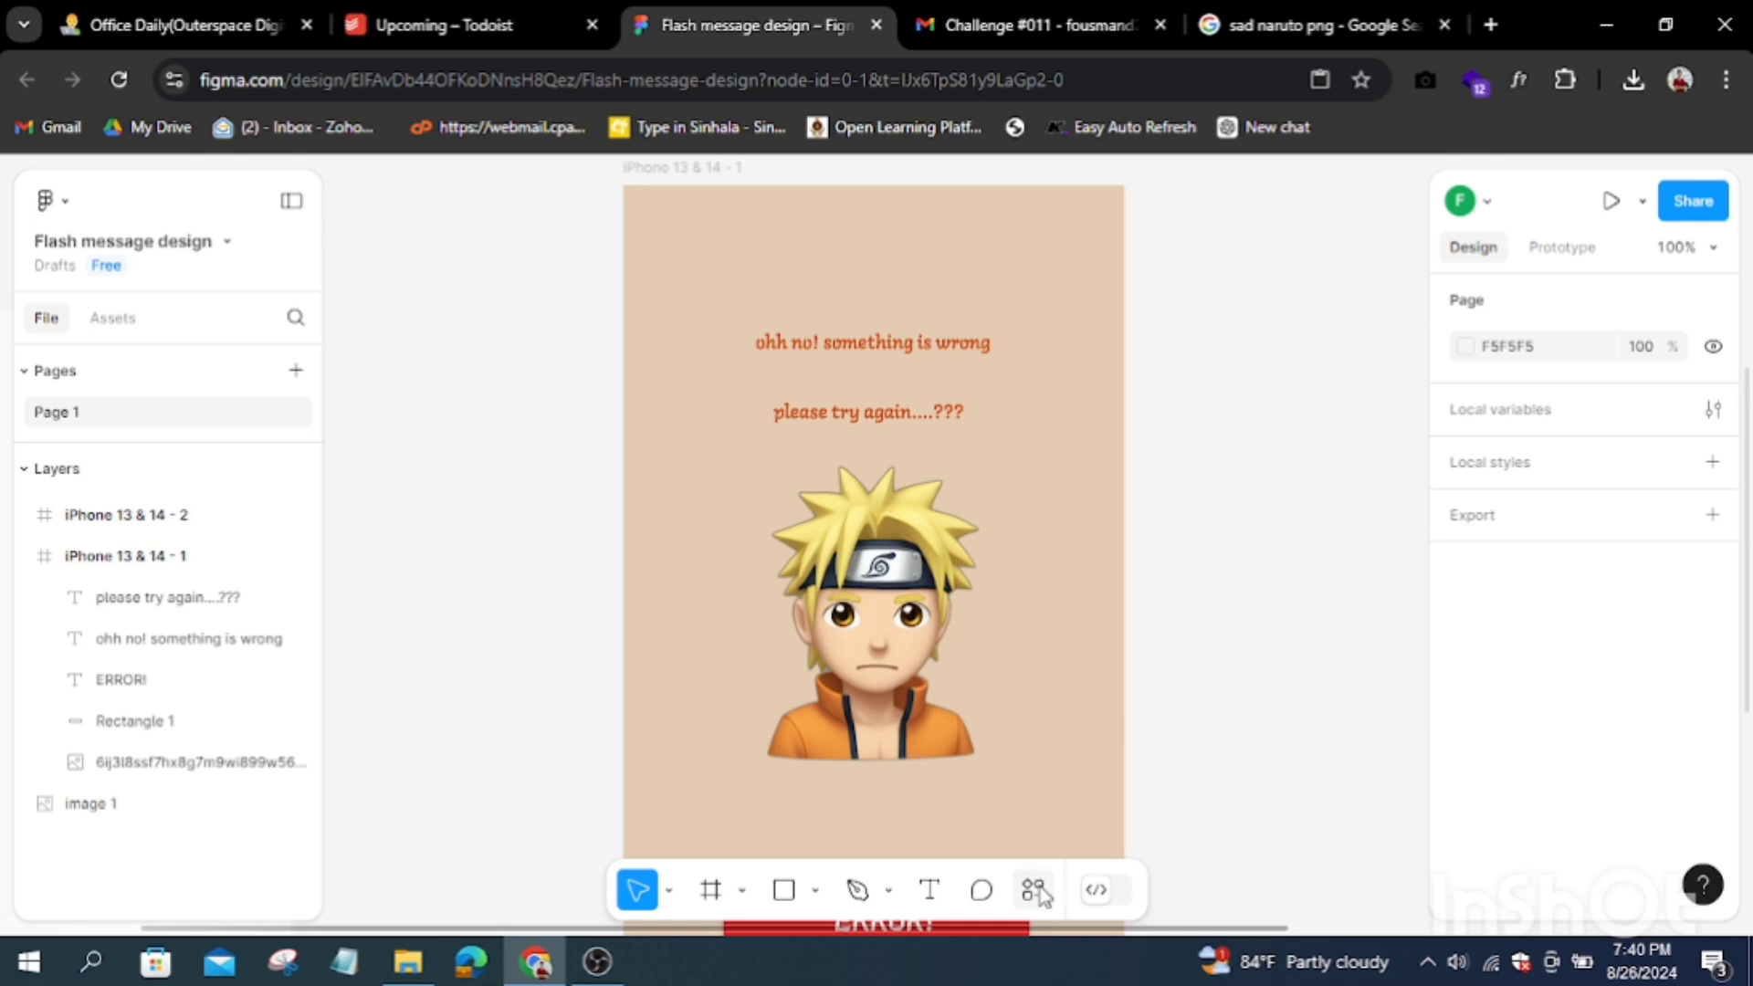
pyautogui.write('netwr')
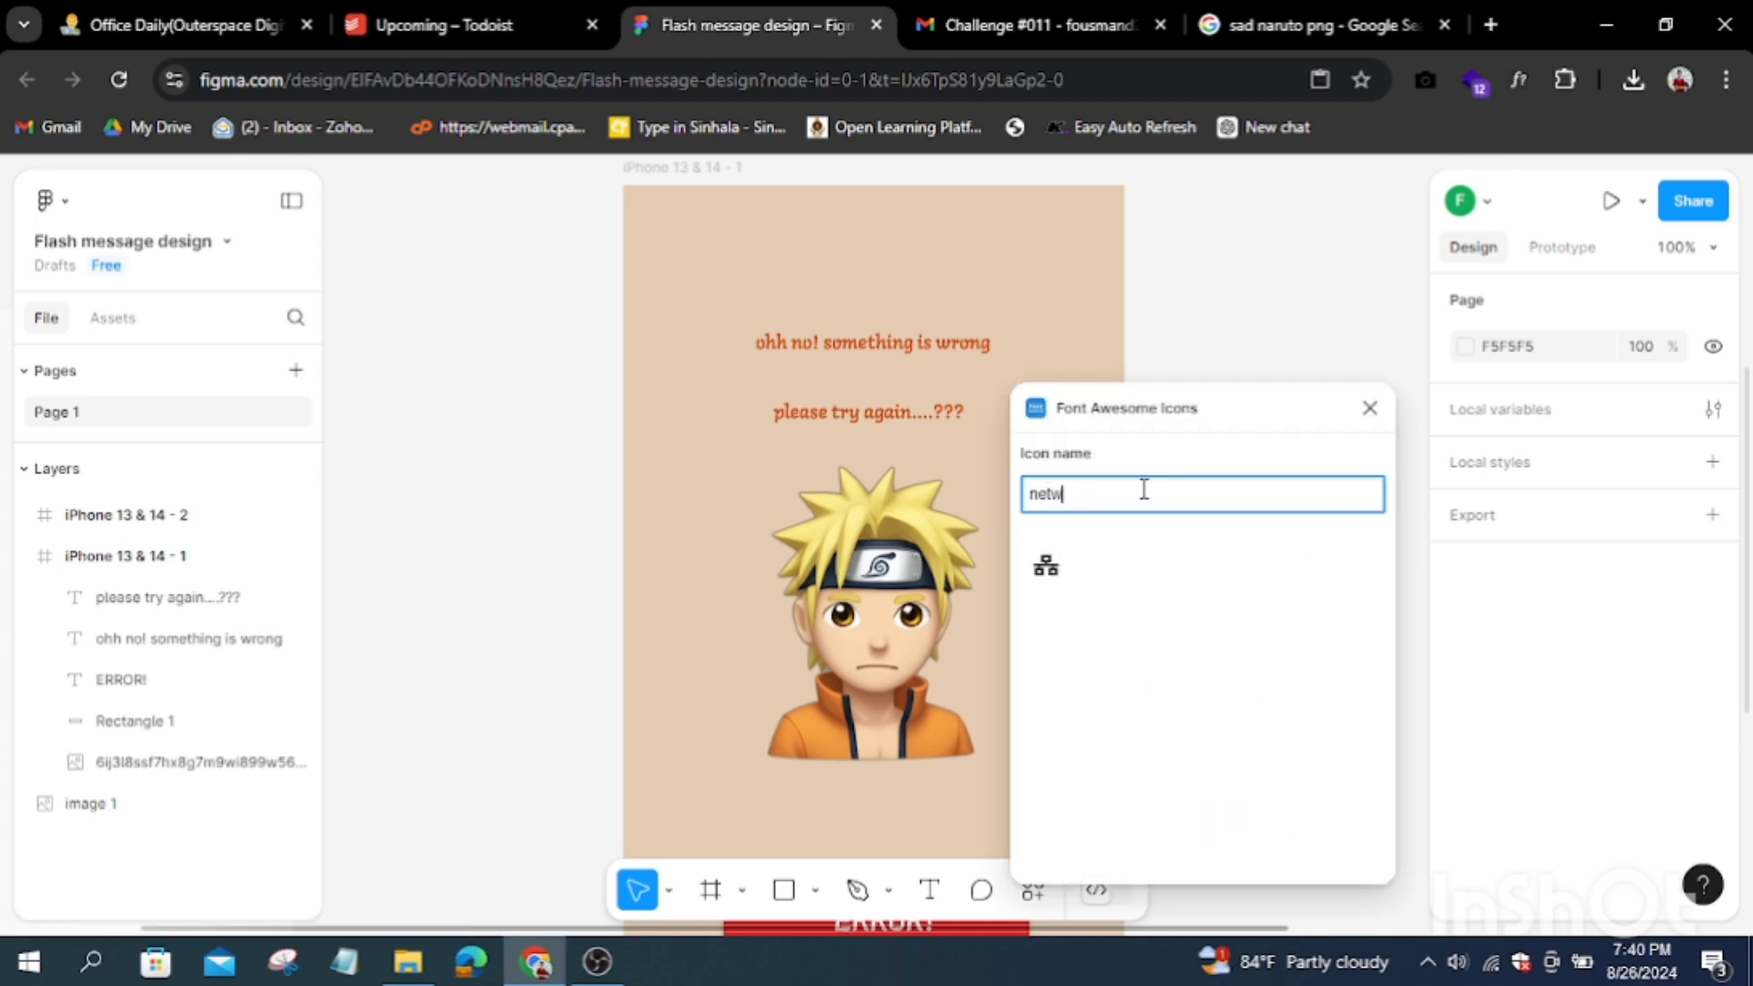
pyautogui.press('BackSpace')
pyautogui.press('BackSpace')
pyautogui.press('BackSpace')
pyautogui.write('sign')
pyautogui.click(1050, 675)
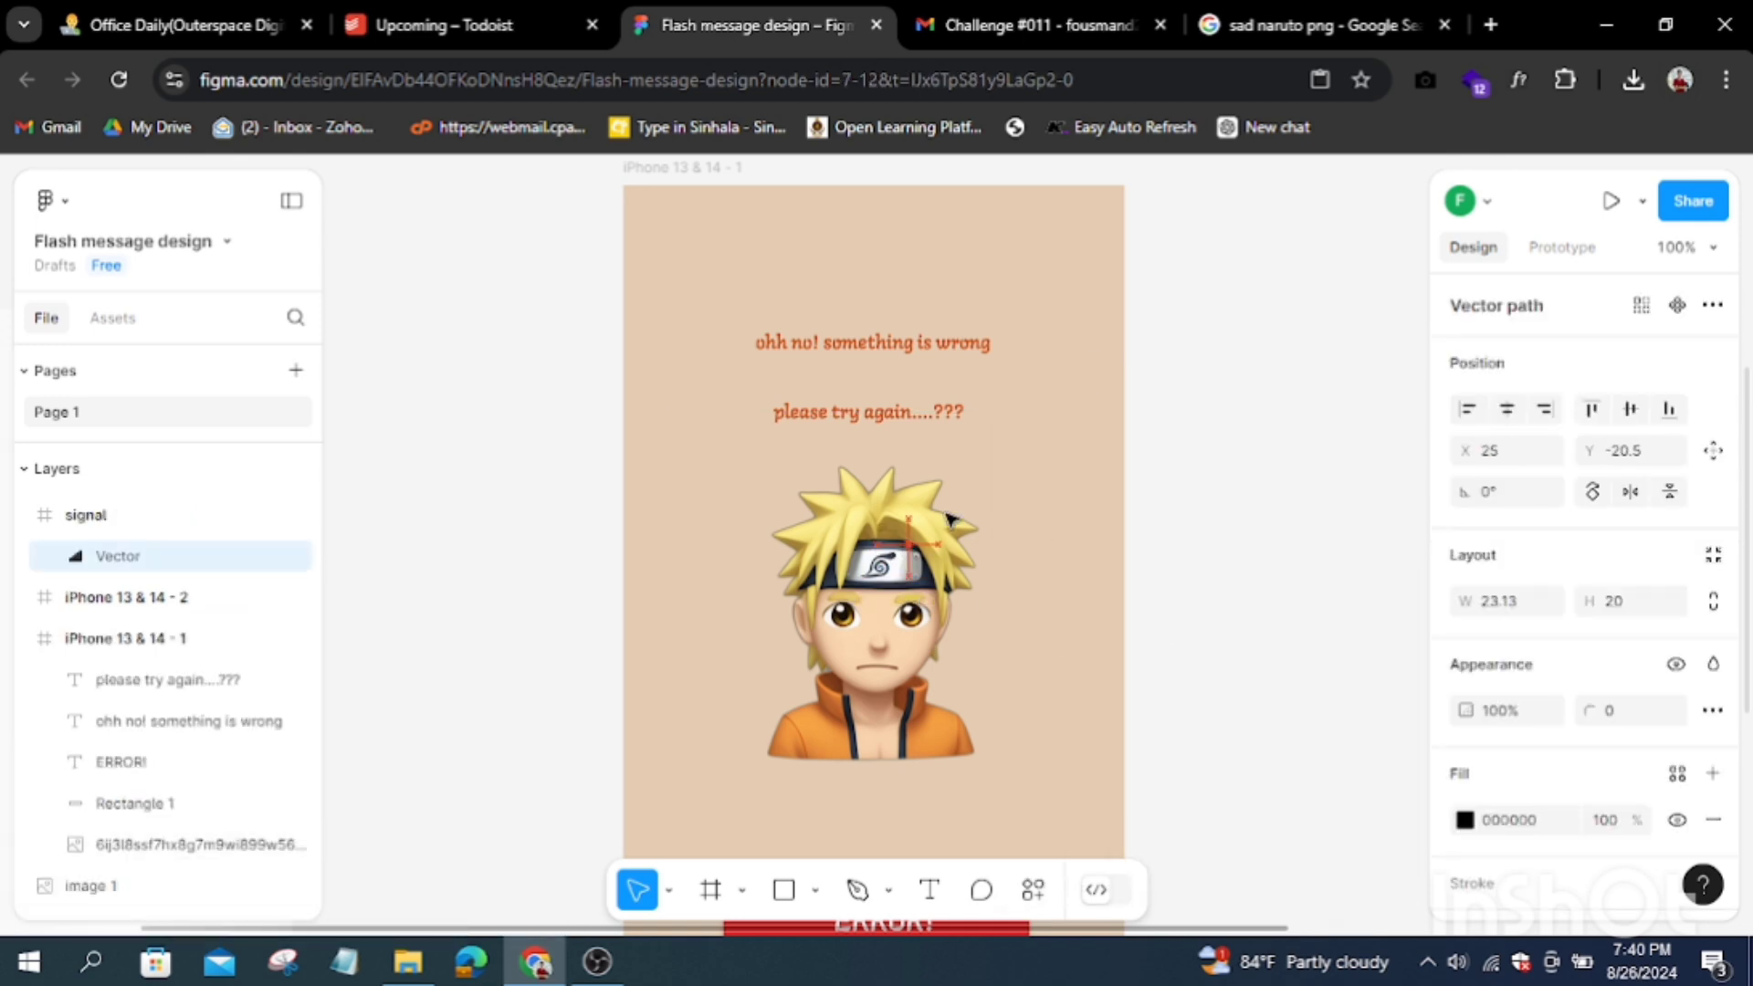
pyautogui.moveTo(910, 545); pyautogui.dragTo(1065, 213)
pyautogui.click(1085, 251)
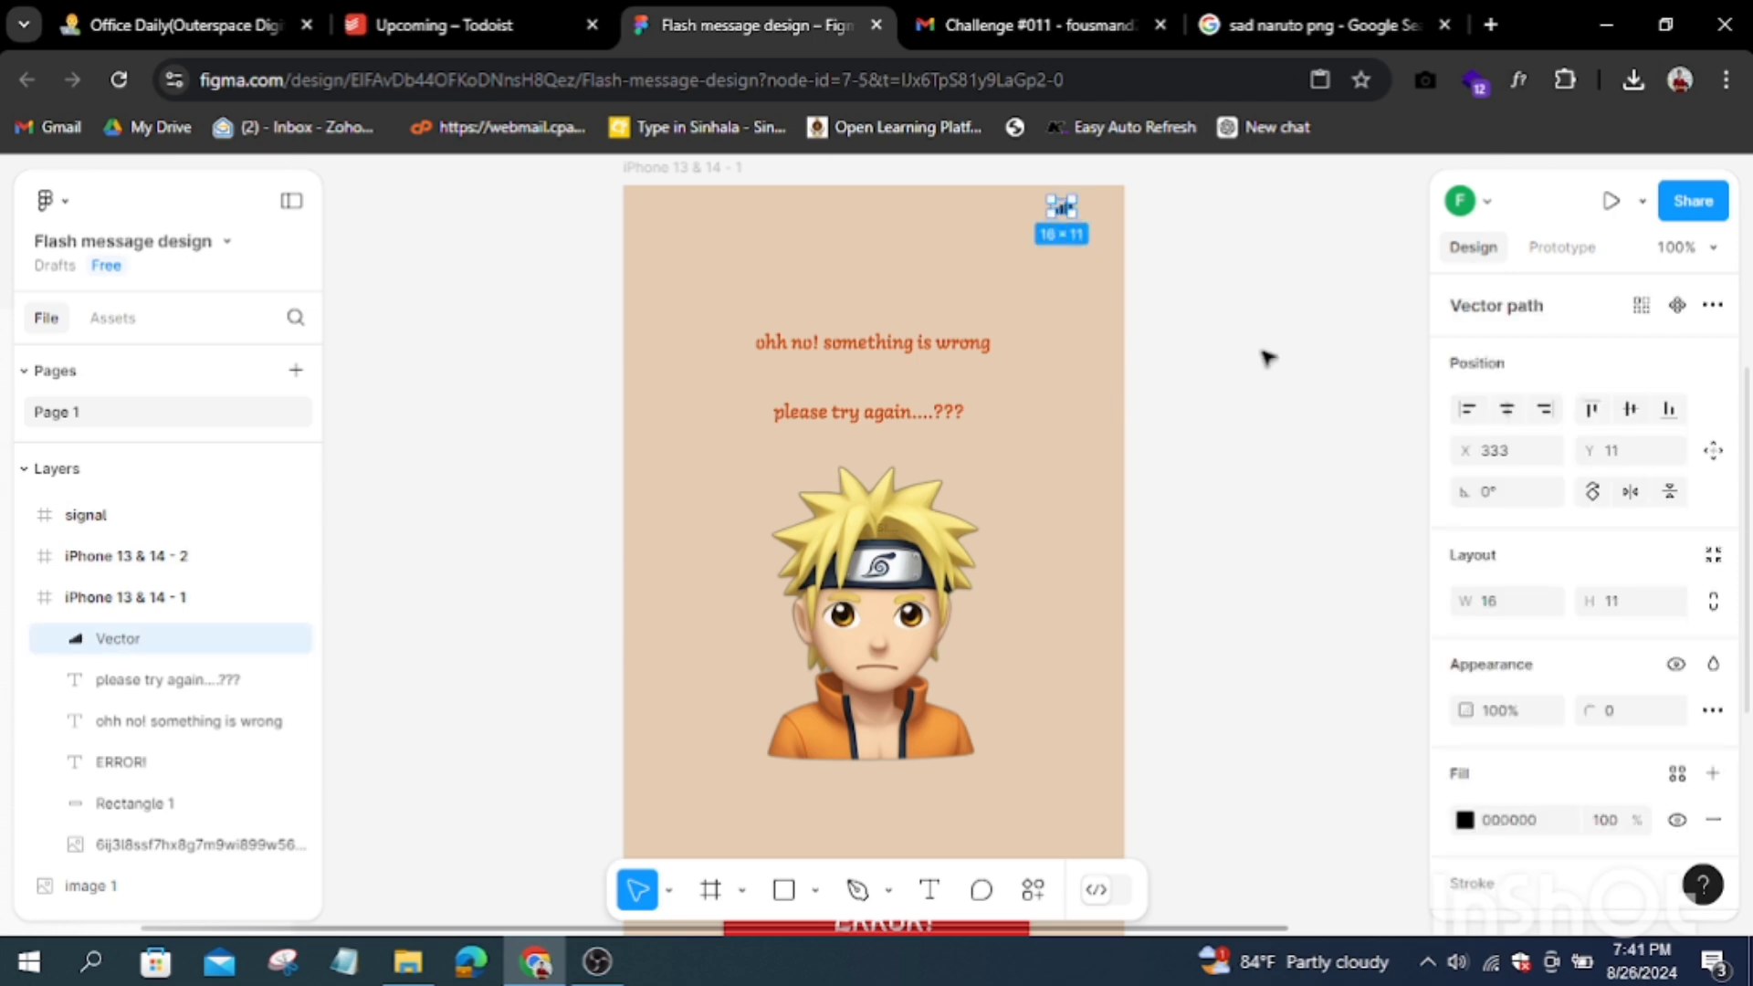
# Step: Insert a battery icon and place it beside the signal icon
pyautogui.hotkey('ctrl', 'alt', 'p')
pyautogui.click(1142, 560)
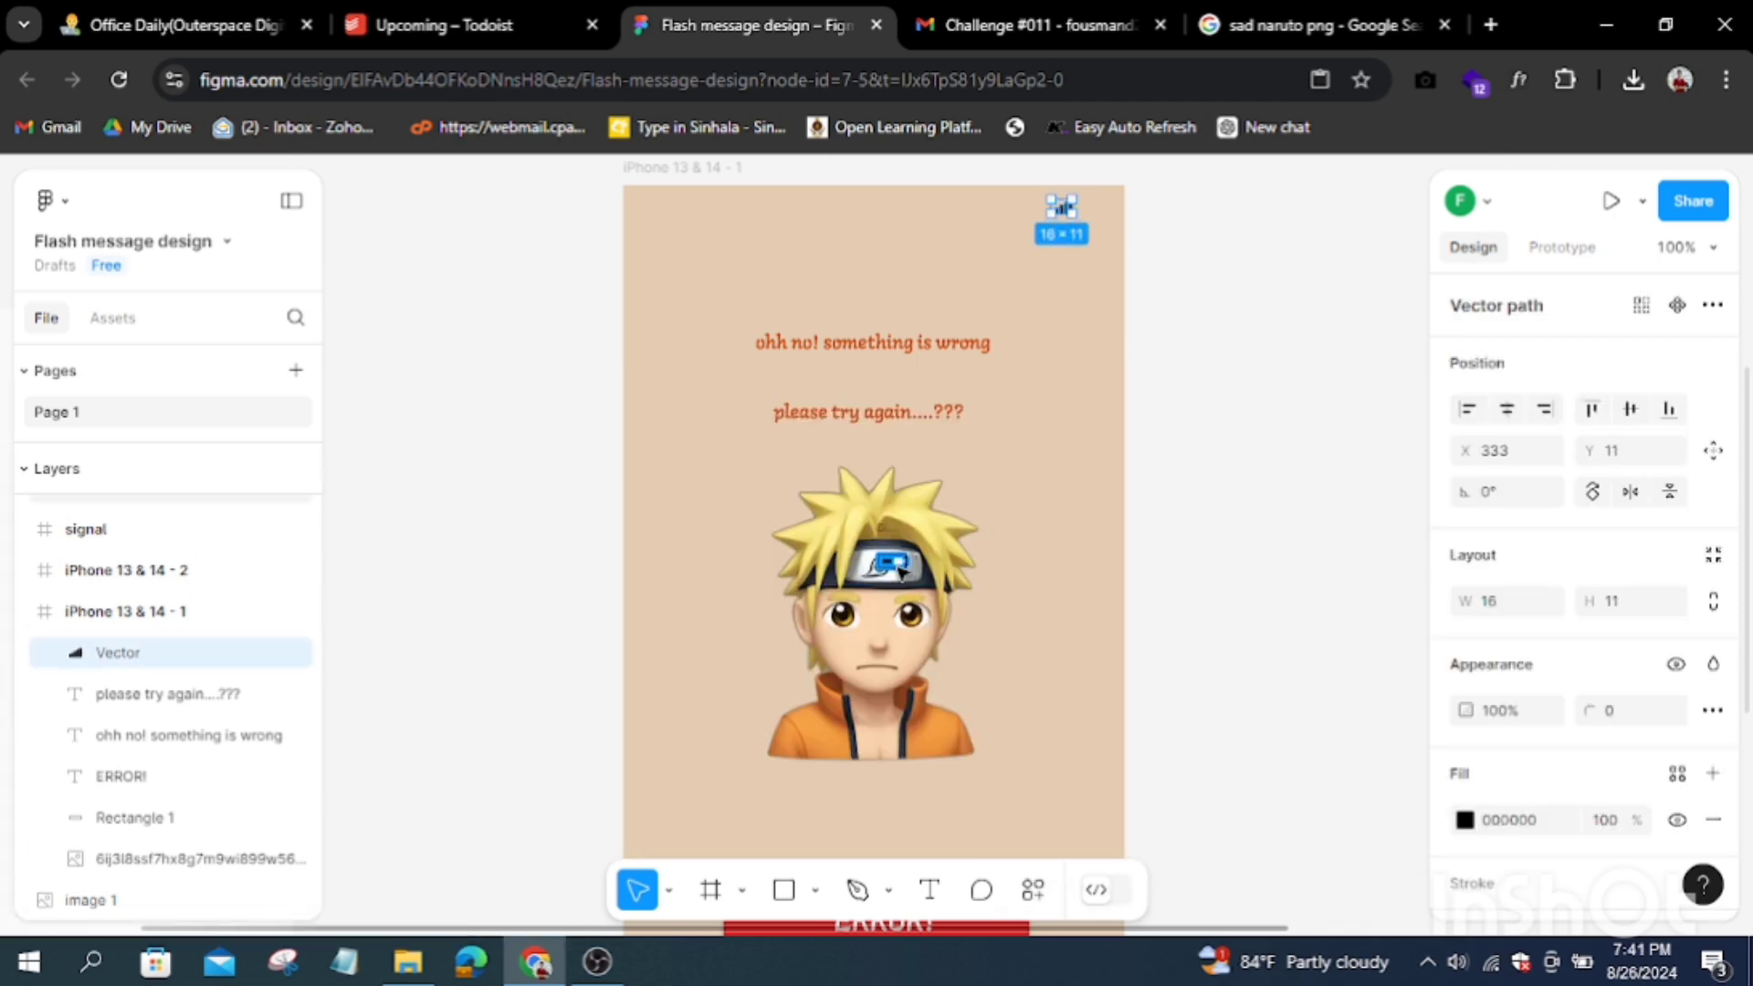
pyautogui.moveTo(902, 570); pyautogui.dragTo(1113, 210)
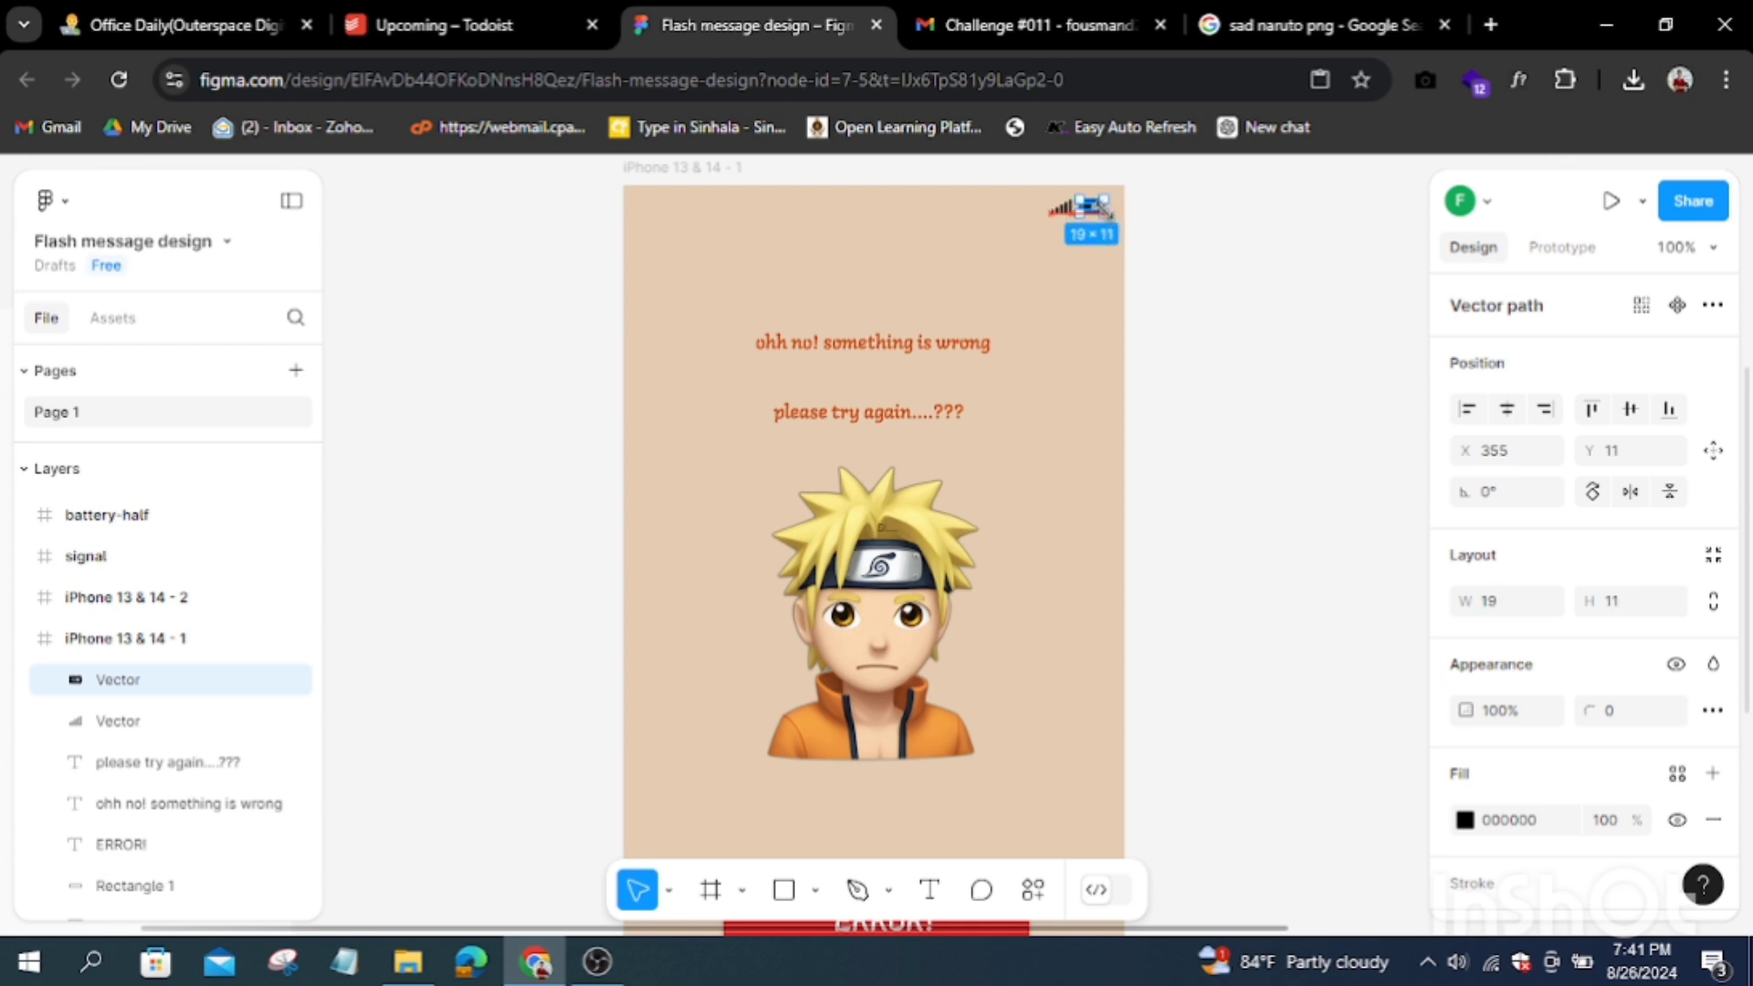
pyautogui.click(1185, 262)
# Step: Search Font Awesome for a clock icon without inserting one, then start a new text box
pyautogui.click(1064, 361)
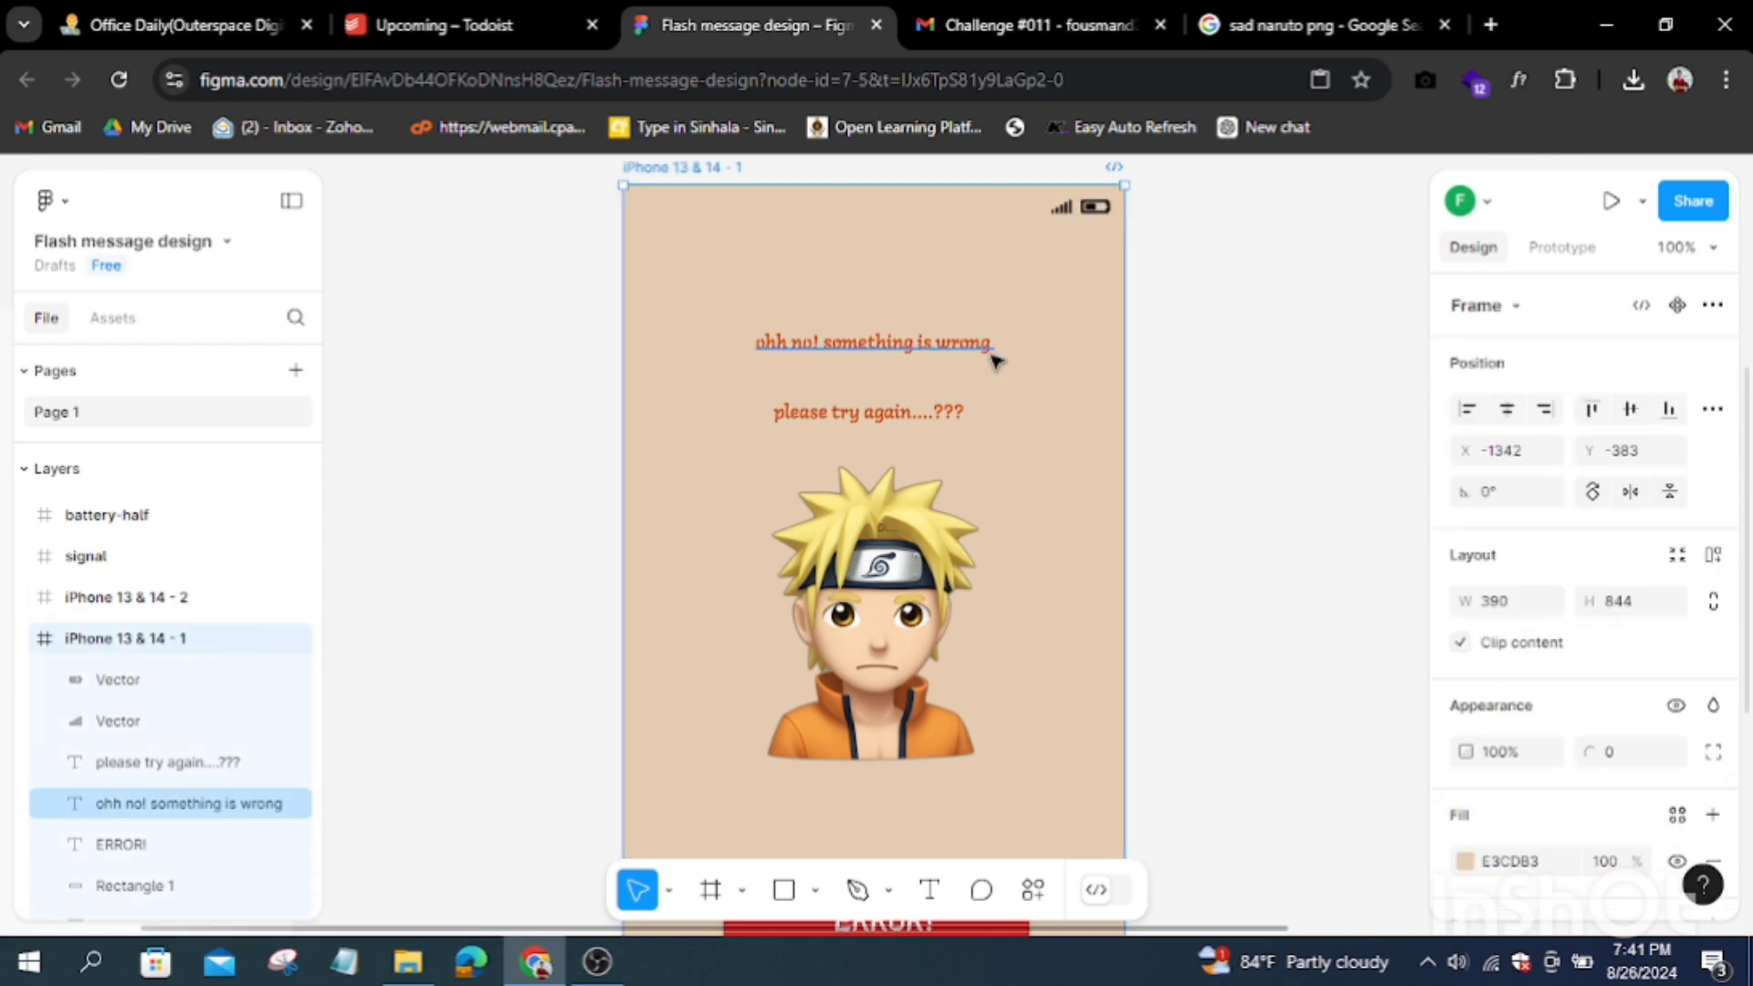
pyautogui.click(1033, 890)
pyautogui.click(743, 649)
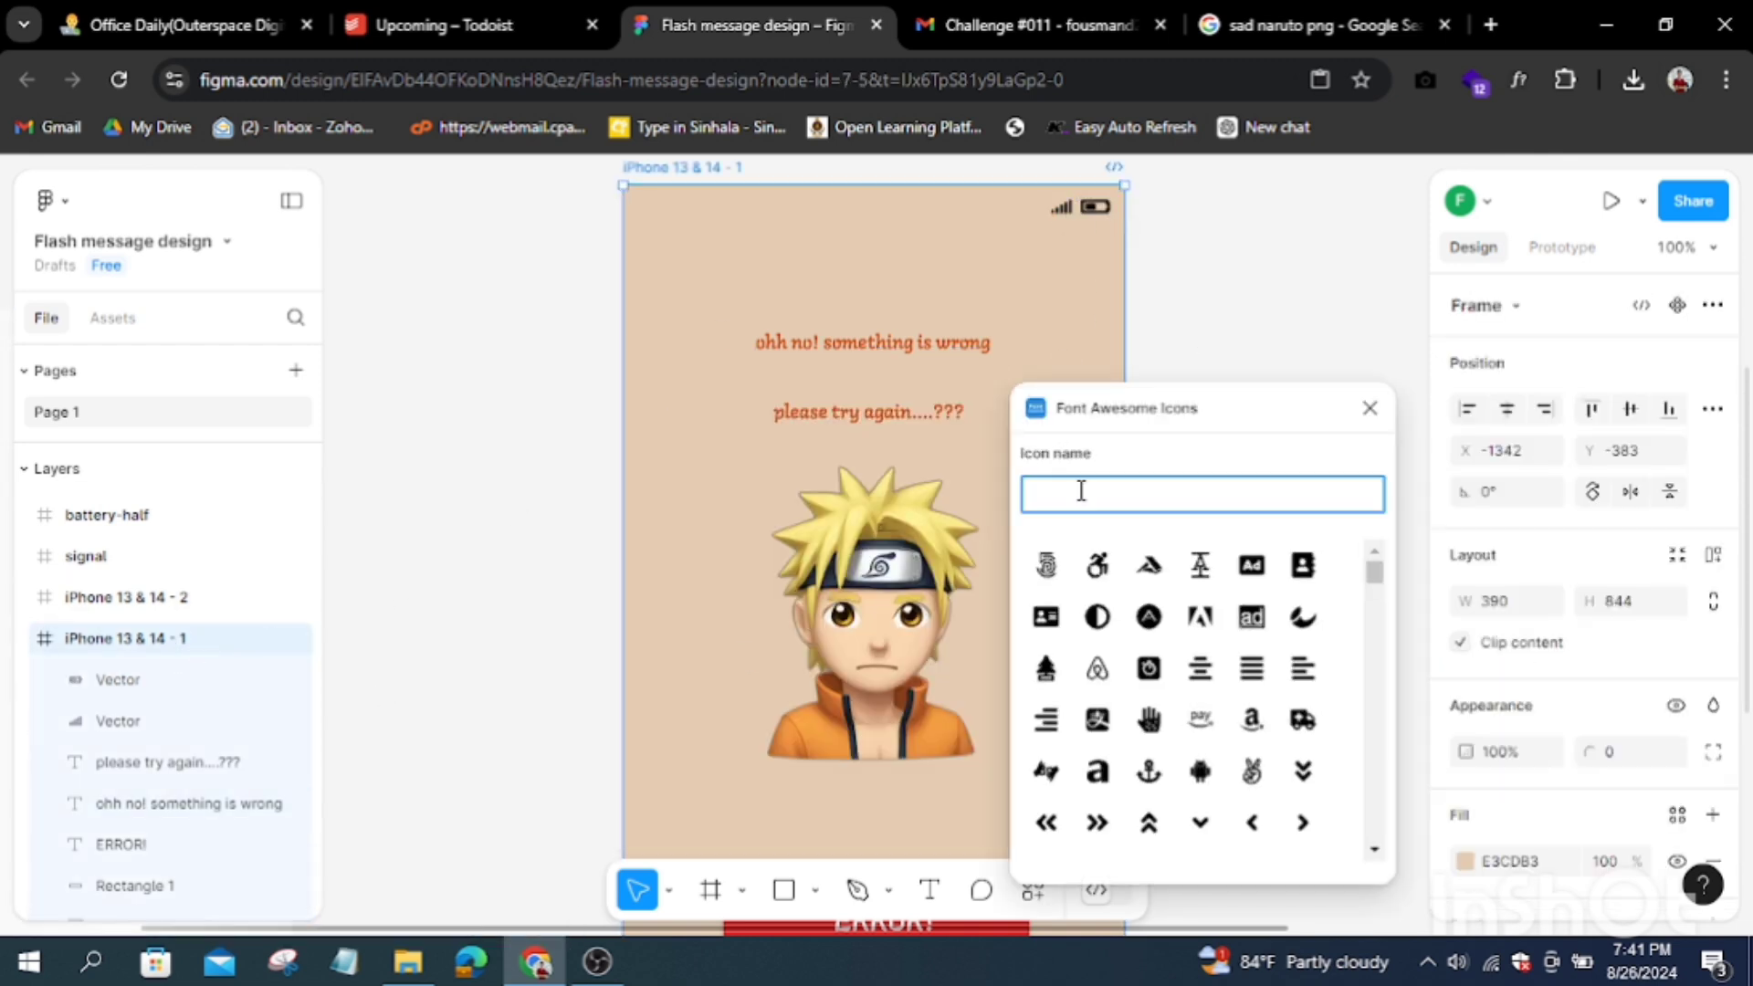
pyautogui.write('cl')
pyautogui.scroll(-5, 1224, 694)
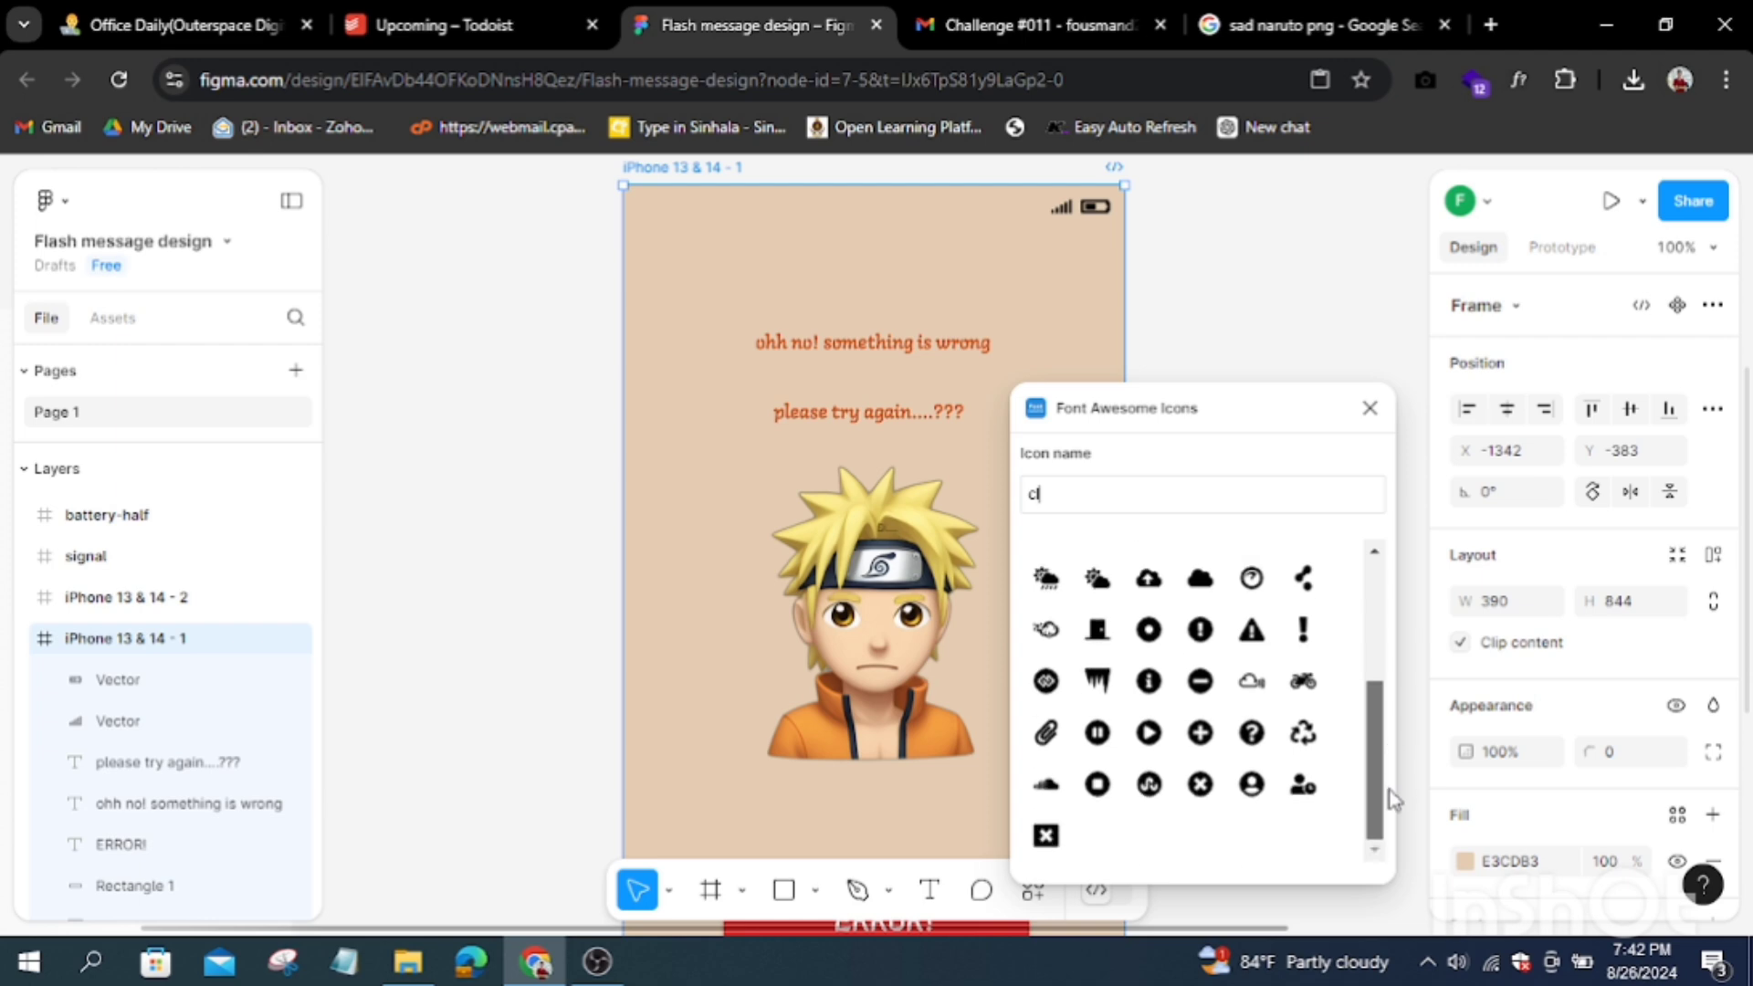
pyautogui.scroll(5, 1223, 694)
pyautogui.press('BackSpace')
pyautogui.press('BackSpace')
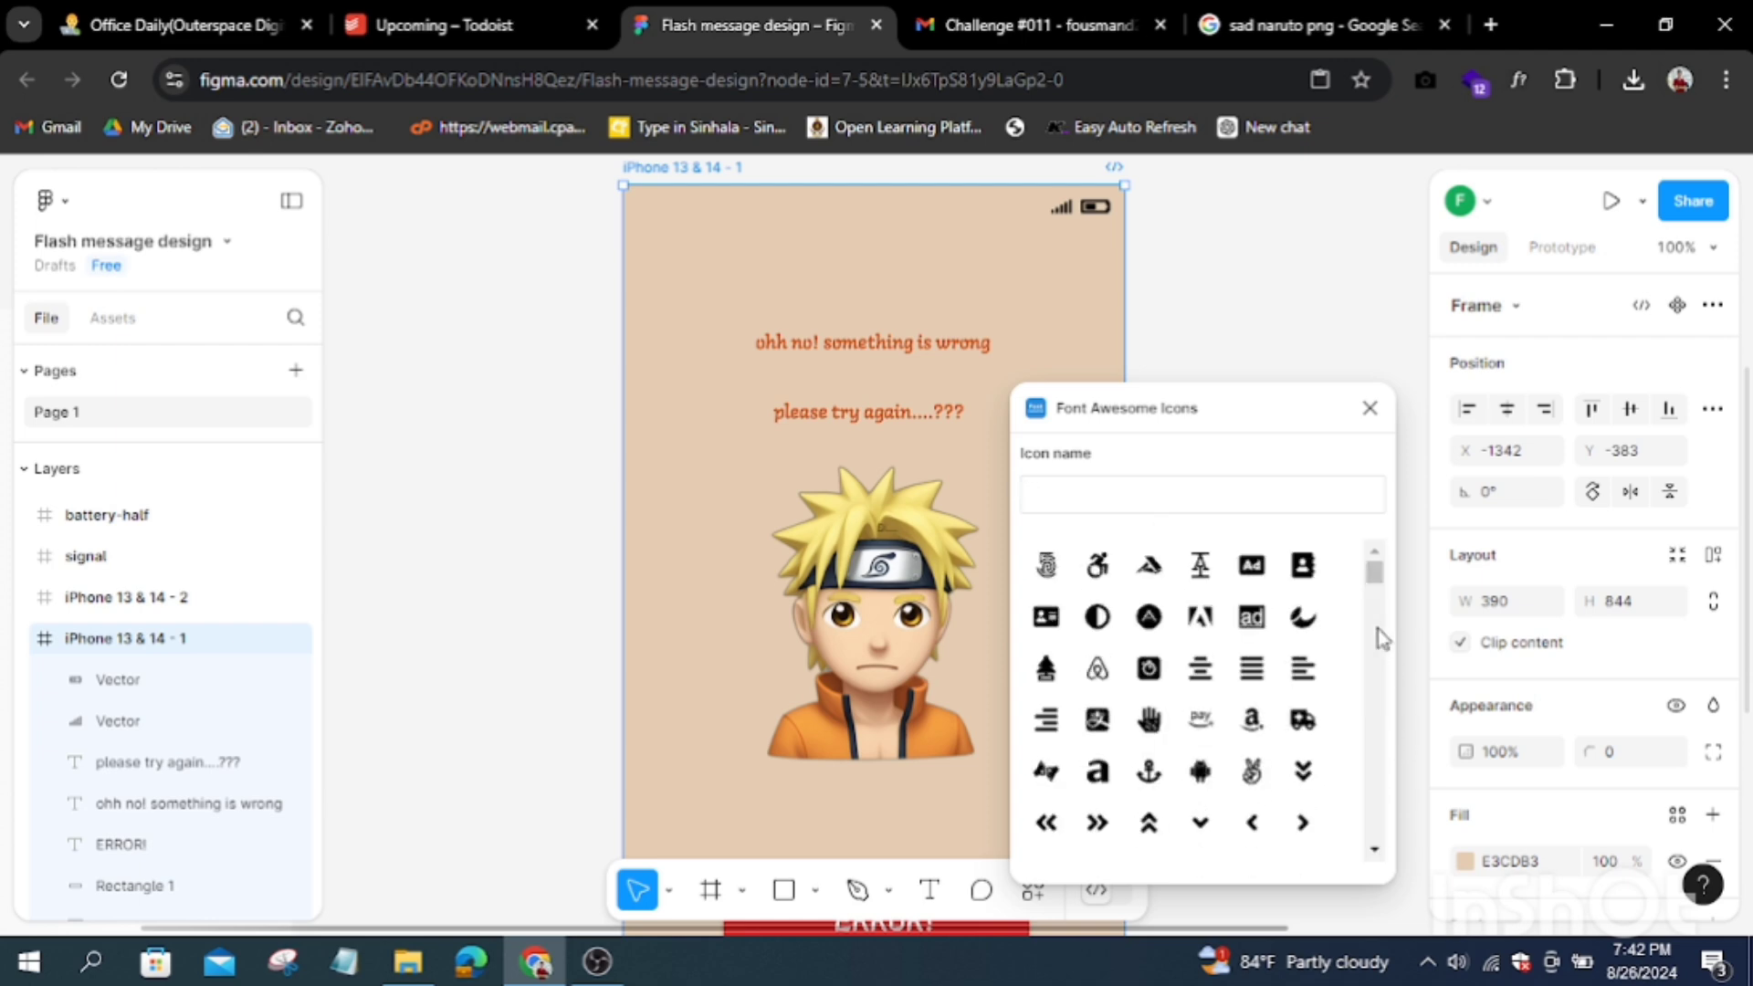
pyautogui.click(1370, 414)
pyautogui.press('t')
pyautogui.click(1025, 435)
# Step: Type the 12:30 time label and move it to the screen's top-left
pyautogui.write('12:30')
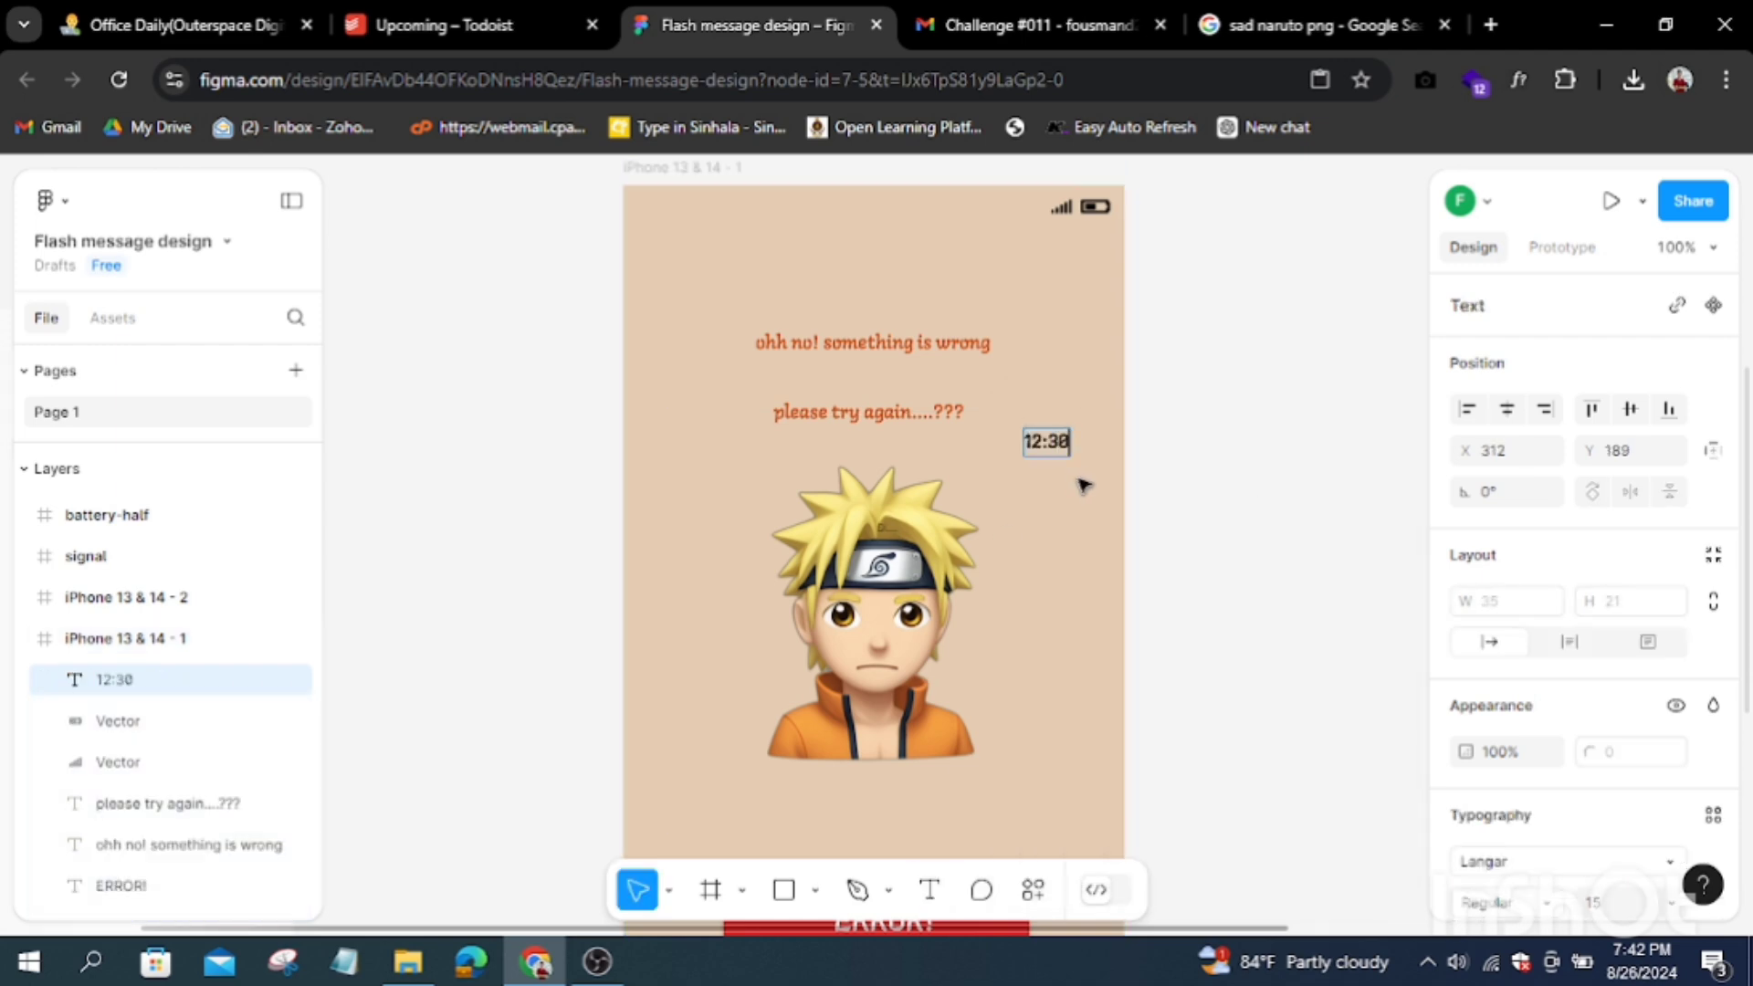
pyautogui.press('Escape')
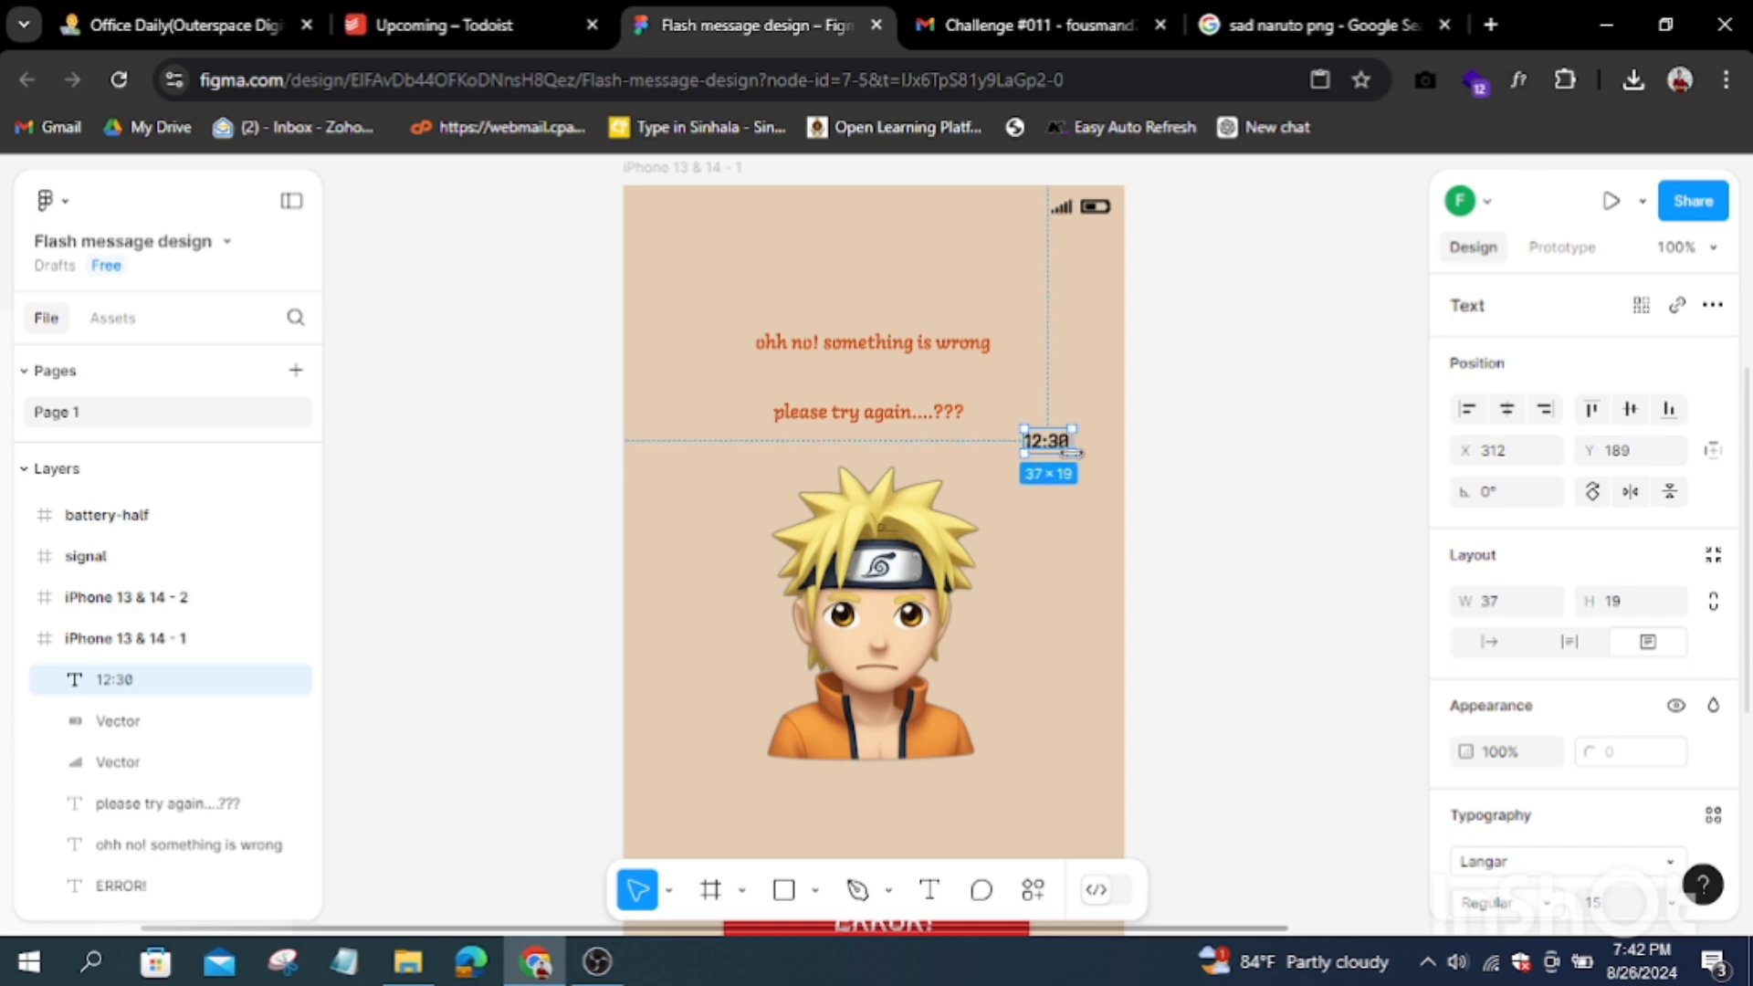
pyautogui.moveTo(1059, 443); pyautogui.dragTo(681, 212)
pyautogui.click(1063, 212)
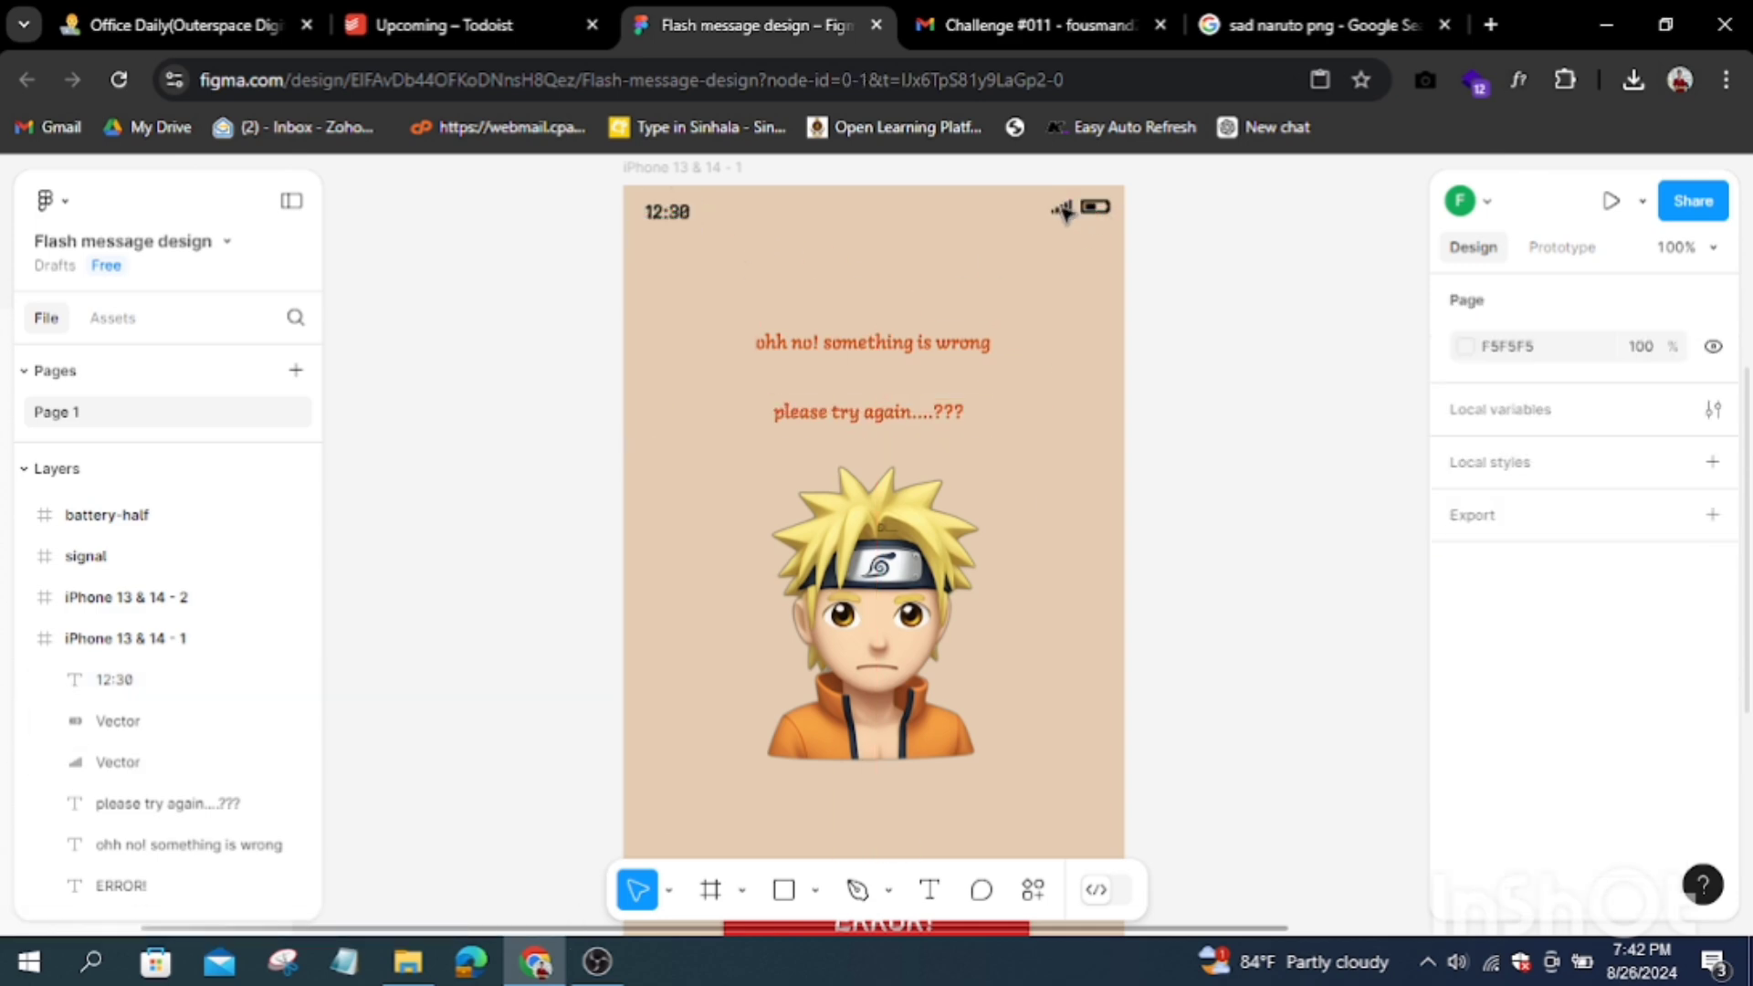
pyautogui.moveTo(1046, 193); pyautogui.dragTo(1103, 282)
pyautogui.click(1190, 321)
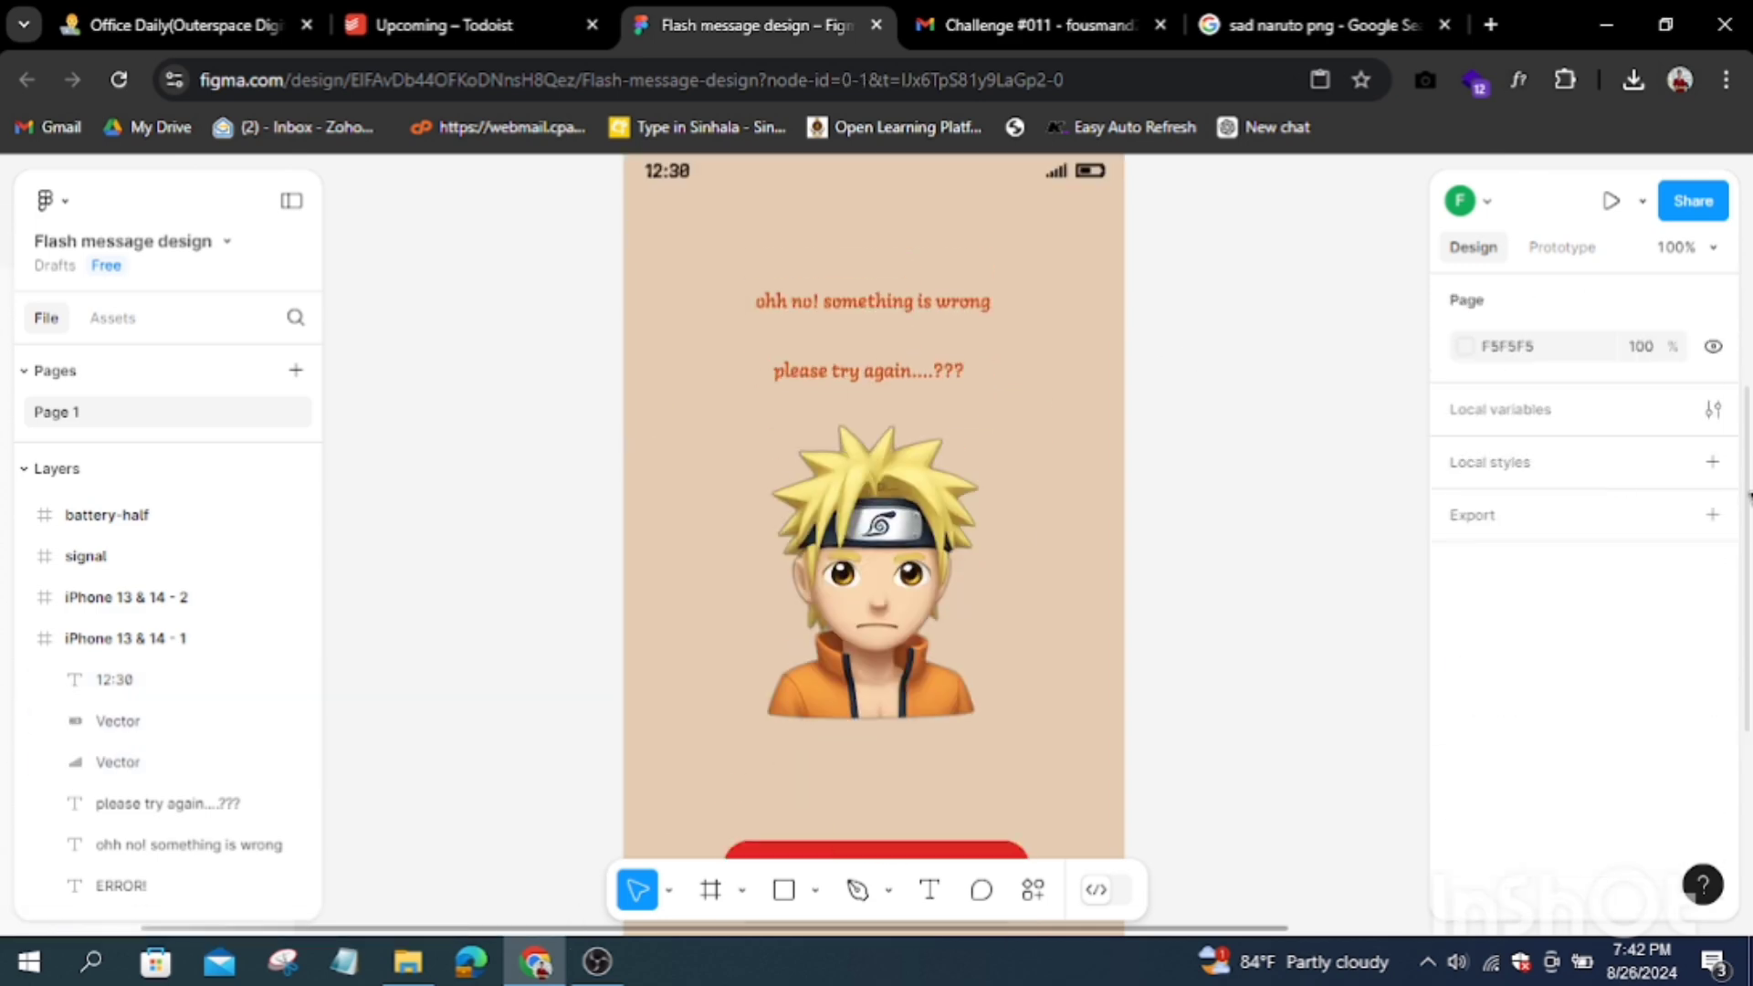
pyautogui.scroll(-4, 1142, 456)
pyautogui.scroll(4, 1268, 767)
# Step: Insert a wifi icon from Font Awesome, resize it and place it beside the signal icon
pyautogui.click(1032, 891)
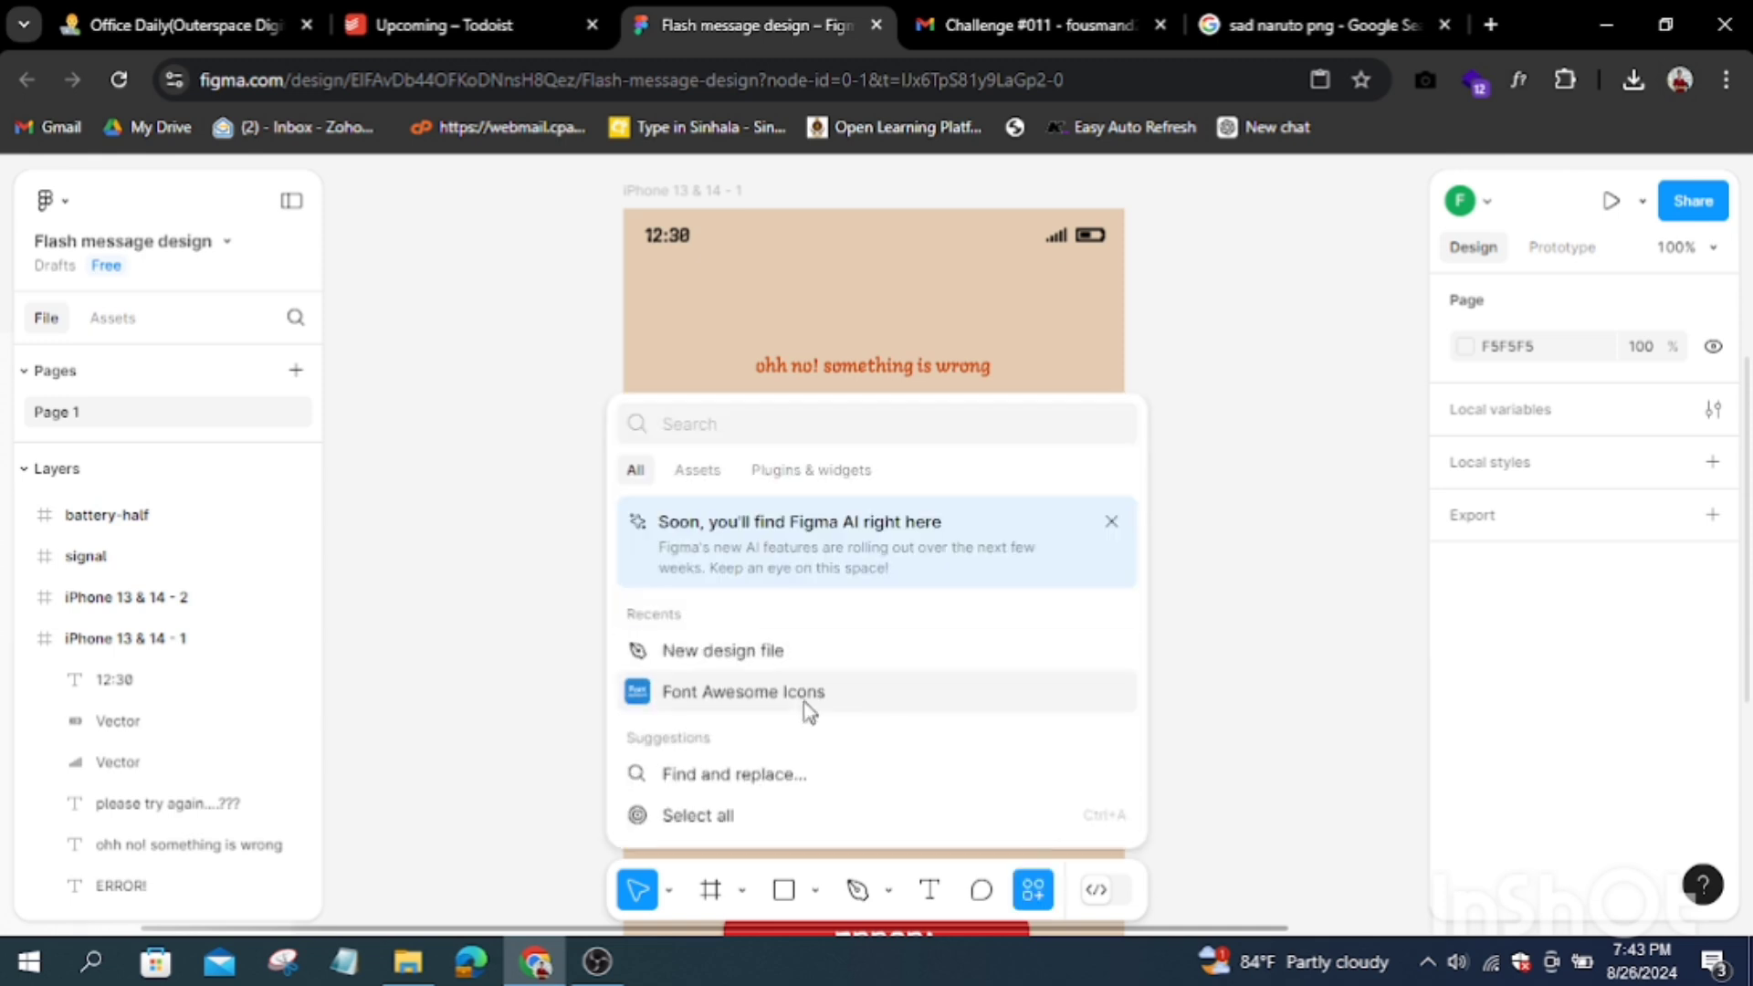
pyautogui.click(810, 708)
pyautogui.click(1215, 498)
pyautogui.write('wi')
pyautogui.click(1098, 685)
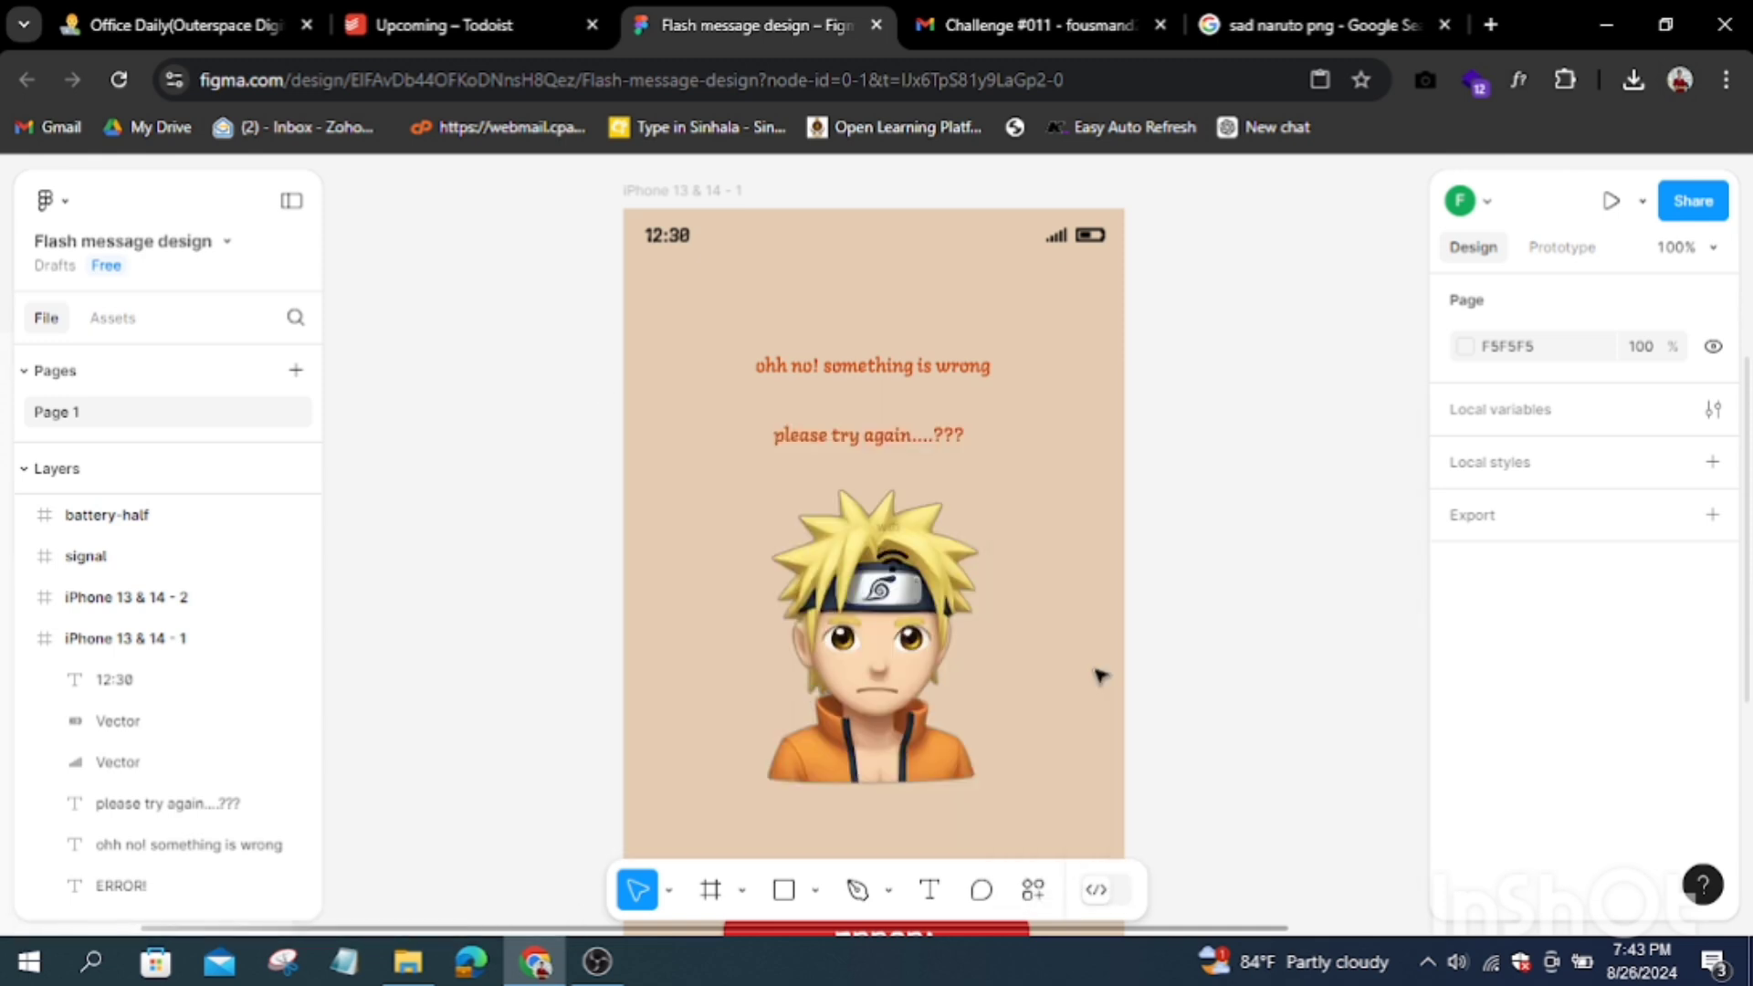
pyautogui.moveTo(893, 564); pyautogui.dragTo(1025, 247)
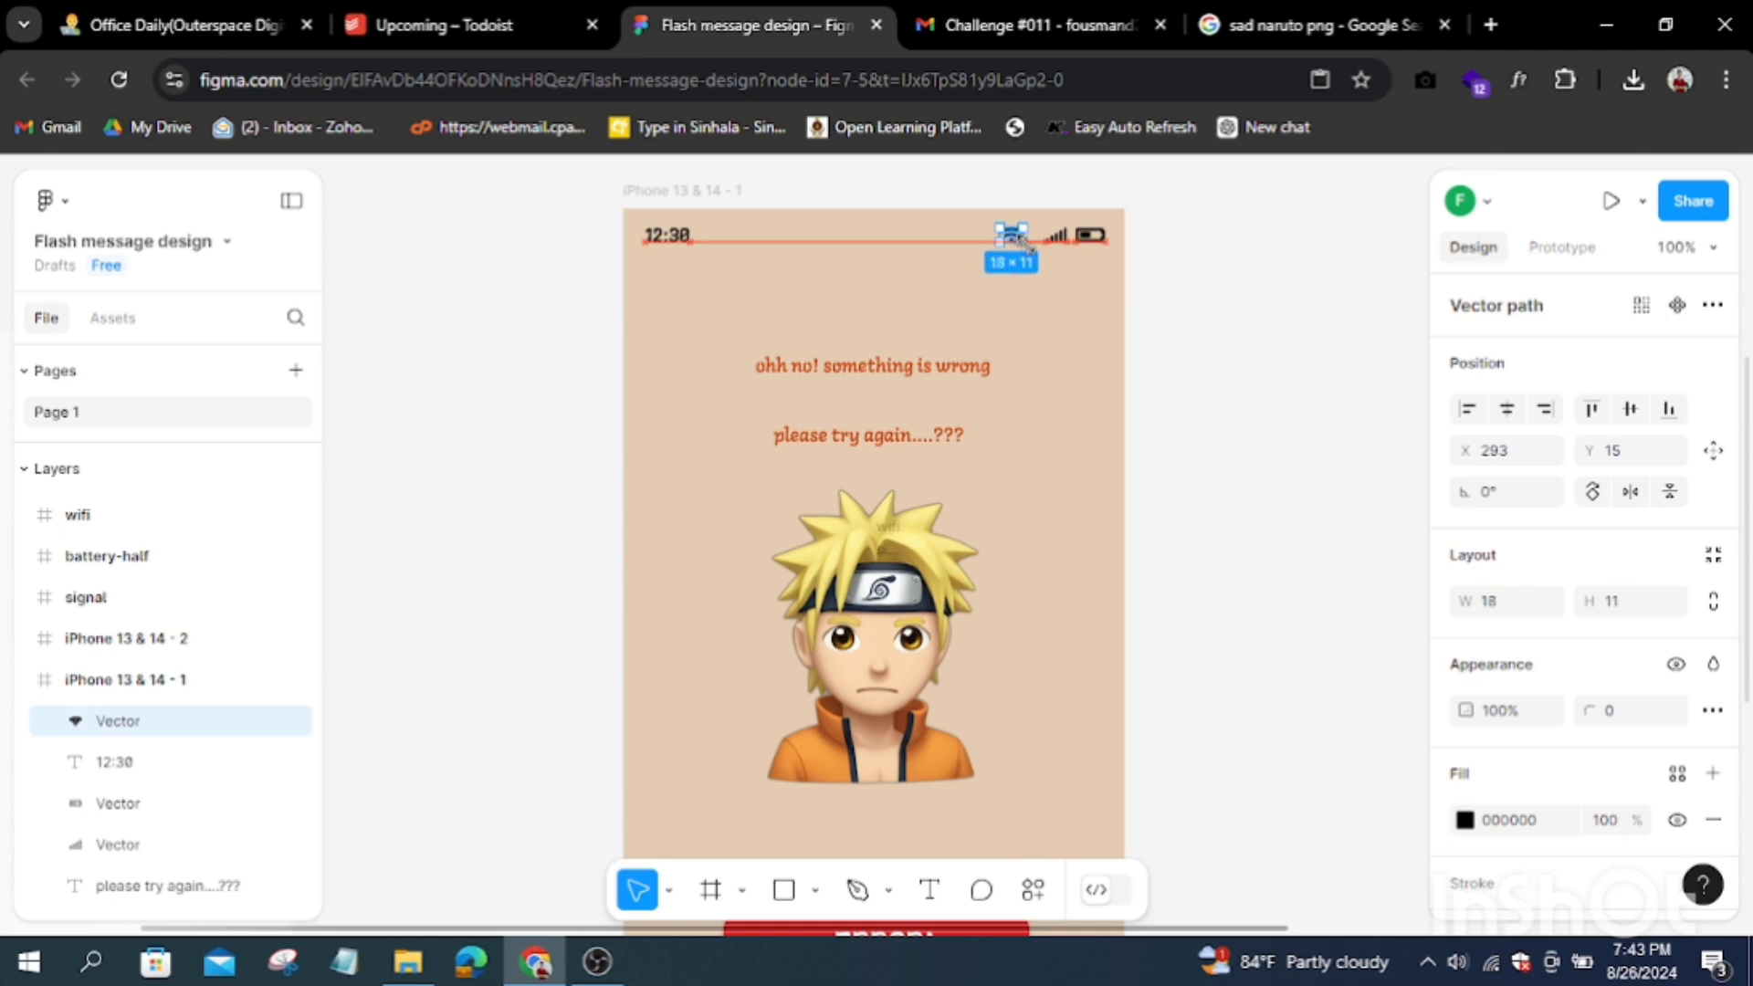
pyautogui.press('Escape')
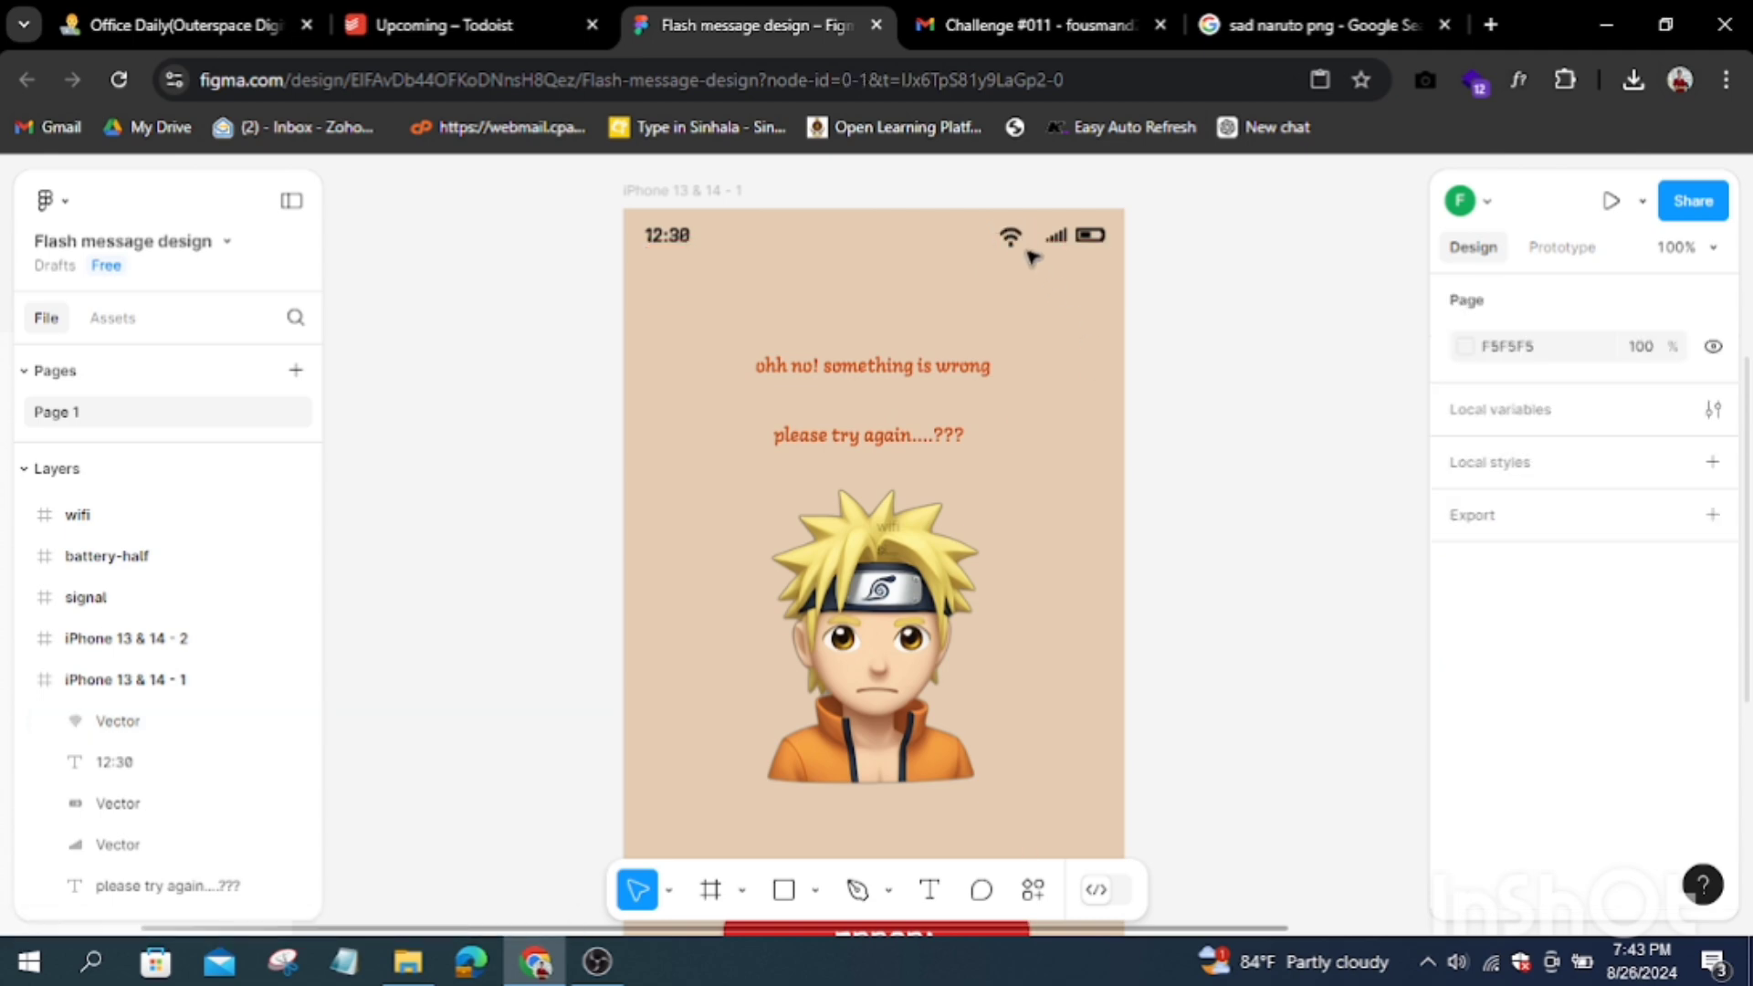
pyautogui.click(1014, 239)
pyautogui.moveTo(1029, 246); pyautogui.dragTo(1024, 244)
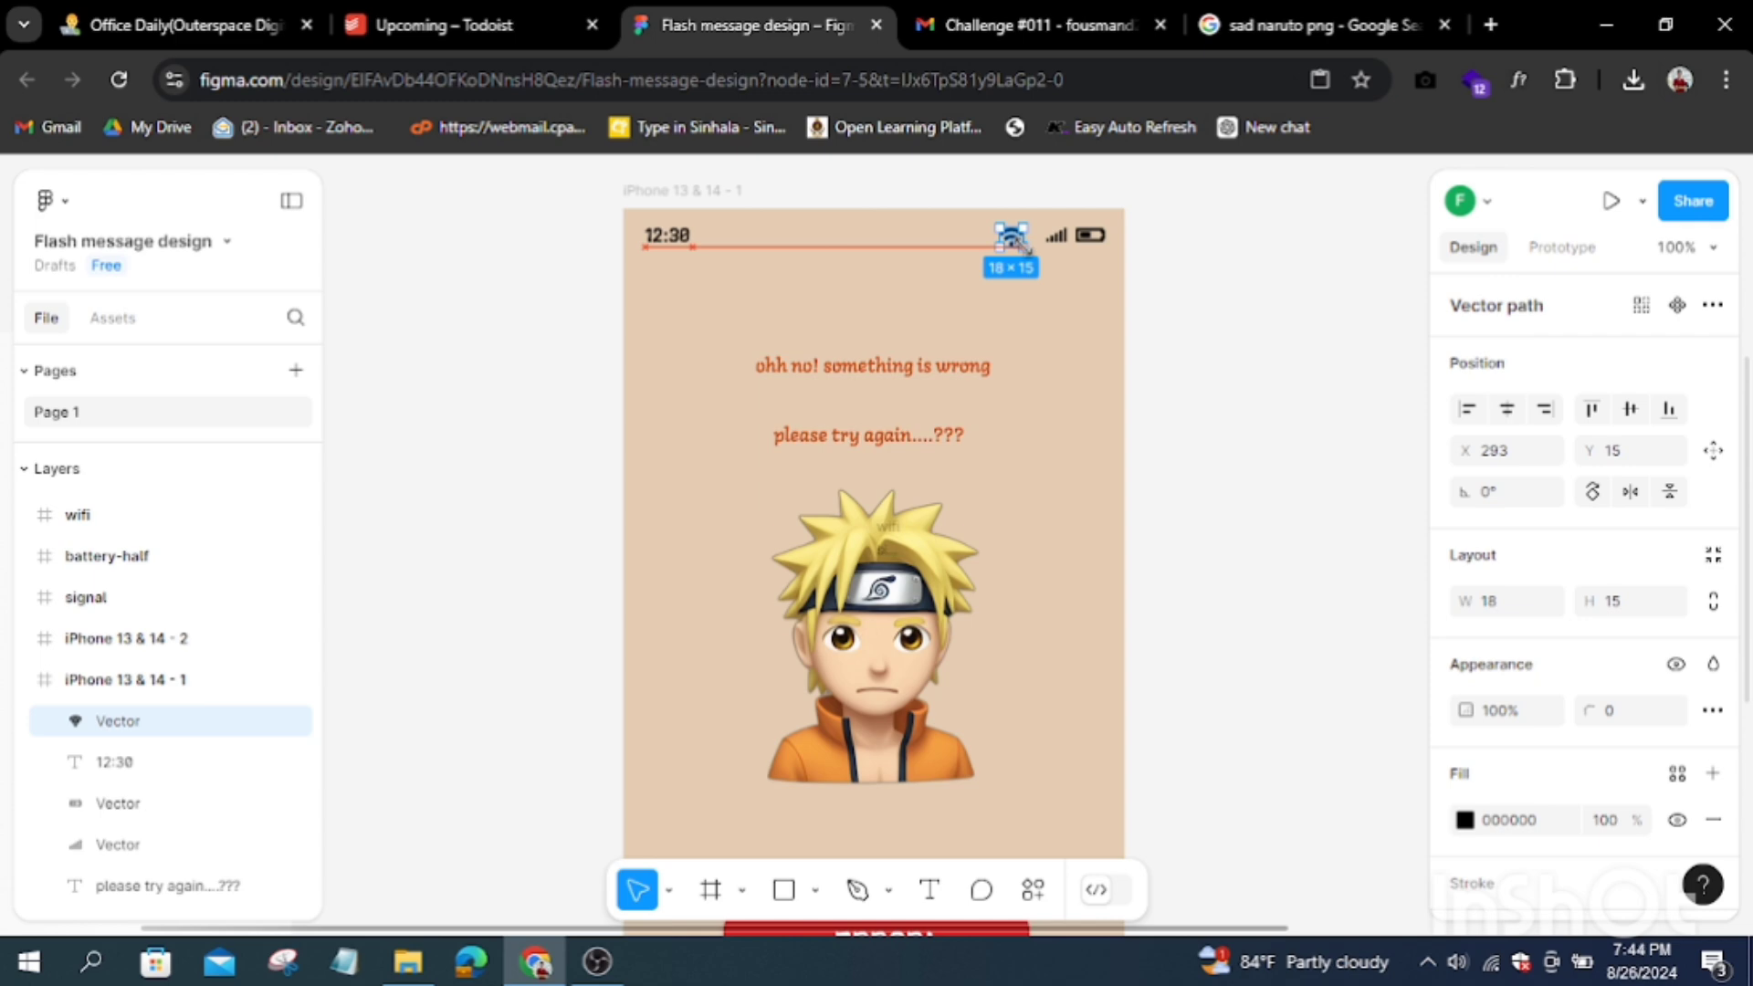
pyautogui.press('Escape')
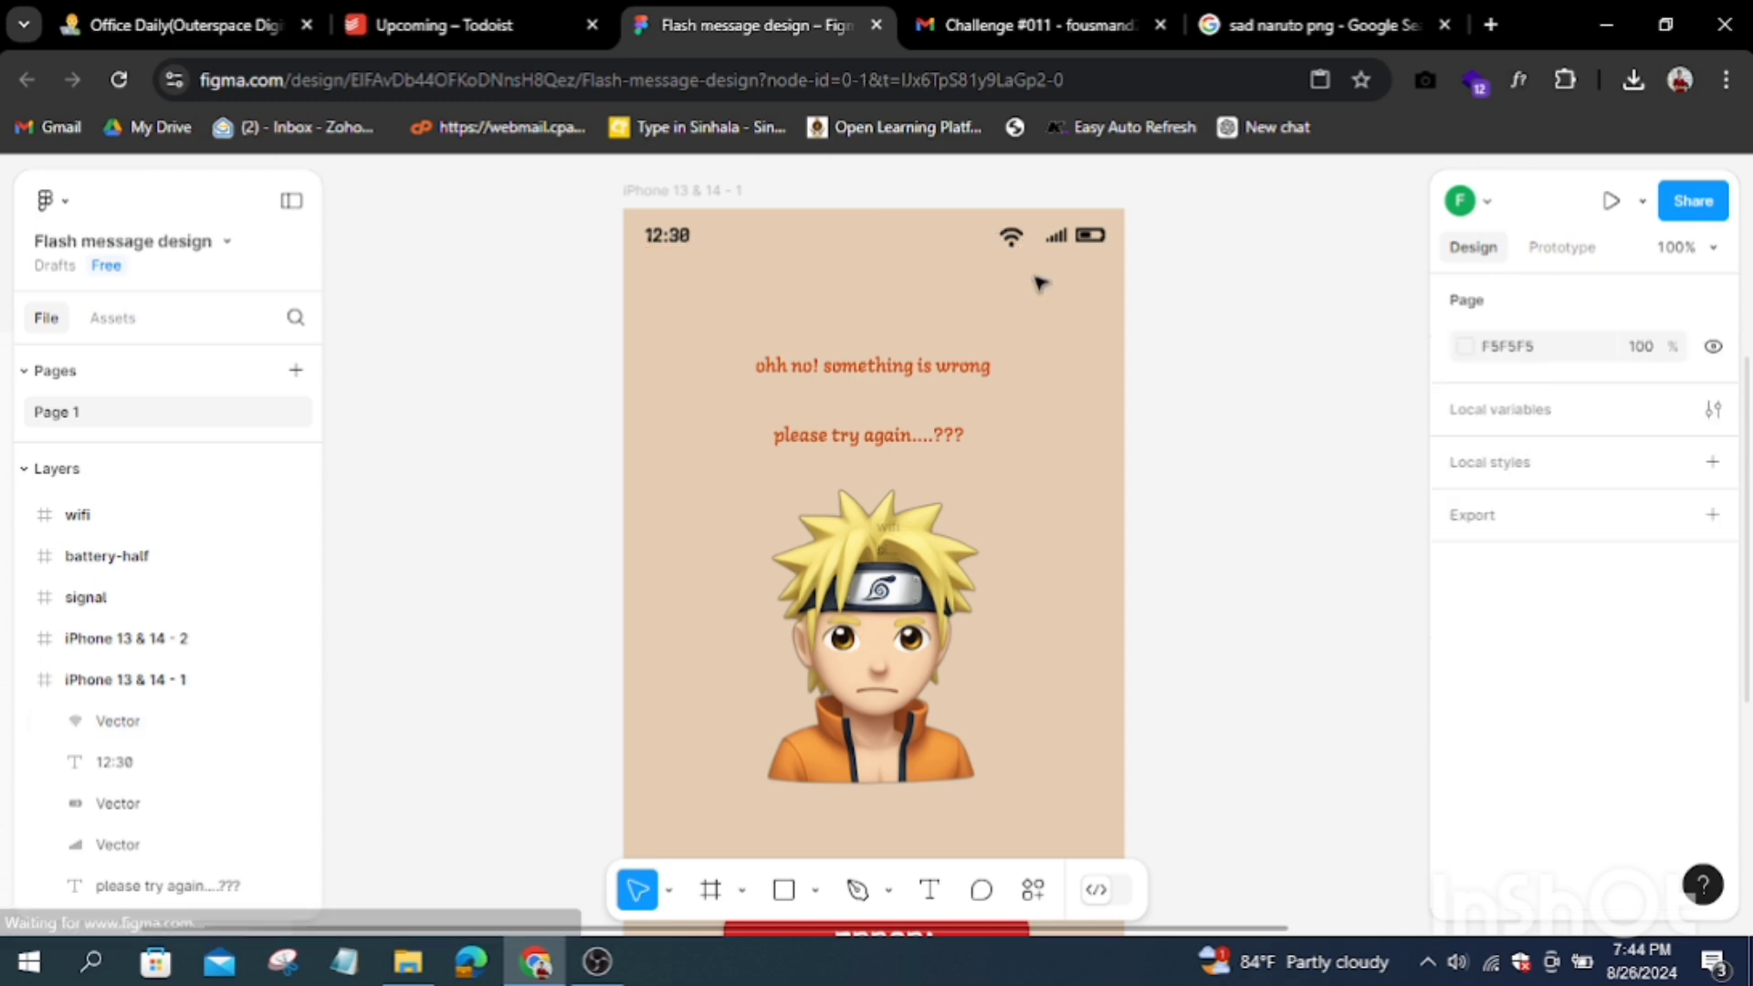
pyautogui.click(1005, 239)
pyautogui.moveTo(995, 247); pyautogui.dragTo(1012, 243)
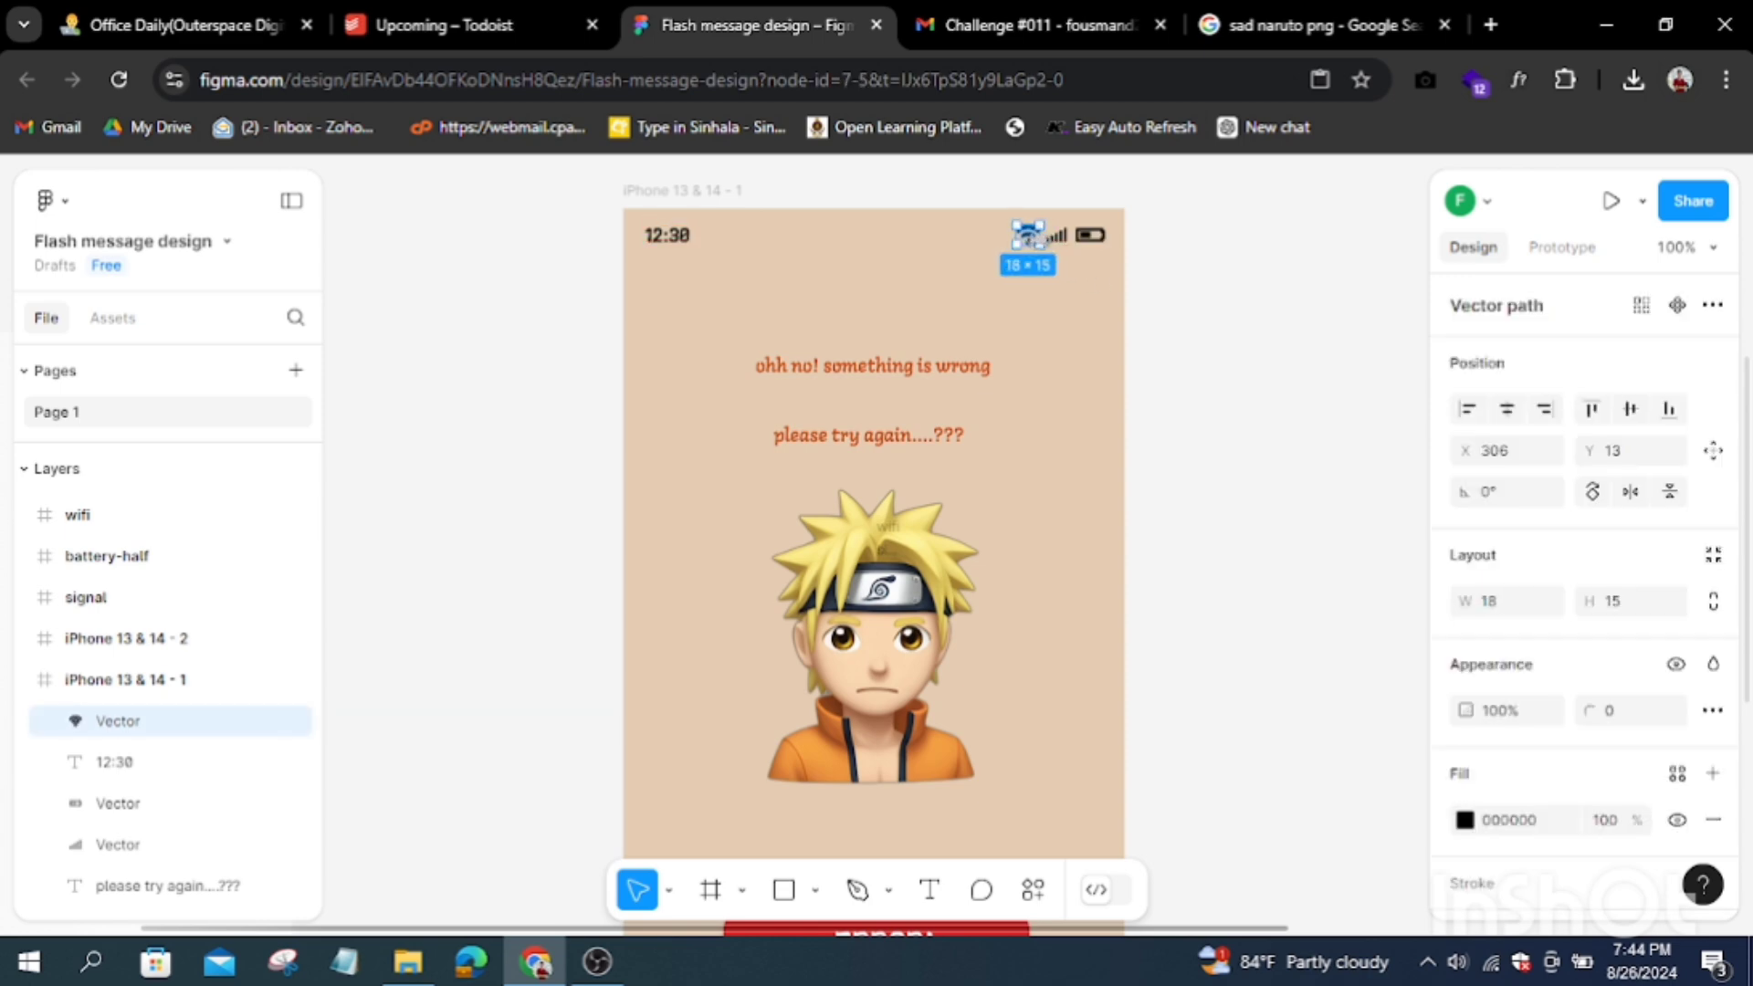
pyautogui.click(1082, 346)
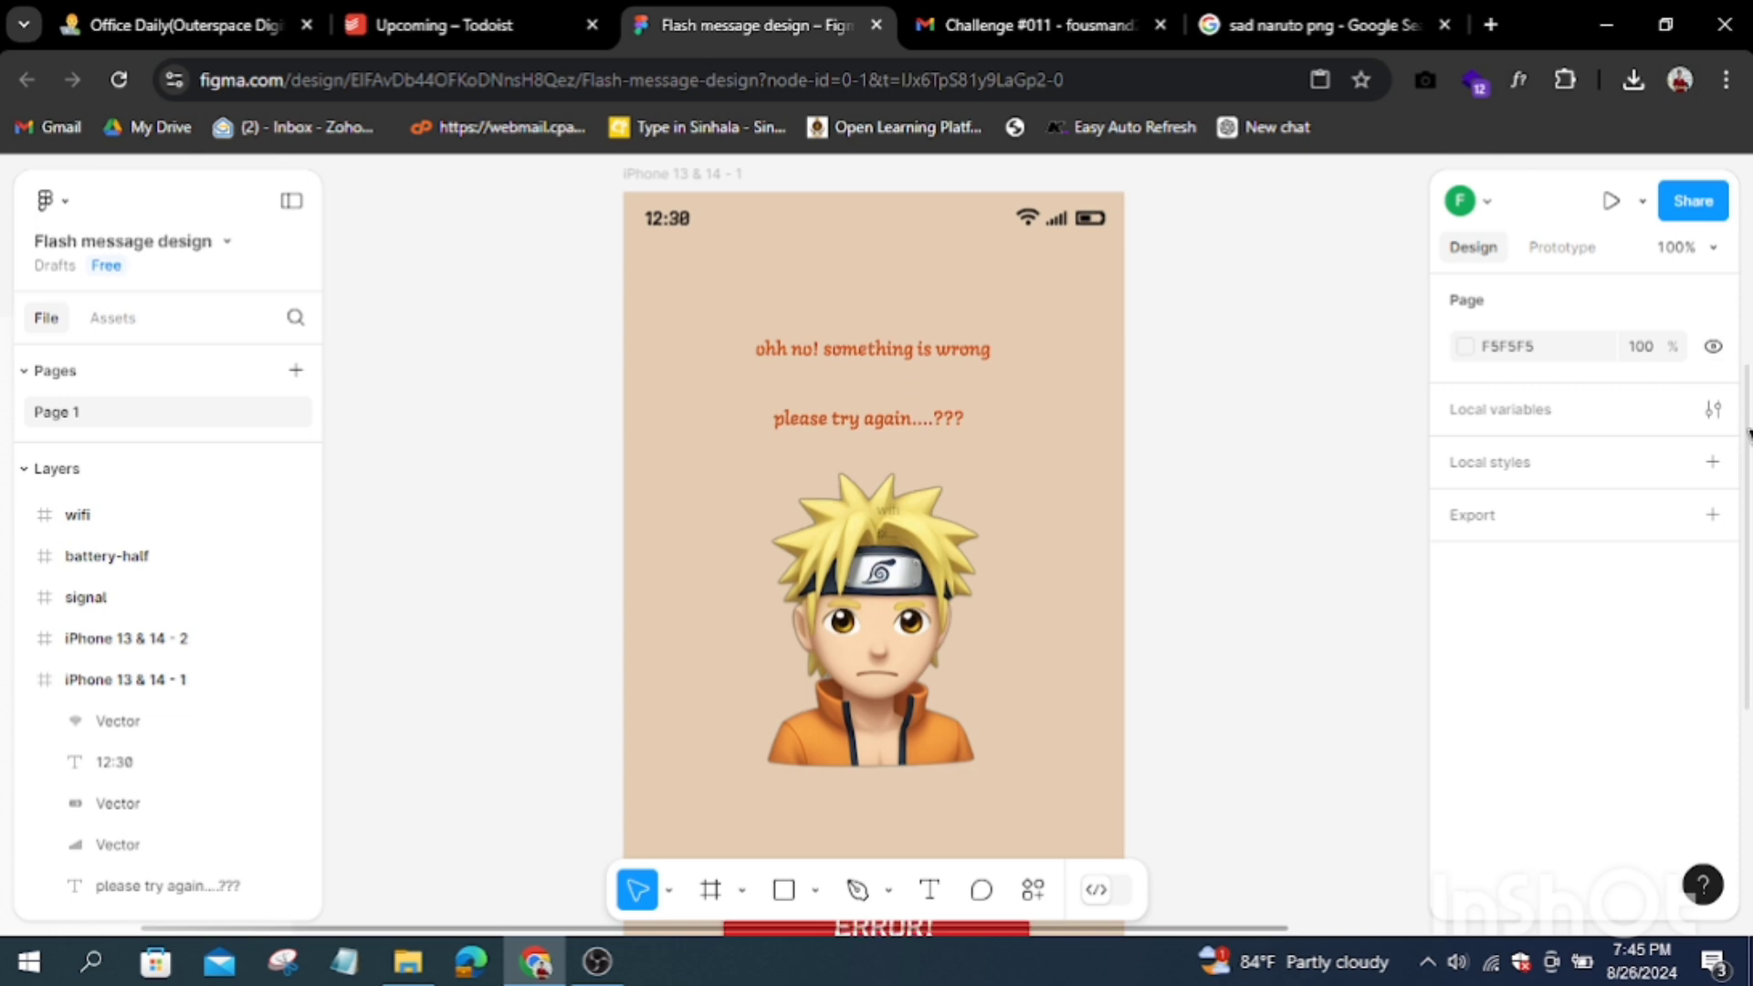
# Step: Move the sad Naruto image slightly lower on the error screen
pyautogui.scroll(-5, 874, 548)
pyautogui.scroll(2, 873, 548)
pyautogui.scroll(2, 874, 548)
pyautogui.scroll(-2, 874, 548)
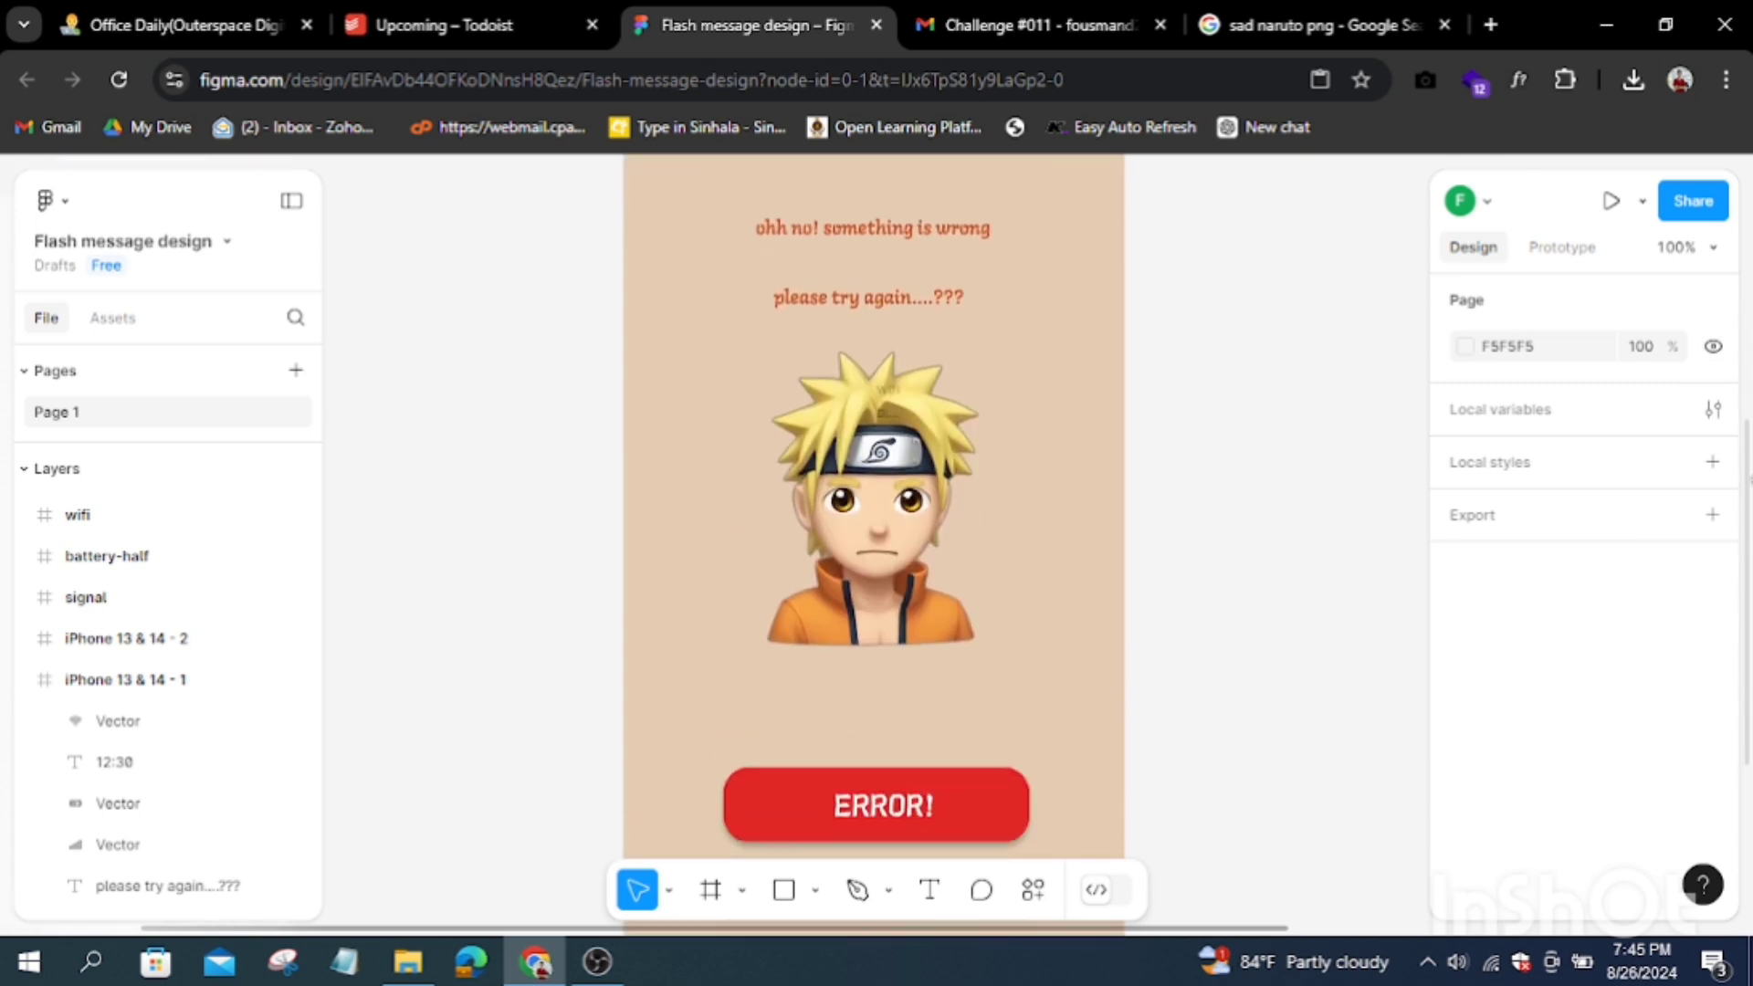
pyautogui.moveTo(877, 511); pyautogui.dragTo(882, 548)
pyautogui.click(1269, 461)
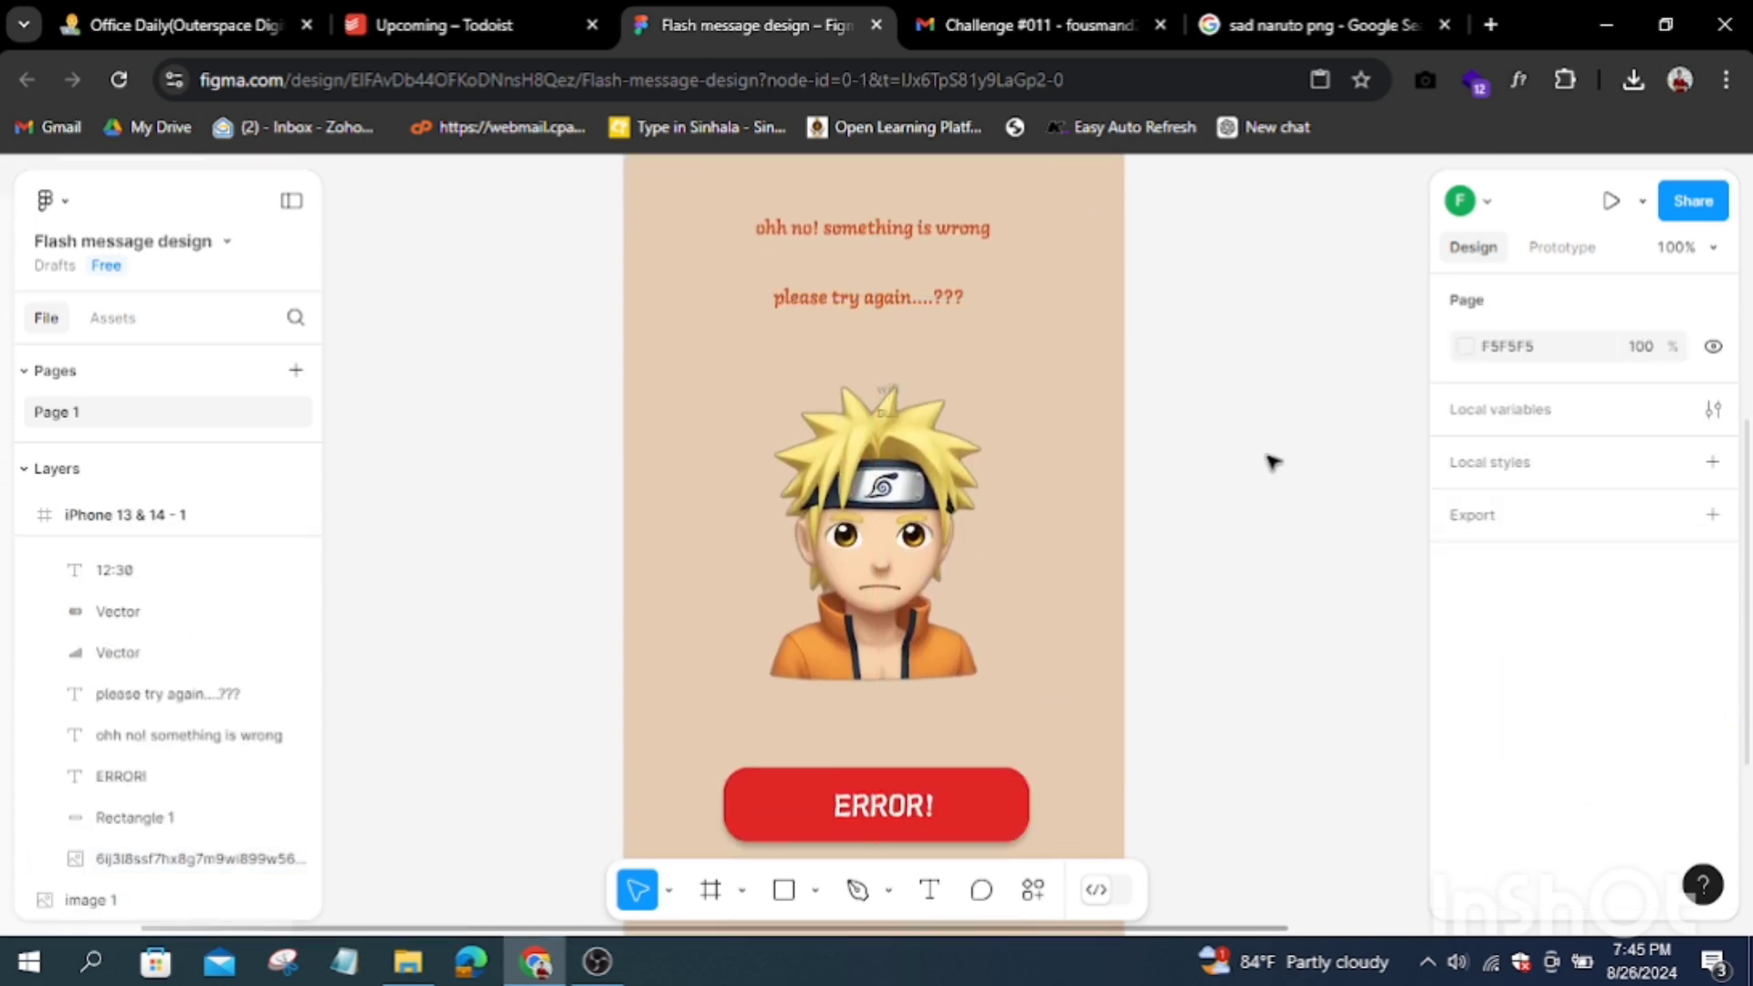
# Step: Zoom out and pan the canvas toward the empty second screen
pyautogui.hotkey('ctrl', '-')
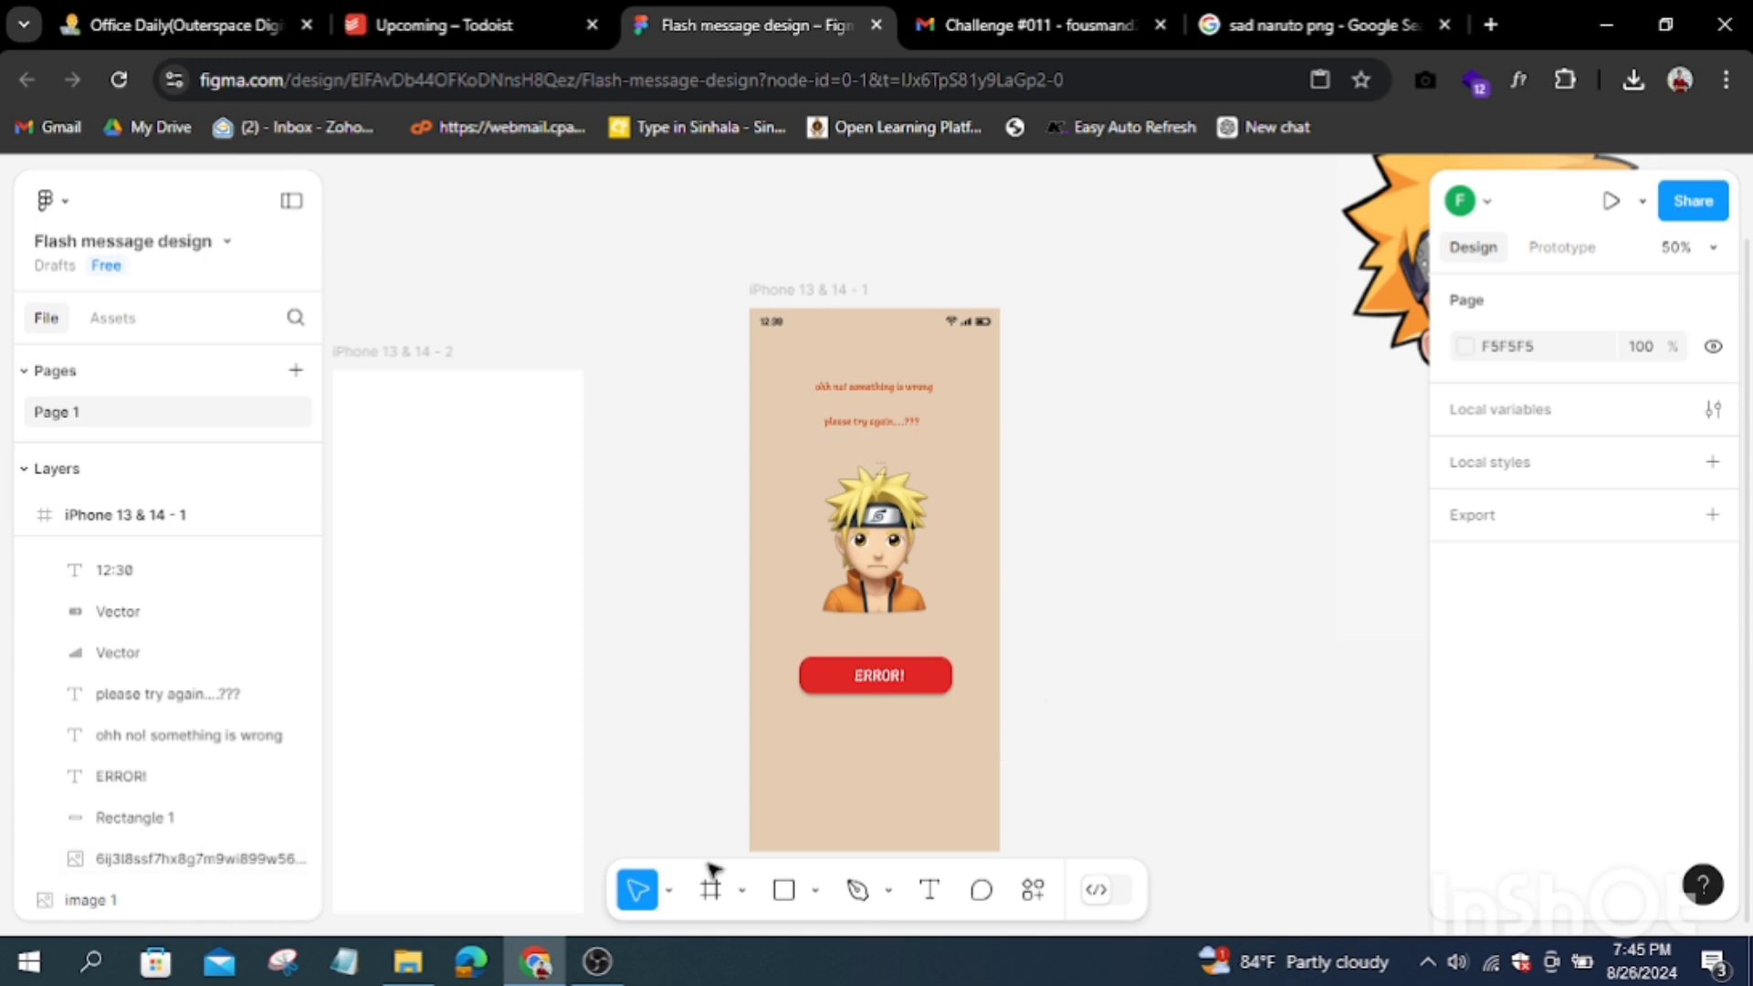
pyautogui.click(669, 890)
pyautogui.click(676, 802)
pyautogui.moveTo(596, 591)
pyautogui.mouseDown()
pyautogui.moveTo(821, 539)
pyautogui.moveTo(612, 598)
pyautogui.mouseUp()
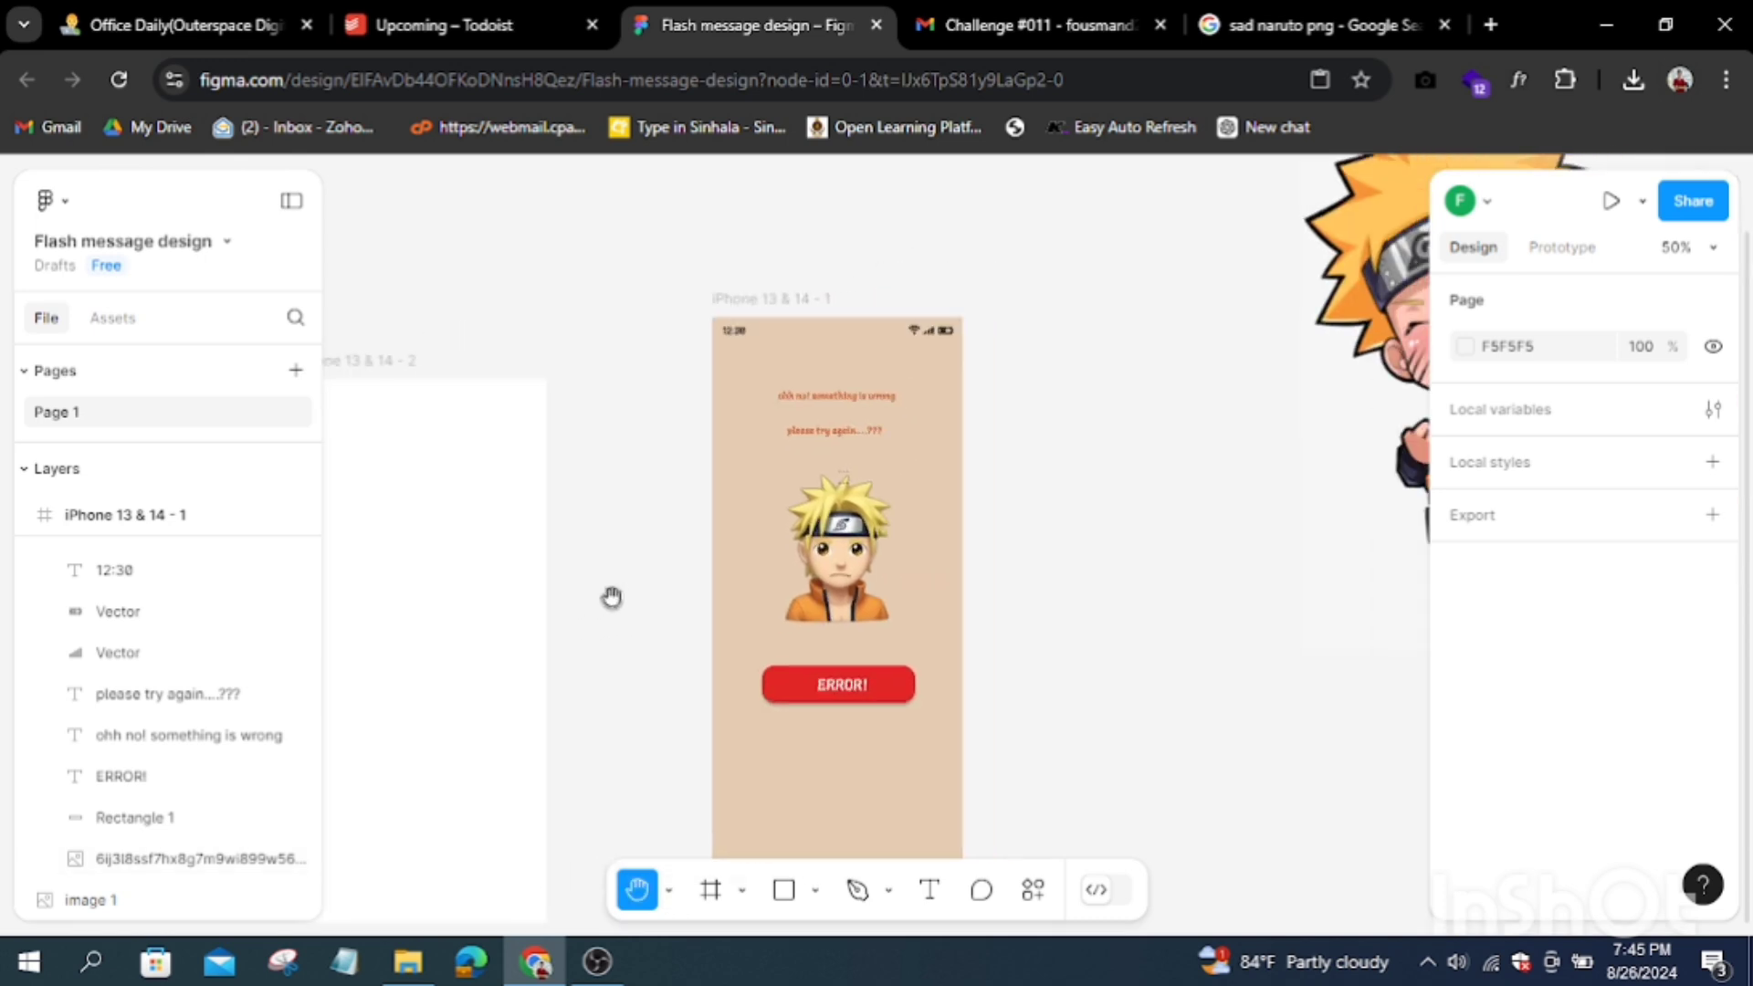
# Step: Move the happy Naruto image into the second phone screen, iPhone 13 & 14 - 2
pyautogui.click(669, 890)
pyautogui.click(664, 763)
pyautogui.moveTo(1260, 411); pyautogui.dragTo(623, 681)
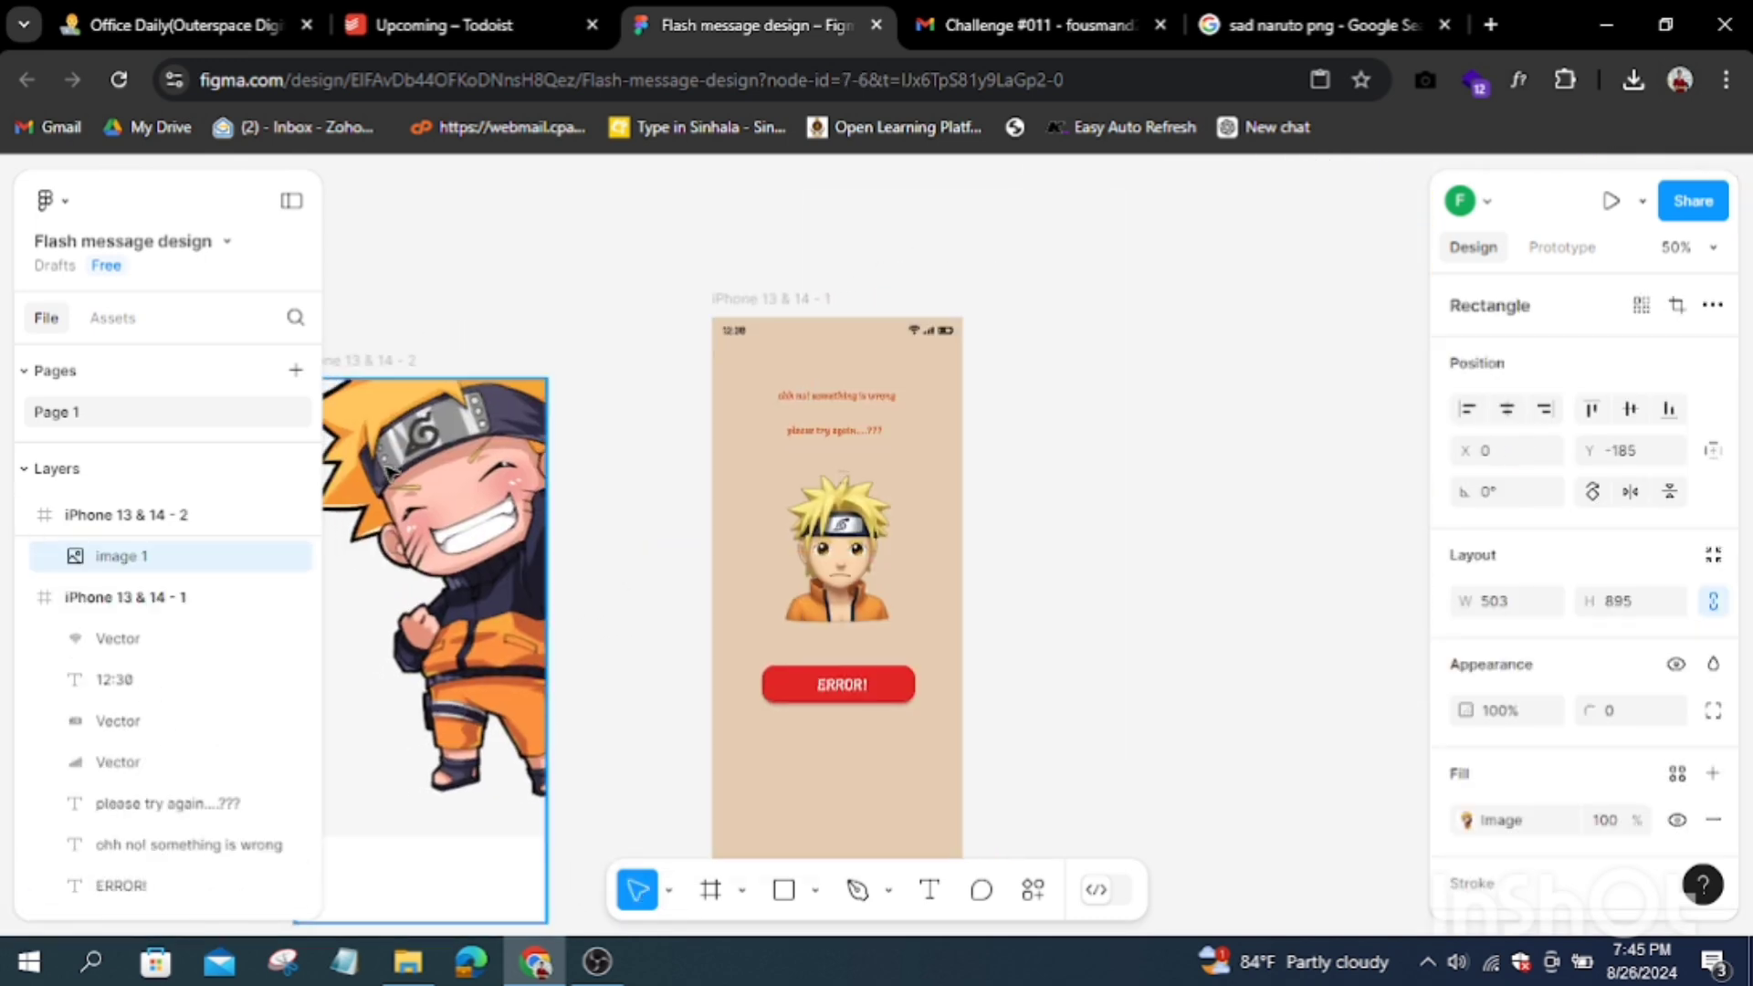
pyautogui.moveTo(547, 589)
pyautogui.mouseDown()
pyautogui.moveTo(557, 363)
pyautogui.moveTo(466, 476)
pyautogui.mouseUp()
pyautogui.click(669, 890)
pyautogui.click(676, 802)
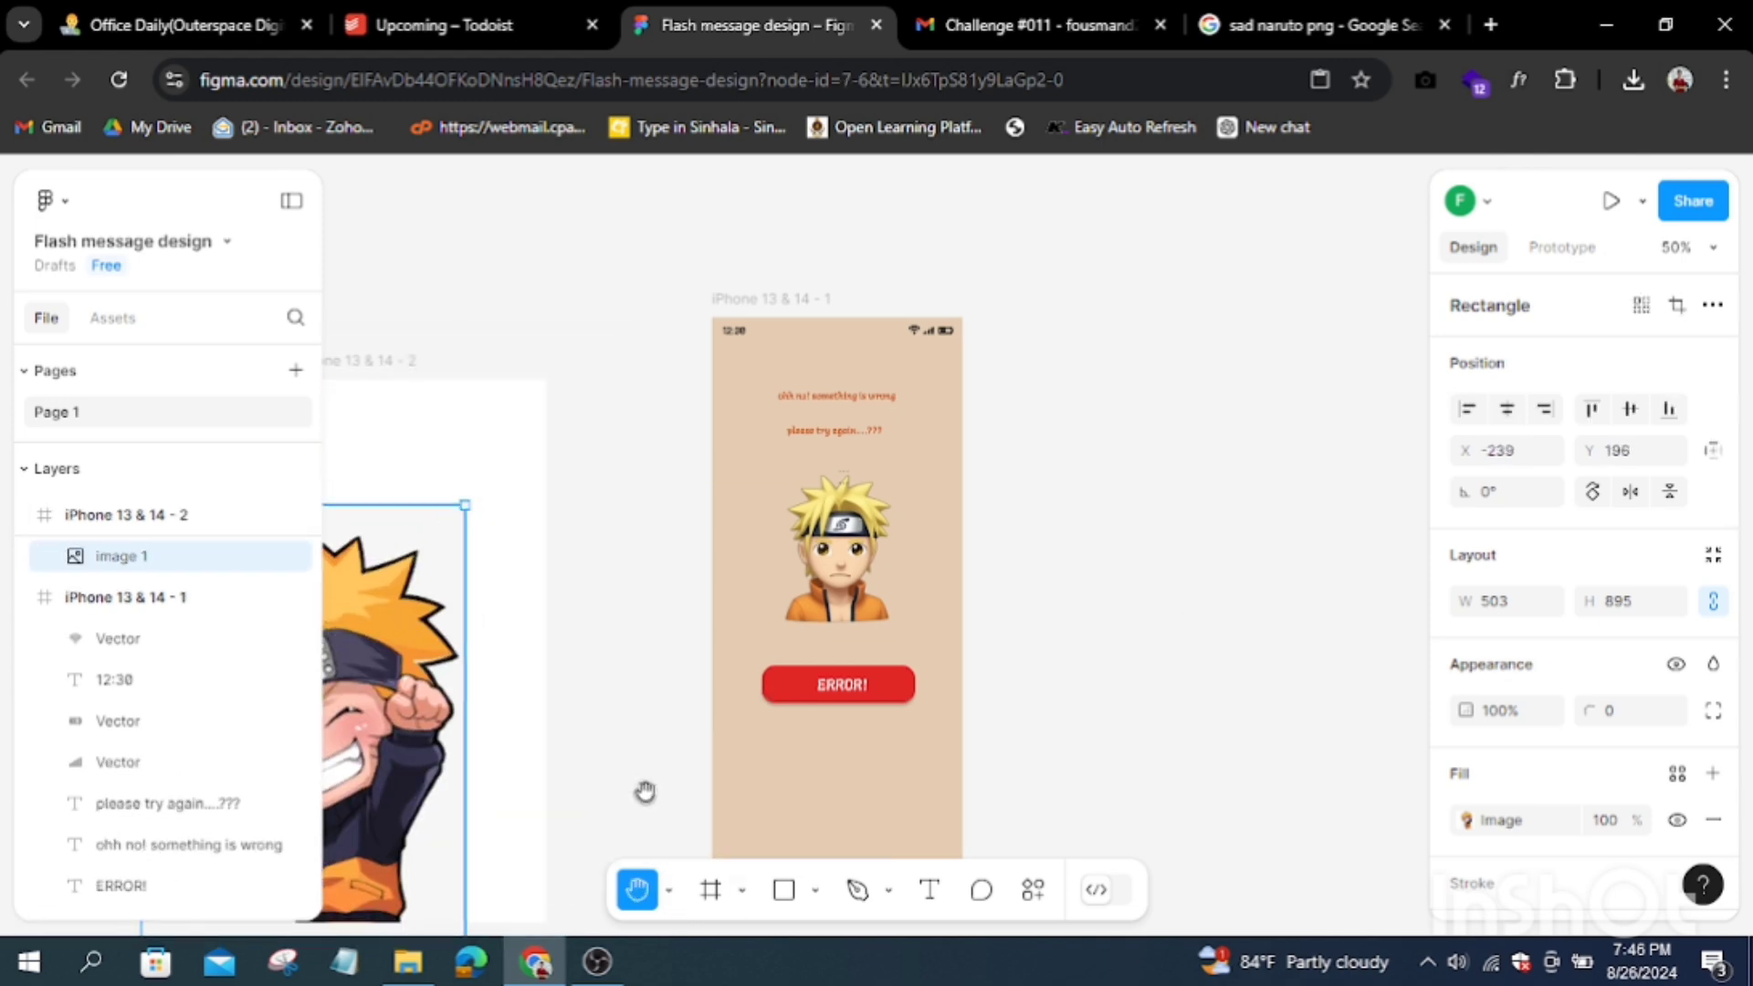
pyautogui.moveTo(577, 695); pyautogui.dragTo(924, 606)
pyautogui.click(671, 893)
pyautogui.click(665, 763)
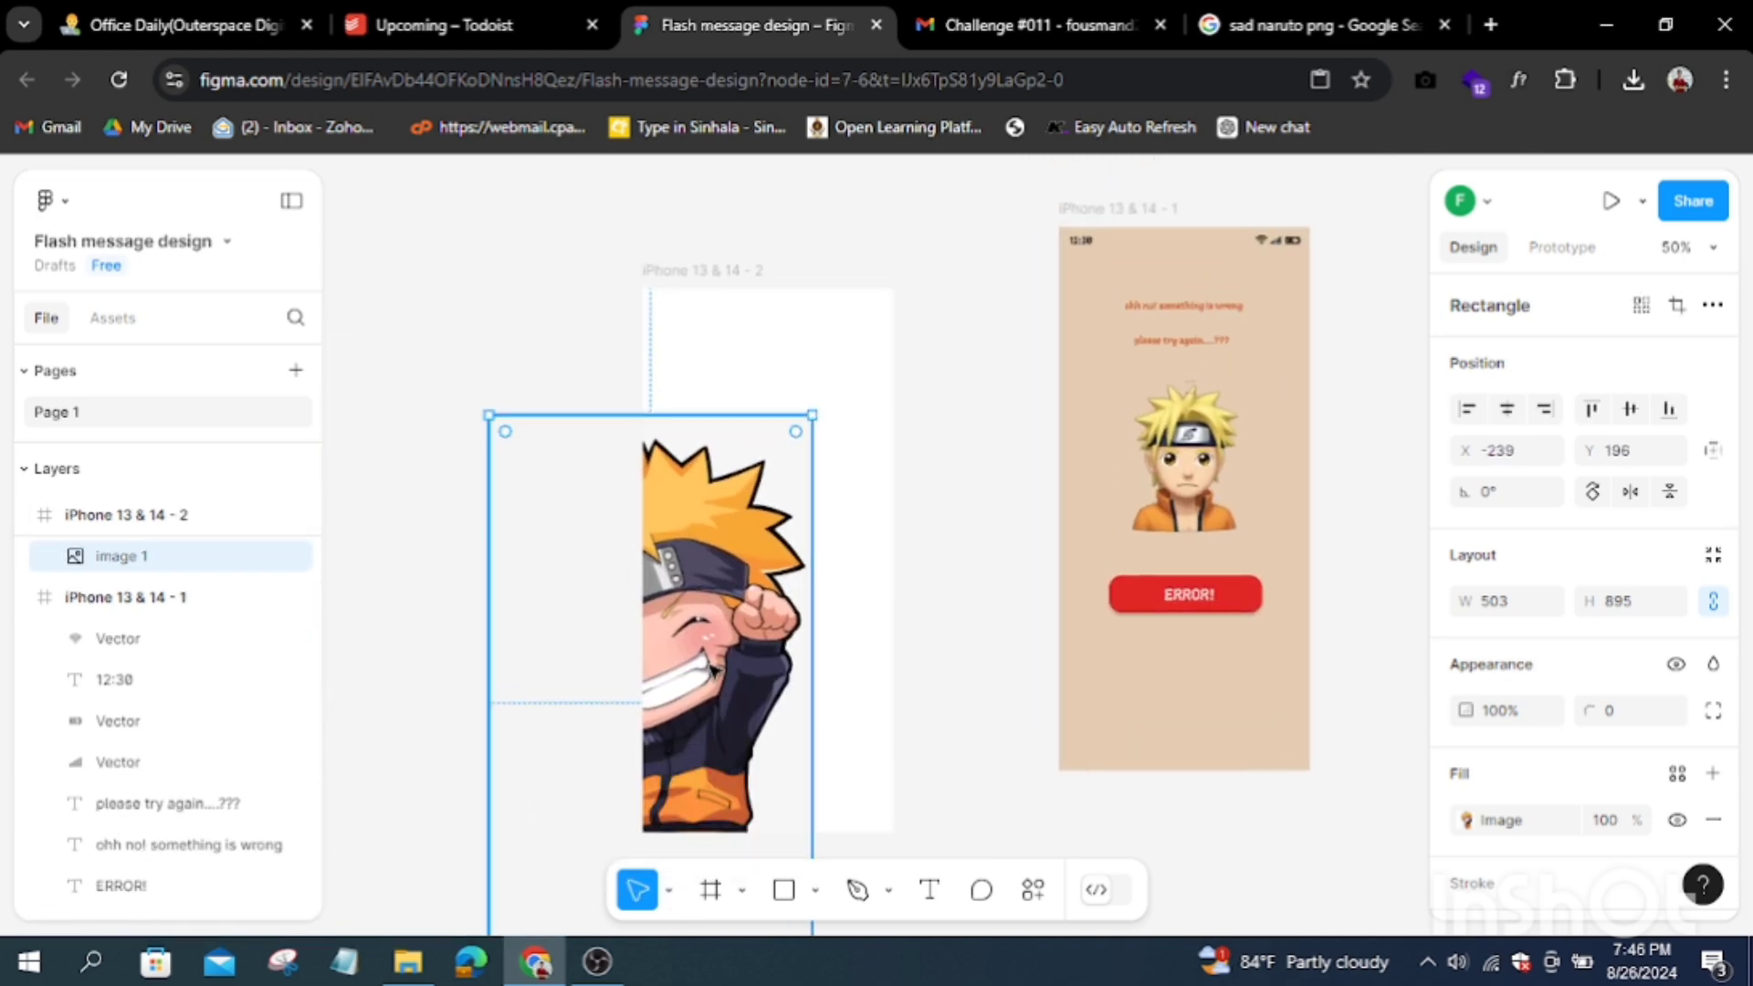
pyautogui.moveTo(664, 764); pyautogui.dragTo(763, 692)
# Step: Resize the Naruto image to 198×340 and centre it horizontally in the screen's upper half
pyautogui.moveTo(890, 312)
pyautogui.mouseDown()
pyautogui.moveTo(779, 576)
pyautogui.moveTo(776, 533)
pyautogui.moveTo(791, 533)
pyautogui.moveTo(763, 542)
pyautogui.mouseUp()
pyautogui.moveTo(720, 641); pyautogui.dragTo(811, 463)
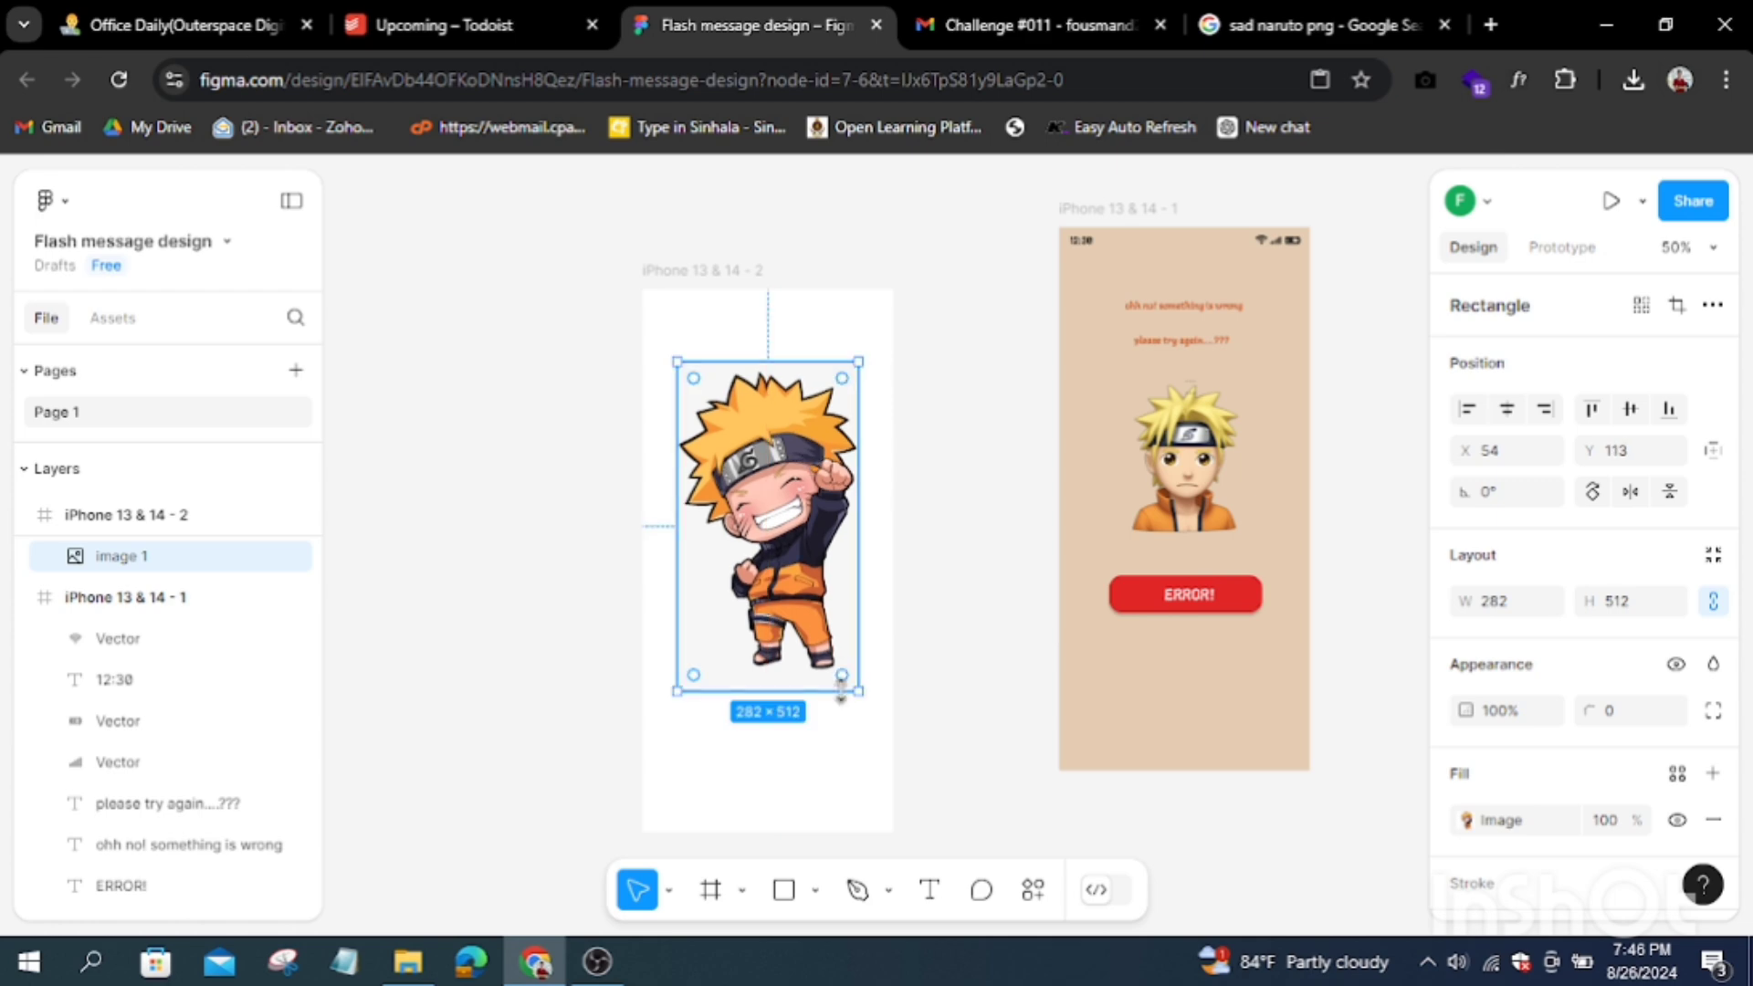
pyautogui.moveTo(847, 685); pyautogui.dragTo(838, 666)
pyautogui.moveTo(854, 669); pyautogui.dragTo(804, 581)
pyautogui.moveTo(744, 477); pyautogui.dragTo(772, 539)
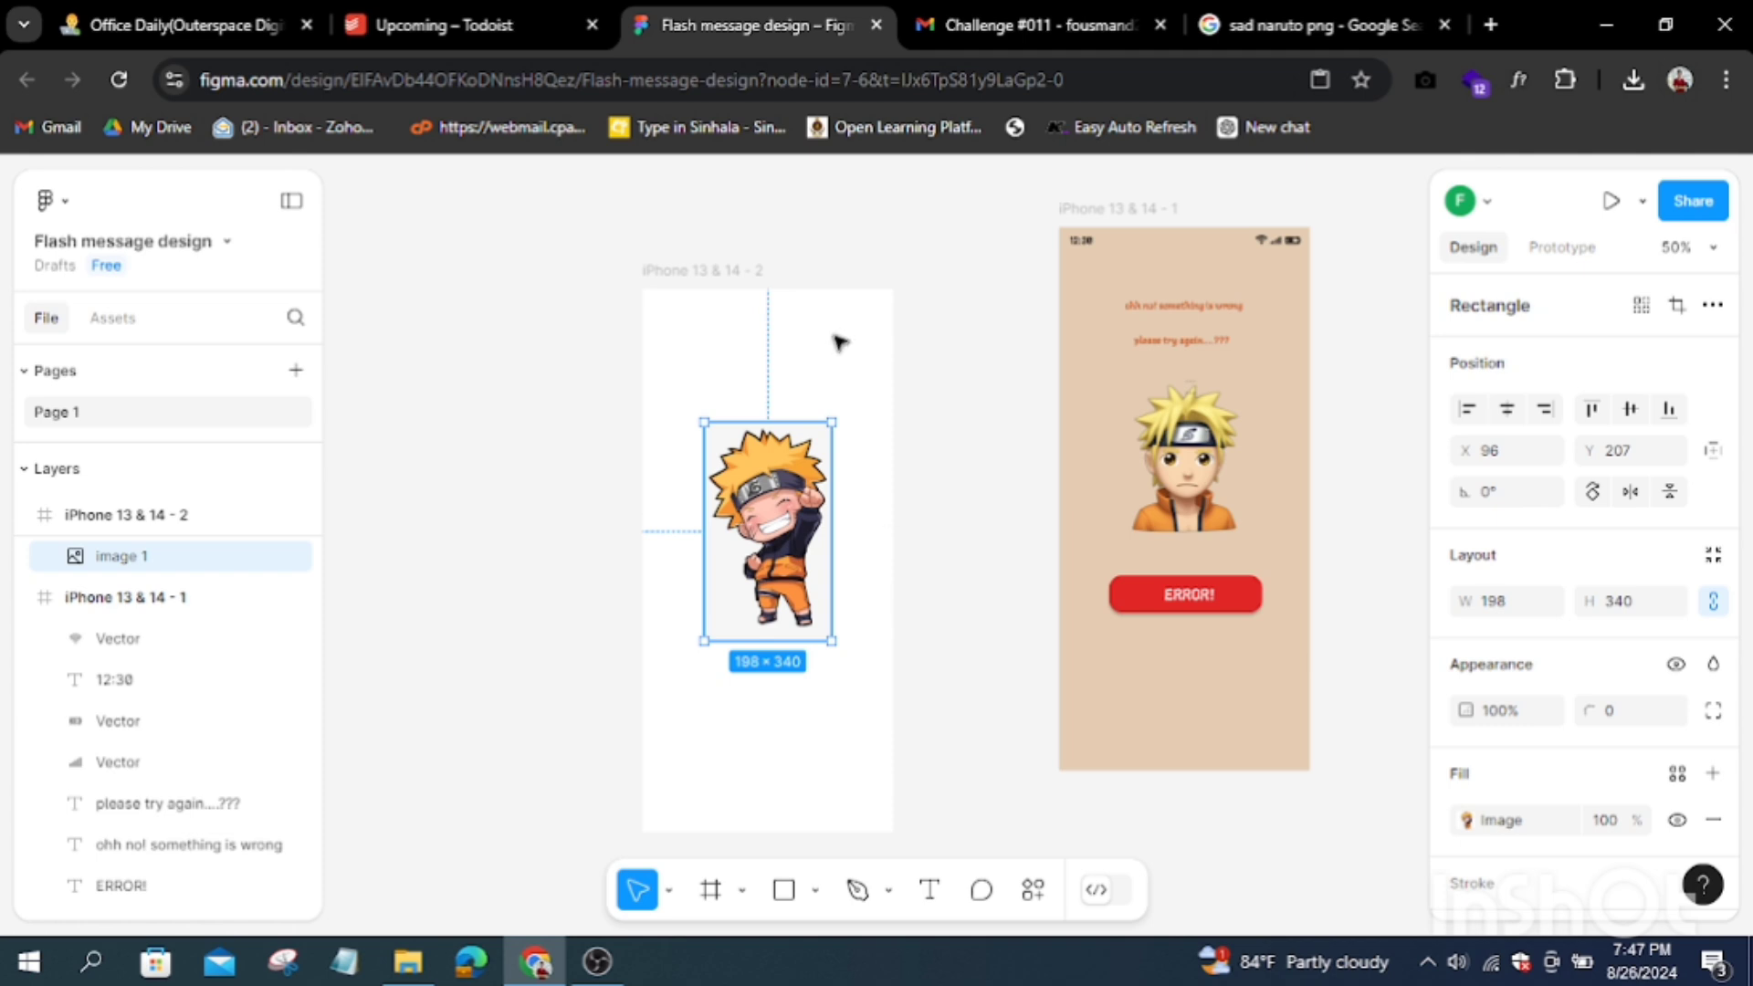
pyautogui.moveTo(613, 307)
pyautogui.mouseDown()
pyautogui.moveTo(838, 667)
pyautogui.moveTo(815, 671)
pyautogui.mouseUp()
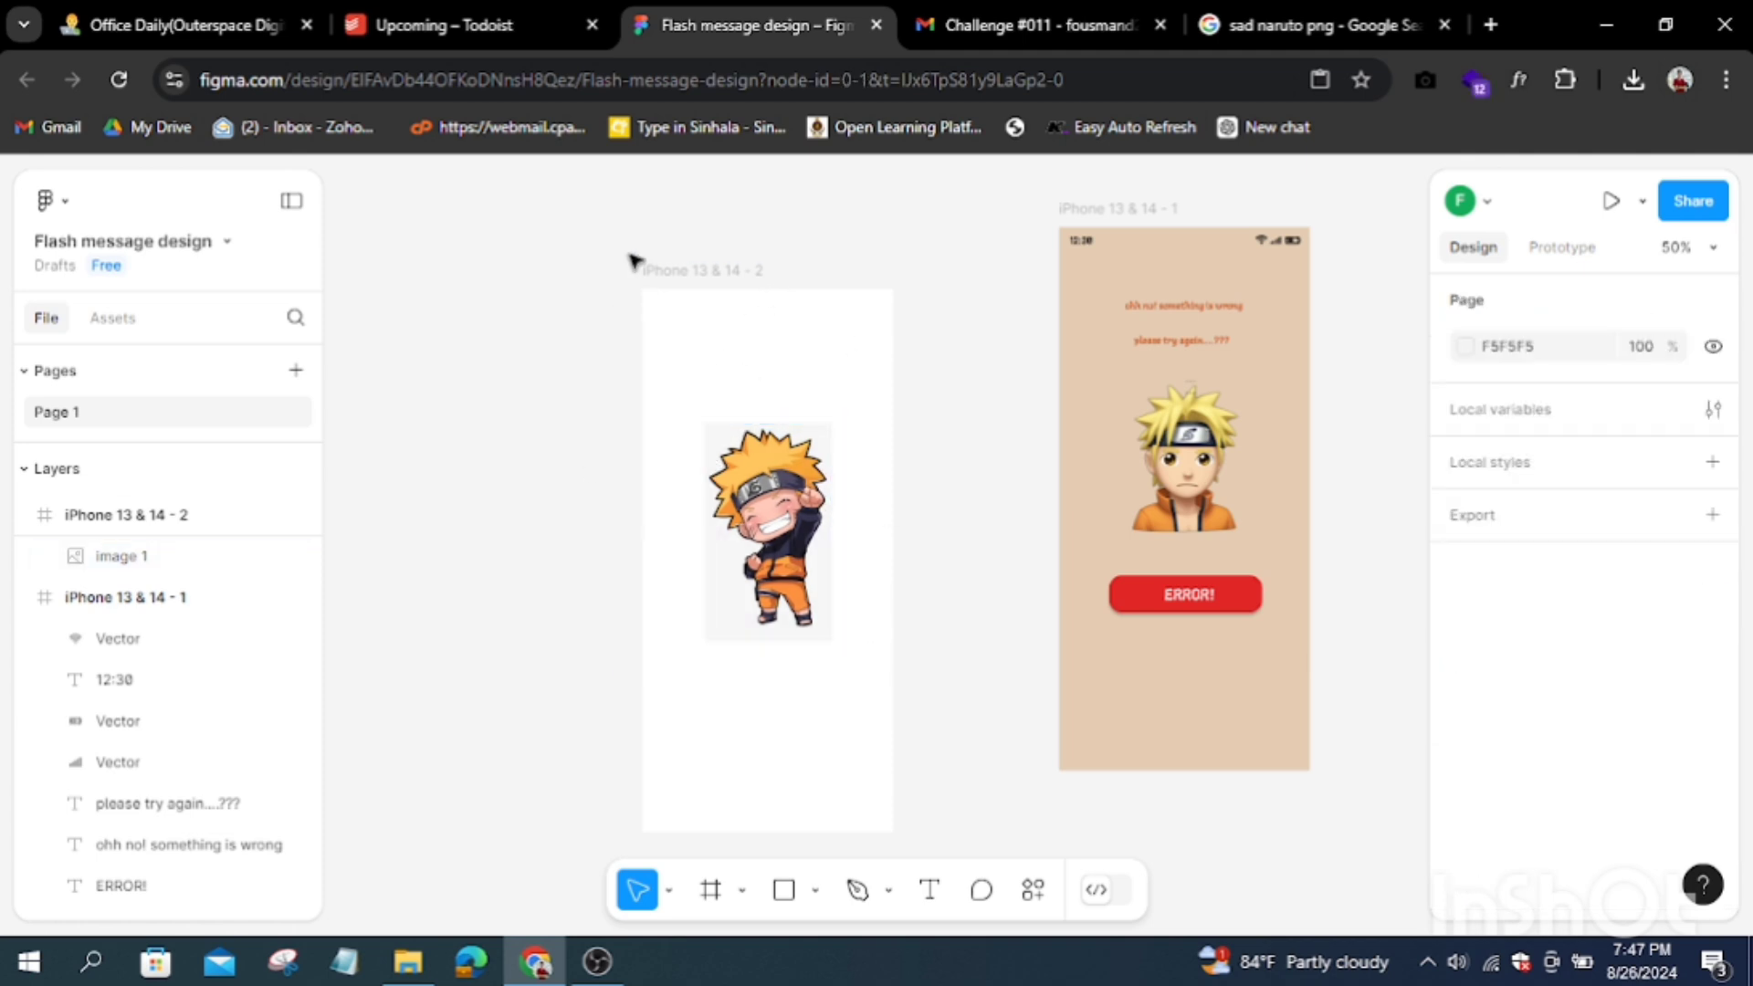
pyautogui.moveTo(630, 260); pyautogui.dragTo(945, 671)
pyautogui.moveTo(836, 365); pyautogui.dragTo(863, 340)
# Step: Place the second phone screen beside the error screen so both are in view
pyautogui.click(183, 514)
pyautogui.moveTo(730, 338); pyautogui.dragTo(791, 276)
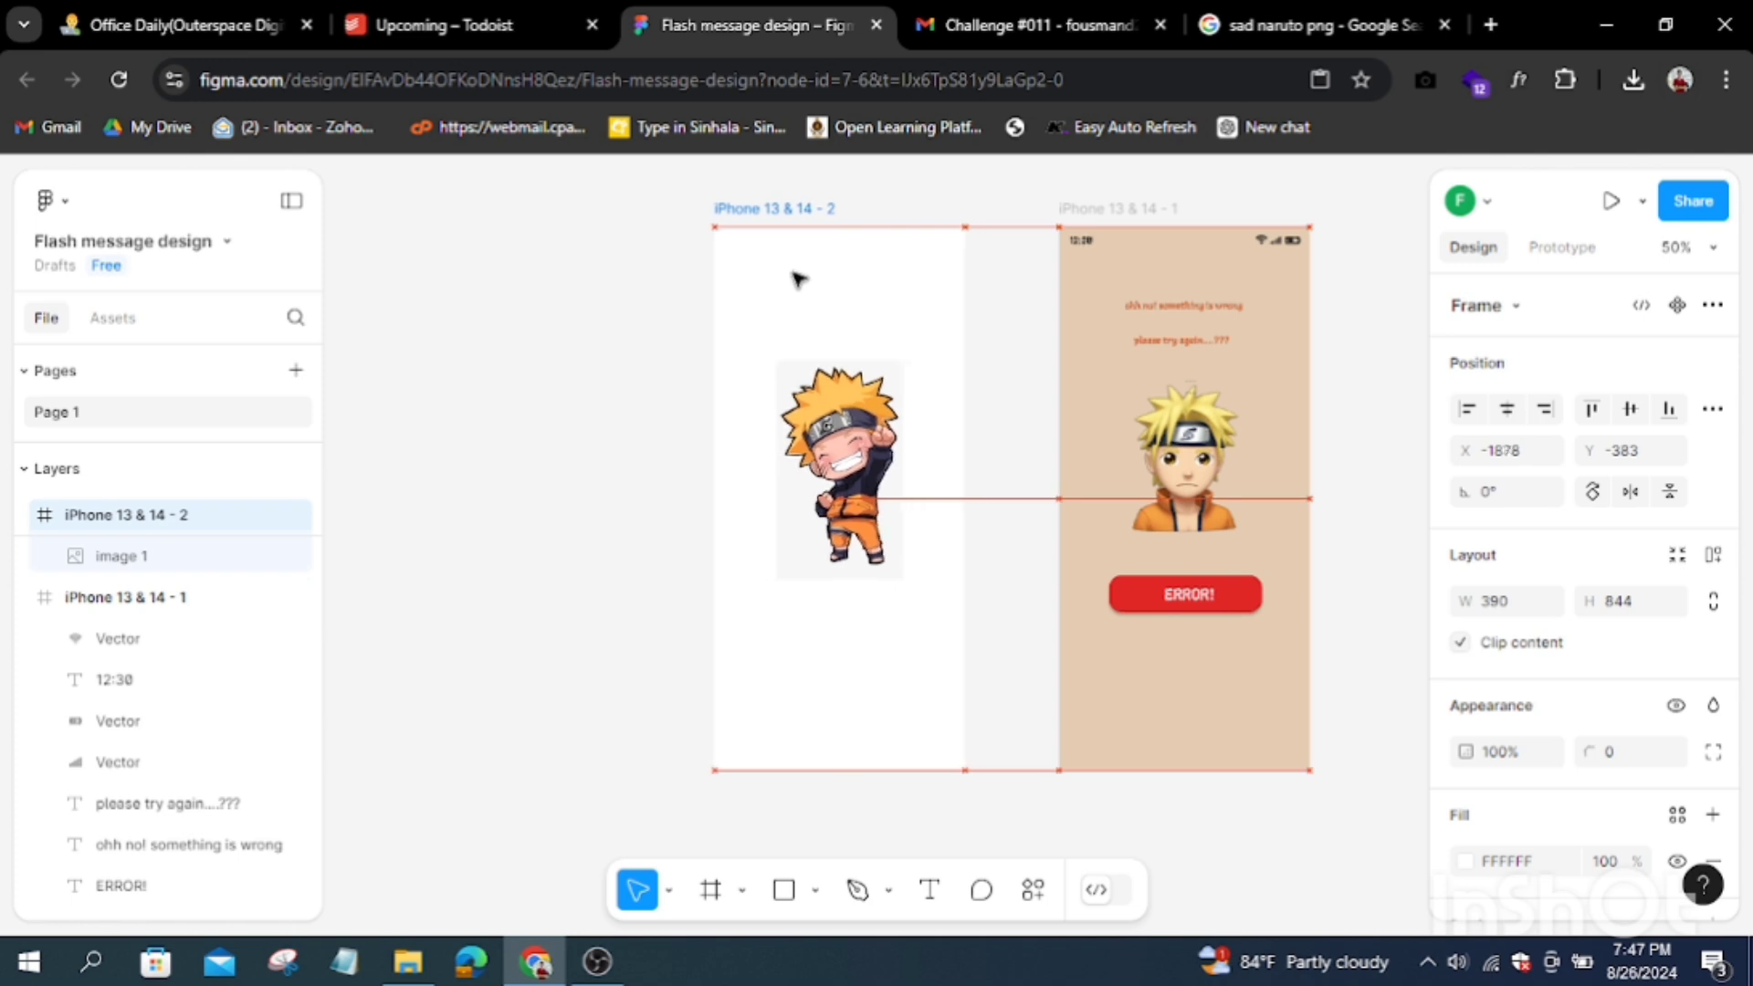
pyautogui.press('space')
pyautogui.moveTo(955, 782); pyautogui.dragTo(825, 810)
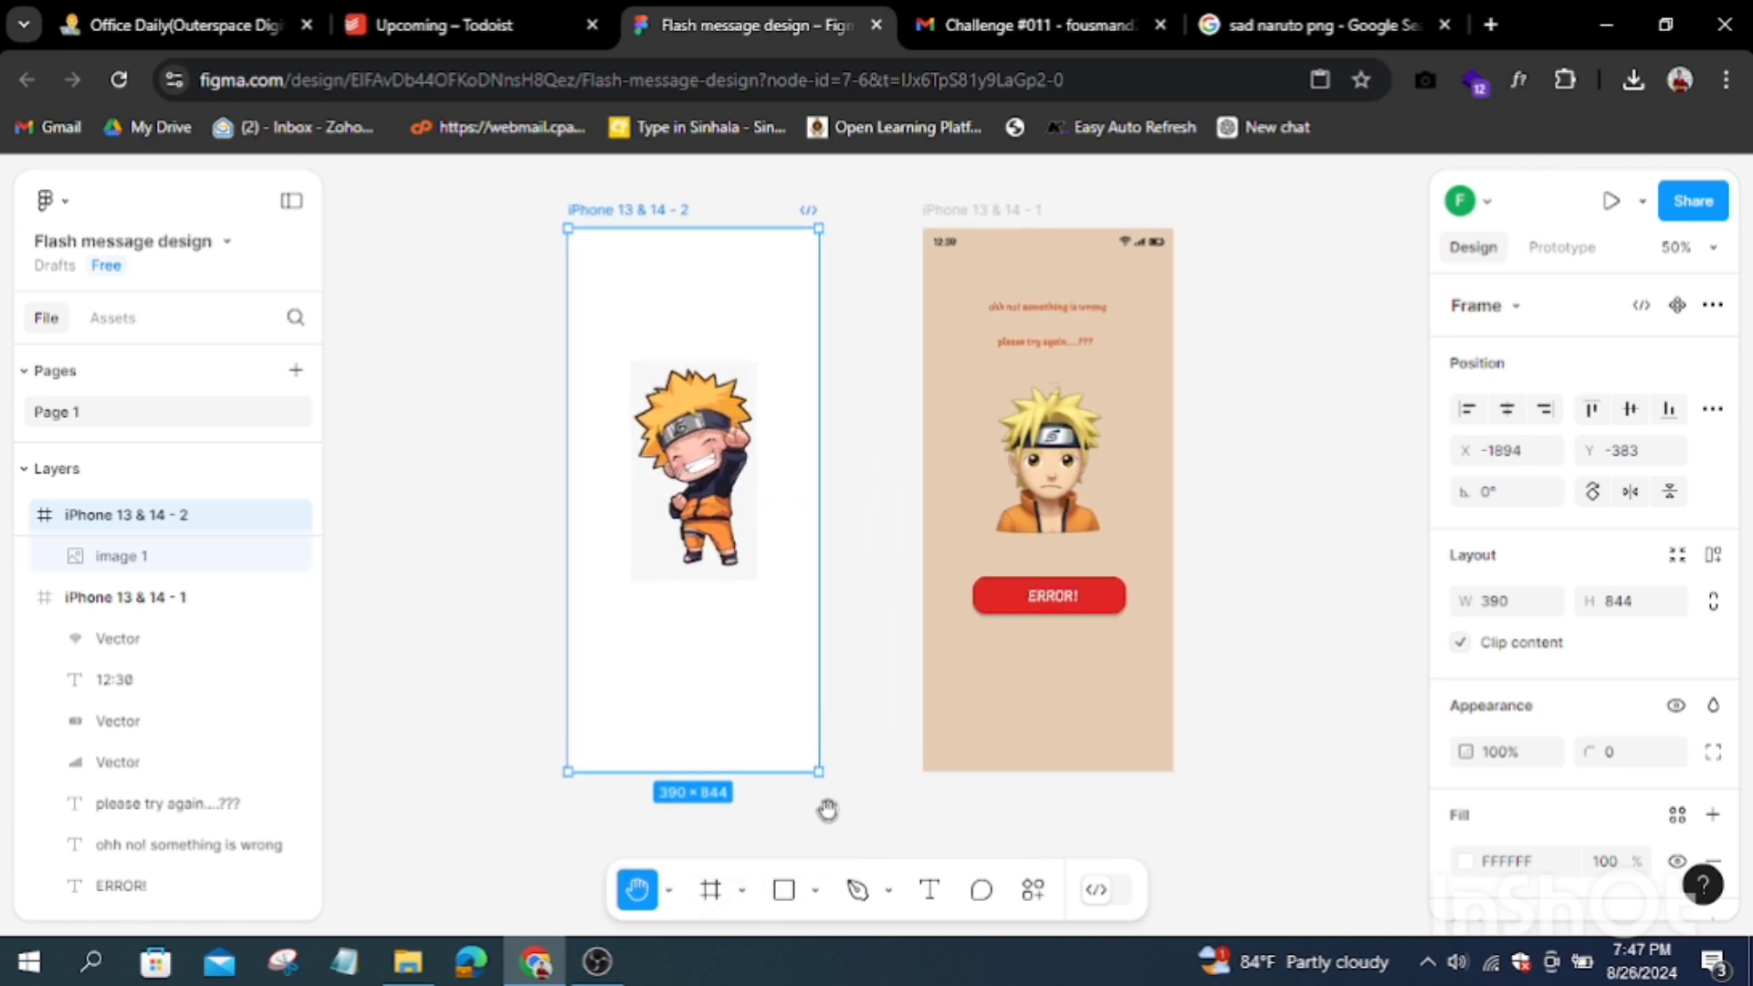
pyautogui.click(669, 890)
pyautogui.click(653, 762)
# Step: Copy the red ERROR button rectangle and paste it into the second screen
pyautogui.click(1021, 591)
pyautogui.rightClick(1020, 591)
pyautogui.click(1087, 258)
pyautogui.rightClick(663, 655)
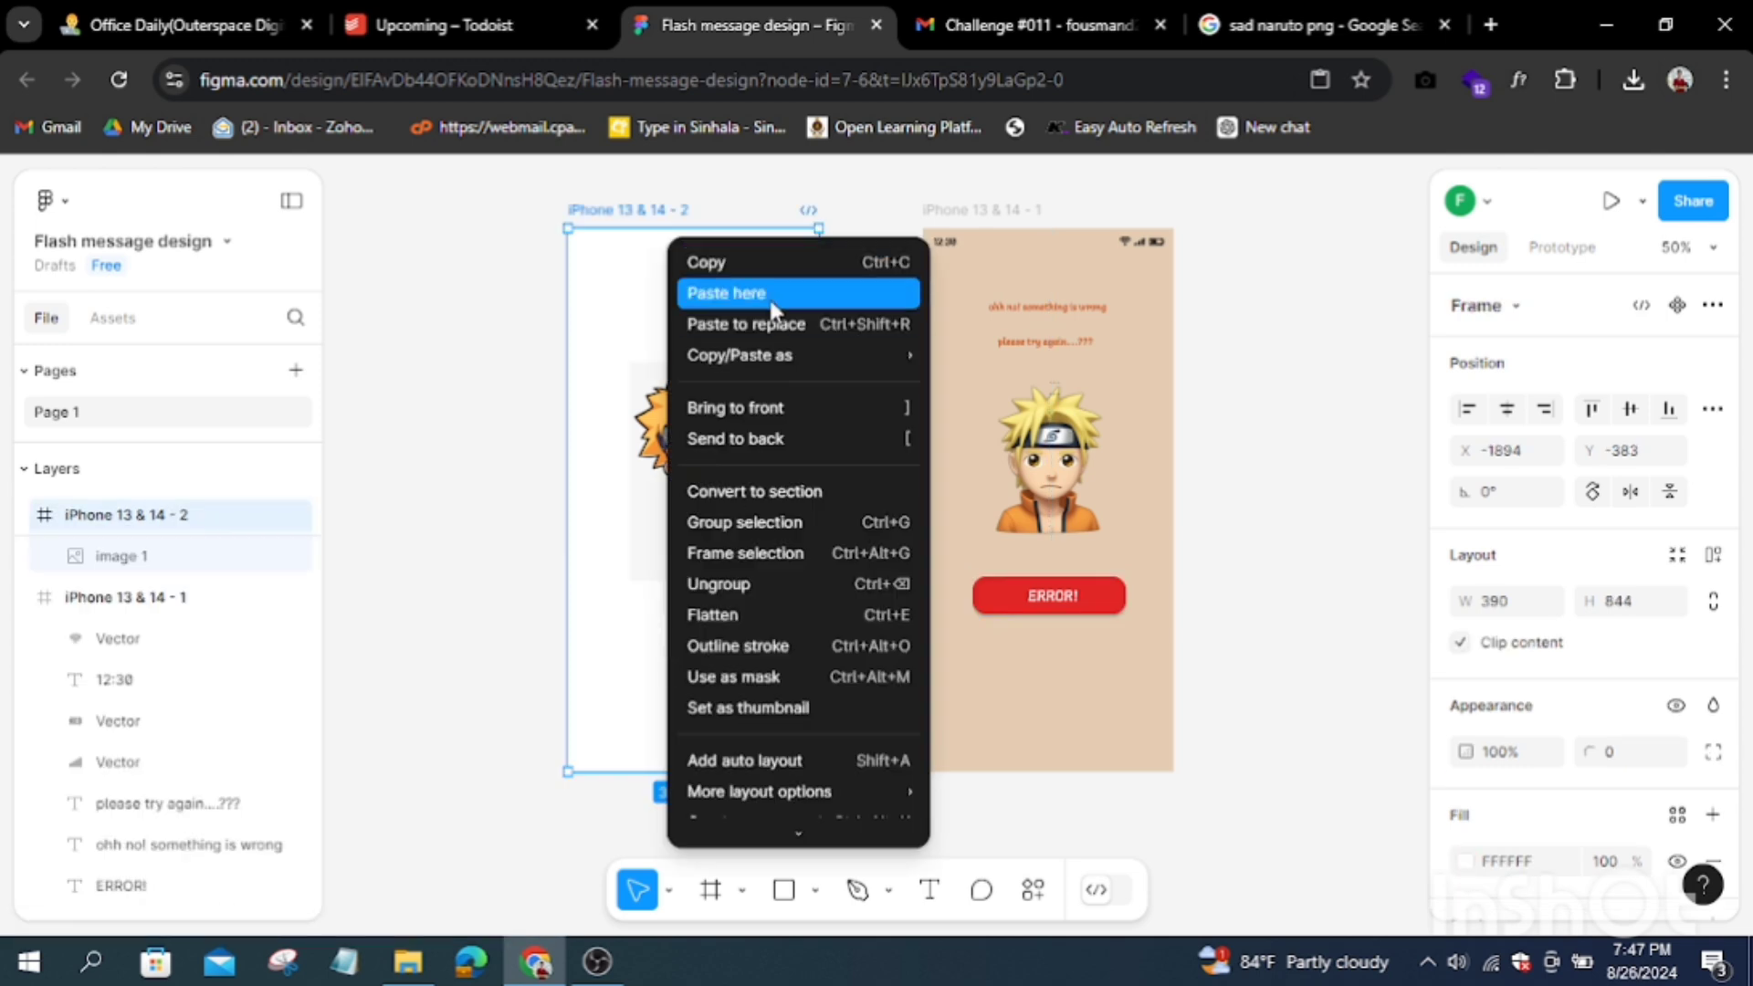
pyautogui.click(721, 289)
# Step: Recolour the pasted button yellow F3B631 and position it below the happy Naruto
pyautogui.click(1465, 820)
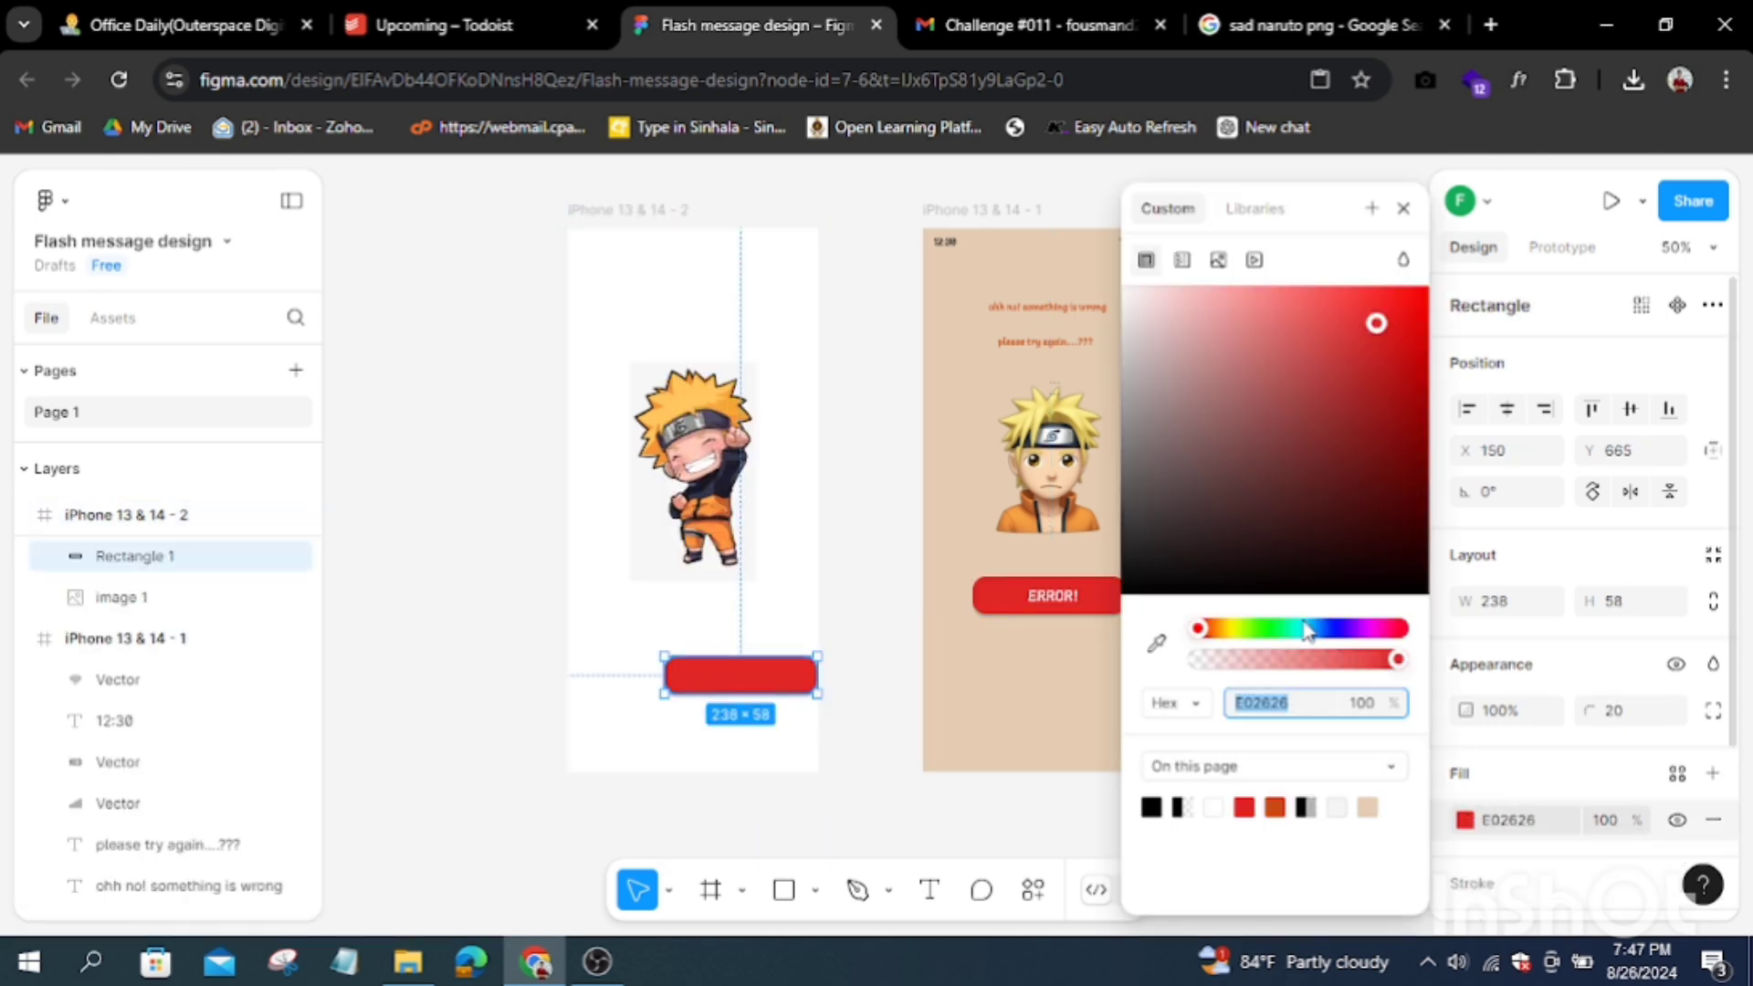
pyautogui.click(1274, 630)
pyautogui.moveTo(1390, 414); pyautogui.dragTo(1399, 403)
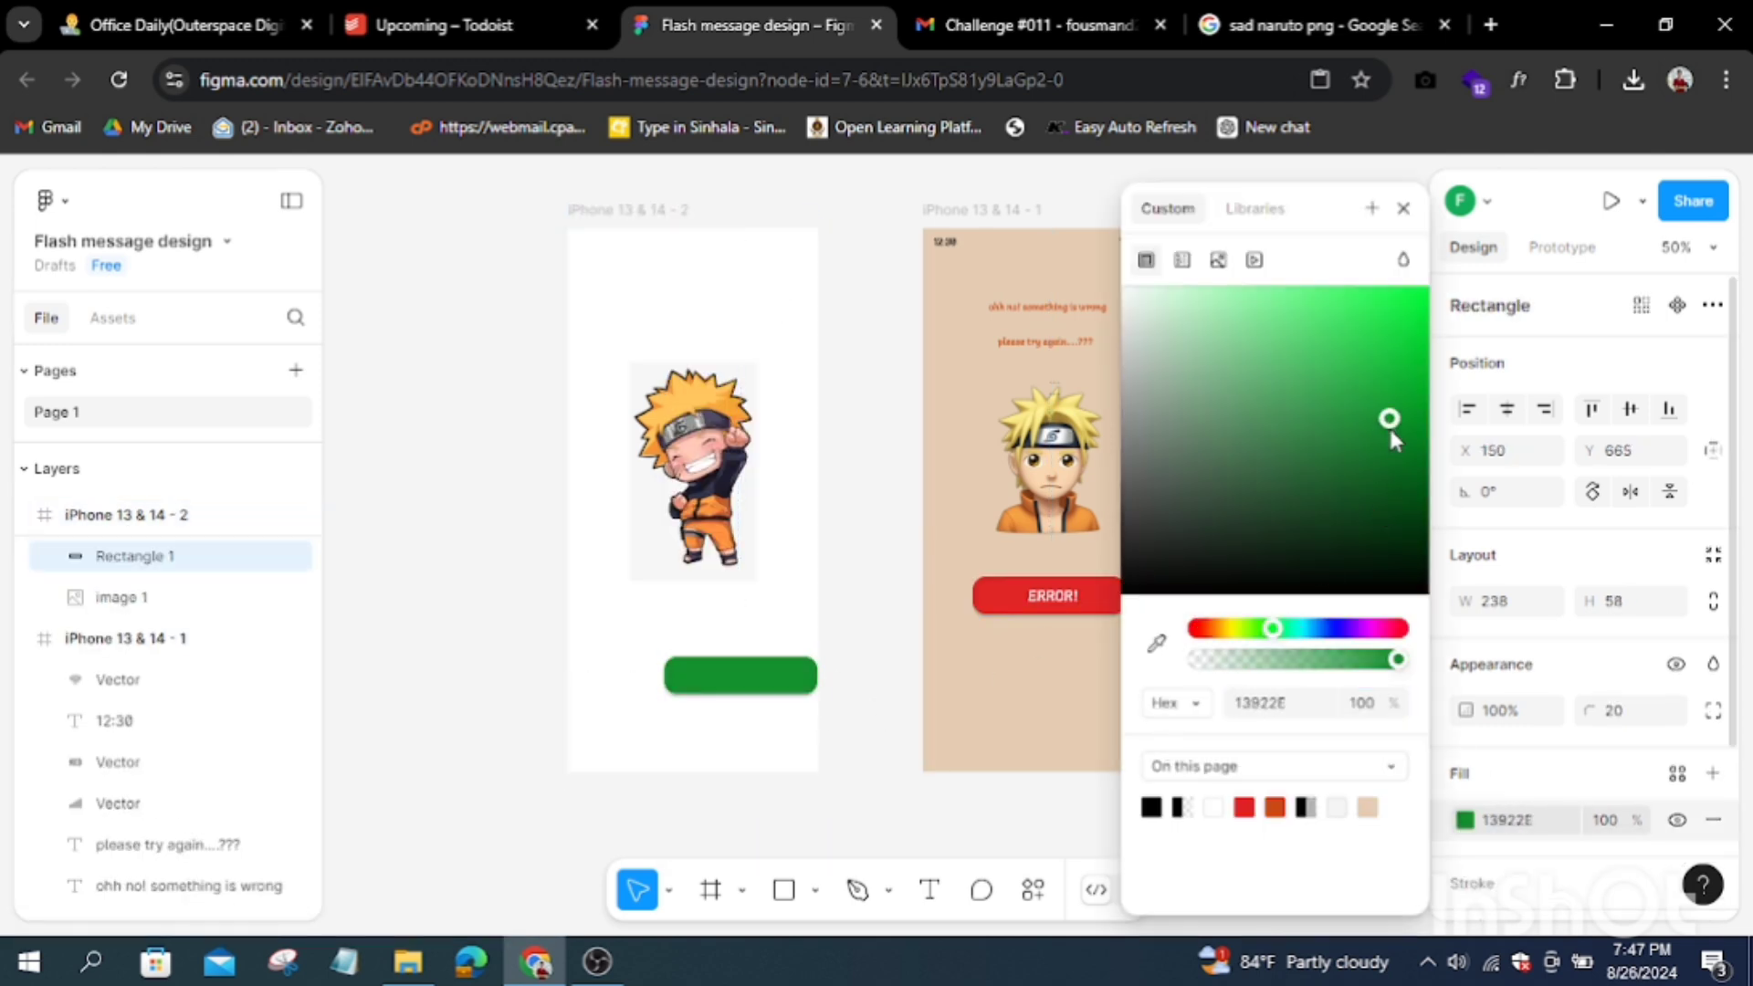
pyautogui.click(481, 587)
pyautogui.click(745, 692)
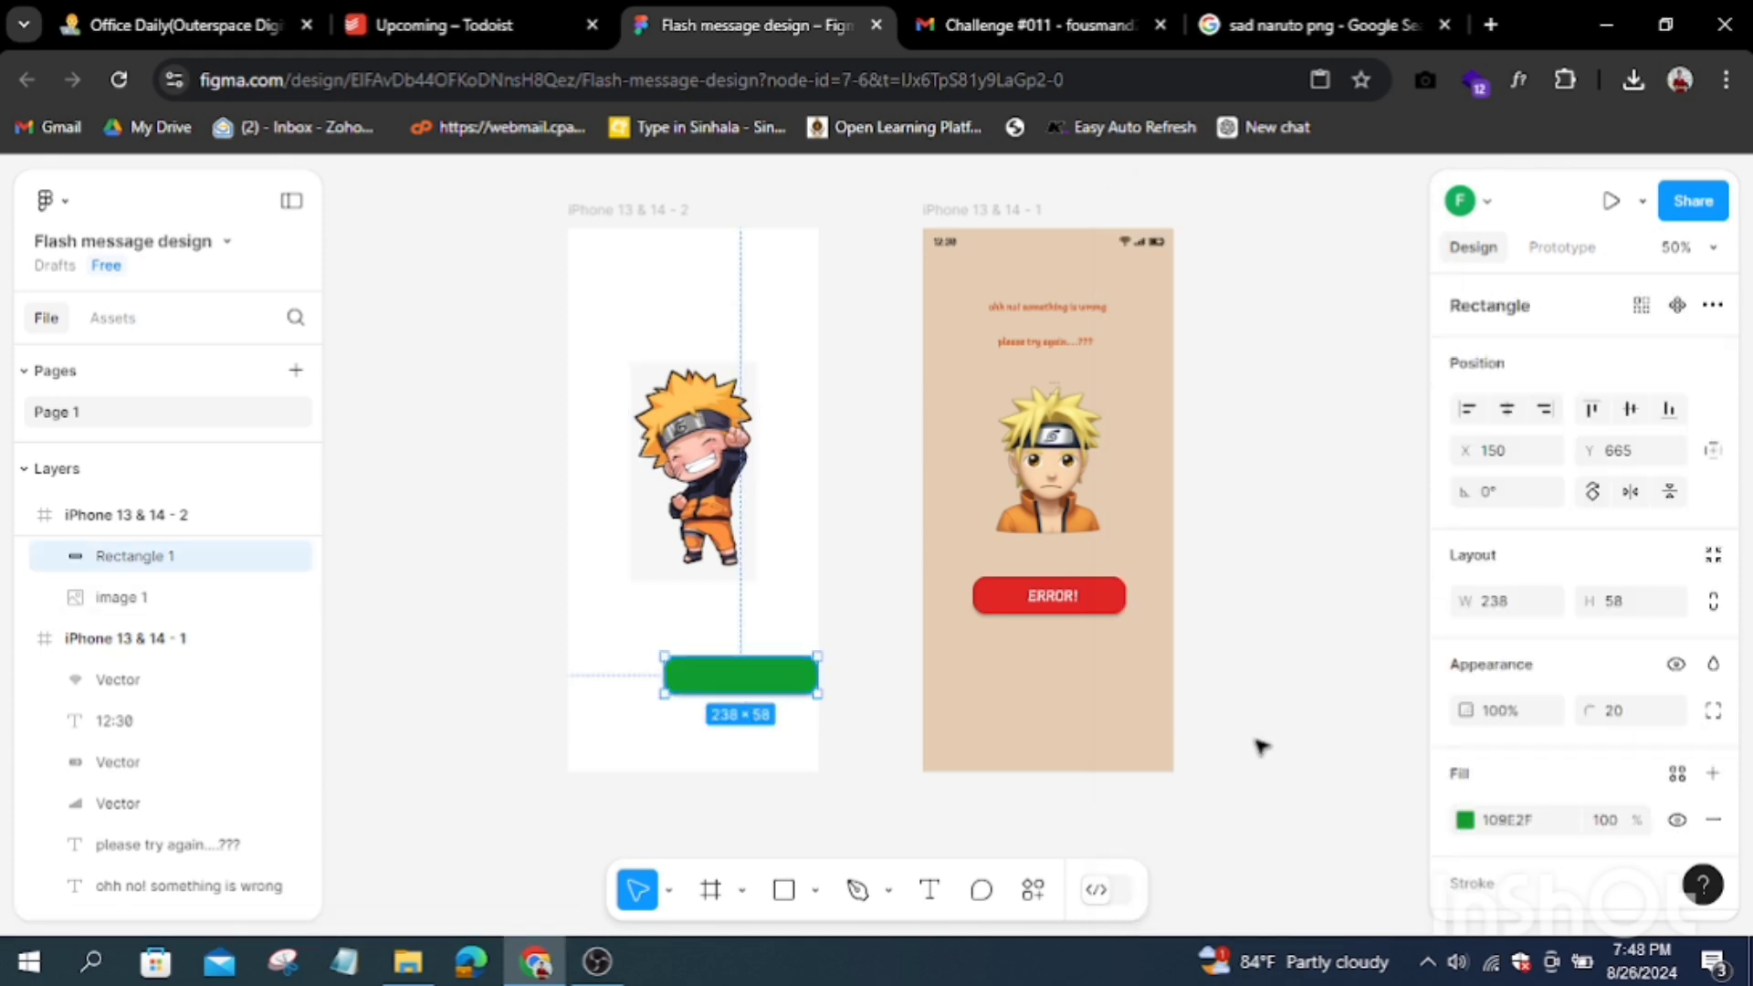
pyautogui.click(1466, 821)
pyautogui.click(1228, 628)
pyautogui.click(1367, 311)
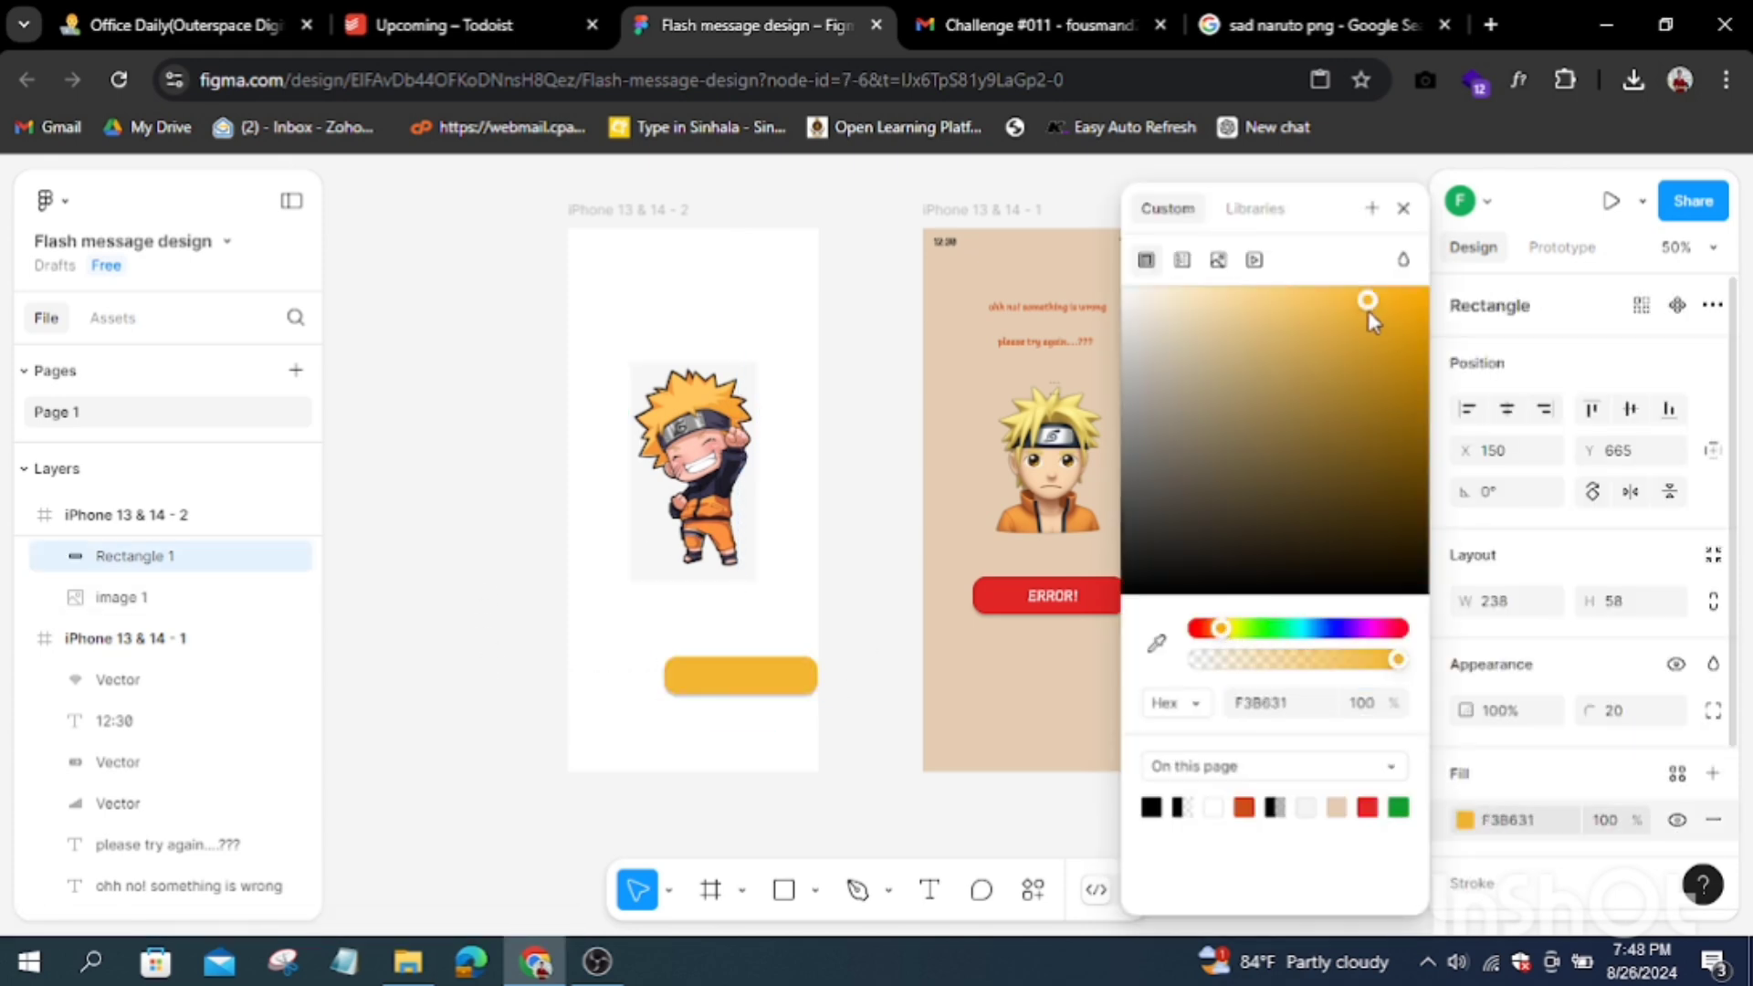
pyautogui.click(510, 559)
pyautogui.moveTo(791, 675); pyautogui.dragTo(742, 661)
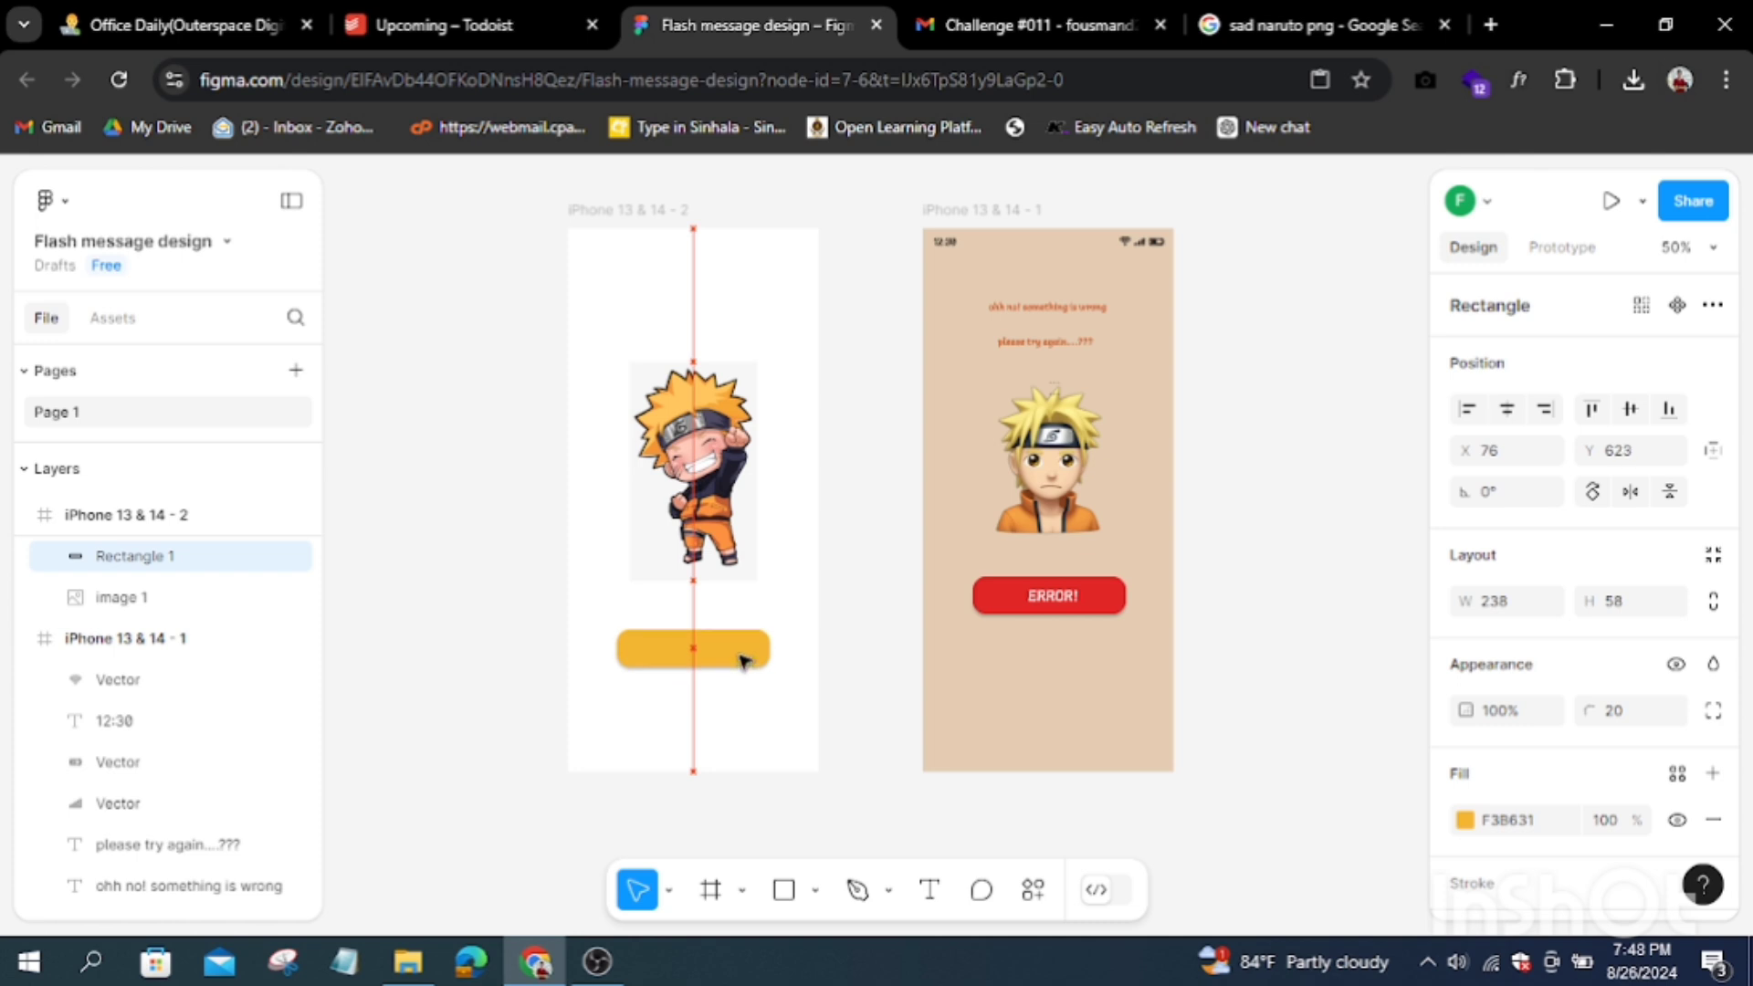
# Step: Copy the ERROR label onto the yellow button and centre it there
pyautogui.click(1050, 594)
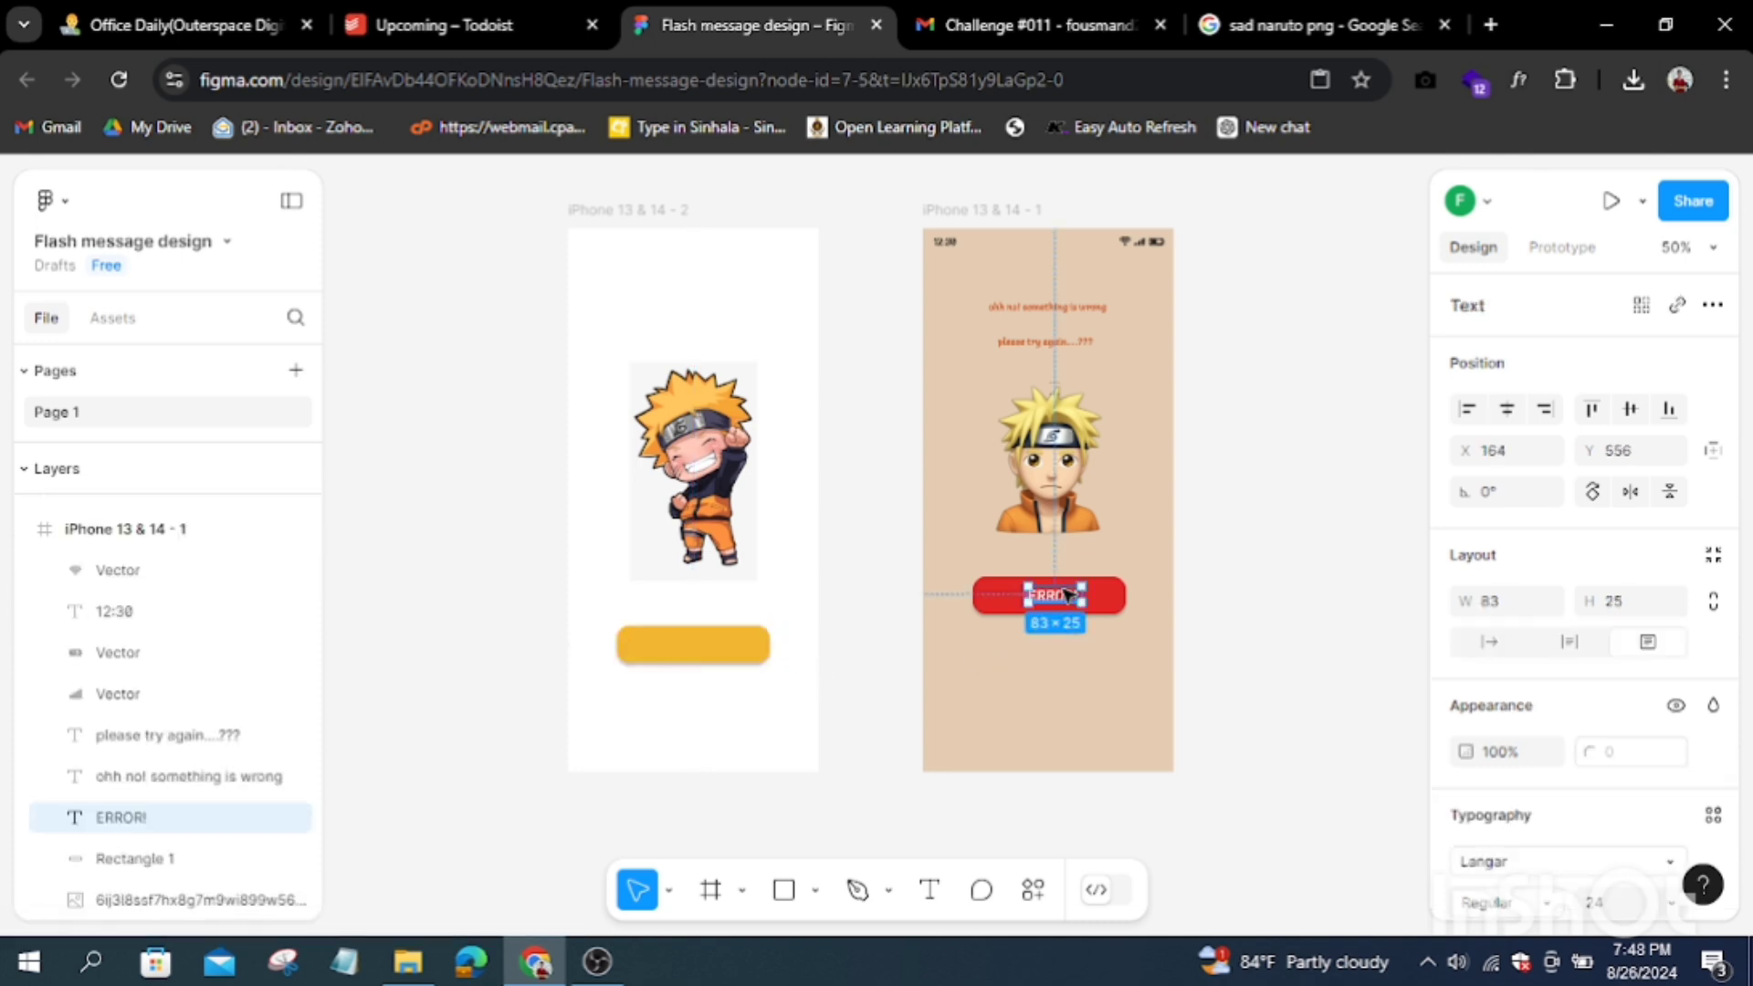
pyautogui.rightClick(1050, 595)
pyautogui.click(1095, 262)
pyautogui.click(694, 644)
pyautogui.rightClick(694, 645)
pyautogui.click(752, 294)
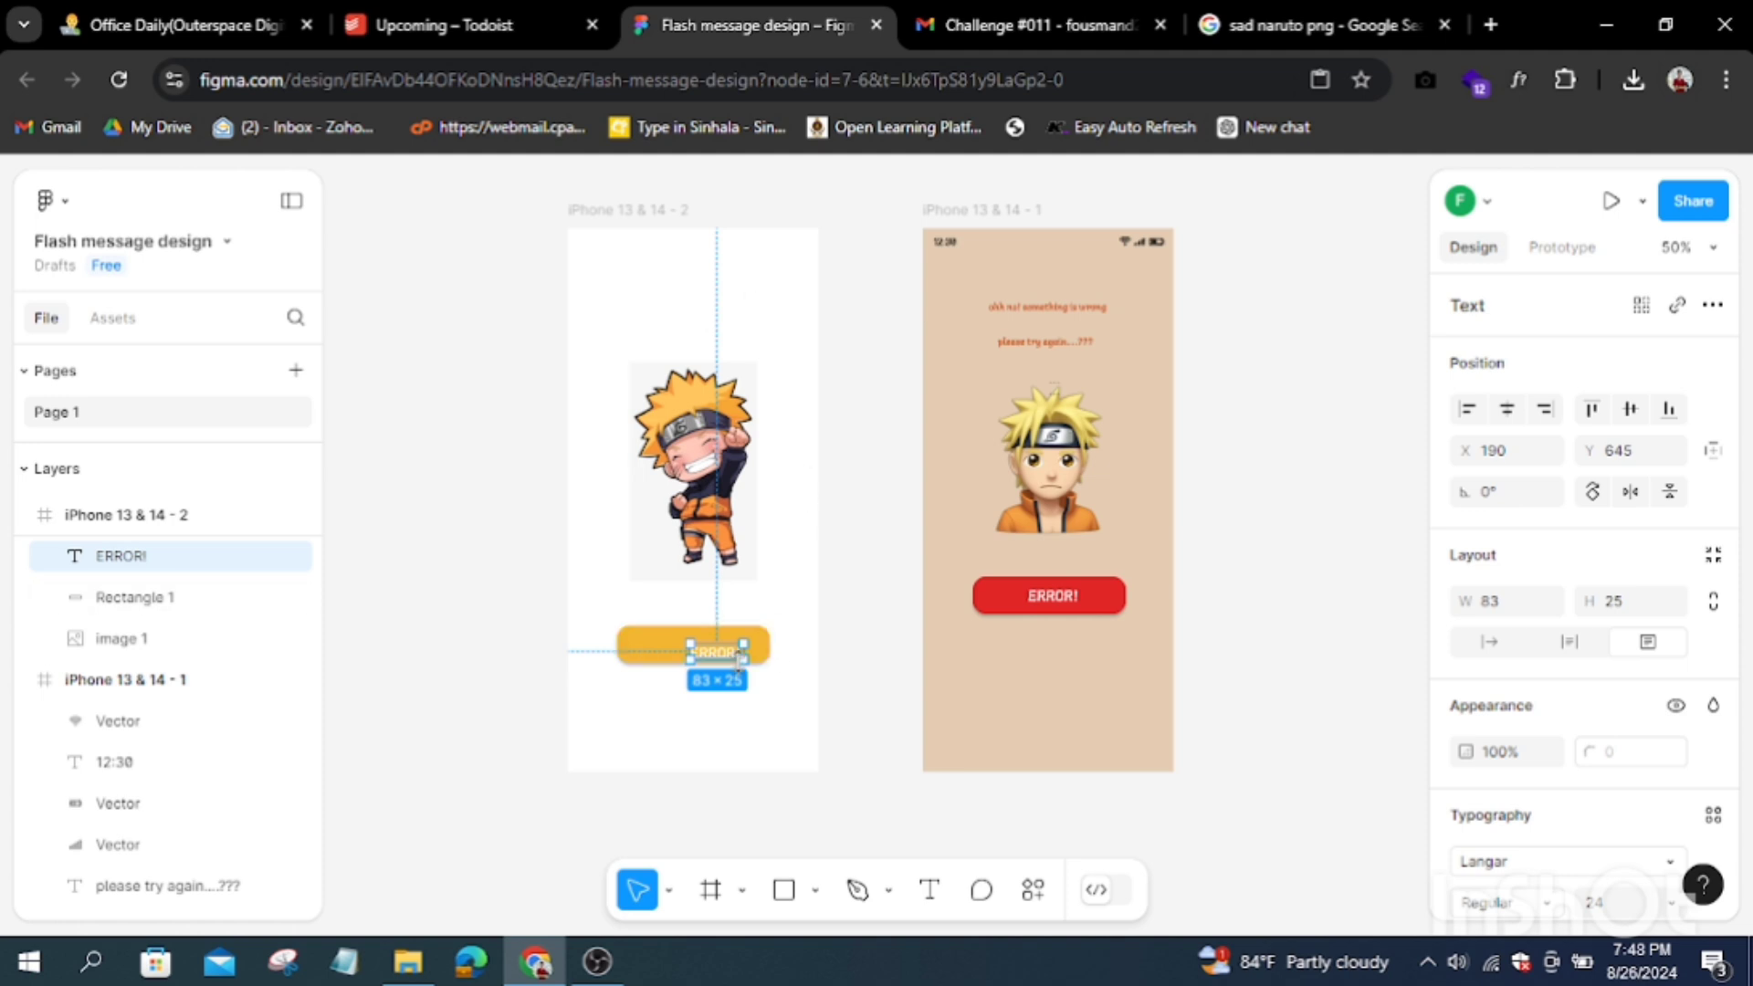
pyautogui.moveTo(724, 649); pyautogui.dragTo(701, 641)
# Step: Change the label text to SUCCESS and widen its text box to 98
pyautogui.doubleClick(718, 648)
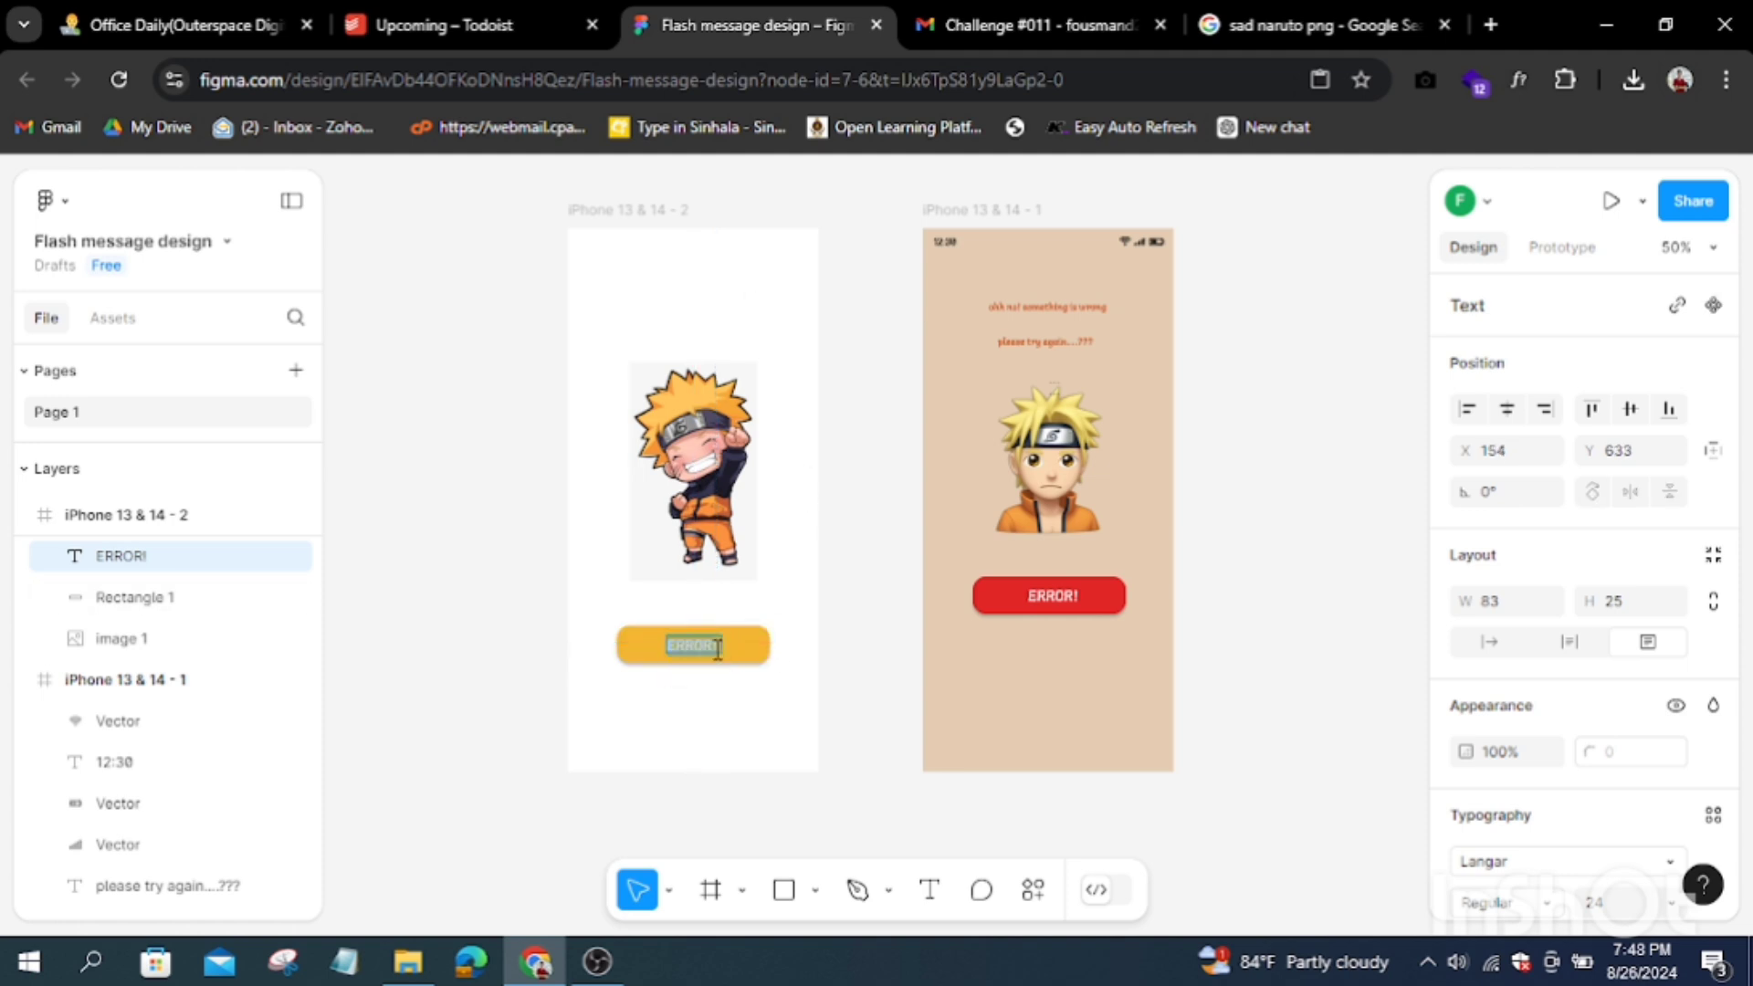
pyautogui.press('BackSpace')
pyautogui.write('SUCCESS')
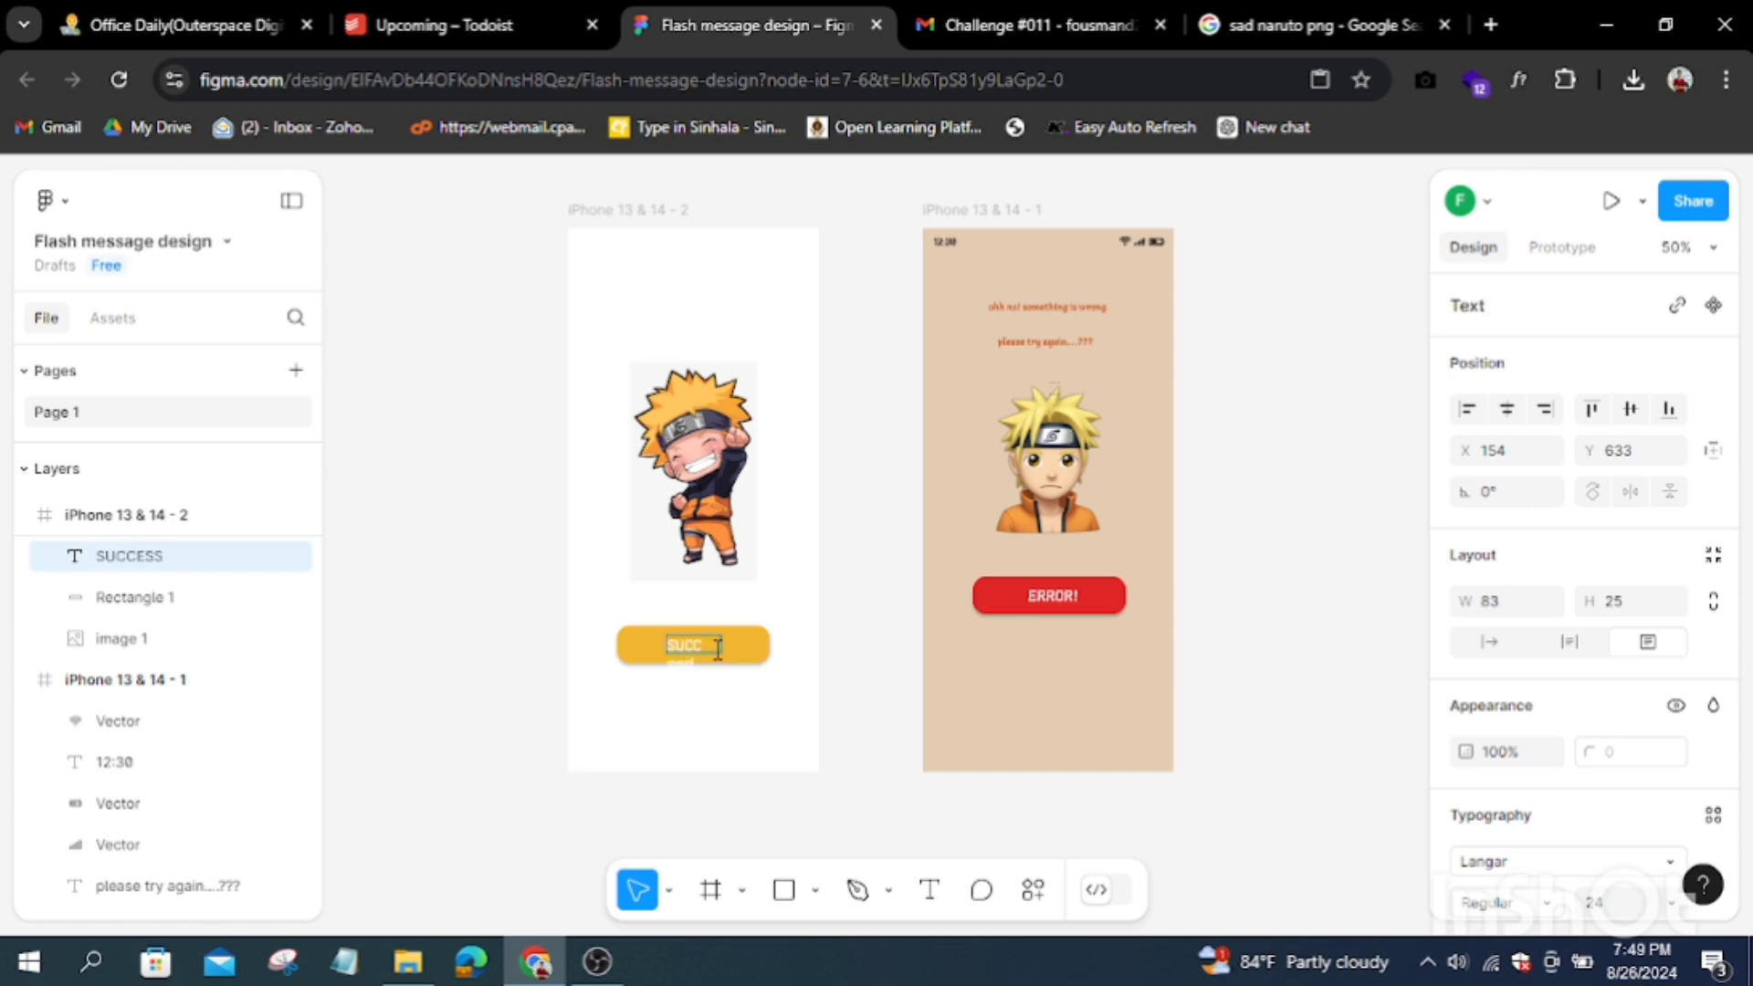
pyautogui.press('Escape')
pyautogui.moveTo(727, 645); pyautogui.dragTo(735, 645)
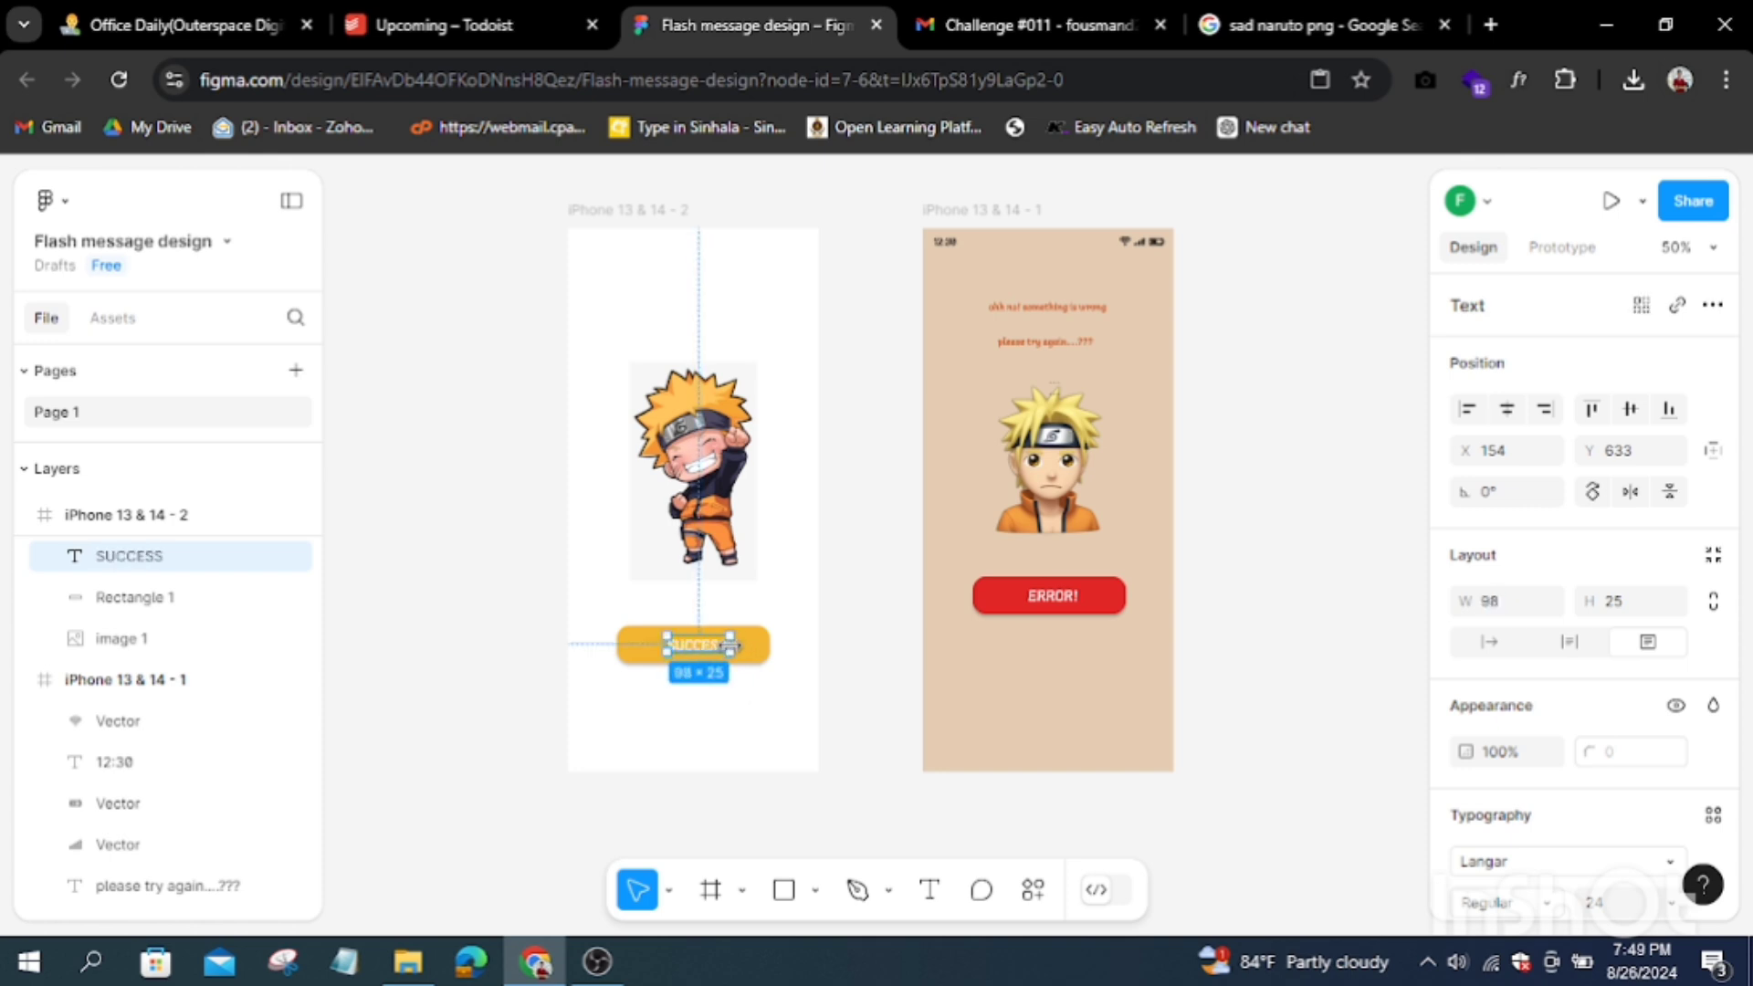
pyautogui.click(747, 726)
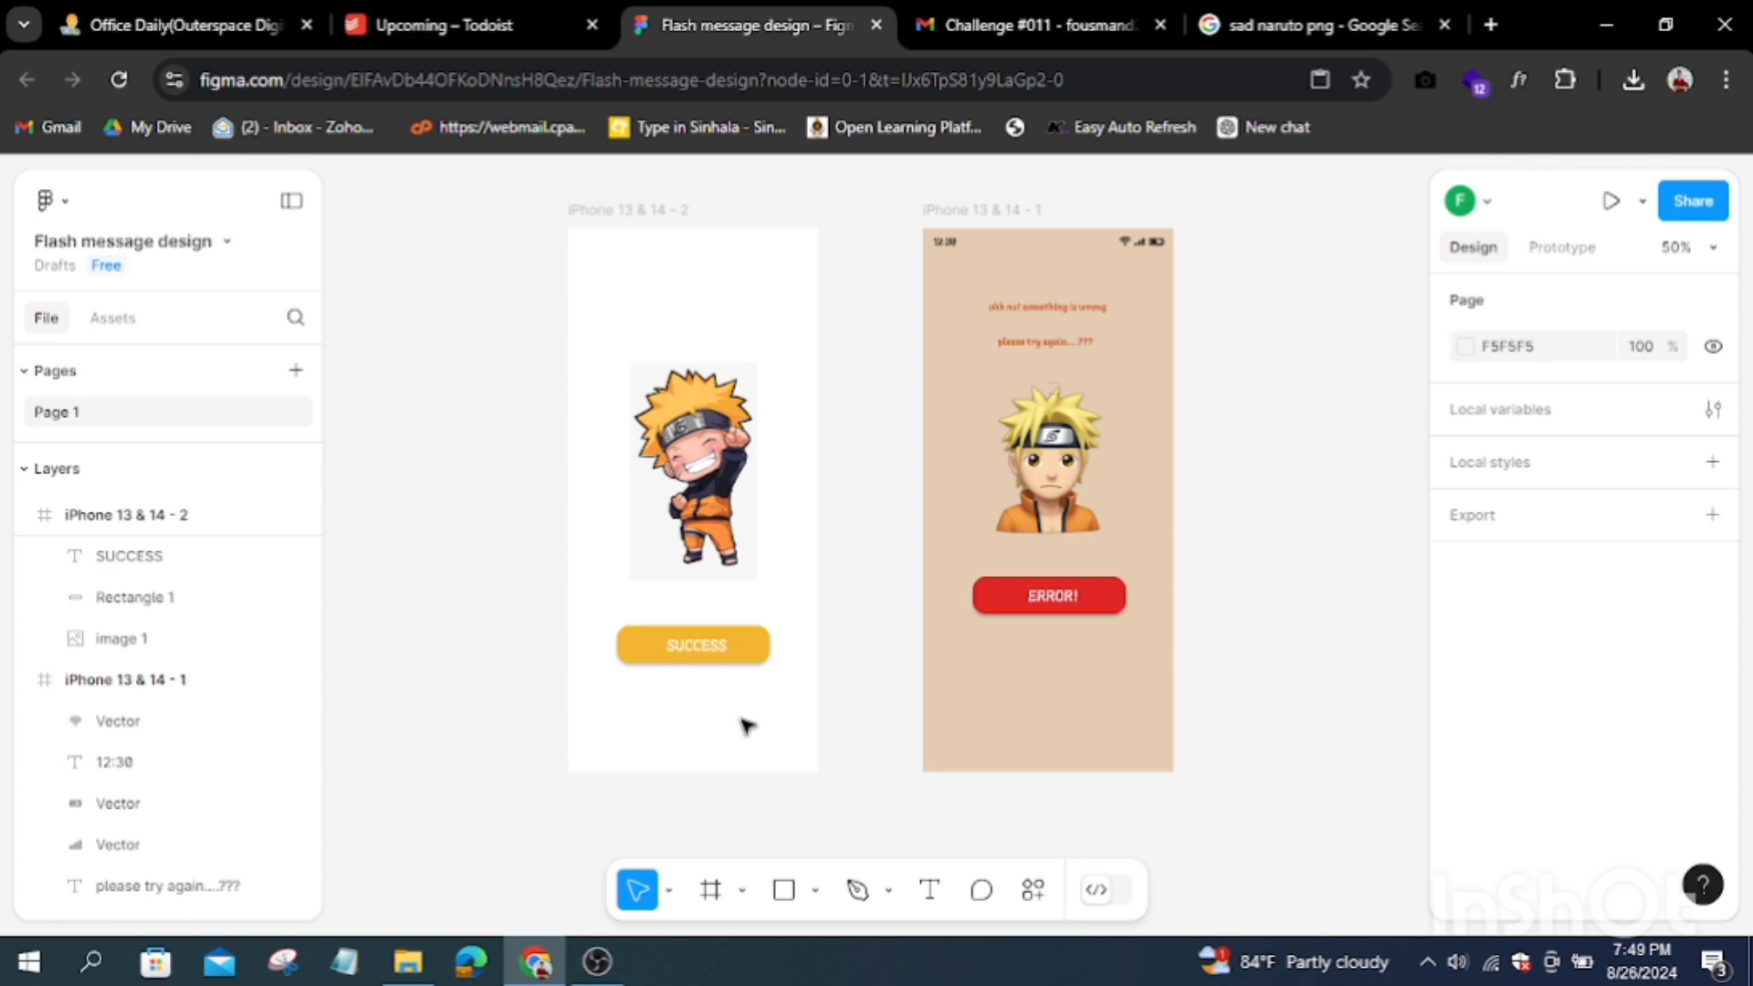
# Step: Check the label and Naruto image, then select the second phone screen's background fill
pyautogui.click(703, 644)
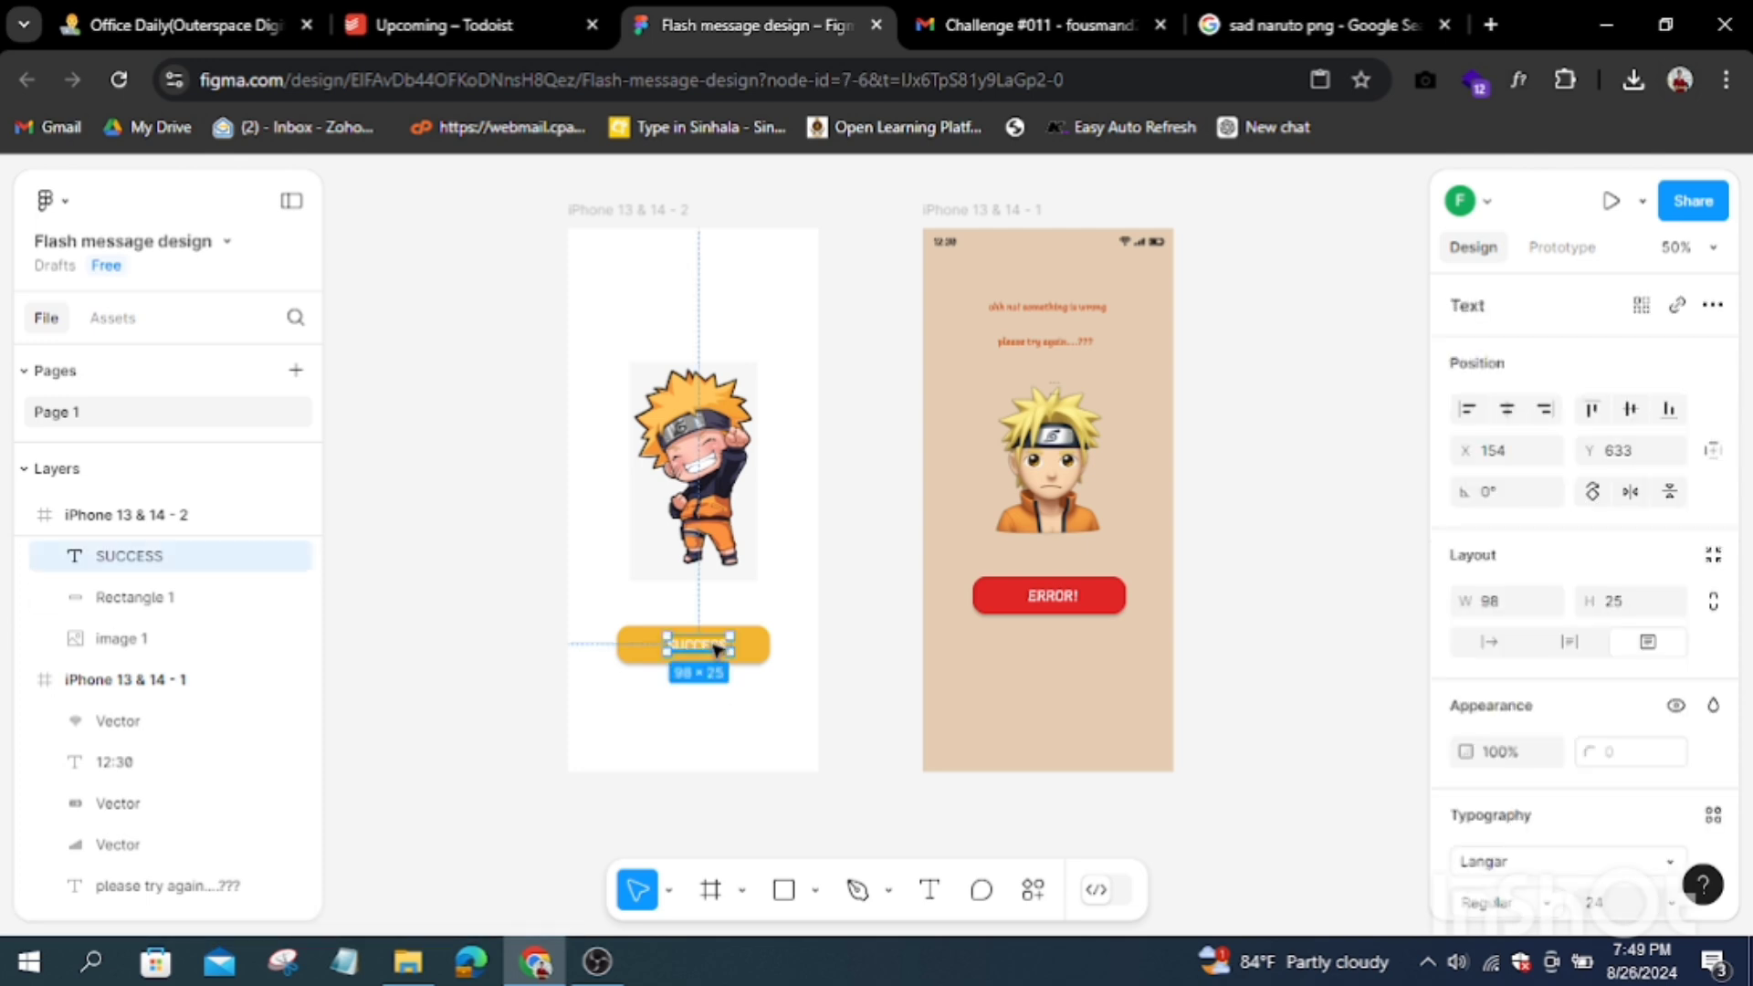
pyautogui.click(739, 743)
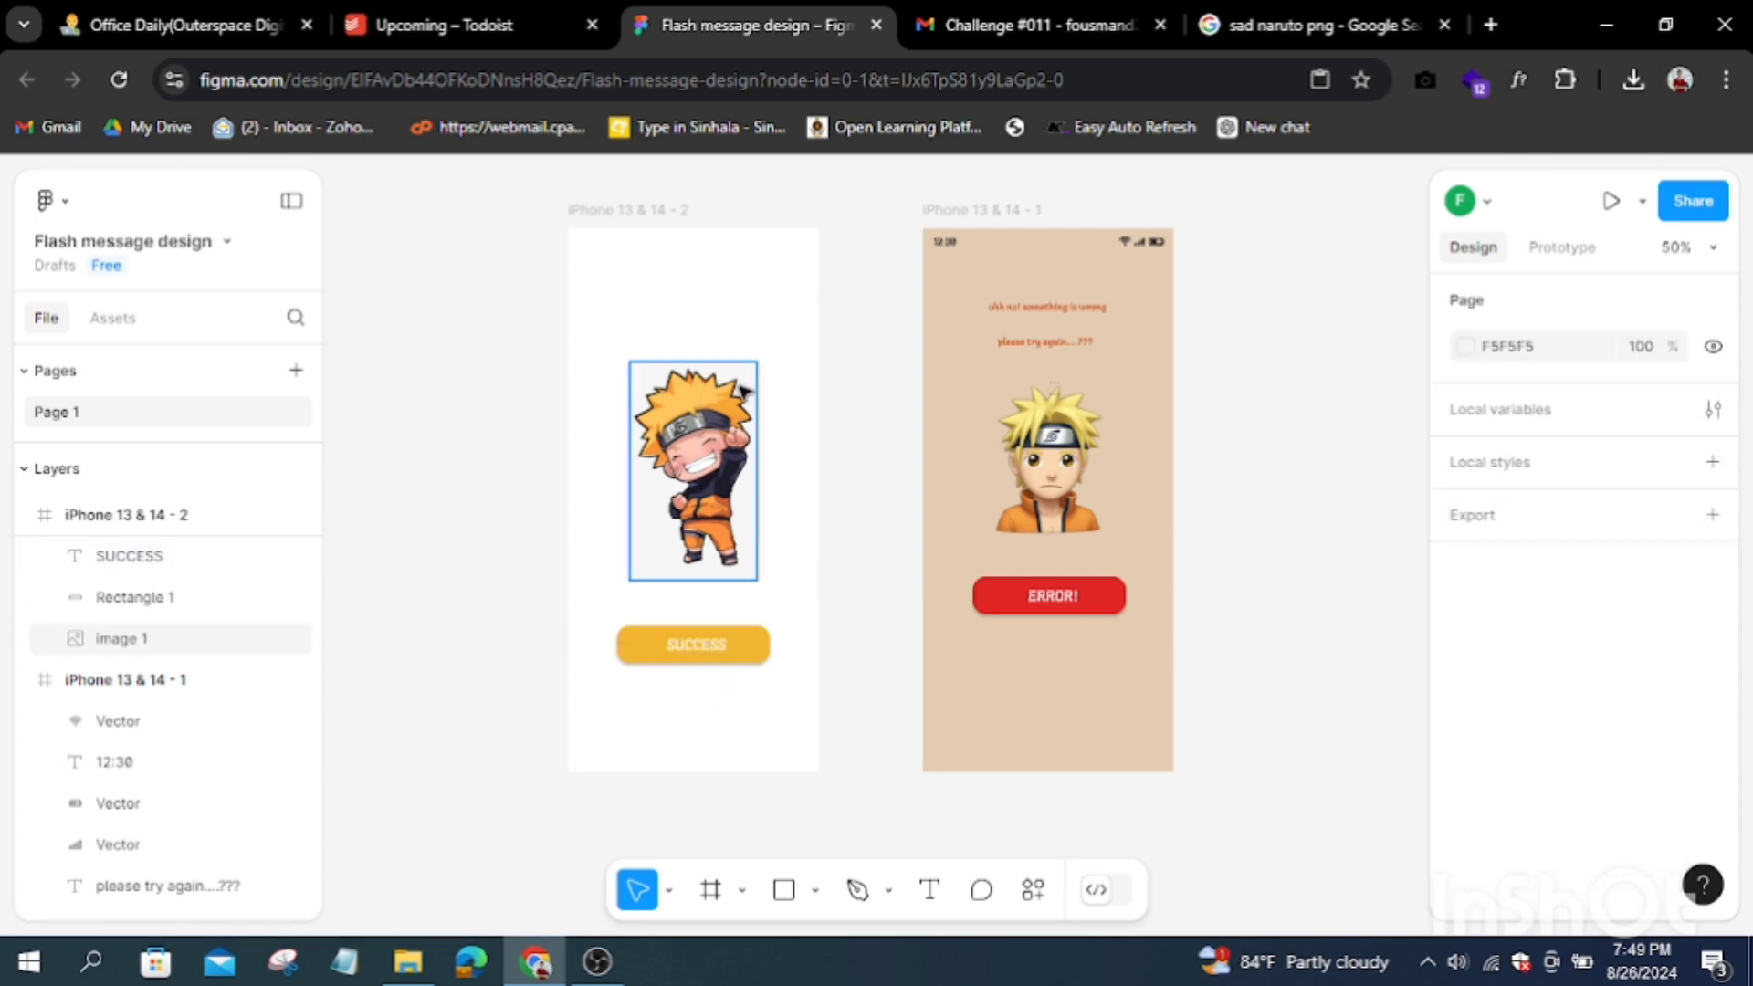
pyautogui.click(721, 512)
pyautogui.click(825, 594)
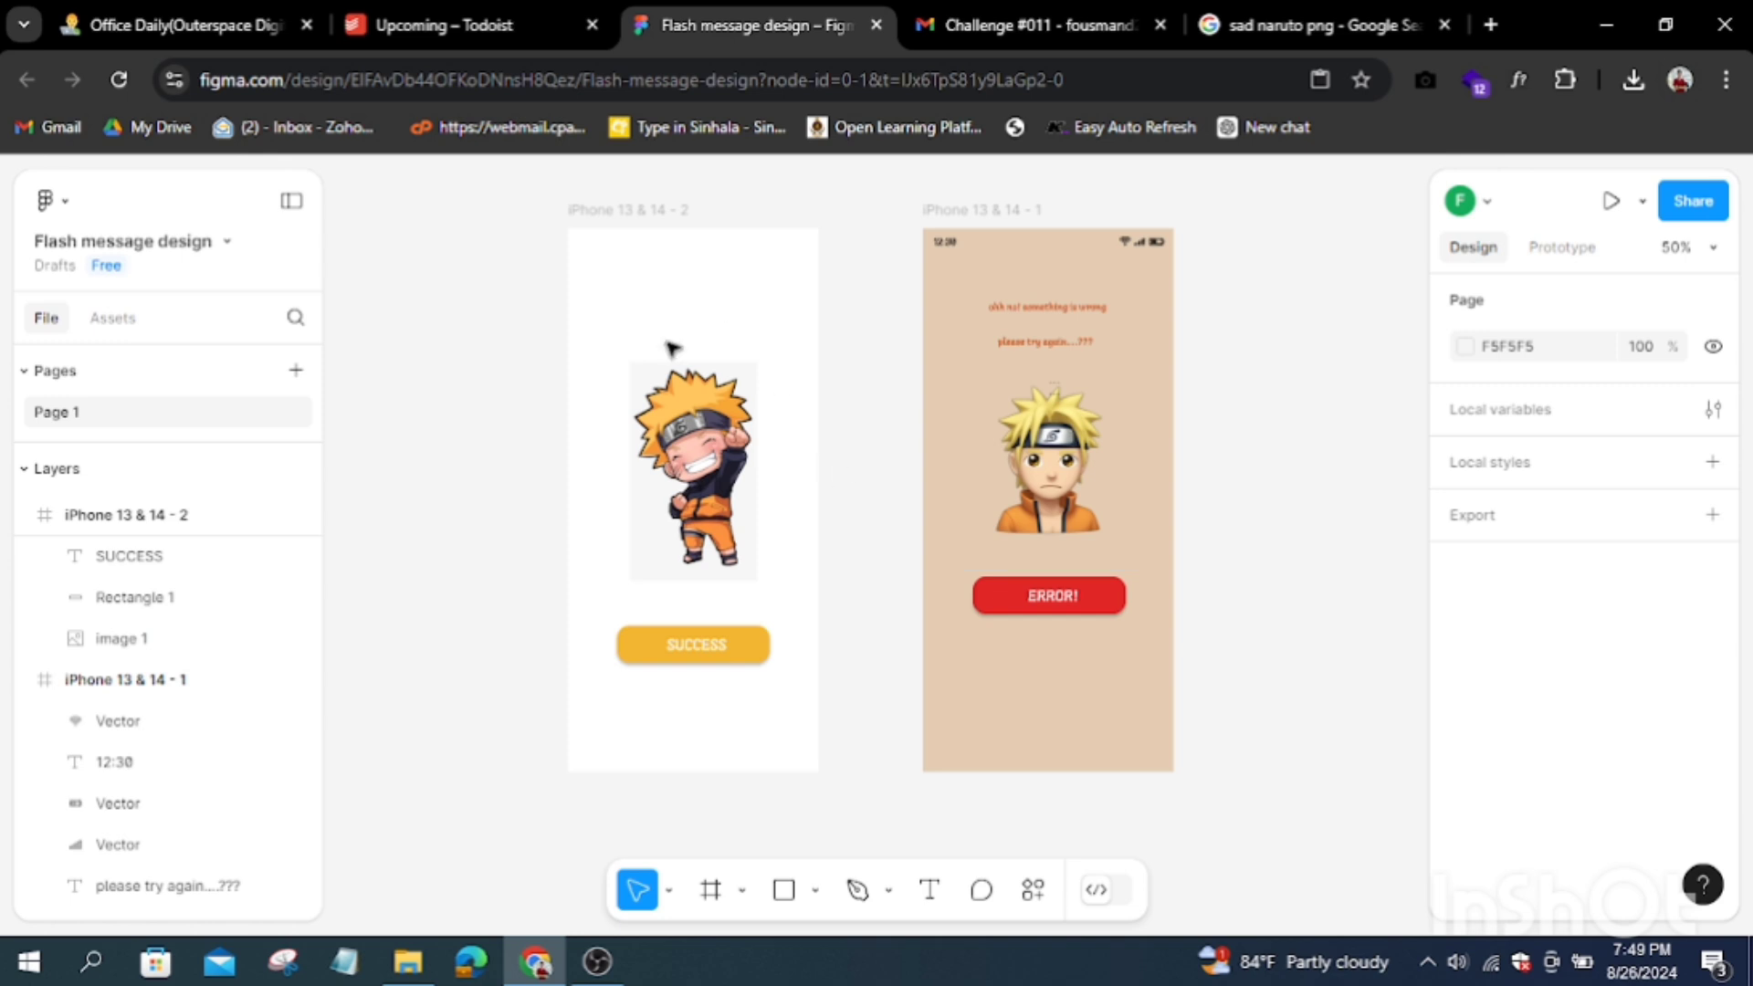
pyautogui.click(108, 517)
pyautogui.click(1468, 861)
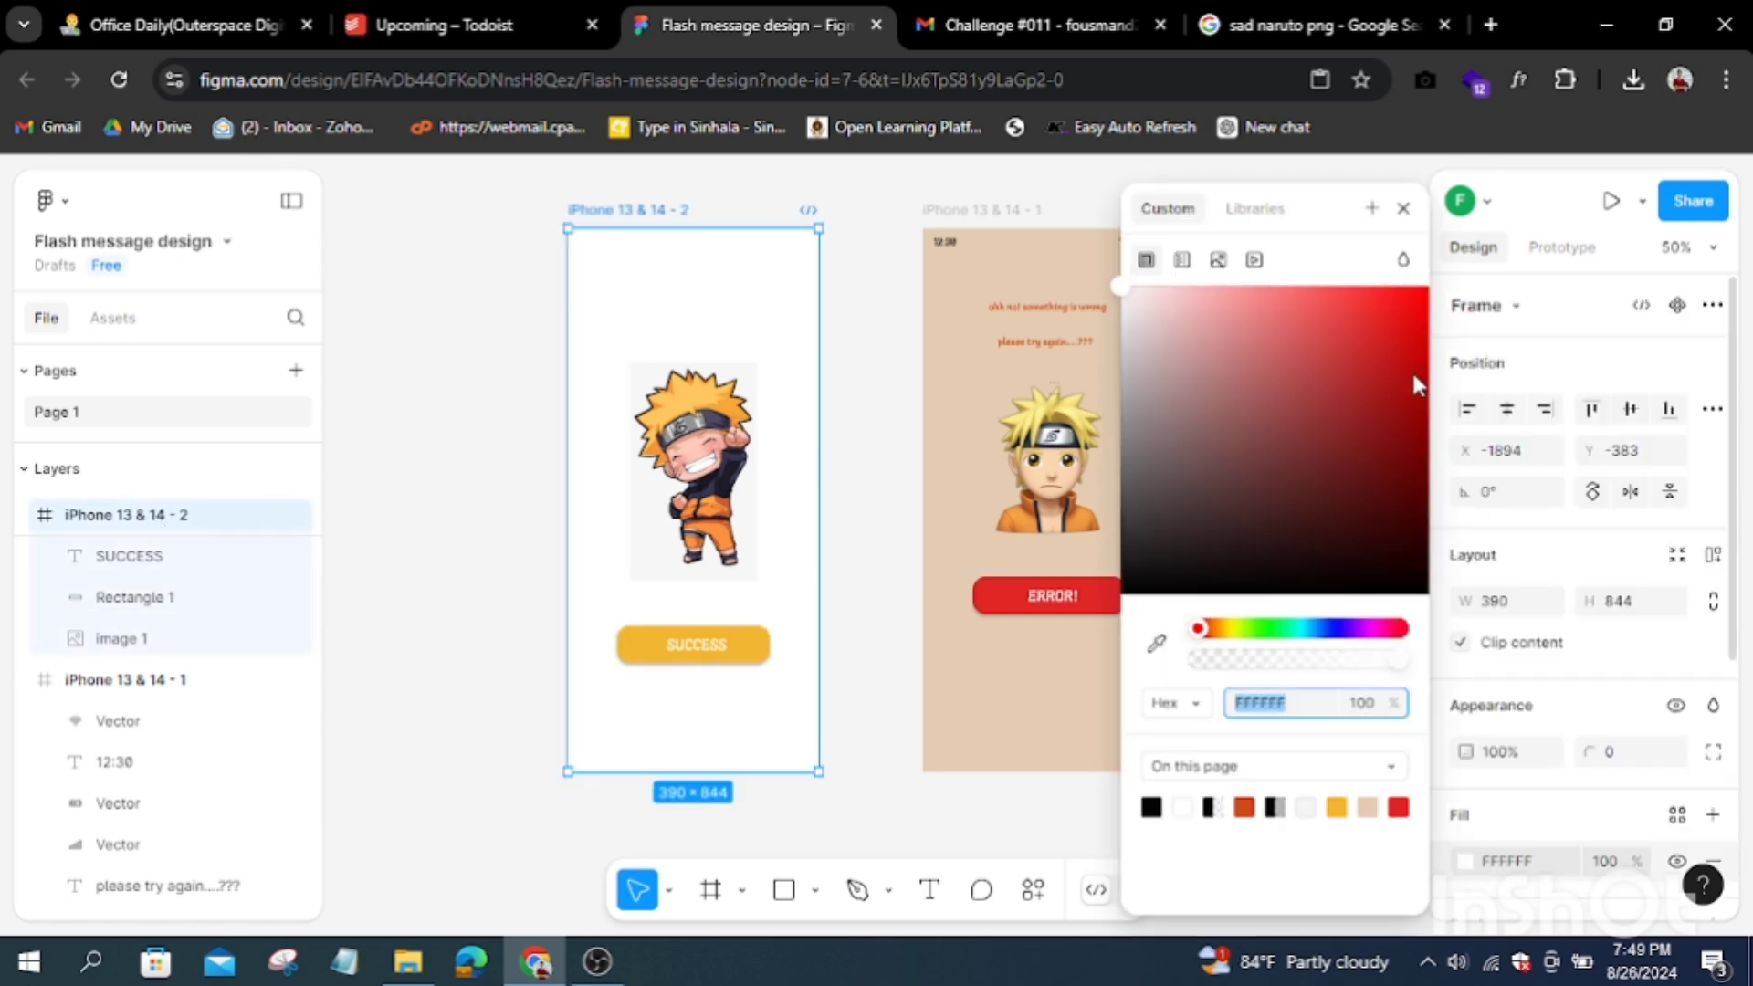
# Step: Tint the second screen's background from pure white to off-white FAFAFA
pyautogui.moveTo(1136, 387); pyautogui.dragTo(1117, 307)
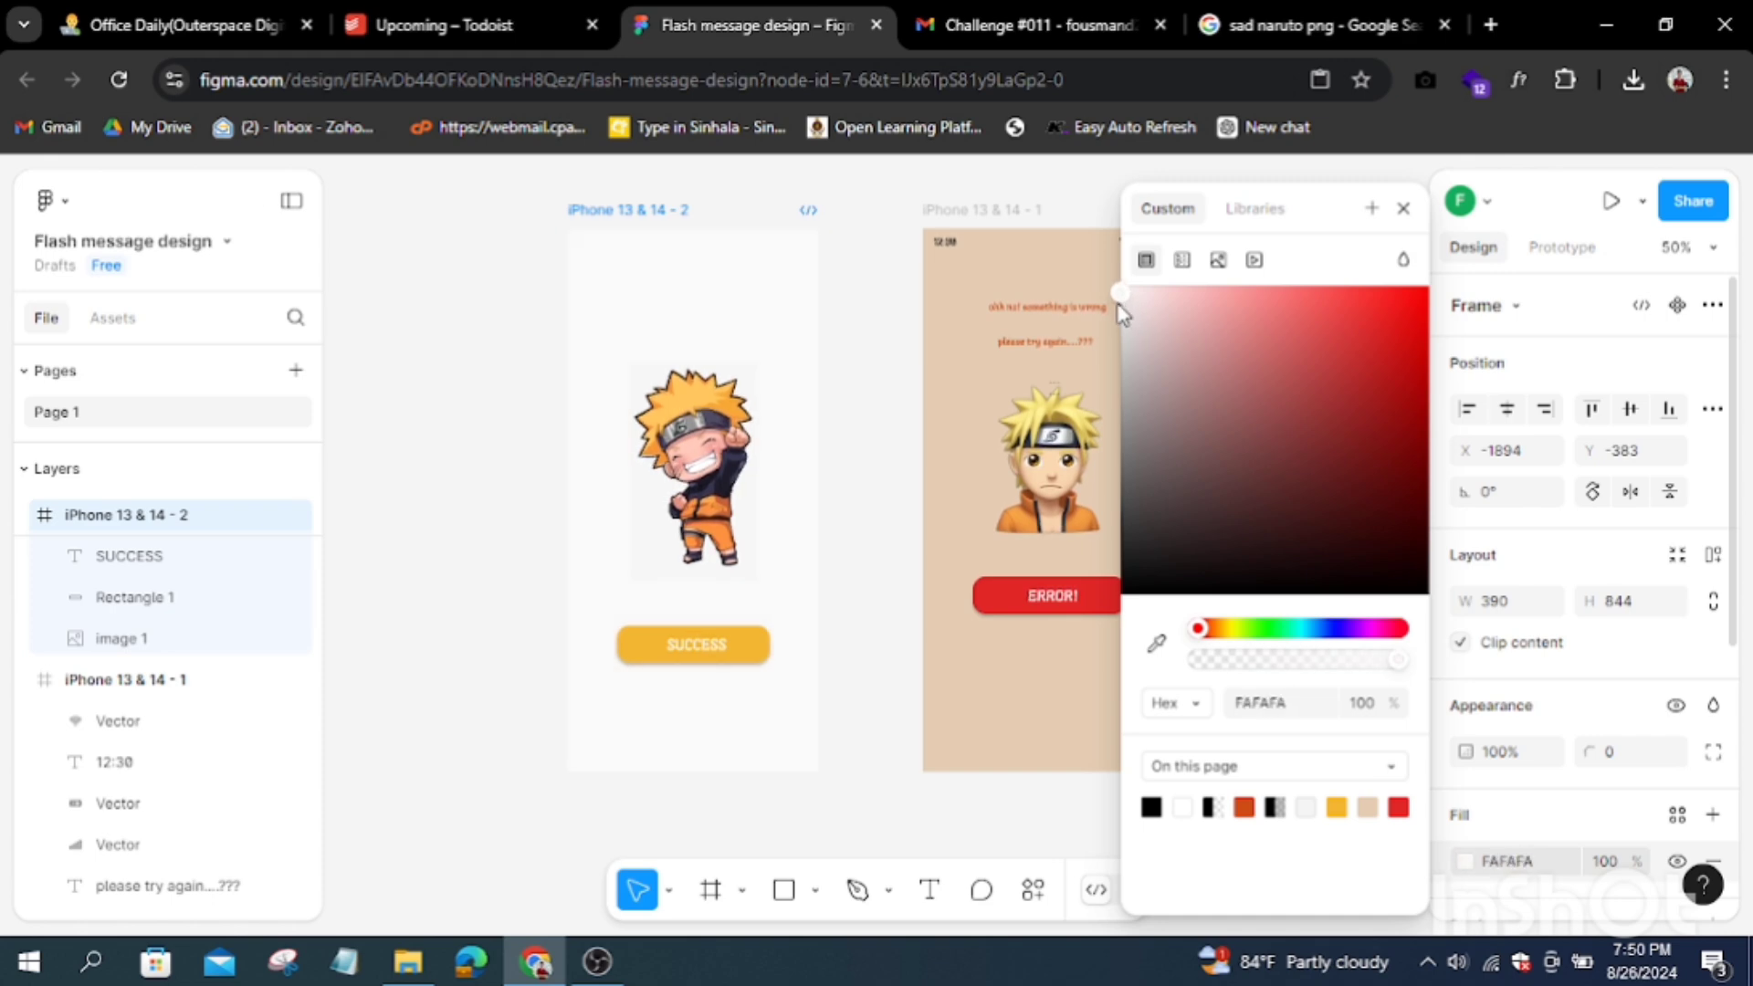
pyautogui.click(408, 387)
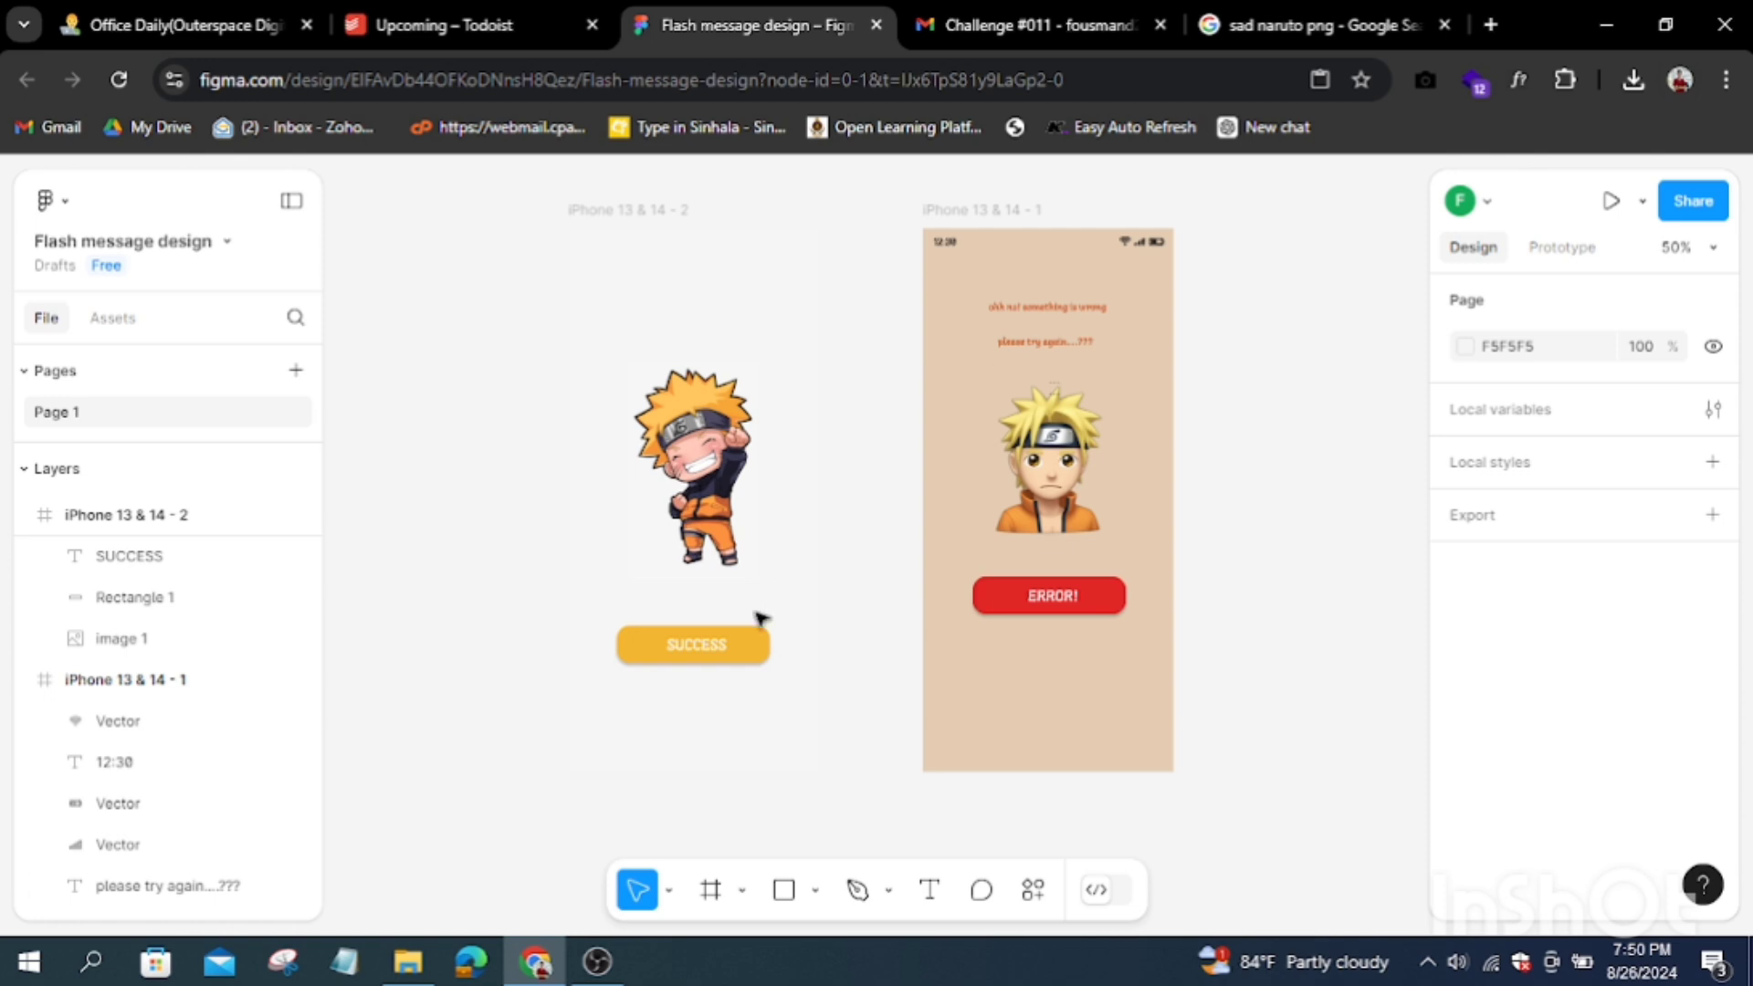
# Step: Shift the happy Naruto image a few pixels left, then select the second screen
pyautogui.click(744, 516)
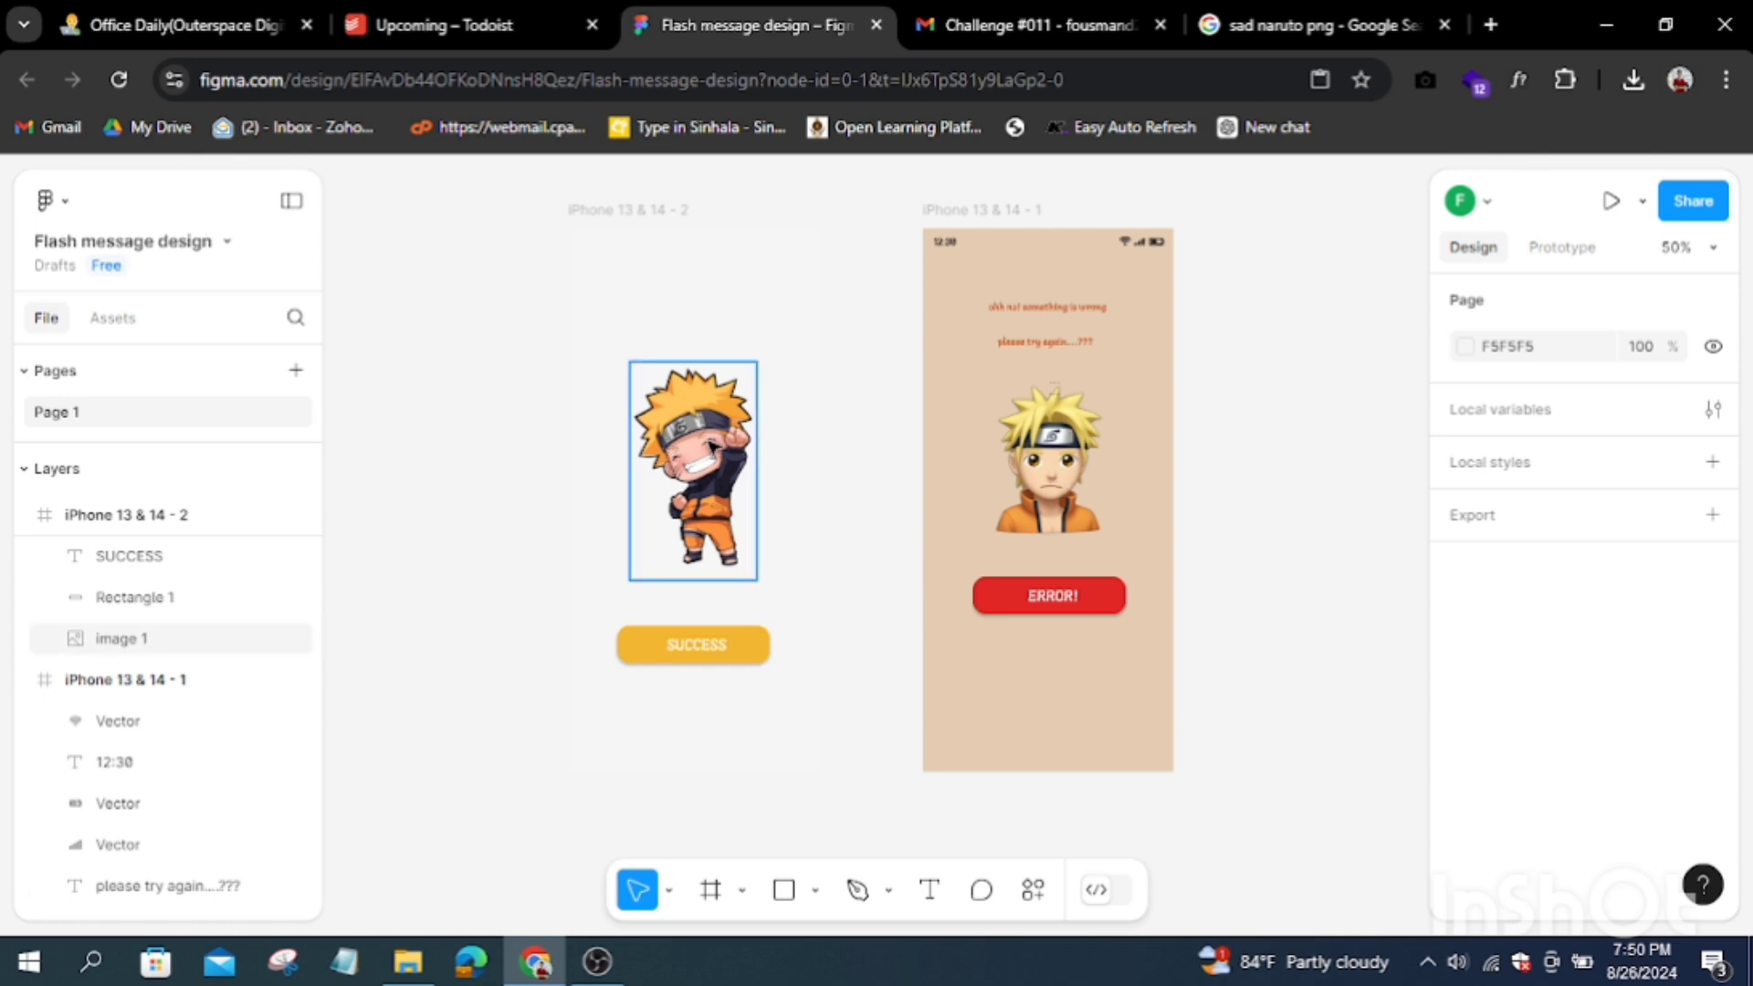
pyautogui.moveTo(707, 447); pyautogui.dragTo(696, 447)
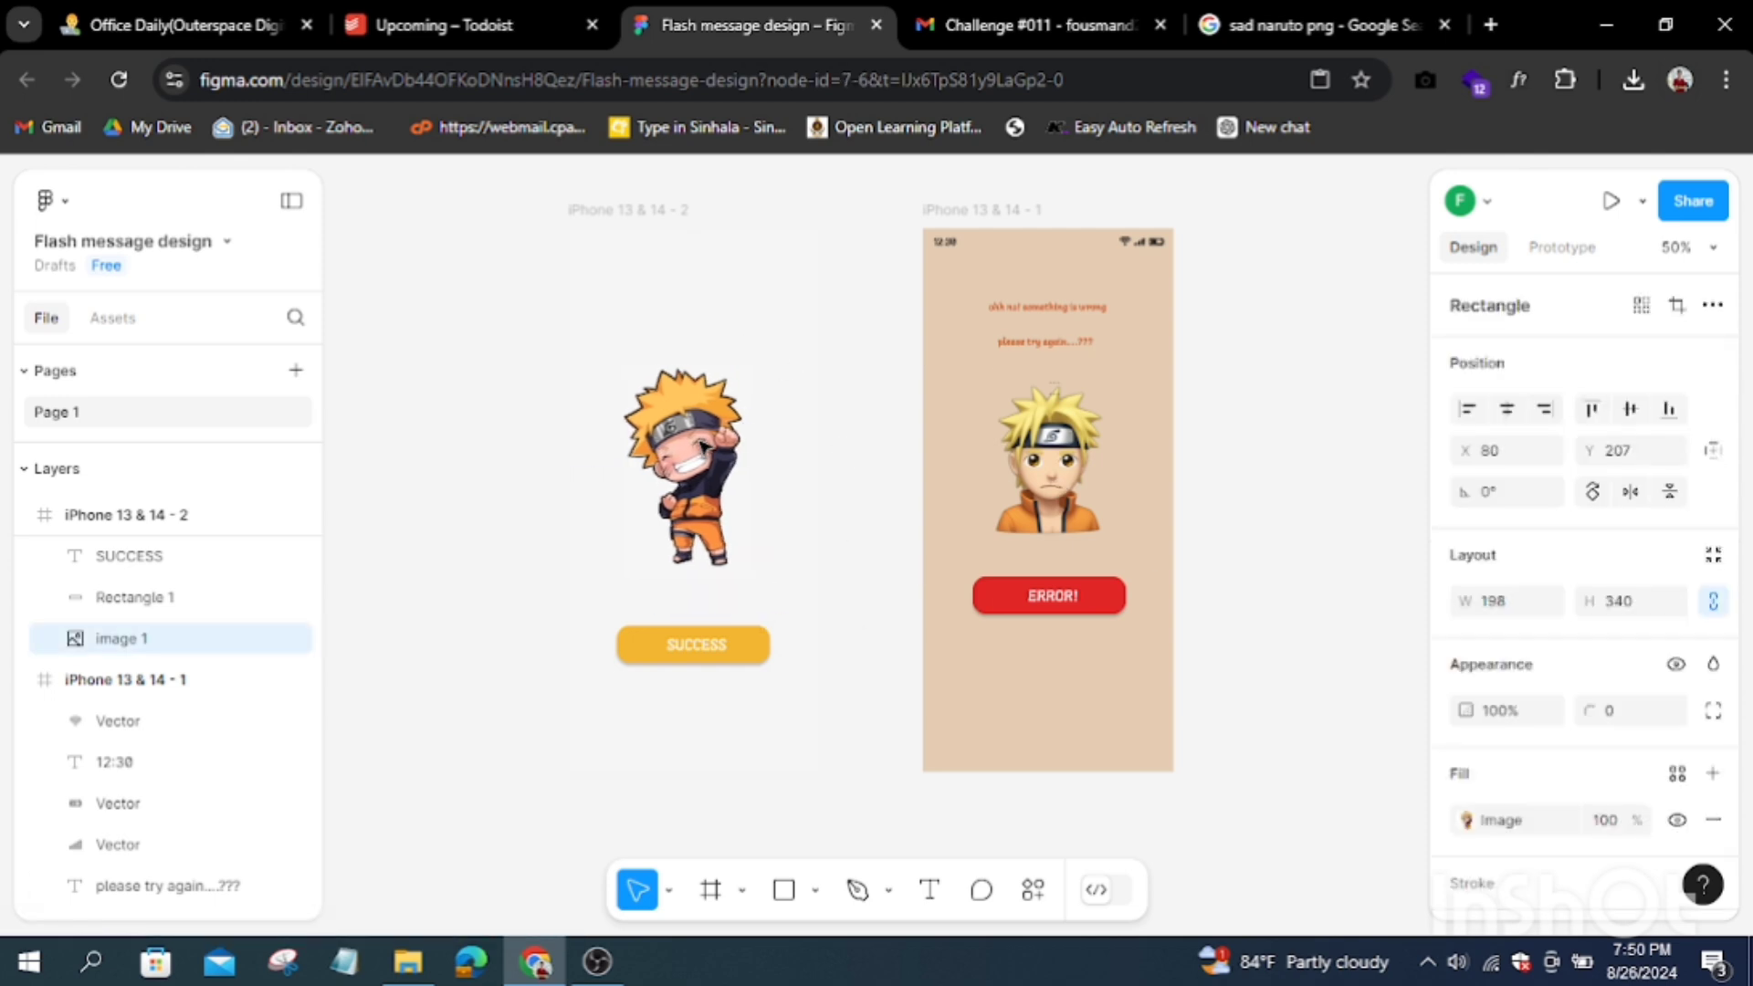
pyautogui.click(425, 473)
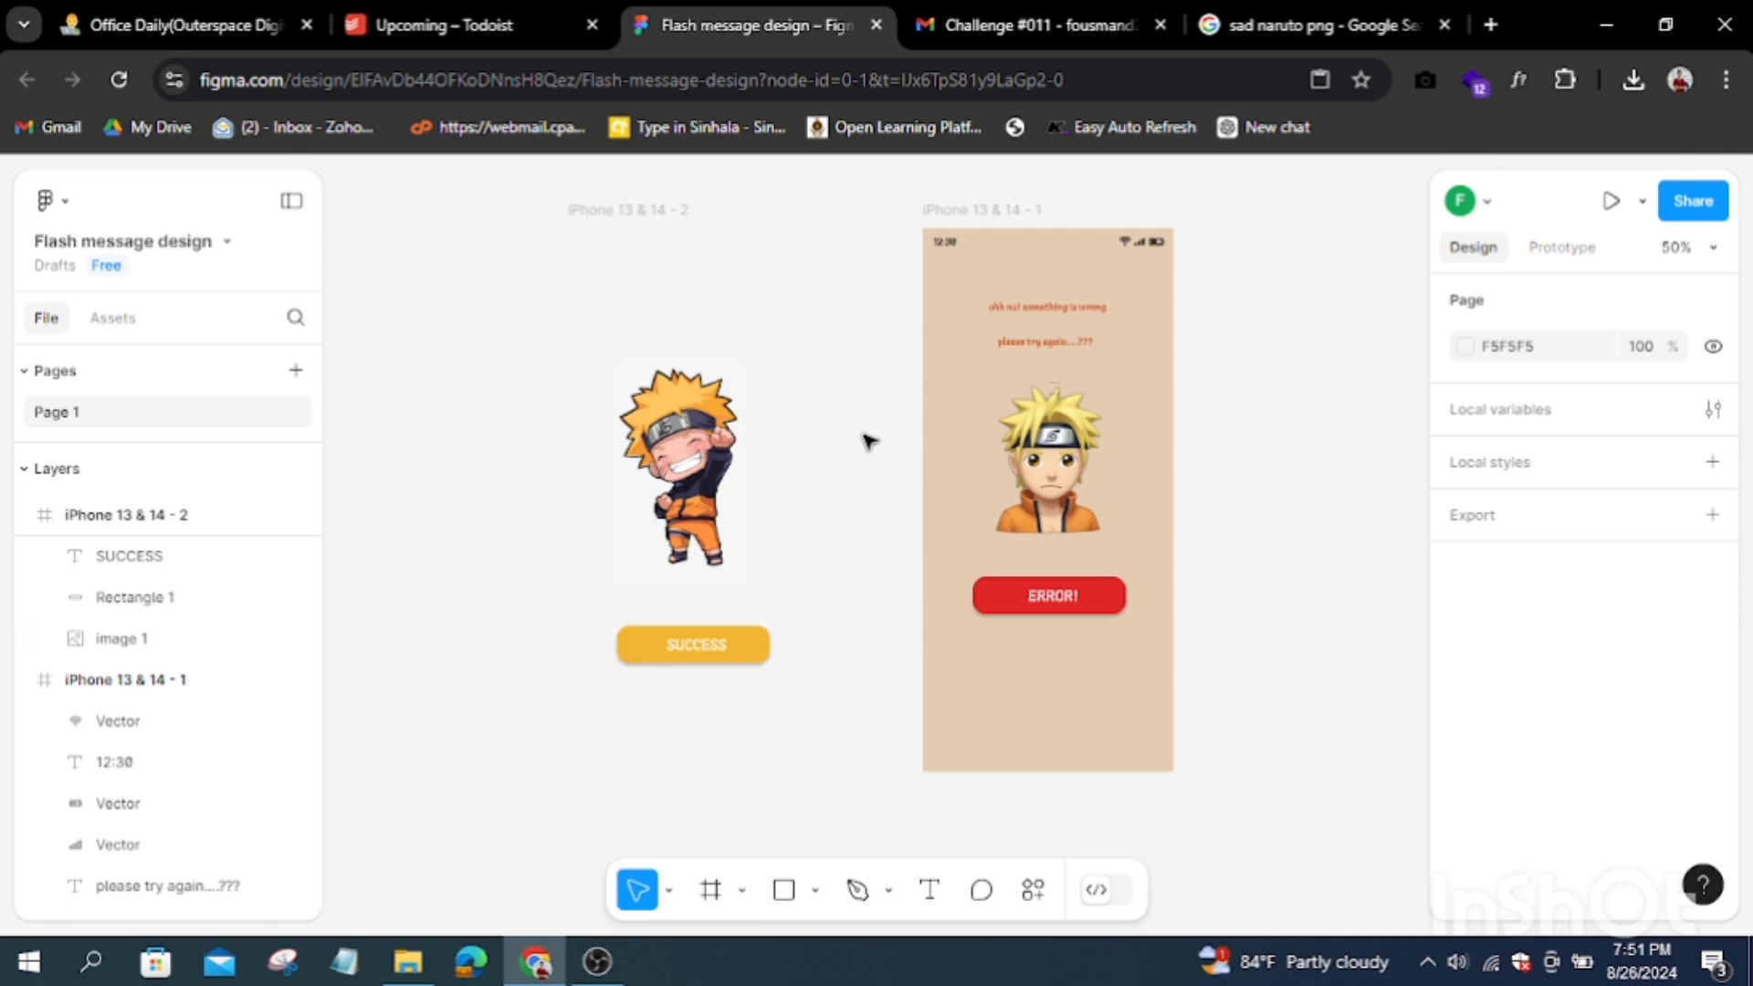
pyautogui.click(264, 516)
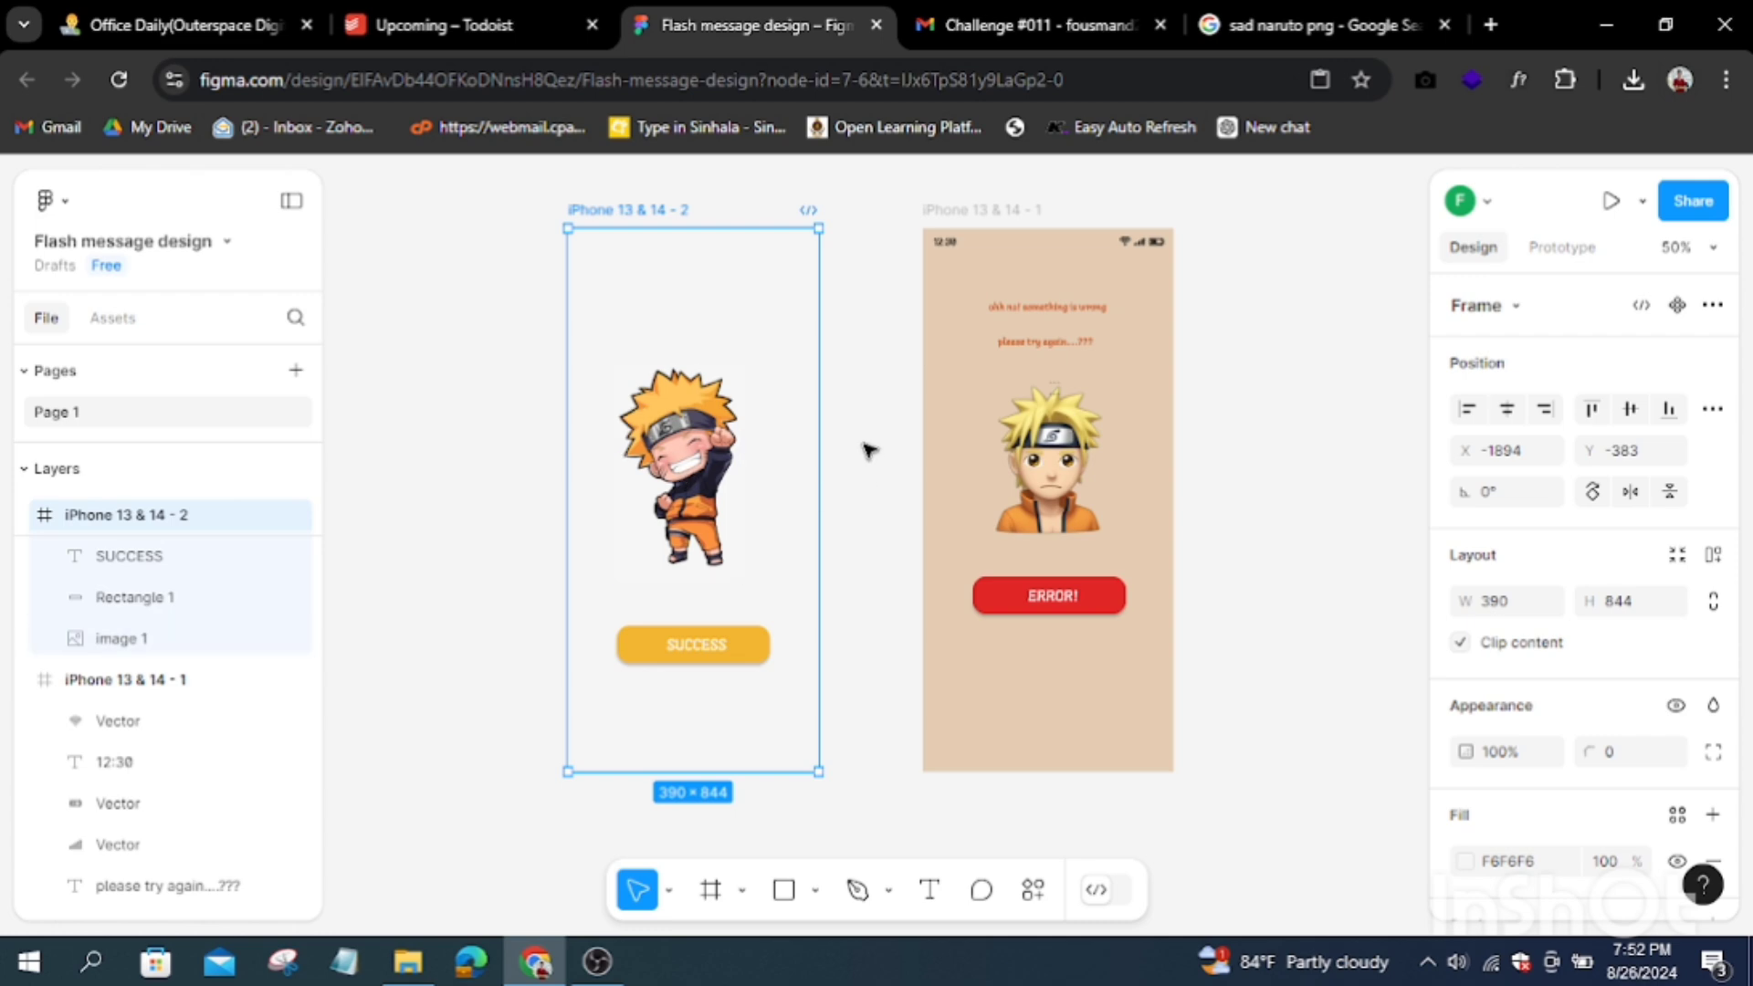
# Step: Zoom to 100% and centre the view on the happy Naruto
pyautogui.click(943, 240)
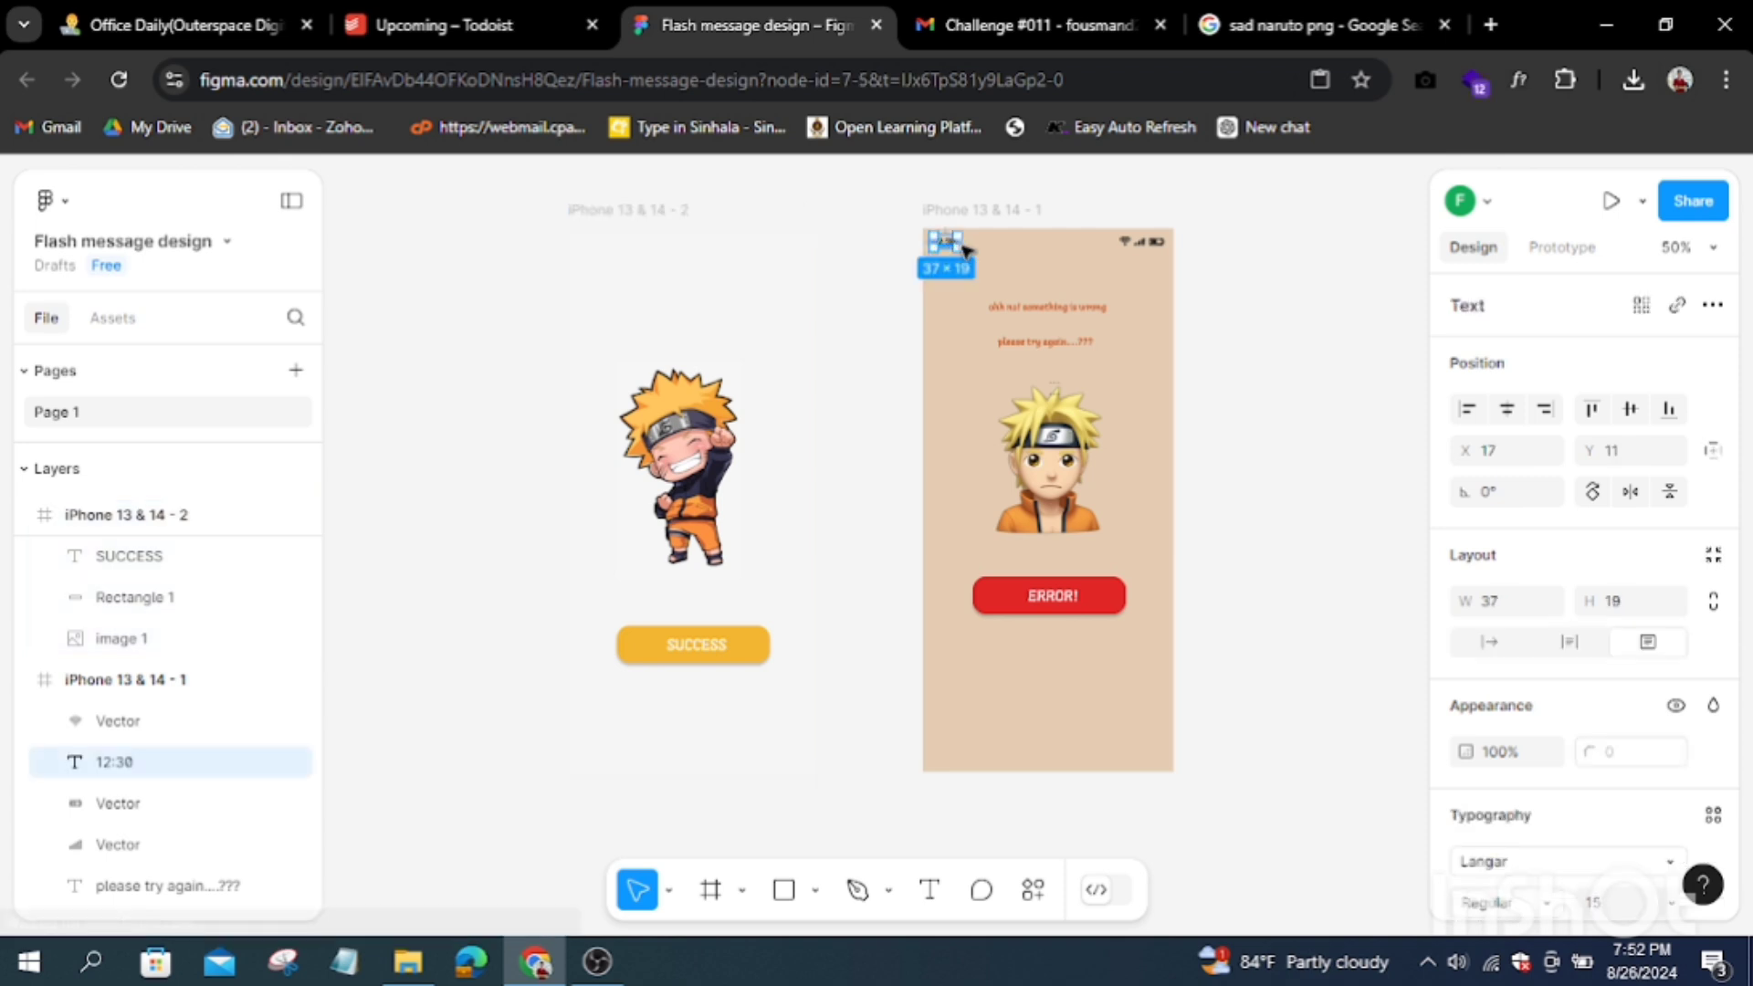
pyautogui.click(899, 289)
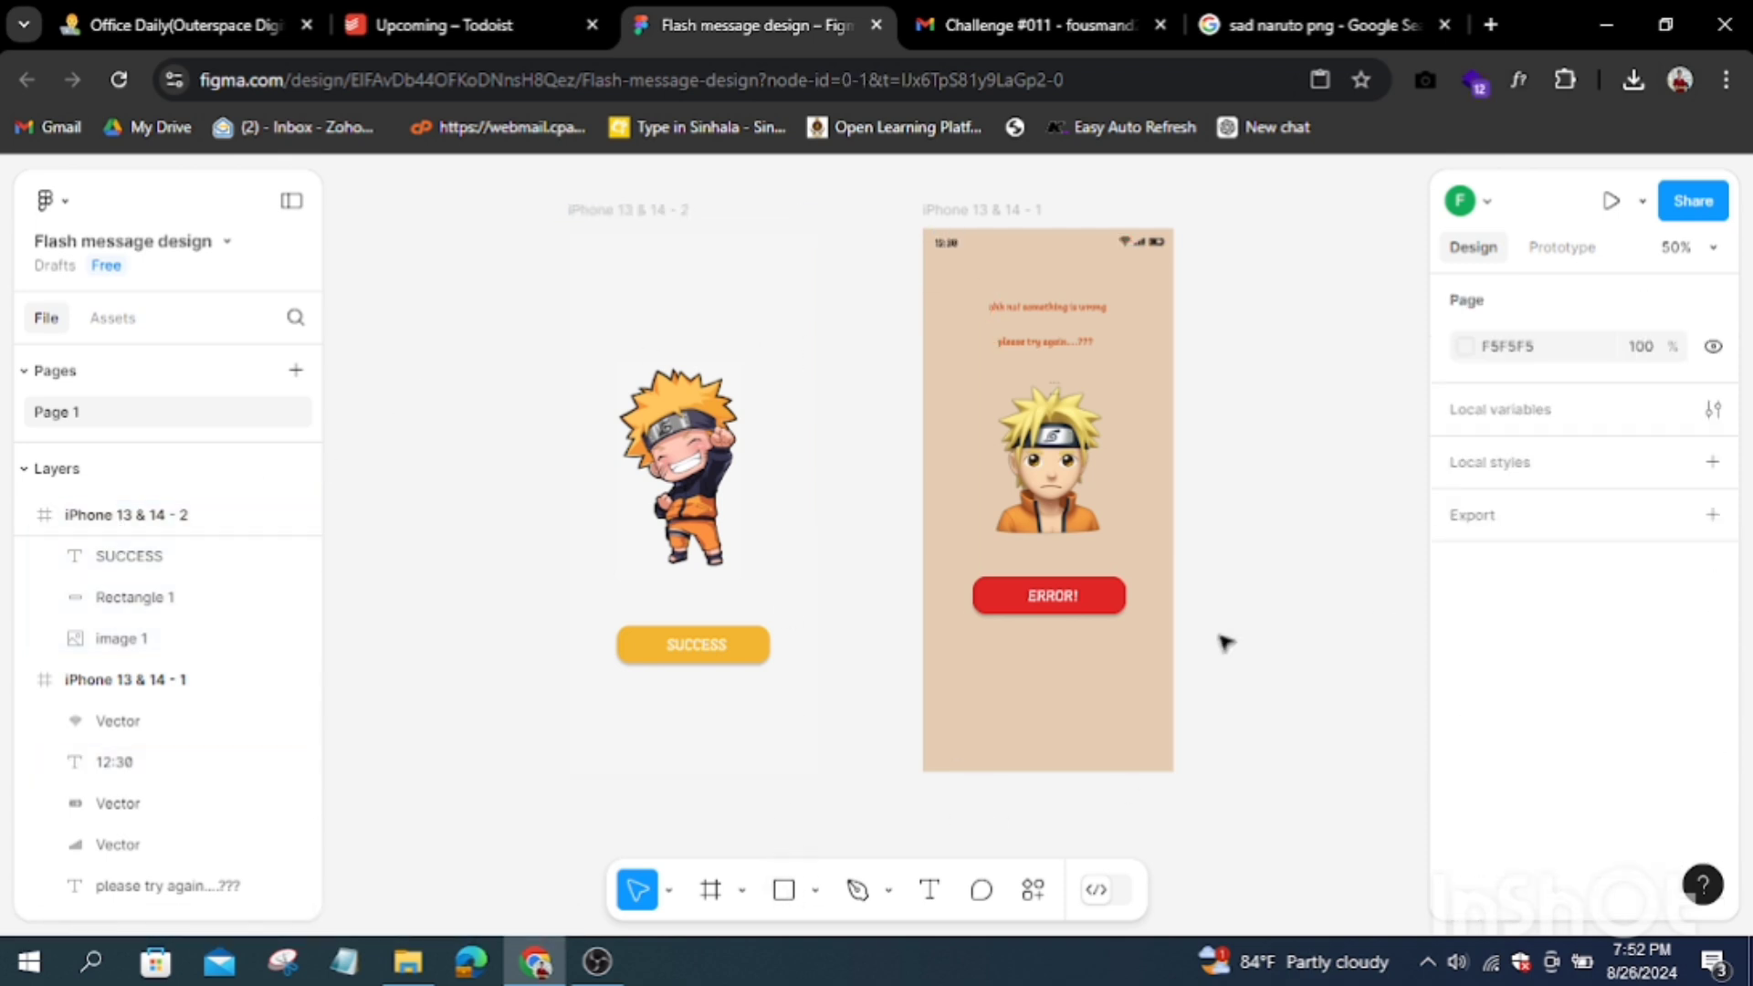
pyautogui.hotkey('shift', '0')
pyautogui.click(669, 889)
pyautogui.click(656, 804)
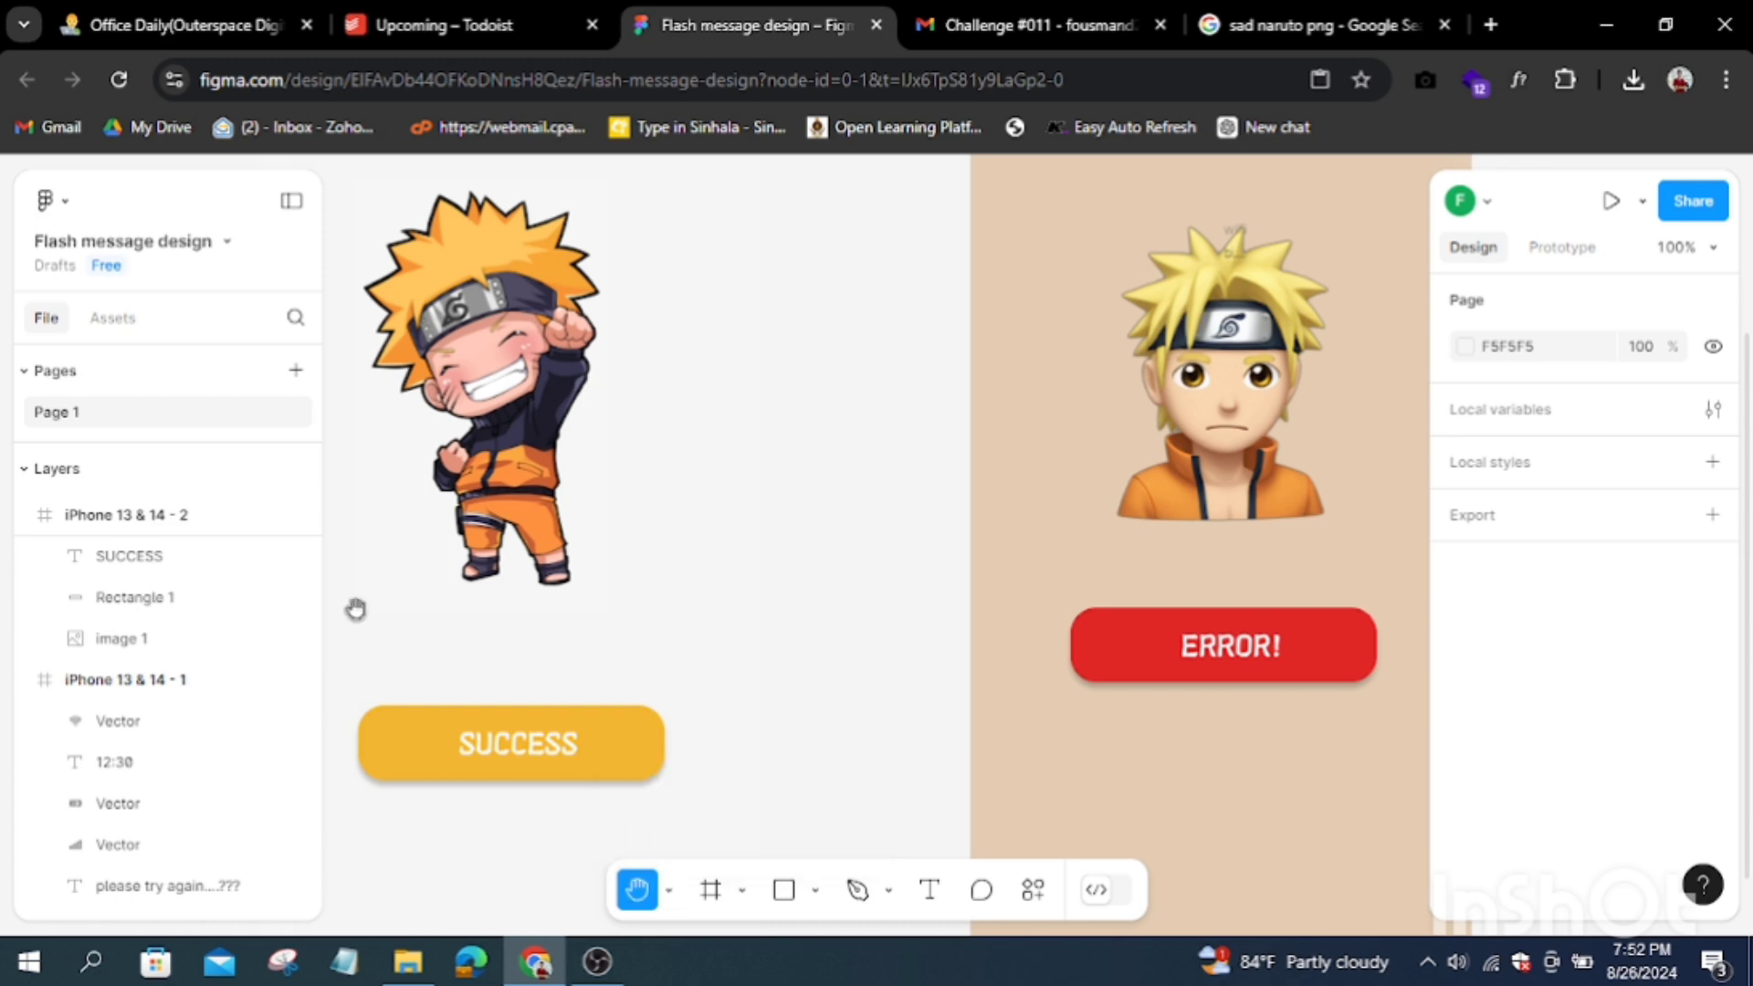
pyautogui.moveTo(356, 609); pyautogui.dragTo(669, 720)
# Step: Add the text 'yes we did it!' above the happy Naruto
pyautogui.click(930, 893)
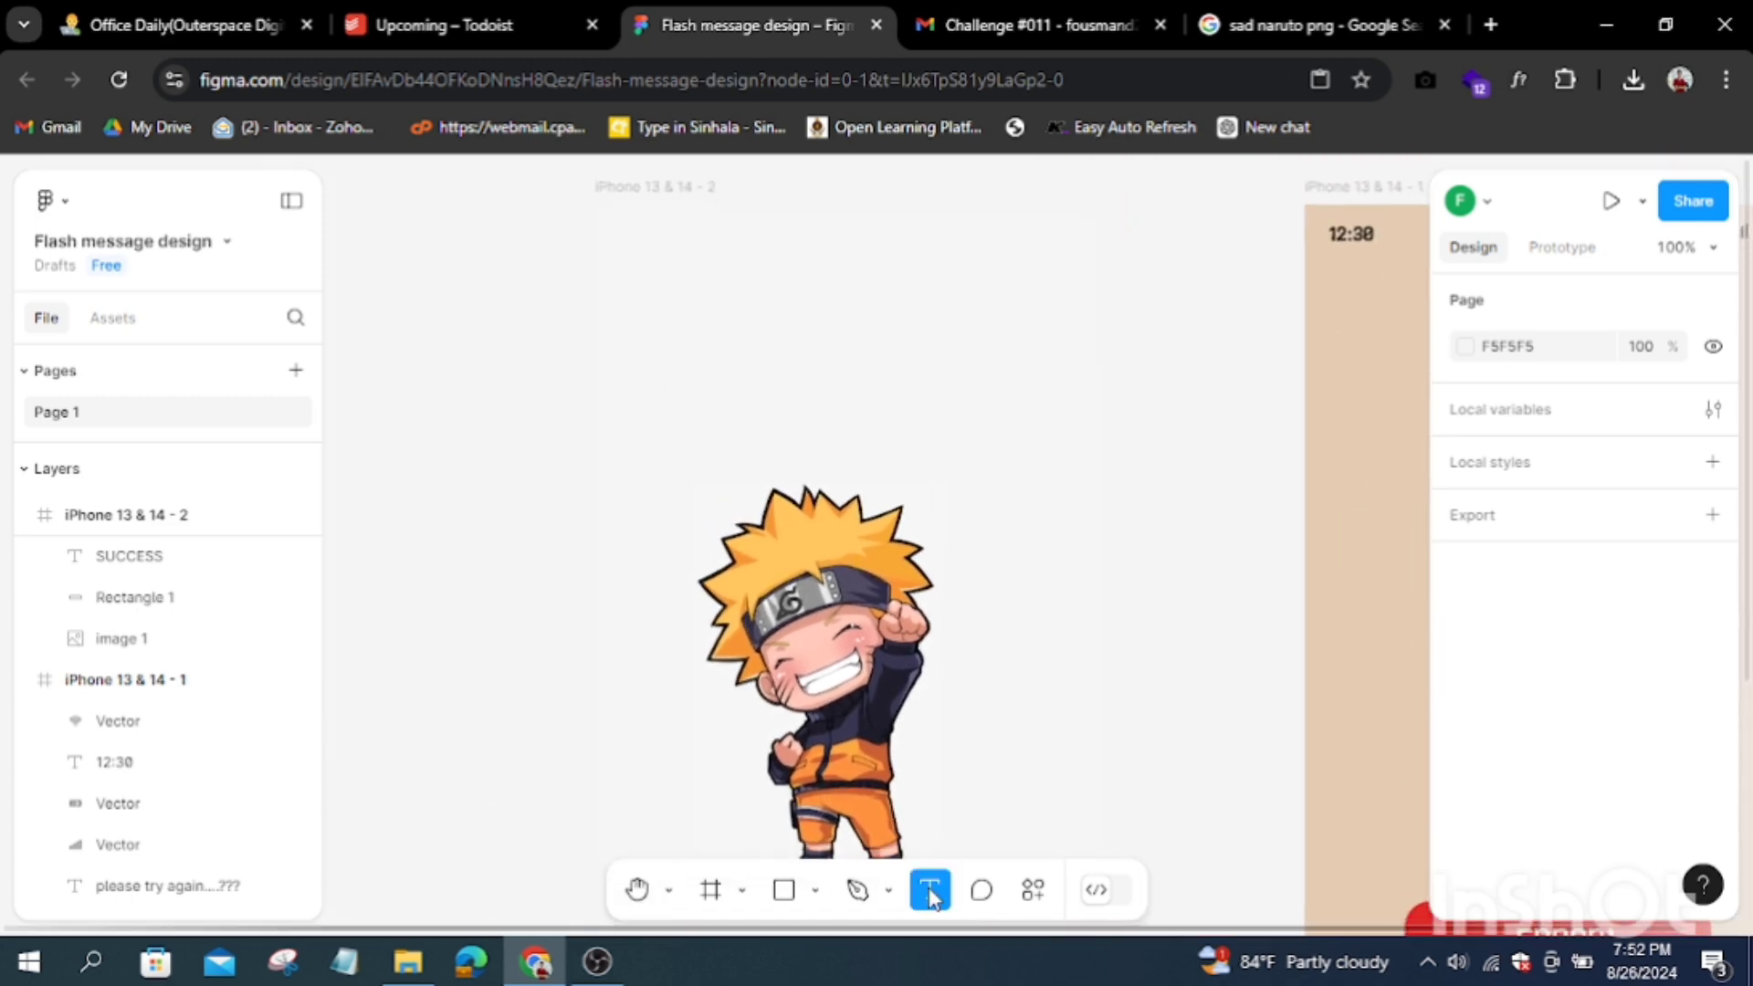
pyautogui.click(756, 358)
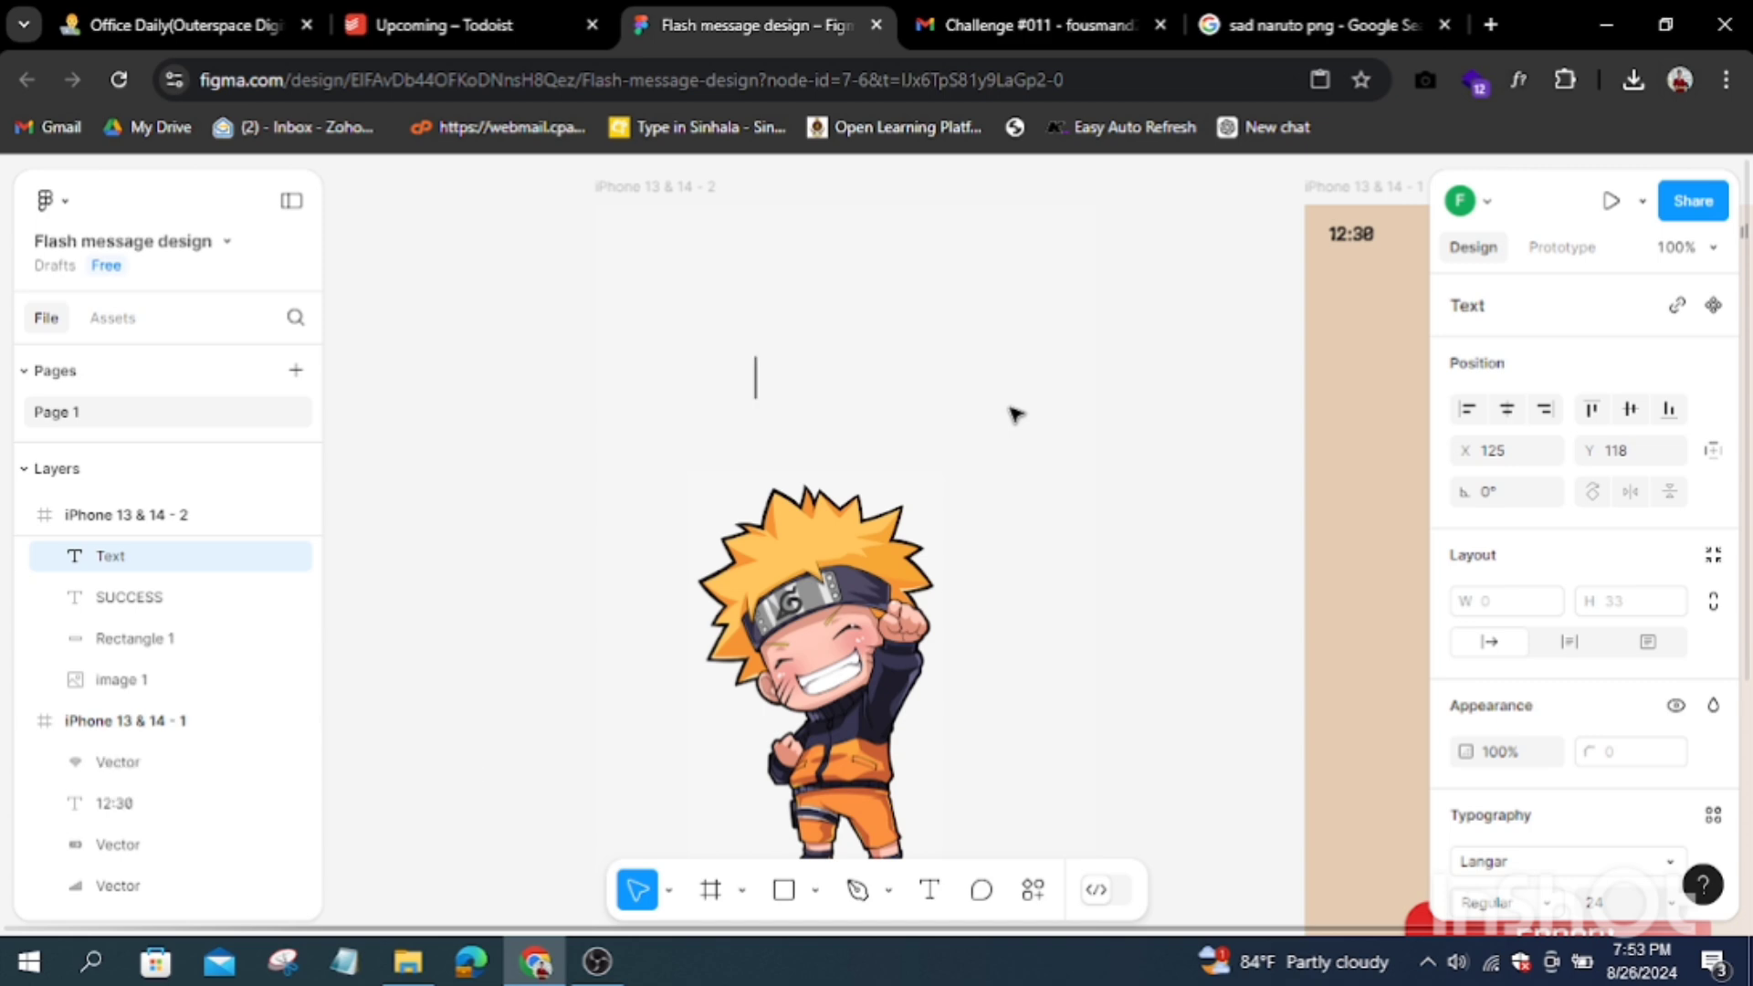
pyautogui.write('YES')
pyautogui.press('BackSpace')
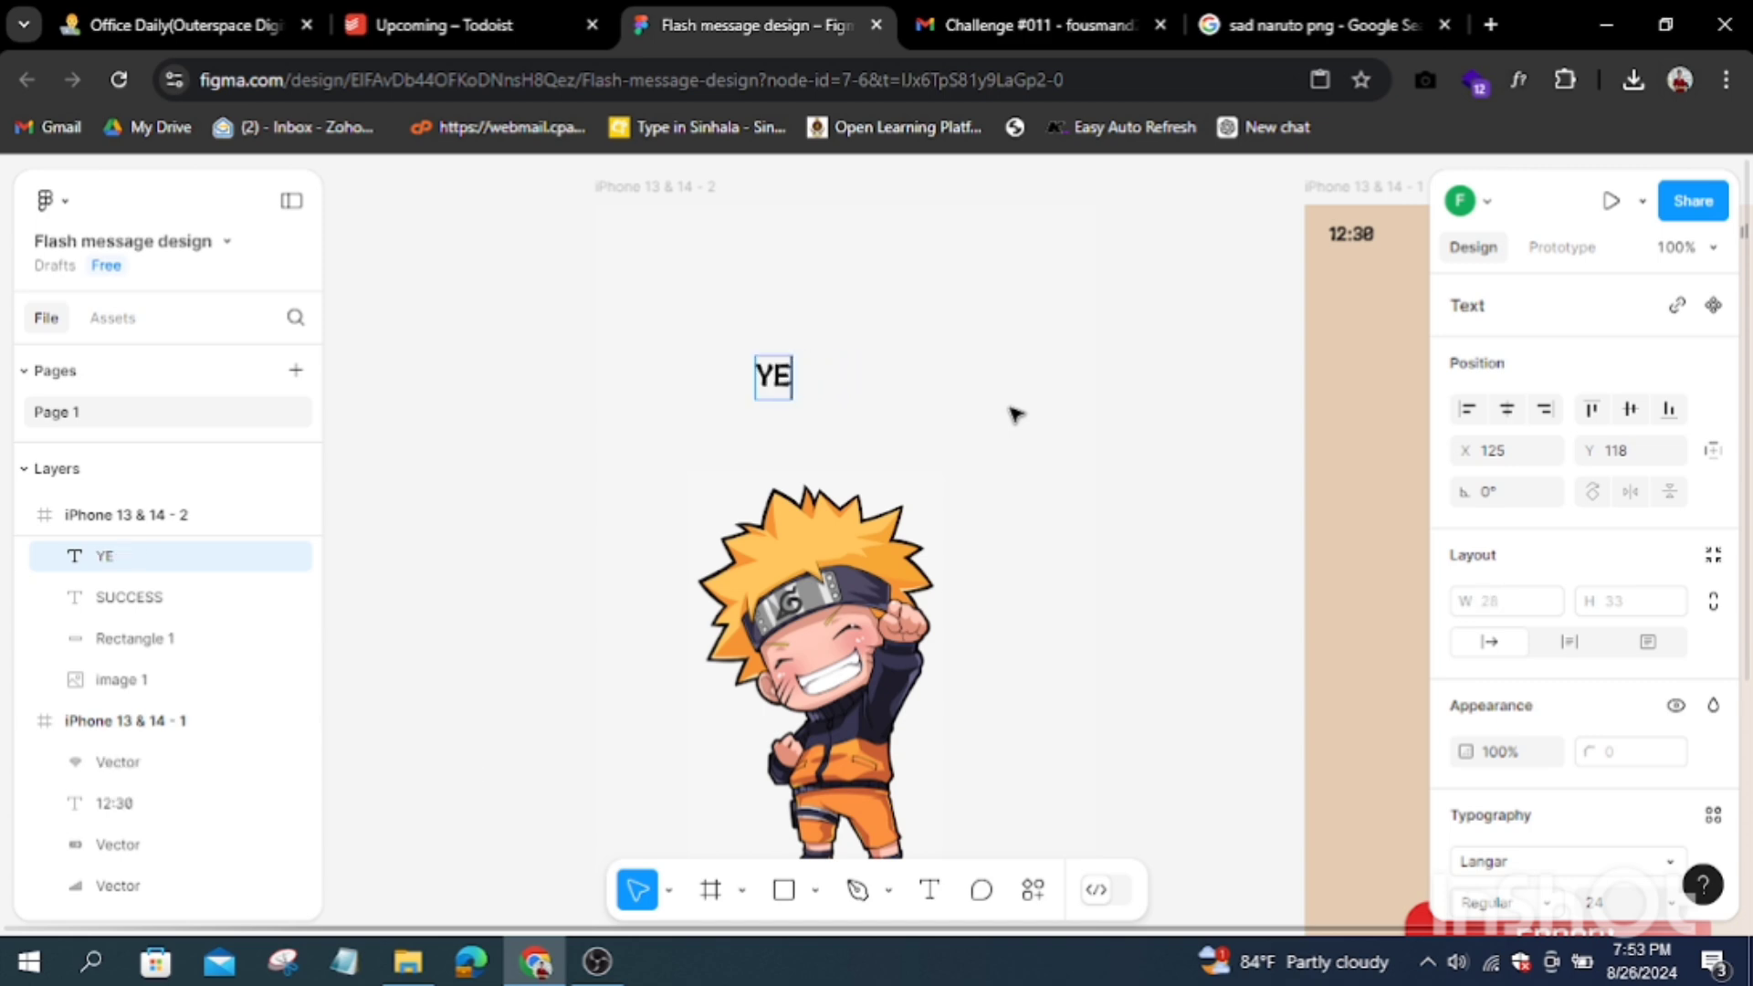
pyautogui.press('BackSpace')
pyautogui.press('BackSpace')
pyautogui.write('yes we did')
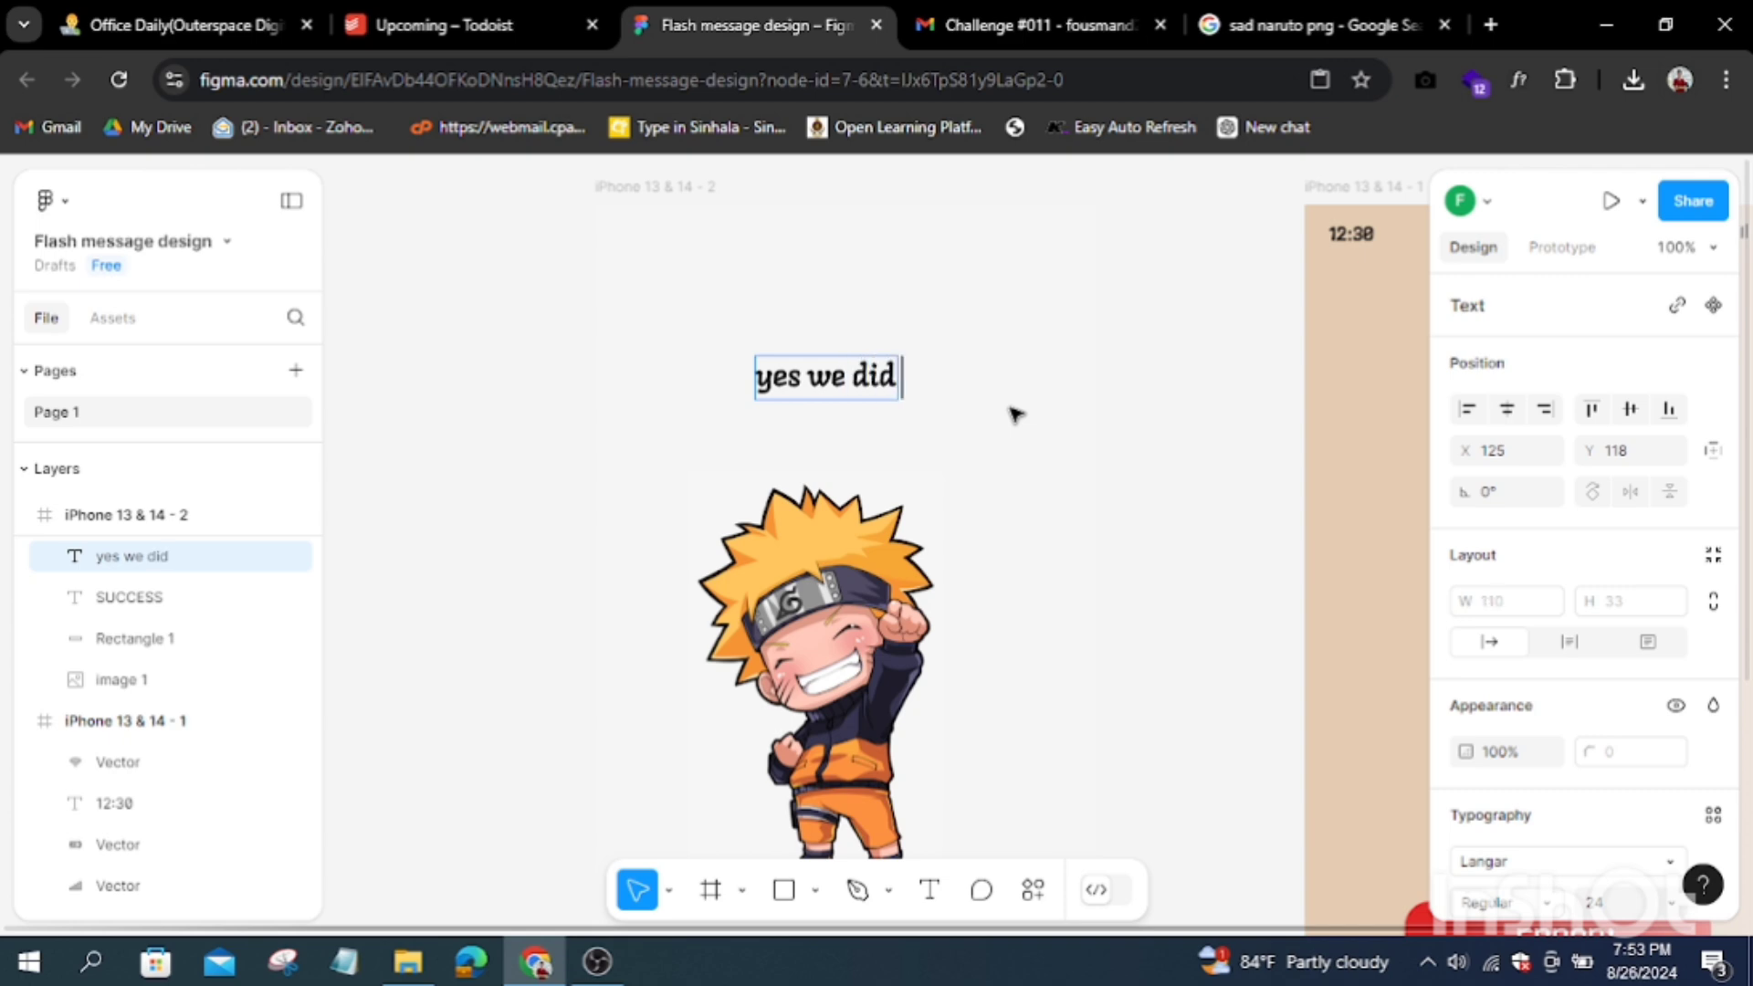
pyautogui.write(' it!')
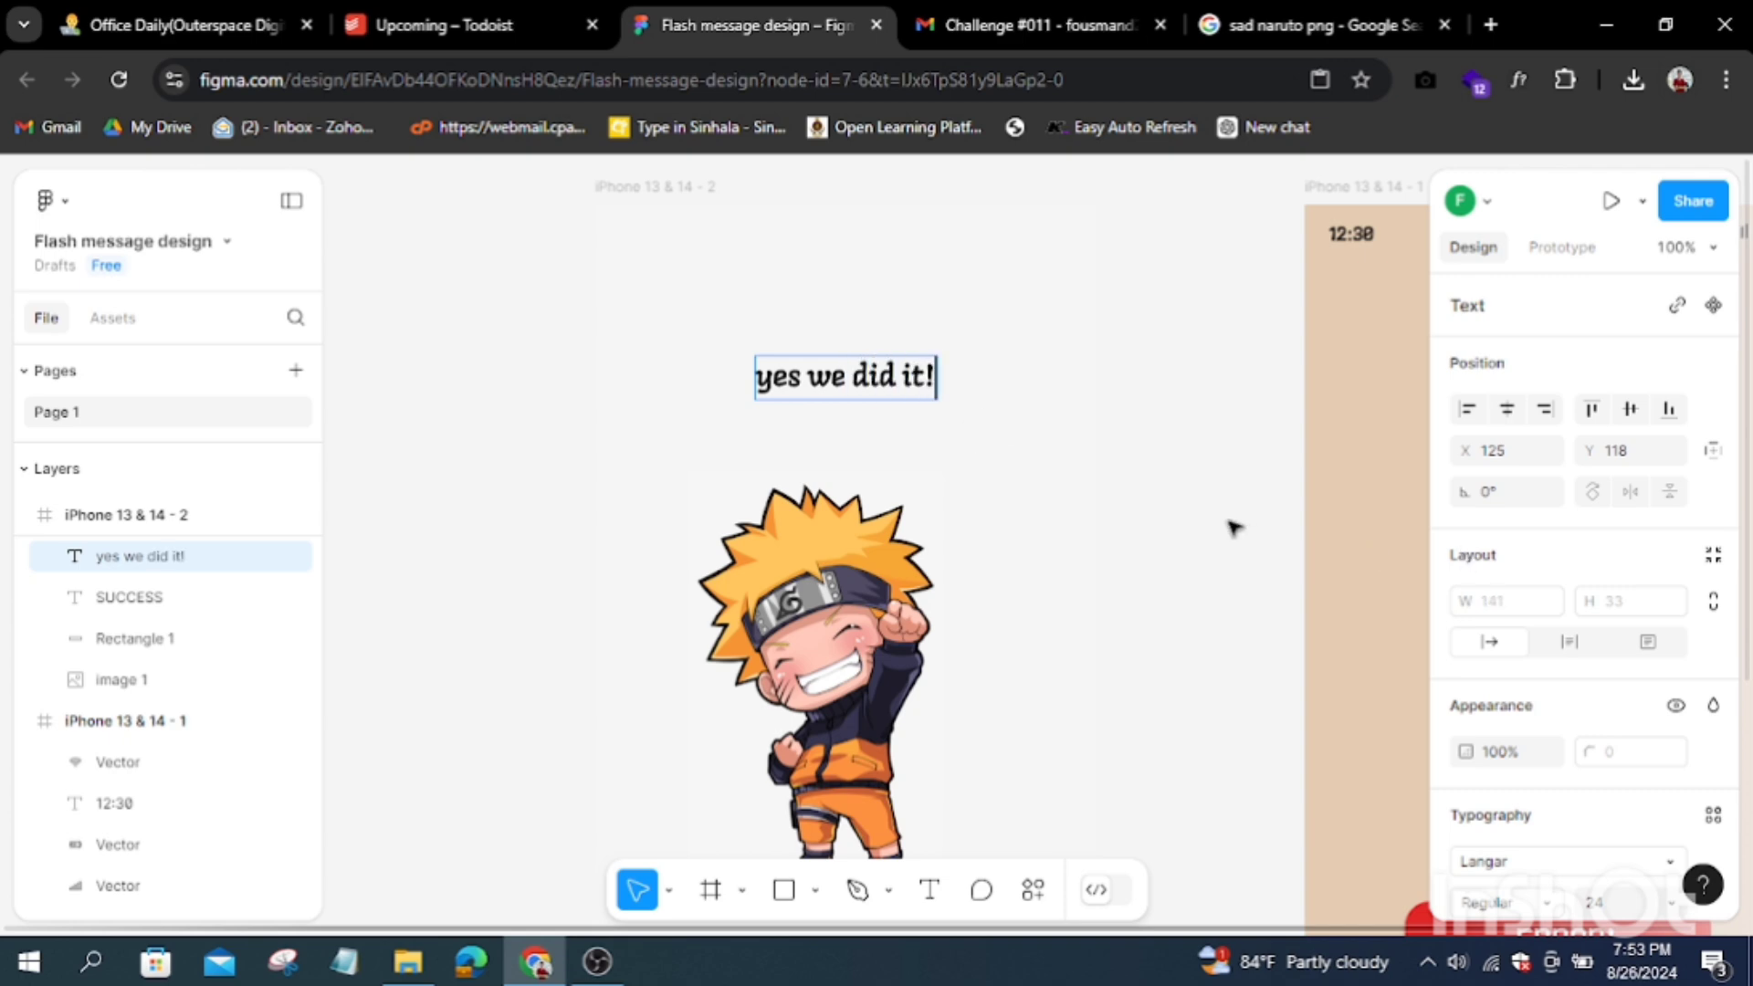
# Step: Colour the 'yes we did it!' heading orange-brown B2741C and zoom back out
pyautogui.hotkey('ctrl', 'a')
pyautogui.scroll(-3, 1735, 685)
pyautogui.scroll(-2, 1726, 730)
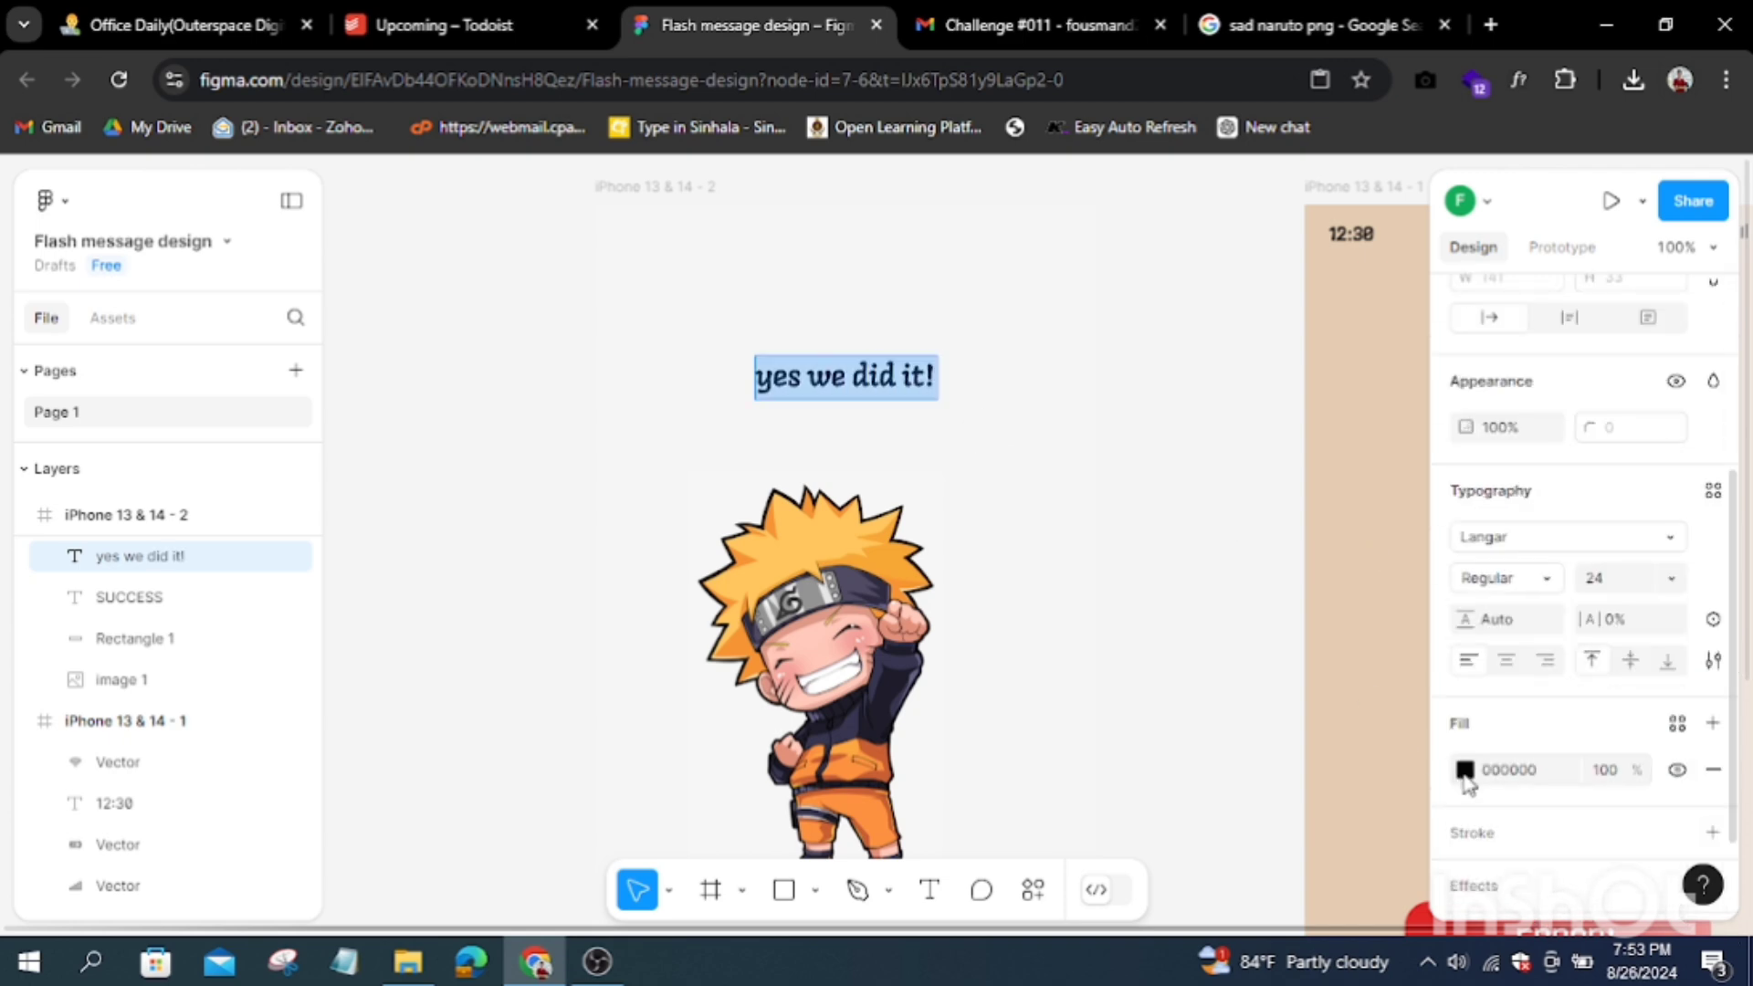
pyautogui.click(1465, 770)
pyautogui.click(1212, 628)
pyautogui.moveTo(1379, 316); pyautogui.dragTo(1393, 360)
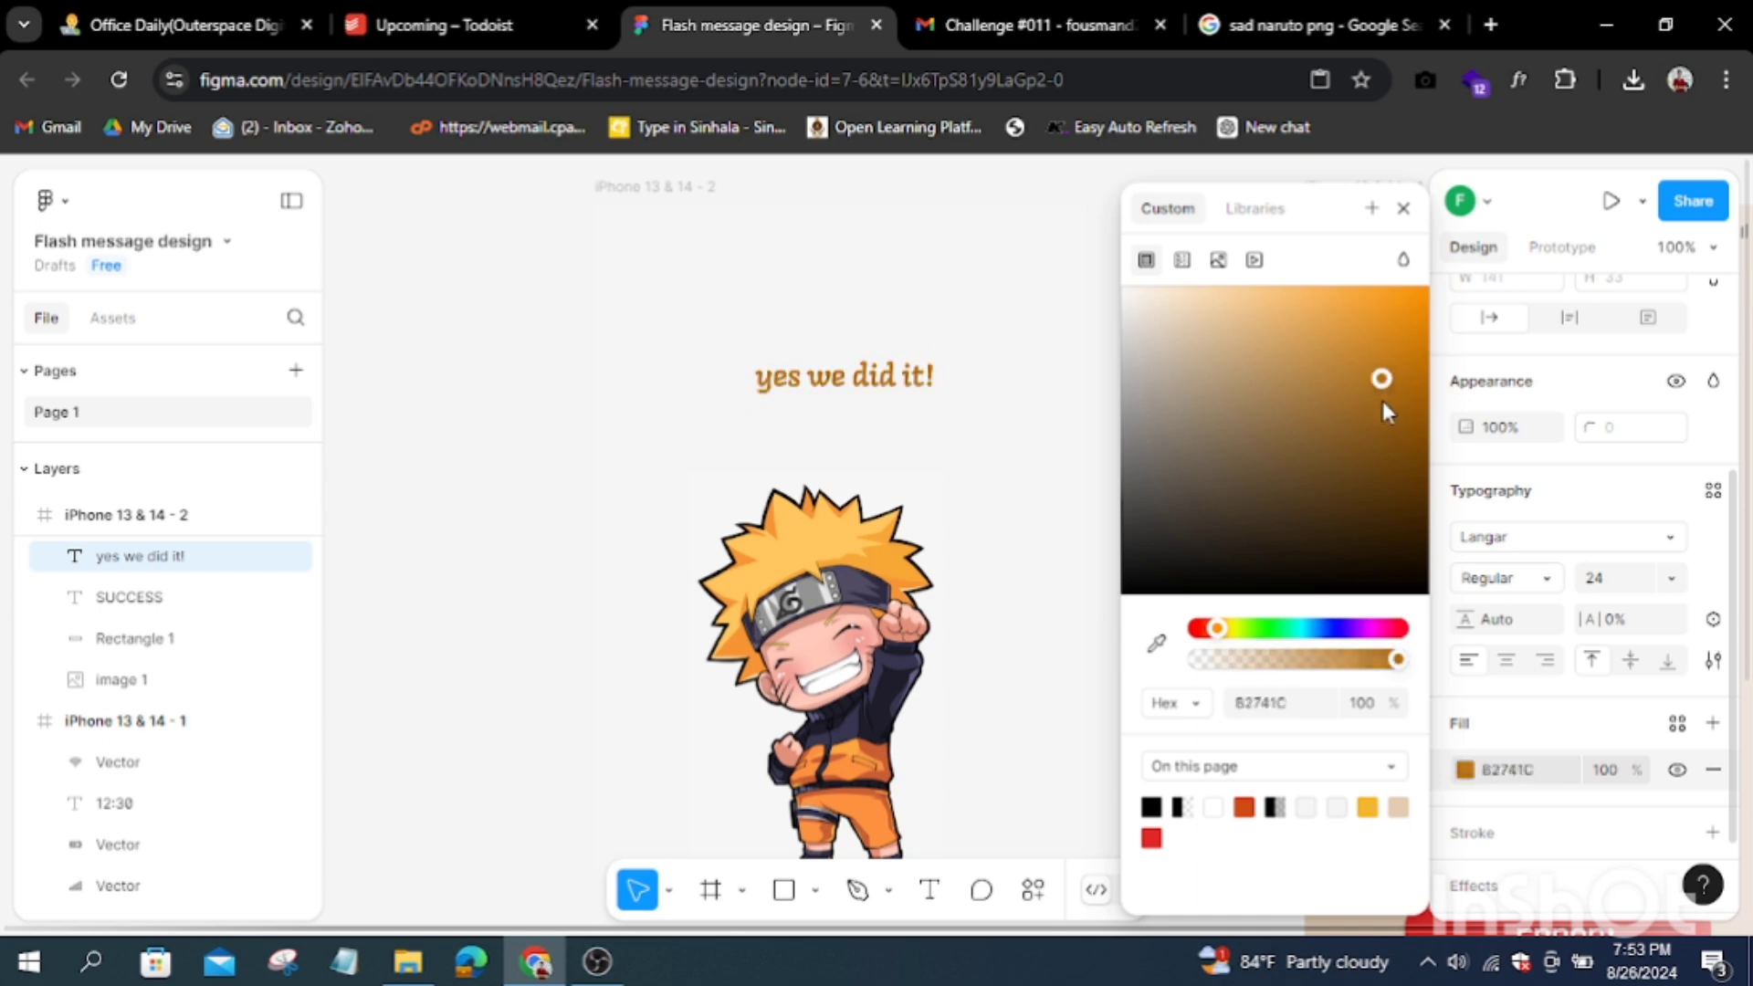
pyautogui.click(447, 389)
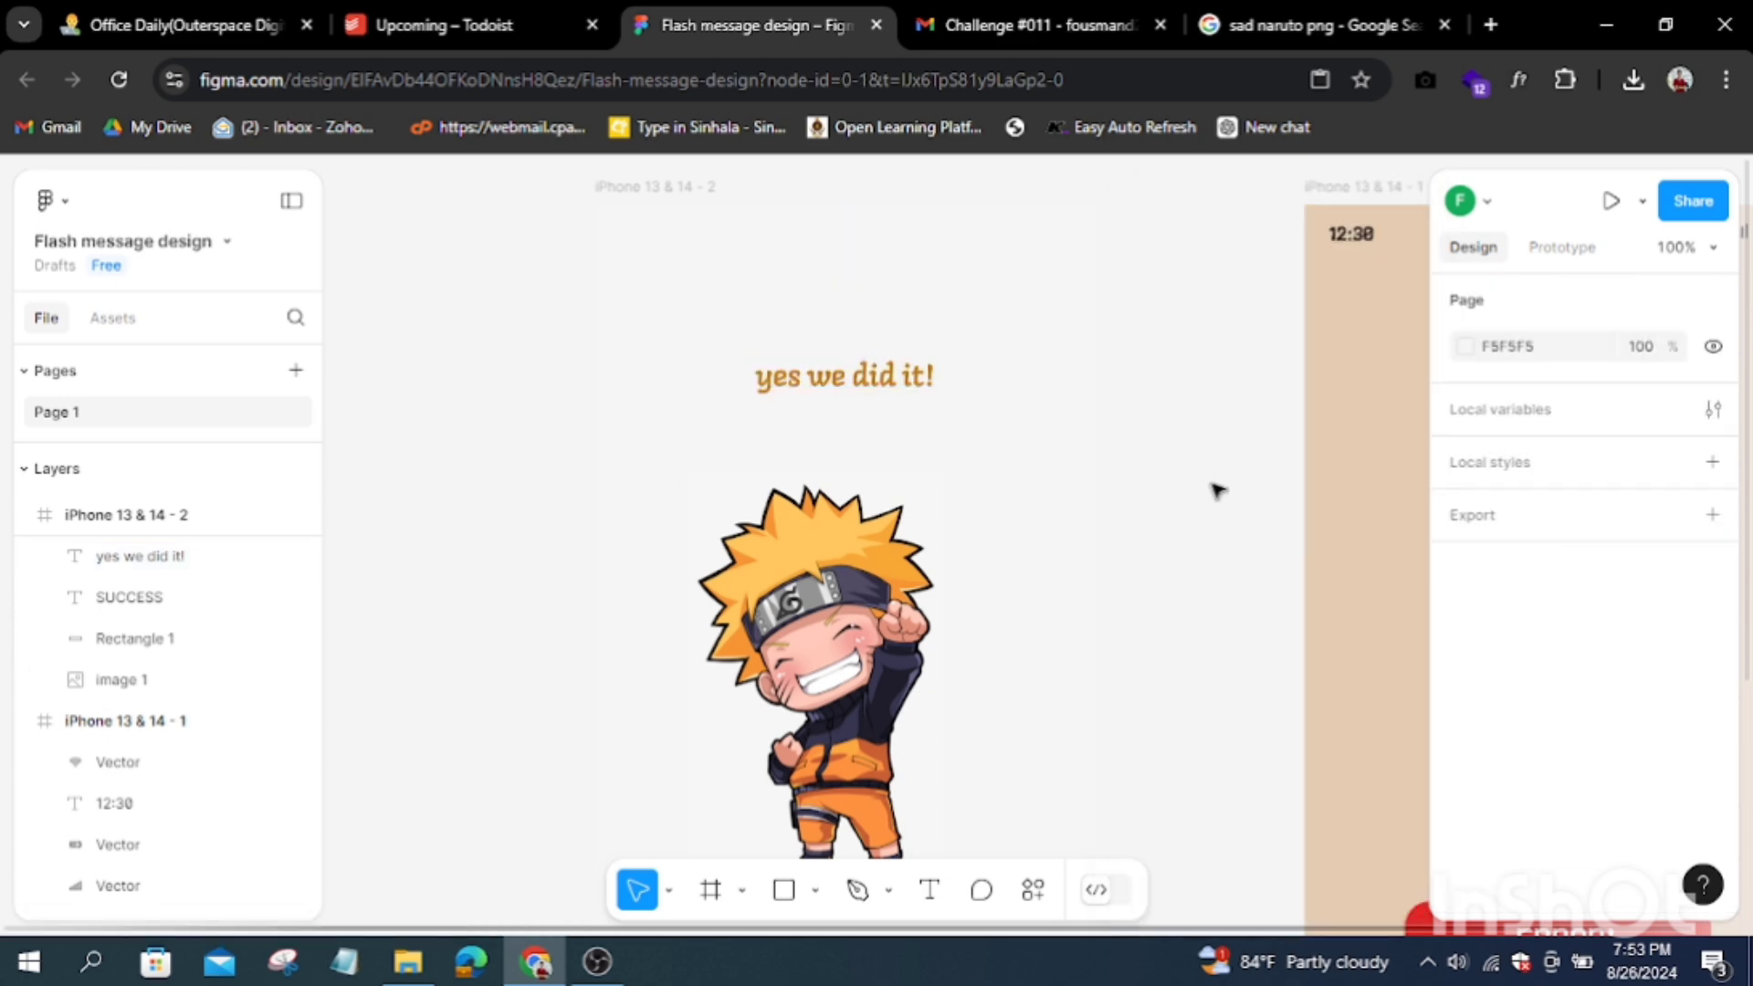
pyautogui.press('-')
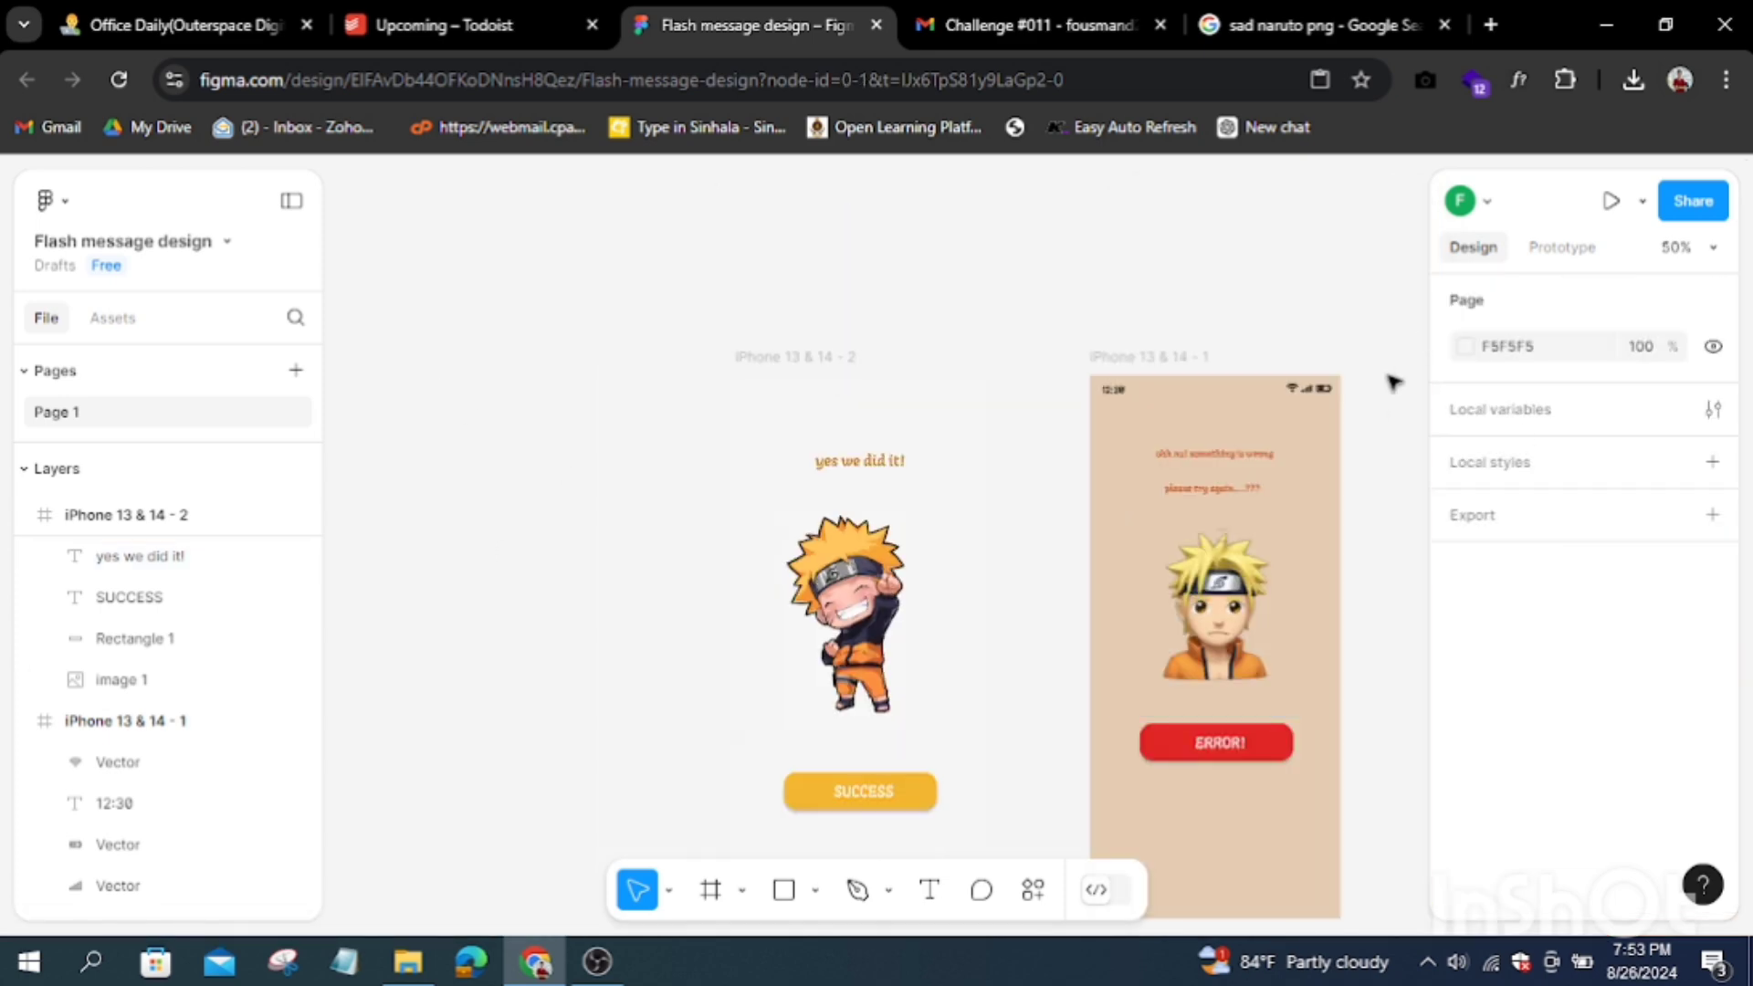
# Step: Draw a small circle on the success screen filled with orange F0A833
pyautogui.click(815, 890)
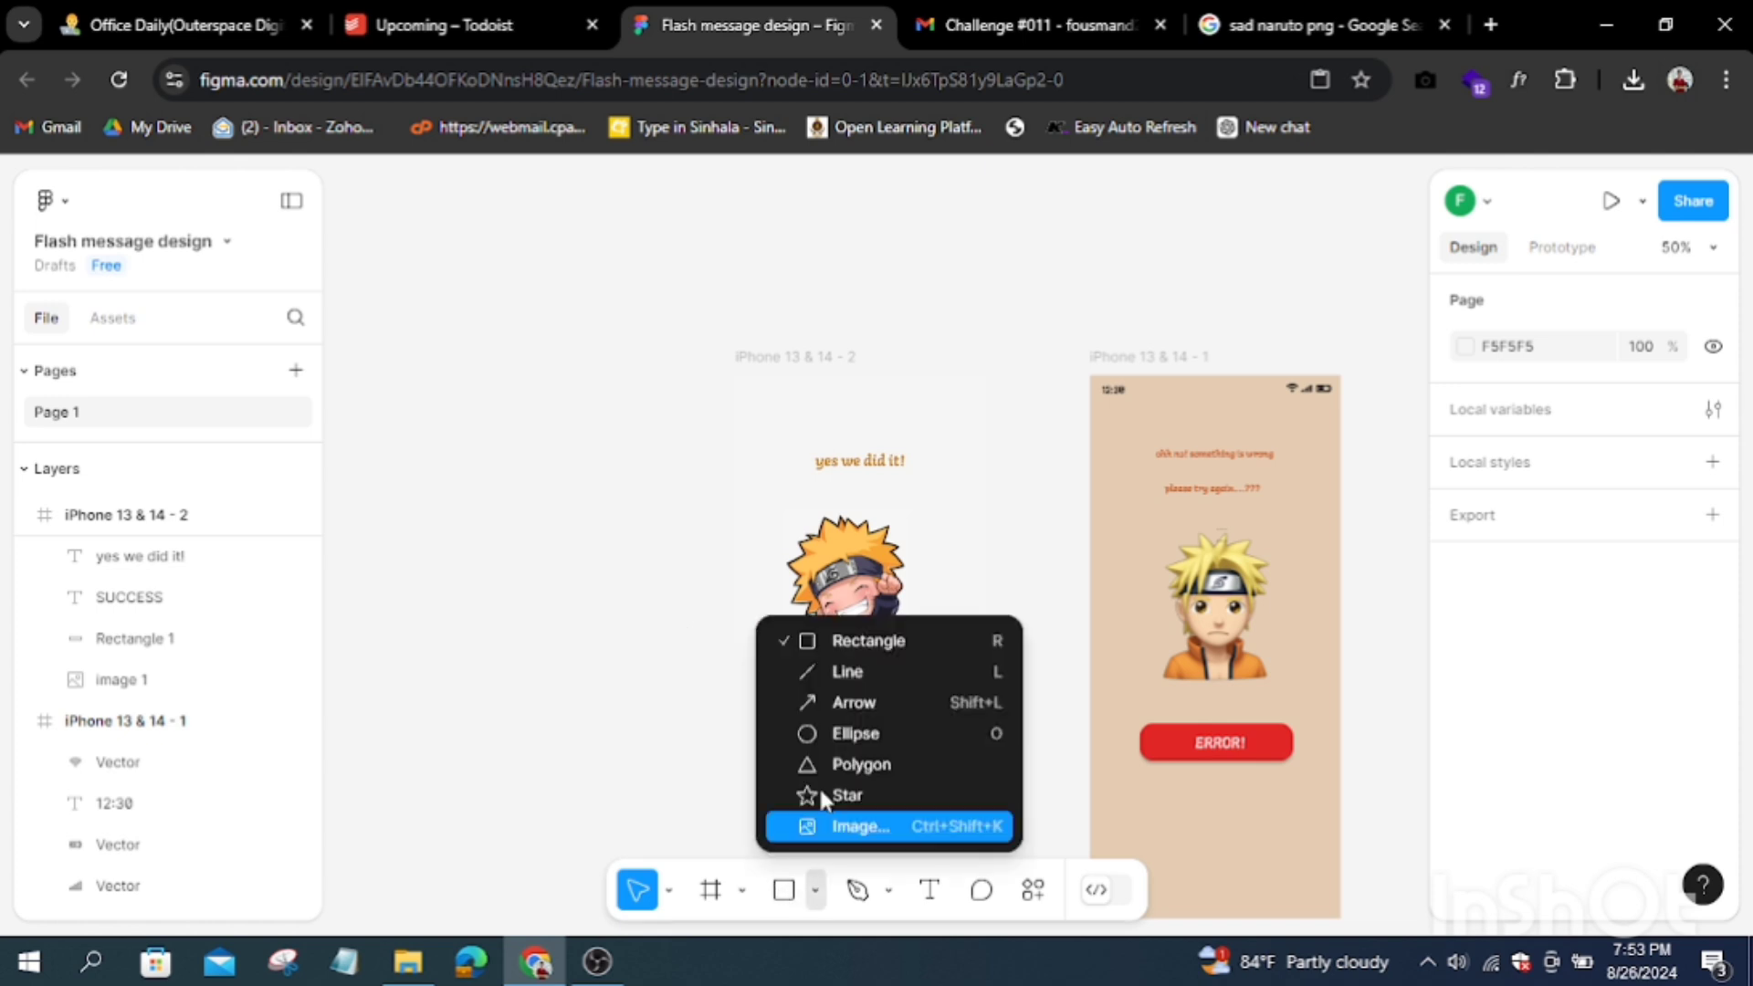
pyautogui.click(835, 777)
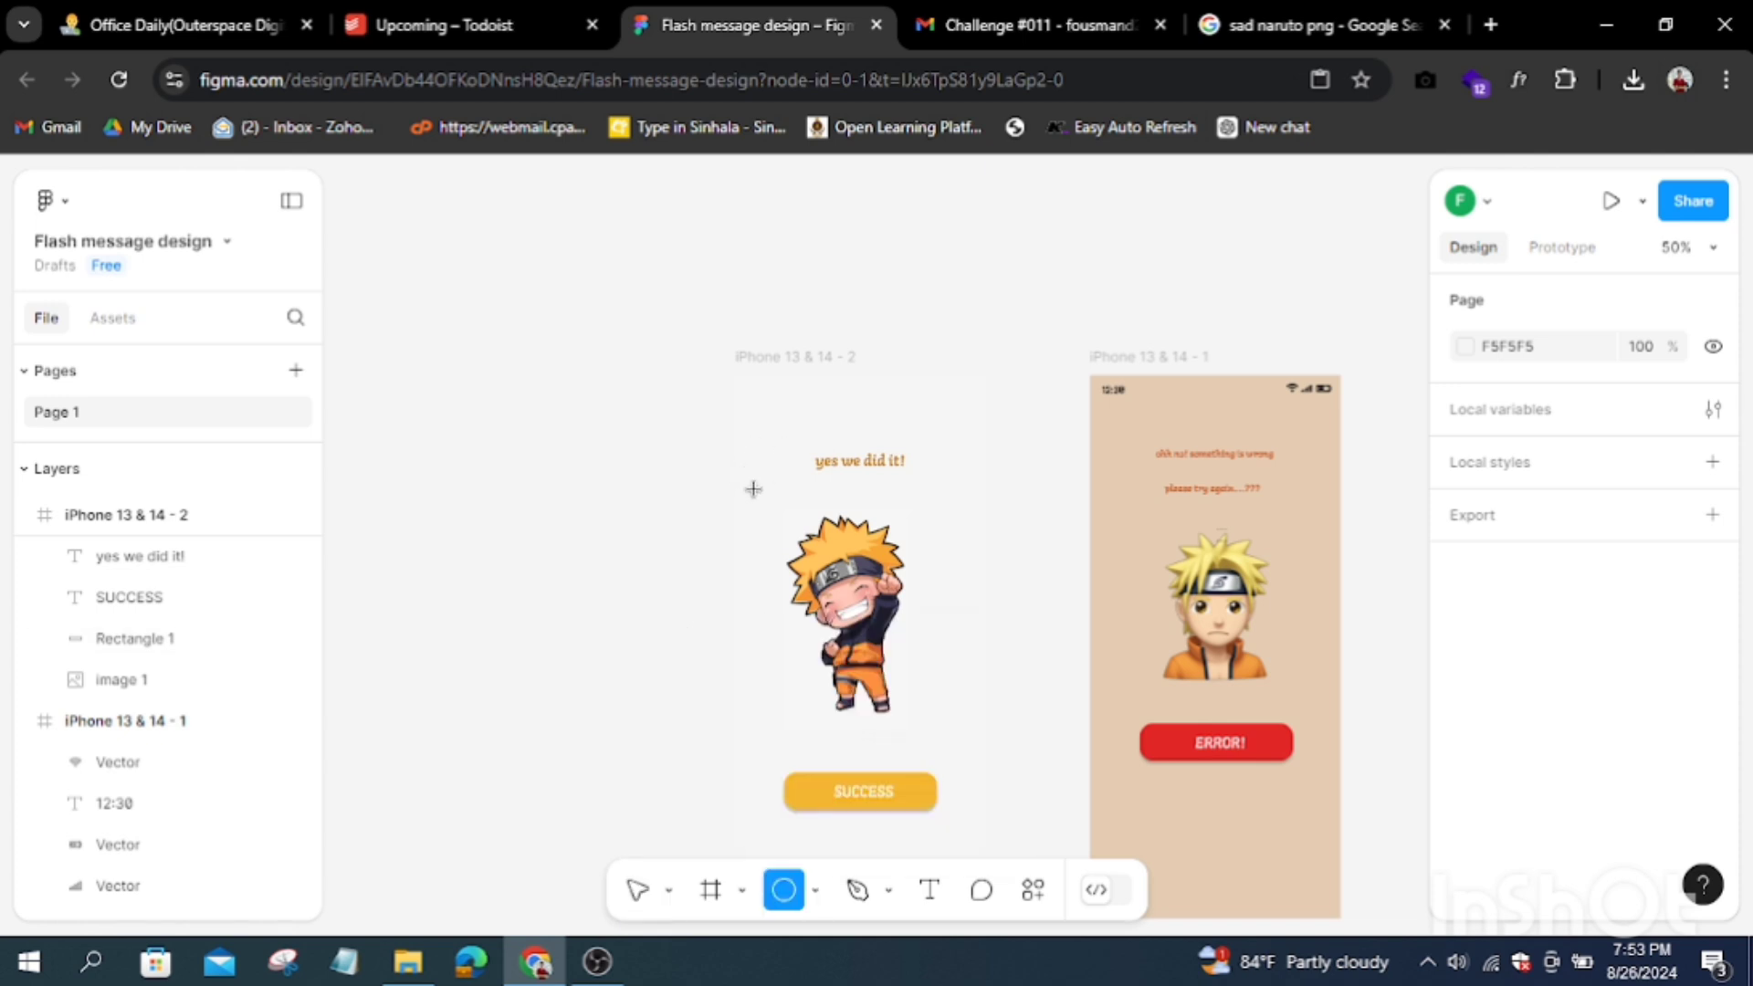
pyautogui.moveTo(746, 484); pyautogui.dragTo(796, 531)
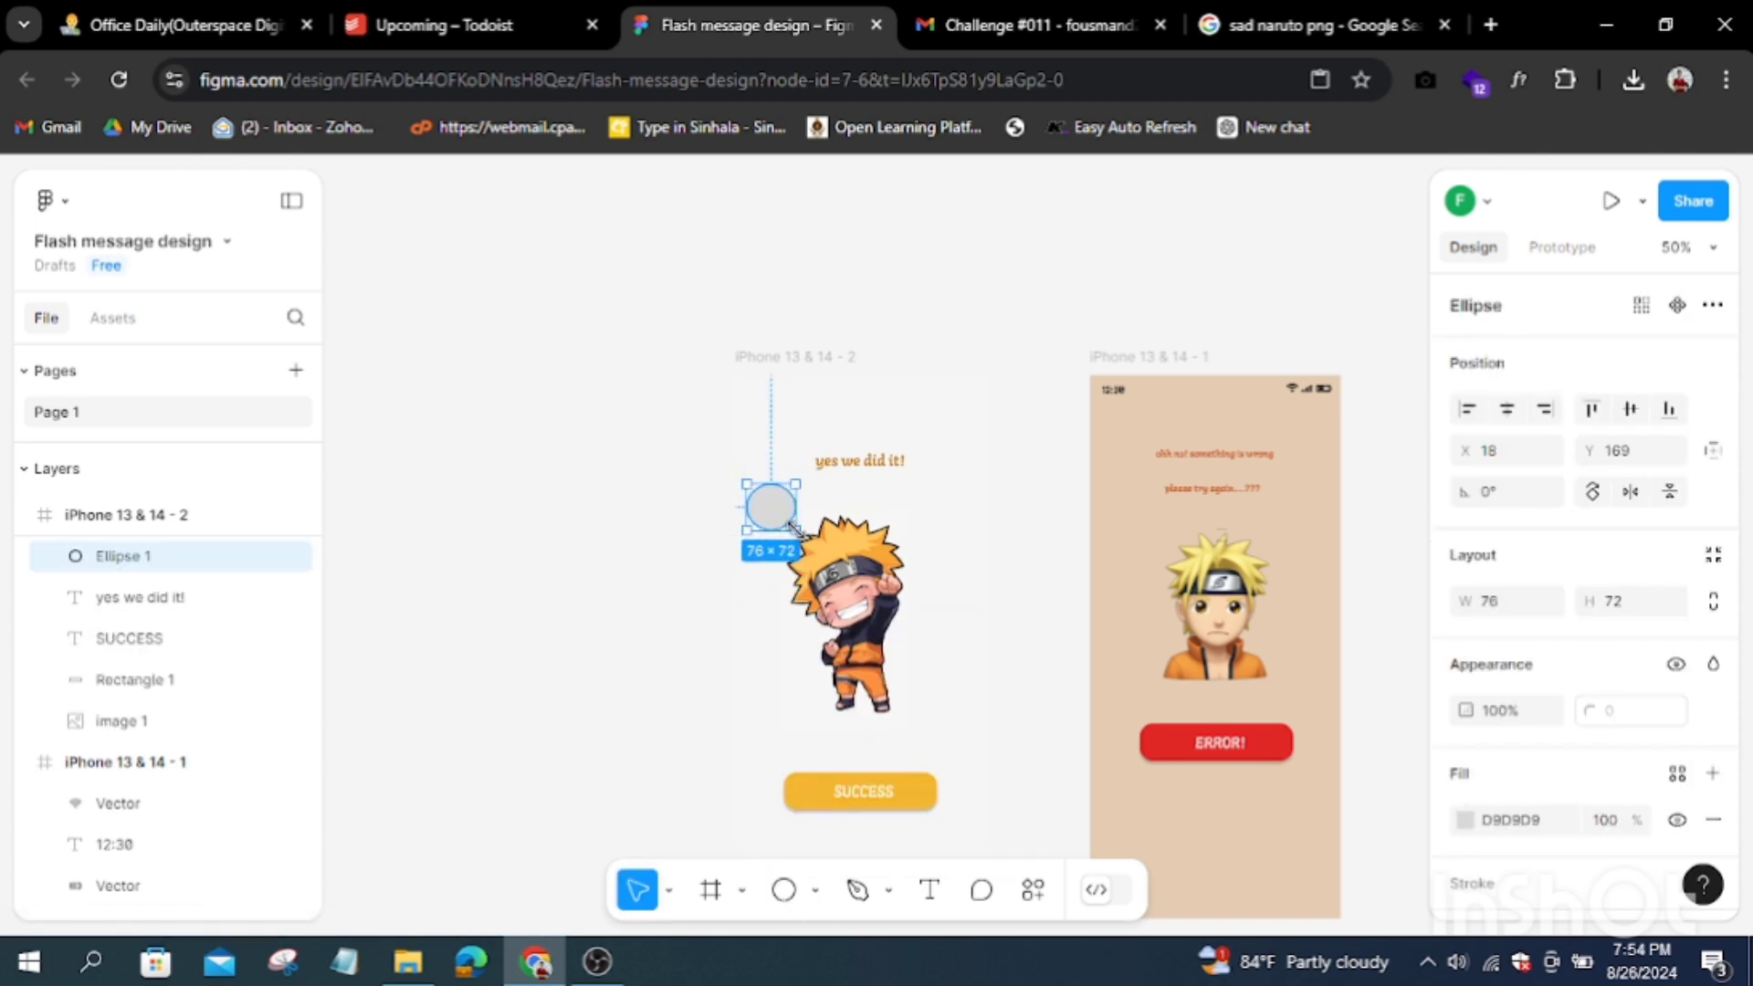
pyautogui.click(1468, 820)
pyautogui.click(1218, 628)
pyautogui.click(1363, 303)
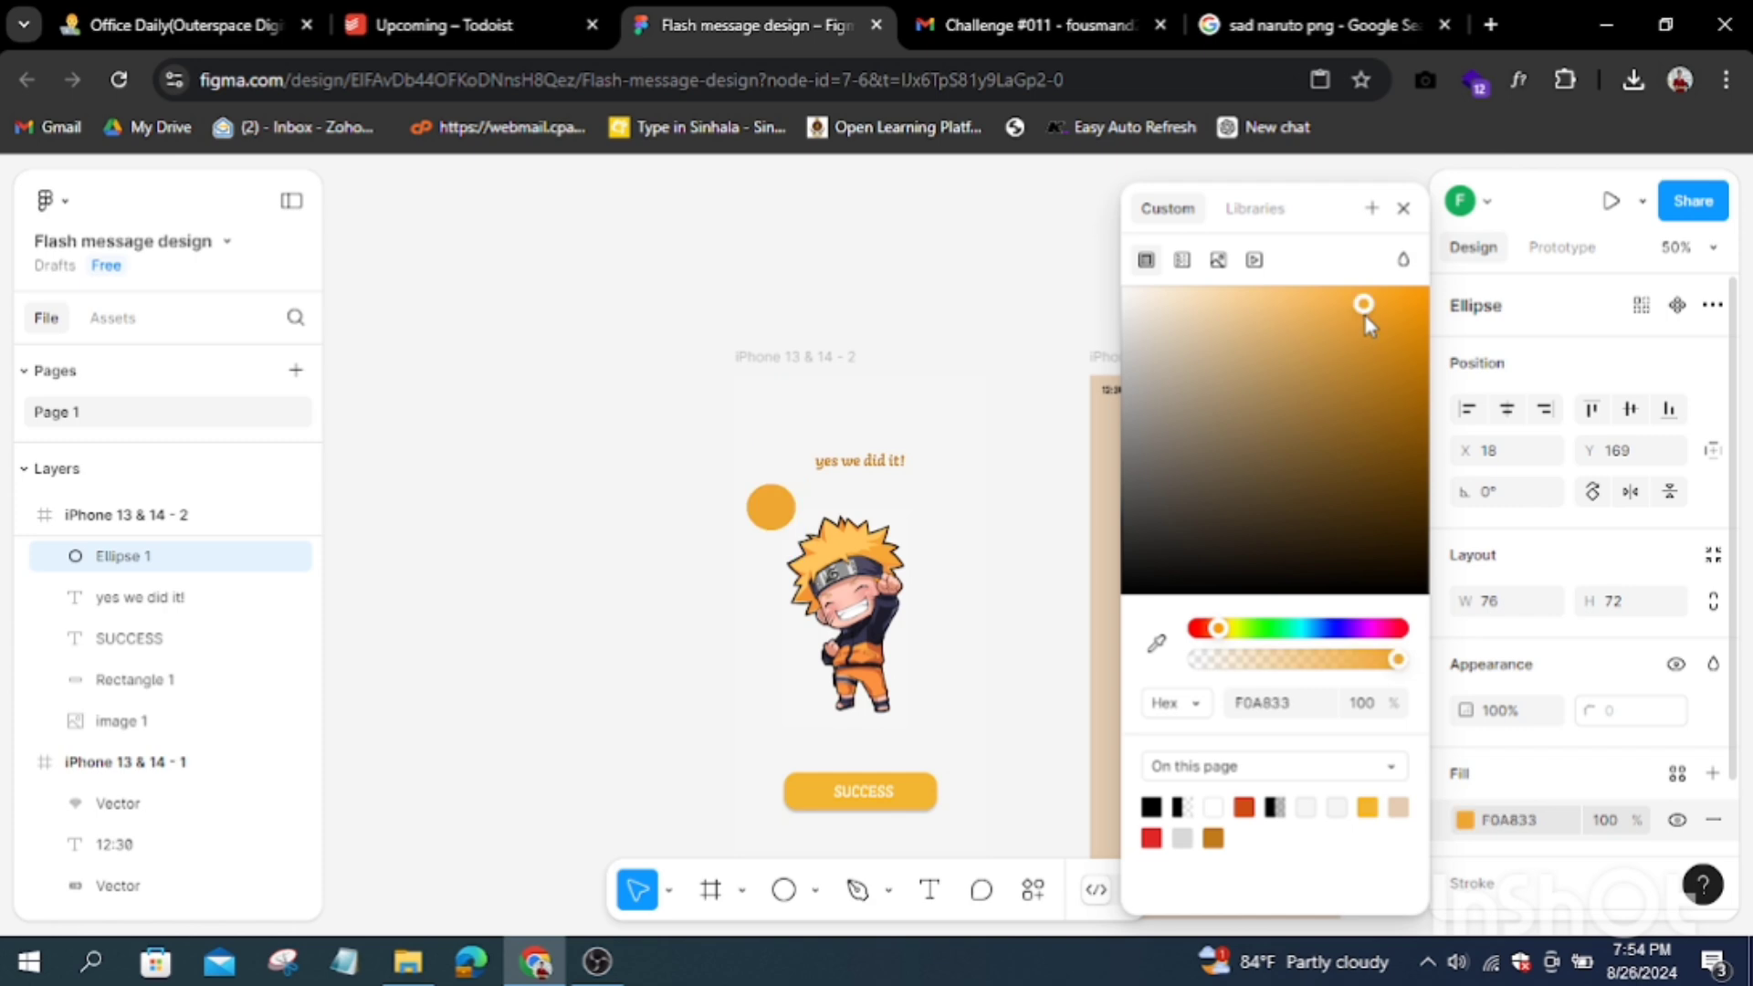
# Step: Duplicate the orange circle, placing one on the right edge and one on the left edge
pyautogui.rightClick(804, 402)
pyautogui.click(826, 290)
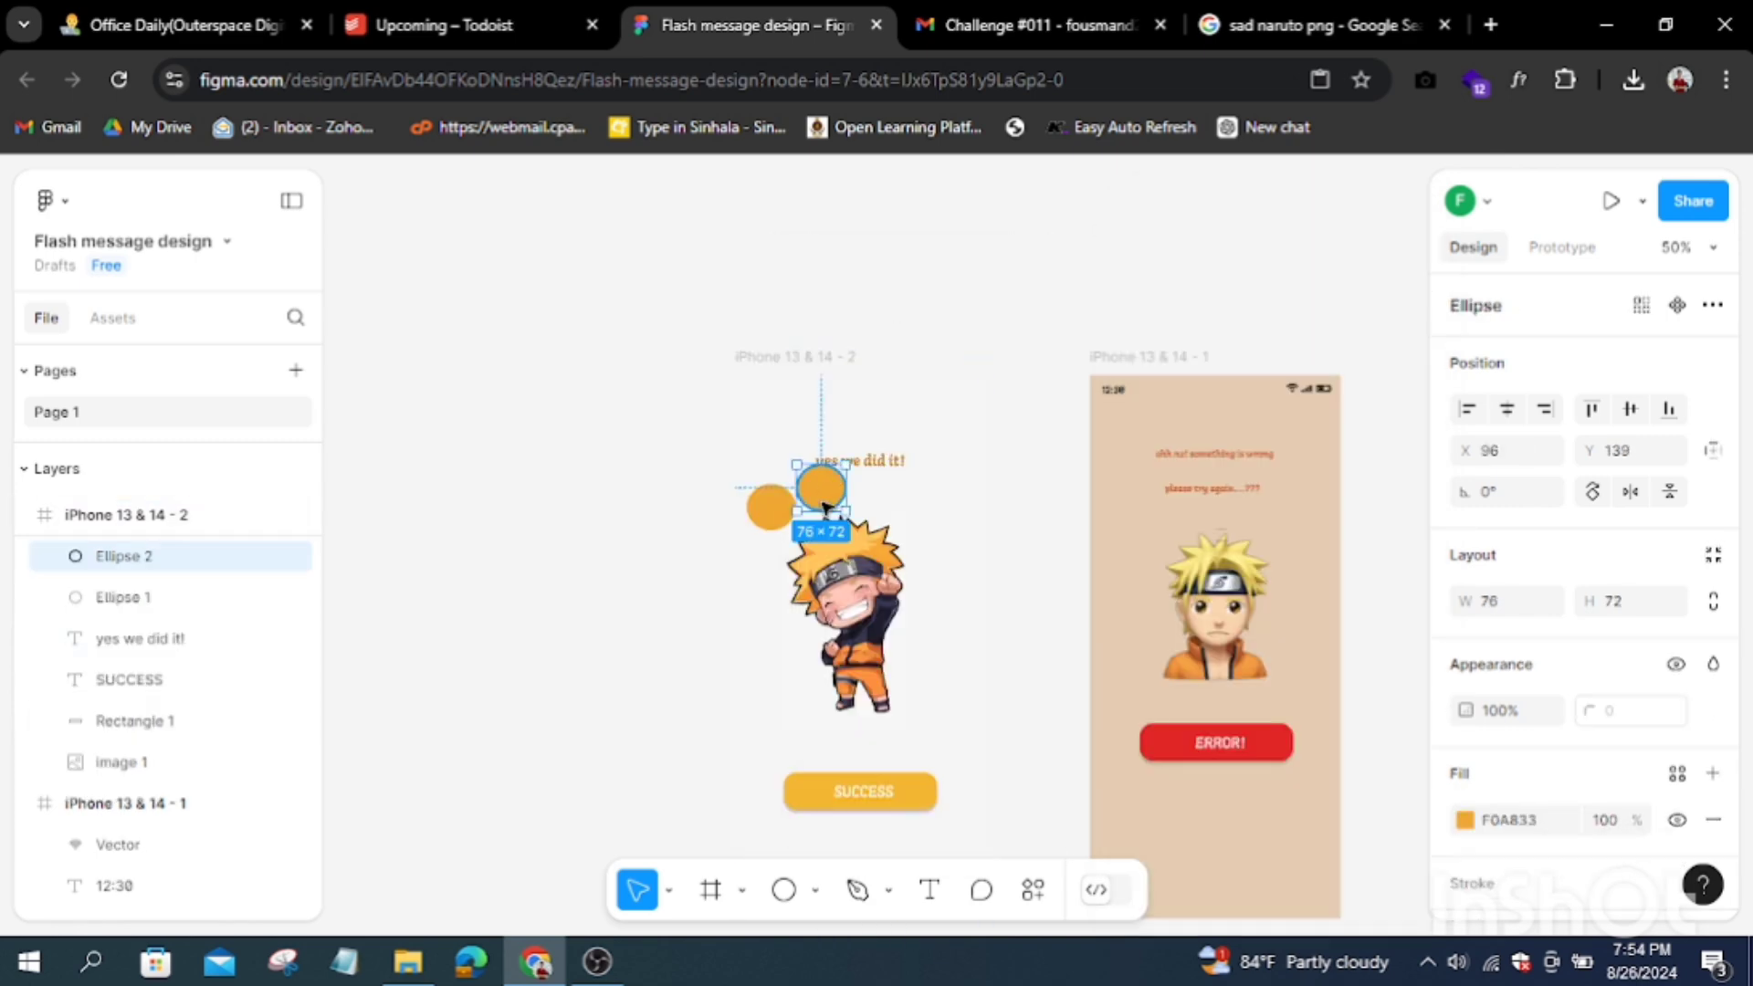
pyautogui.moveTo(817, 480); pyautogui.dragTo(975, 456)
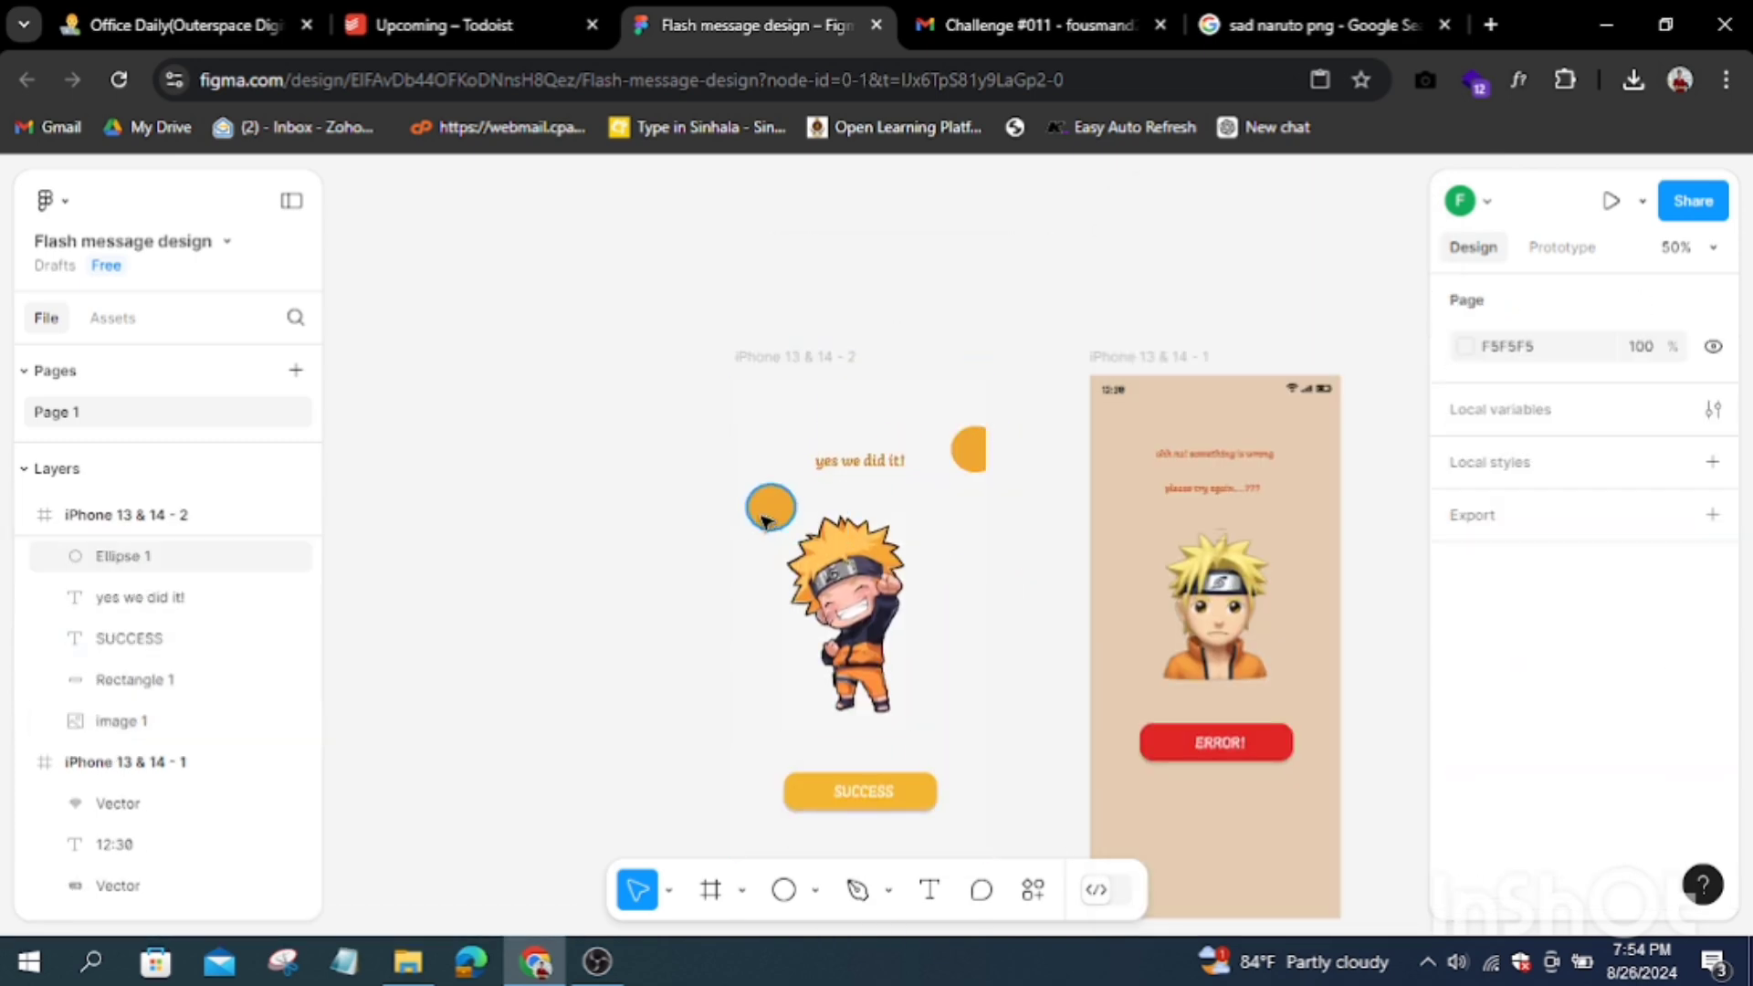
pyautogui.moveTo(770, 507); pyautogui.dragTo(738, 616)
pyautogui.press('Escape')
# Step: Paste a third orange circle at the lower-right edge with 50% opacity
pyautogui.click(683, 624)
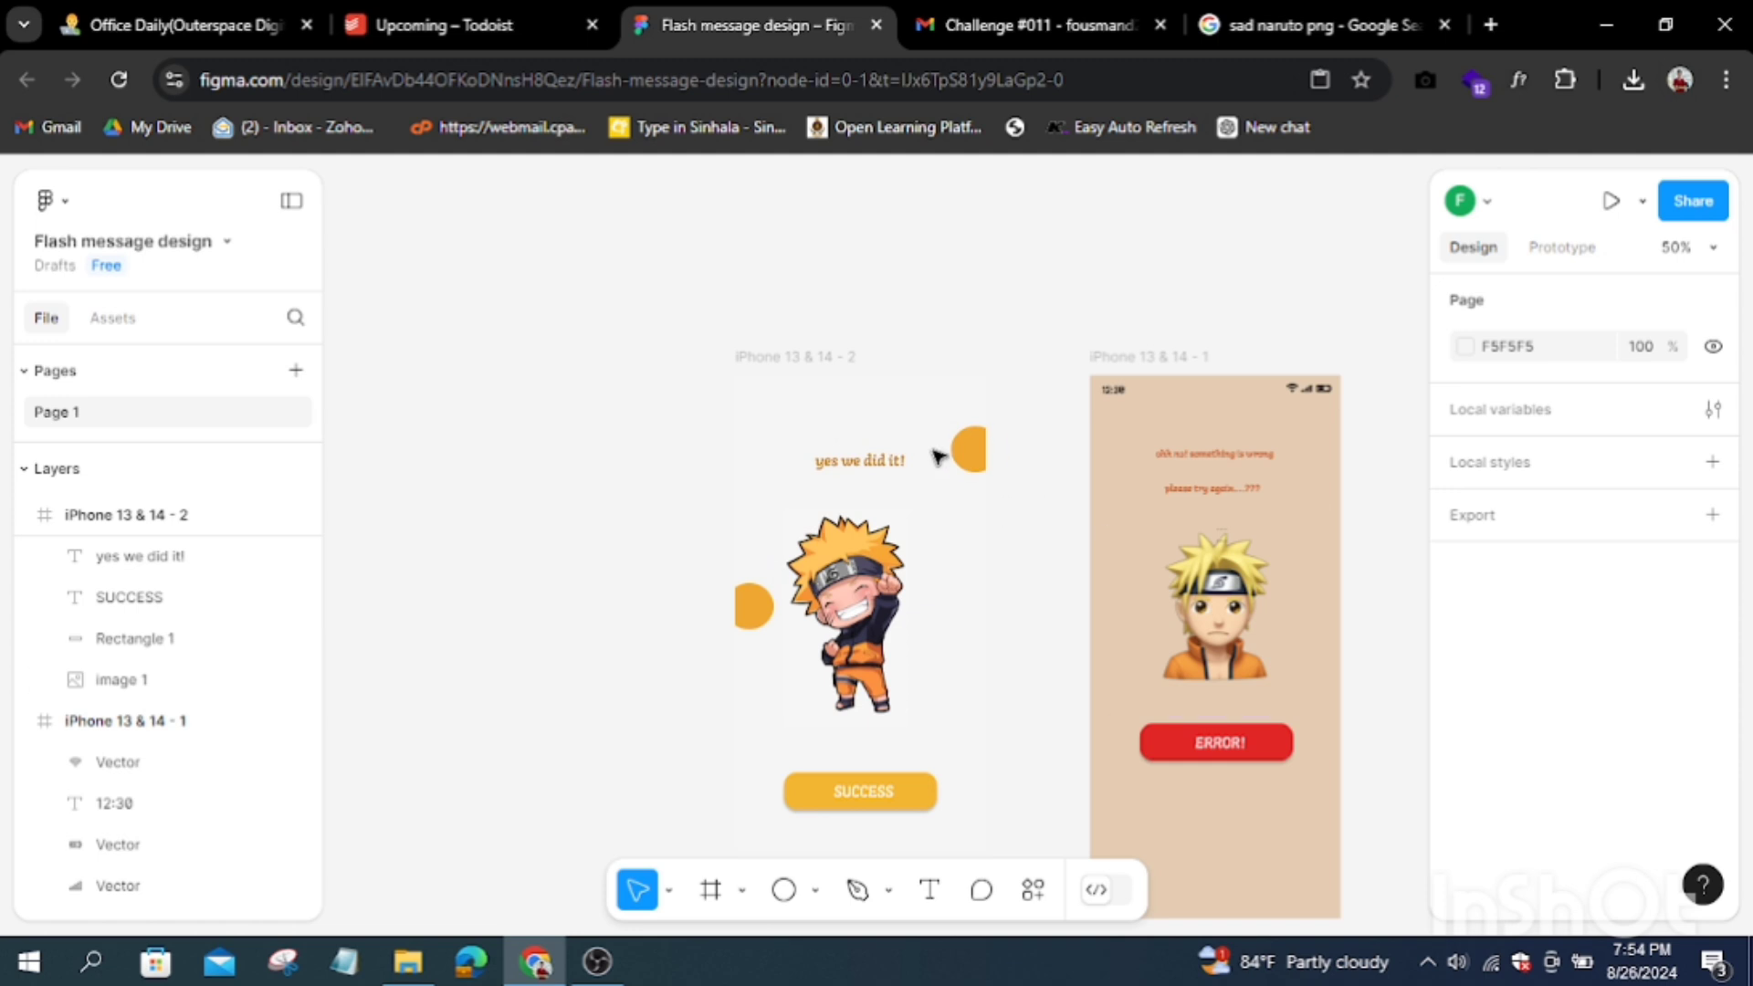
pyautogui.rightClick(970, 449)
pyautogui.press('Escape')
pyautogui.rightClick(767, 407)
pyautogui.click(836, 293)
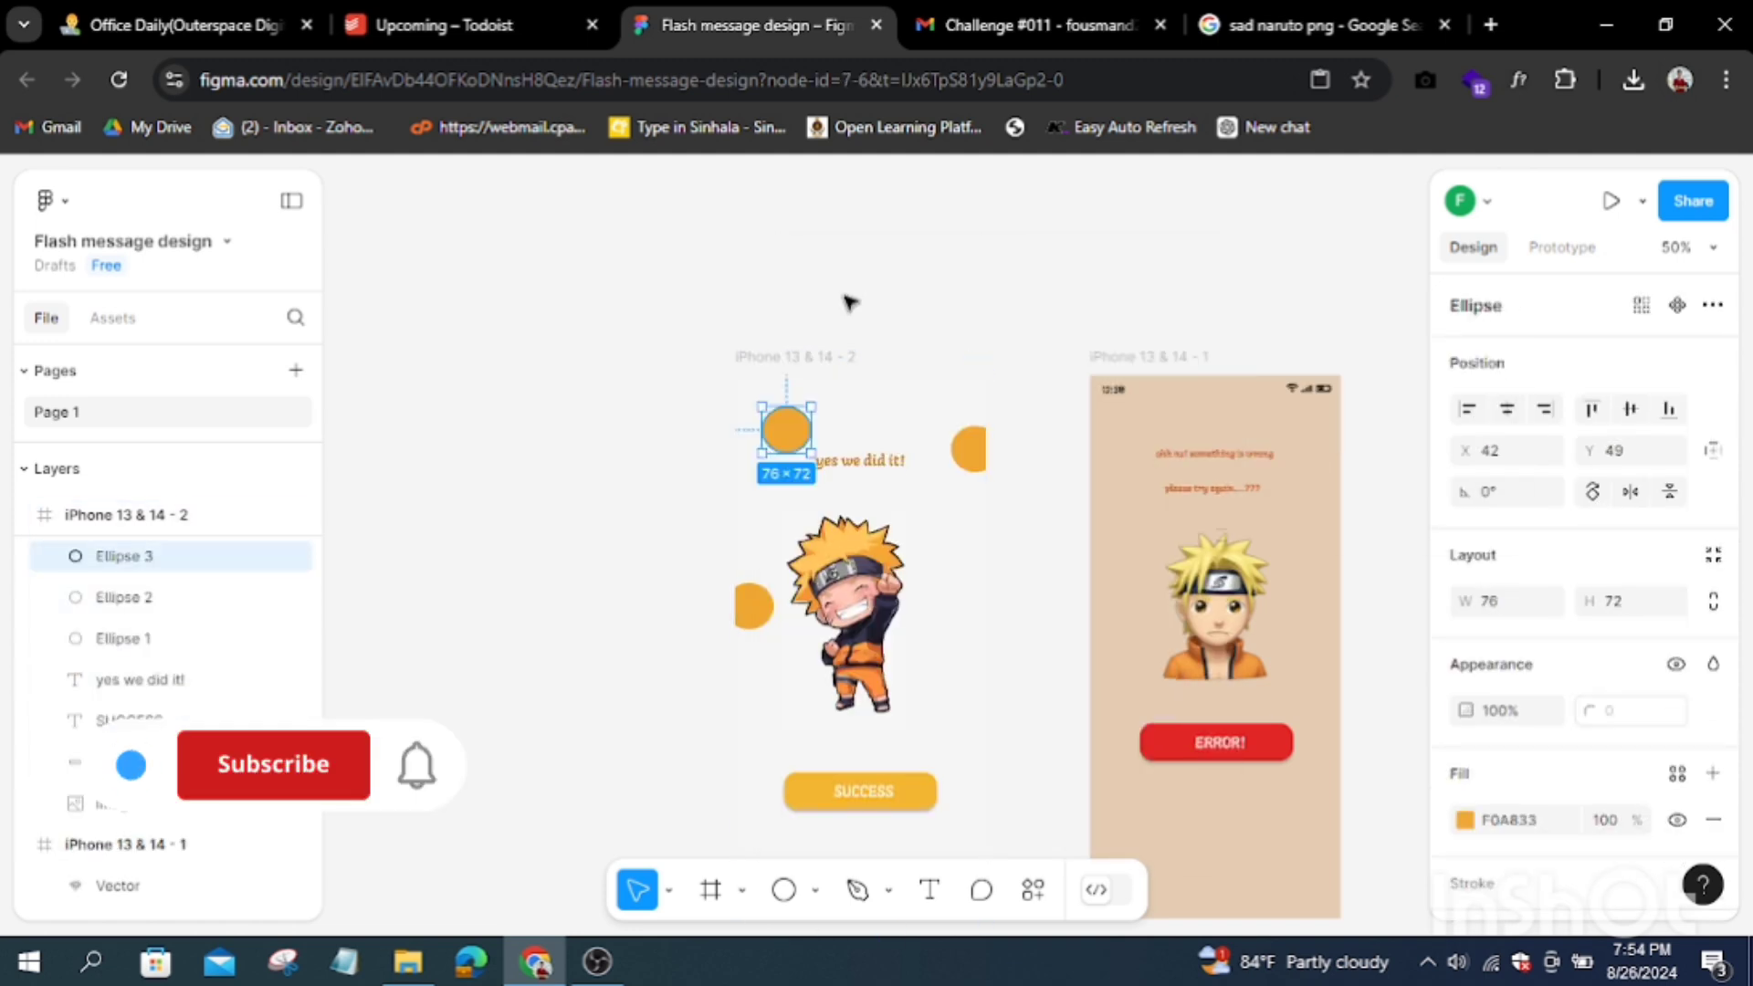
pyautogui.moveTo(787, 433)
pyautogui.mouseDown()
pyautogui.moveTo(778, 421)
pyautogui.moveTo(973, 685)
pyautogui.mouseUp()
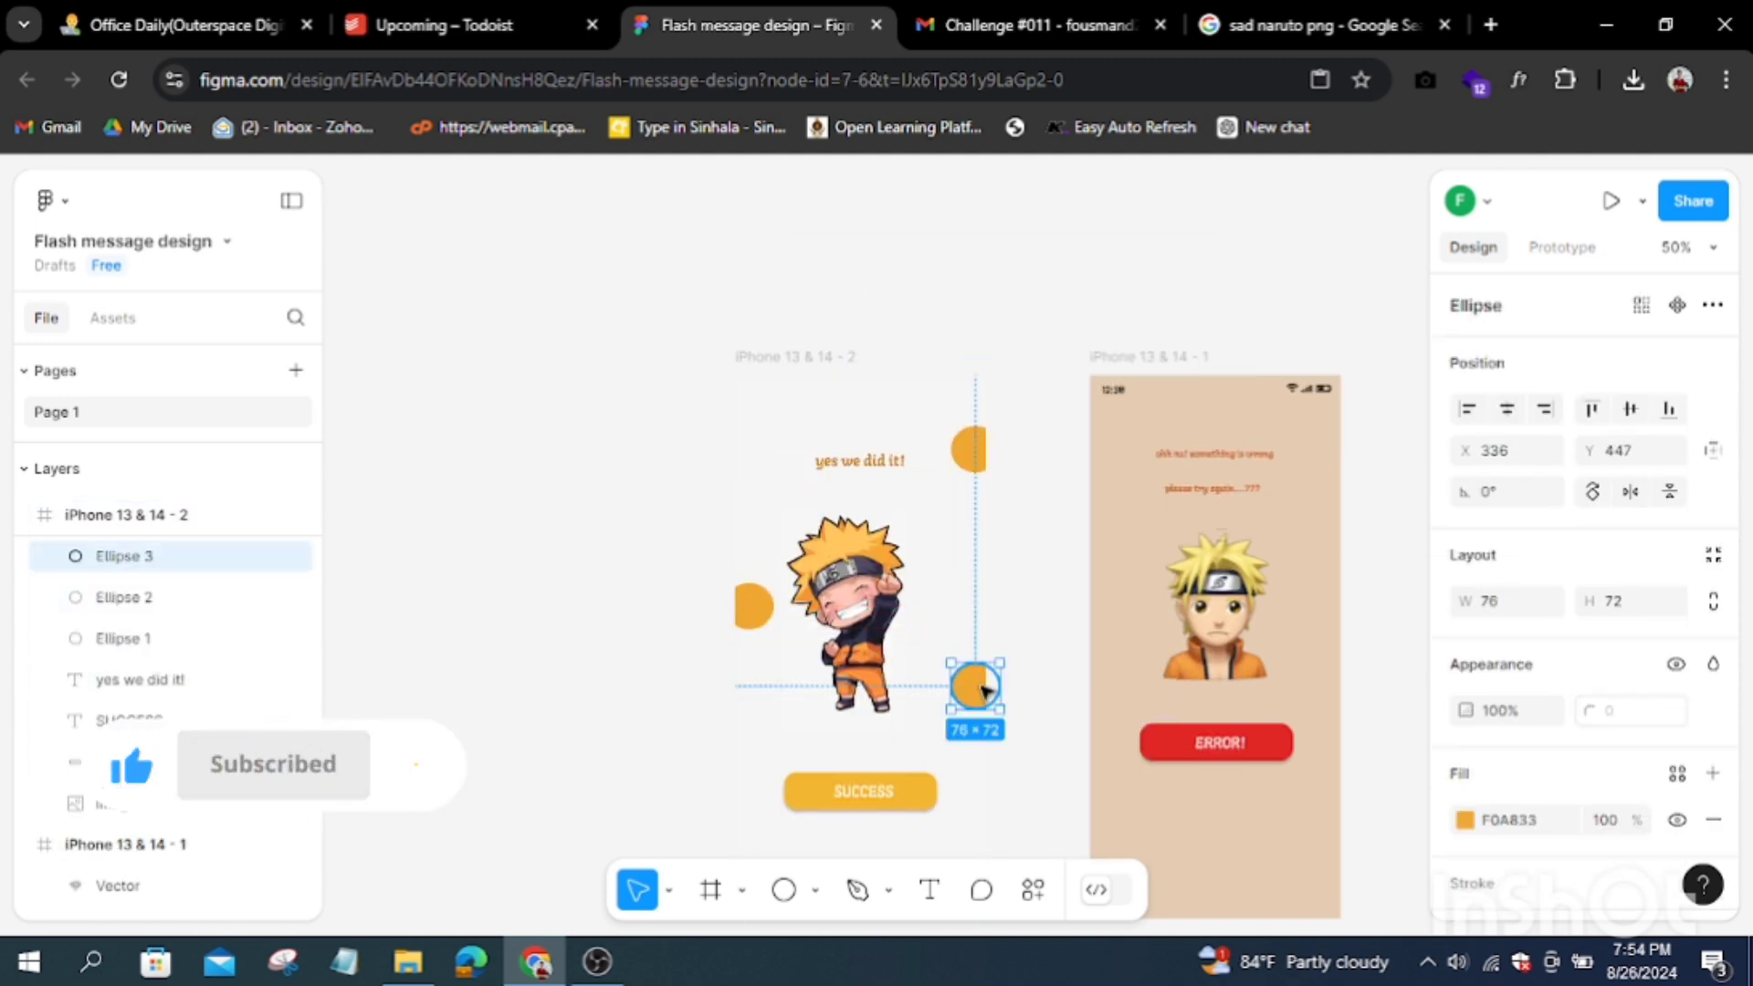
pyautogui.click(1475, 710)
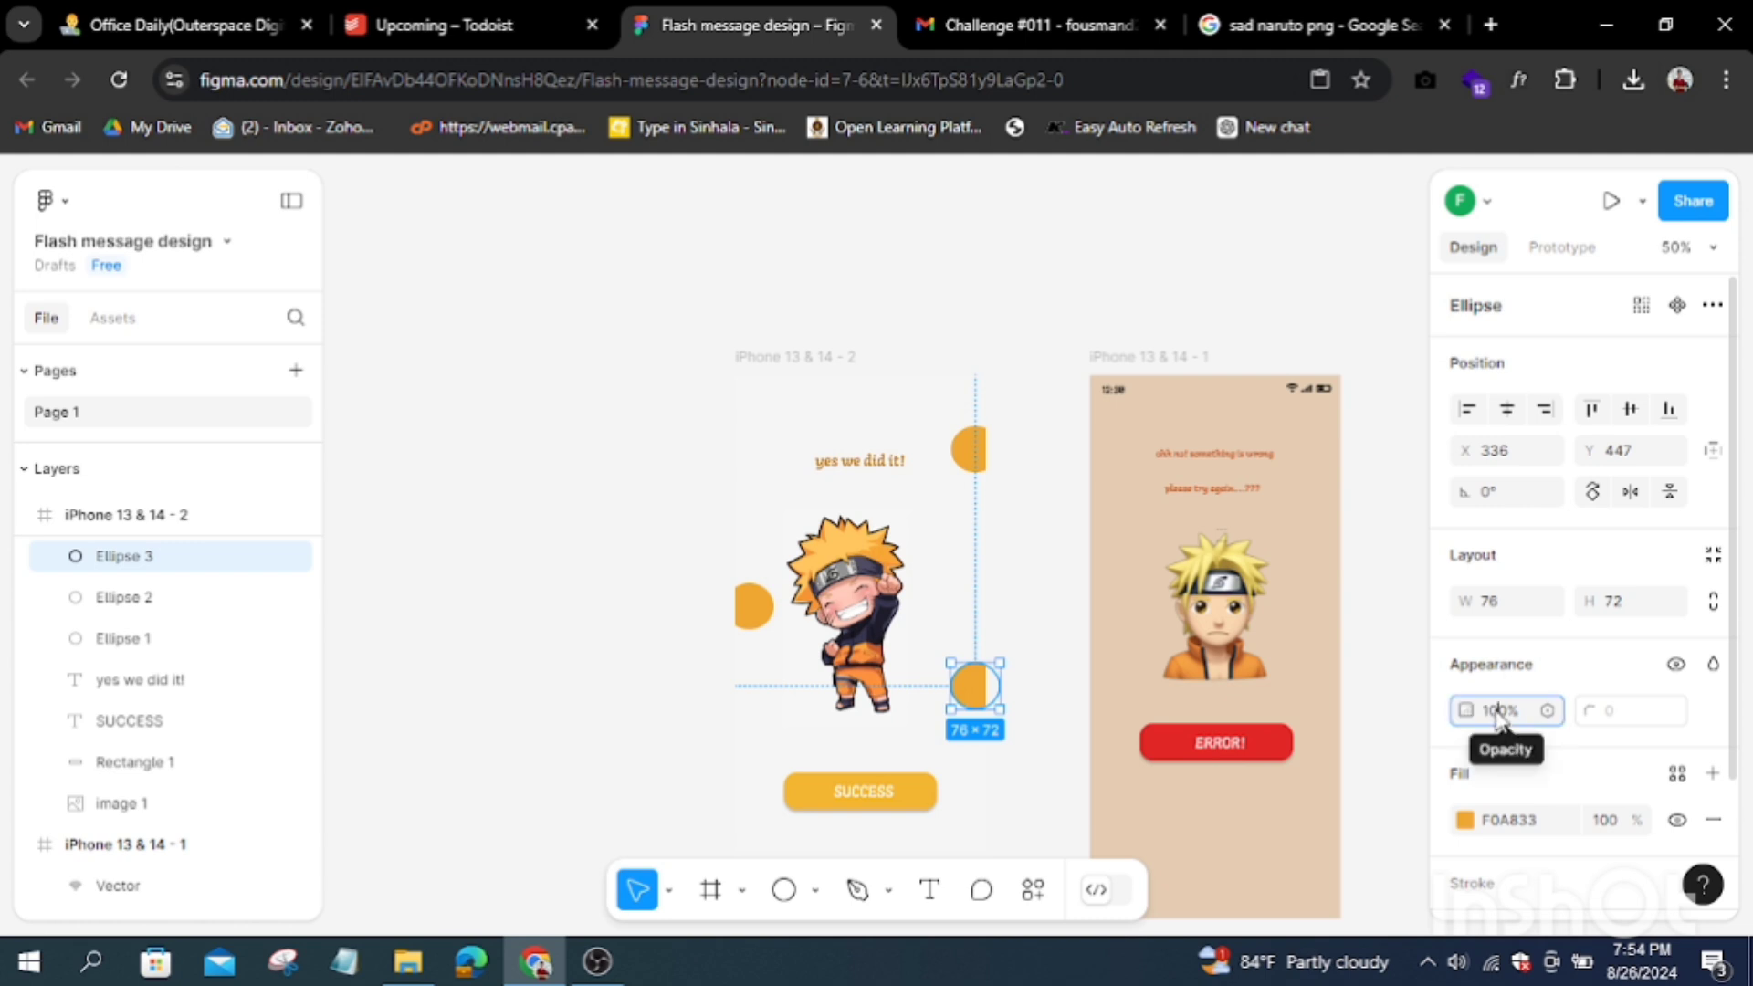
pyautogui.write('50')
pyautogui.click(544, 608)
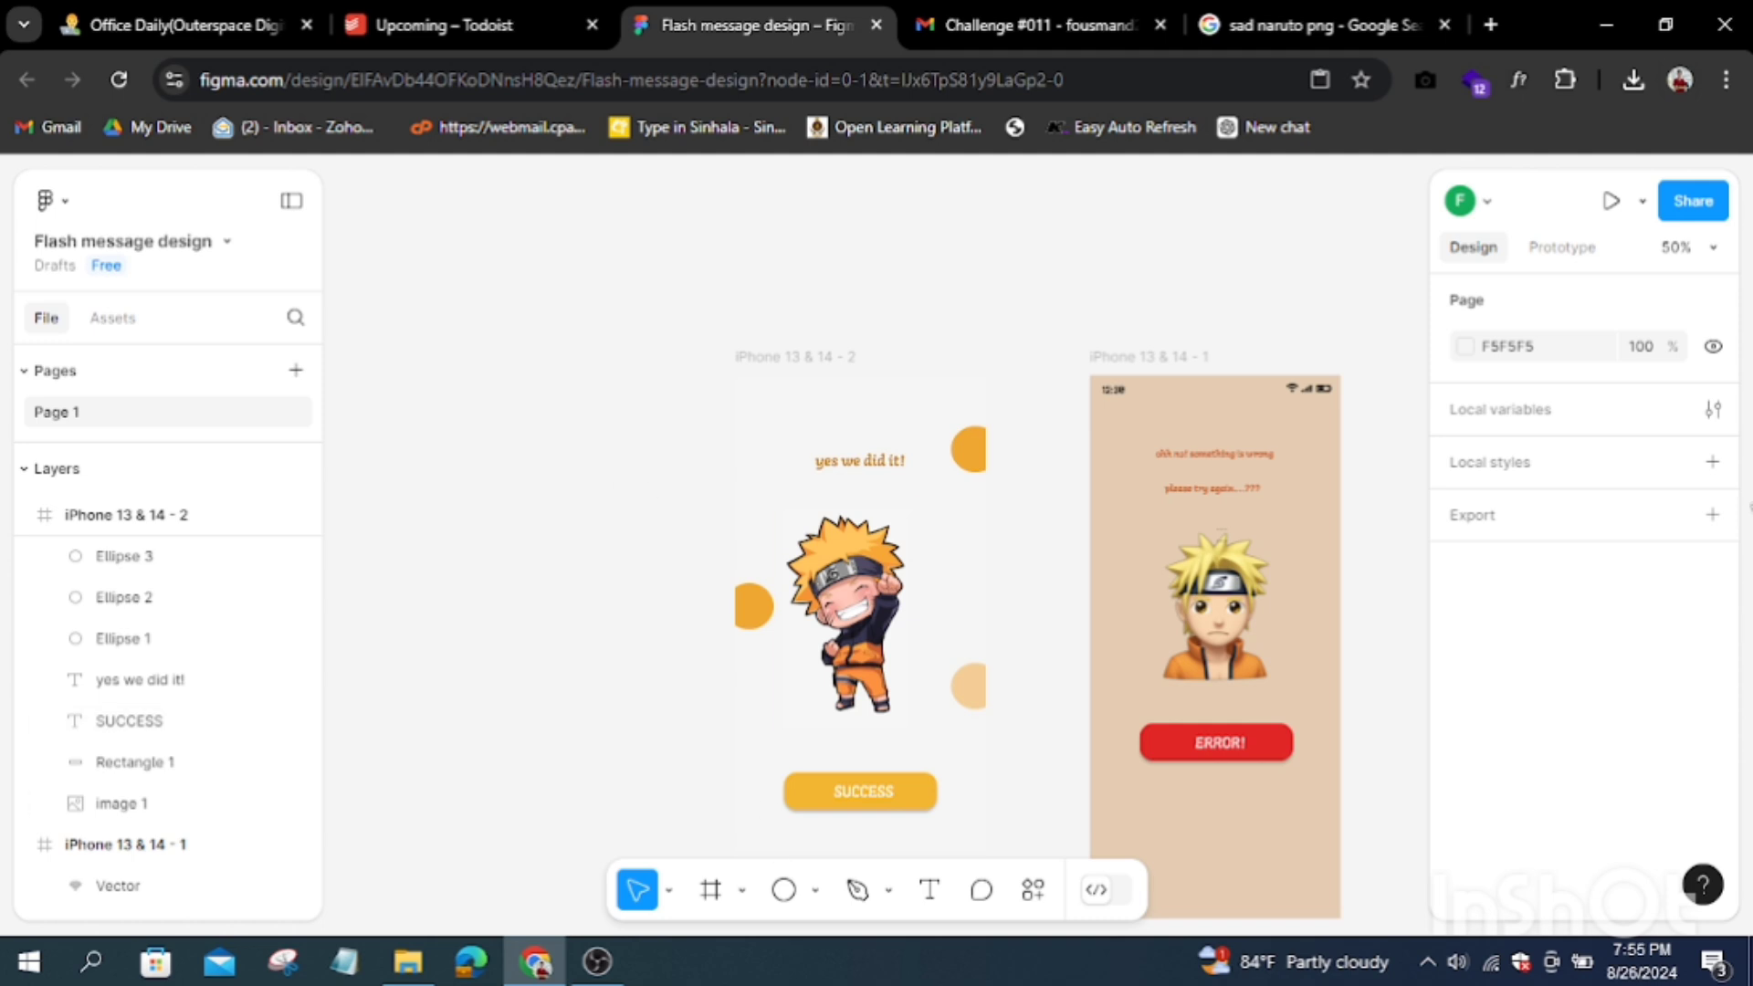
# Step: Pan across both finished screens and launch the phone Preview from the Present menu
pyautogui.hscroll(3, 1264, 581)
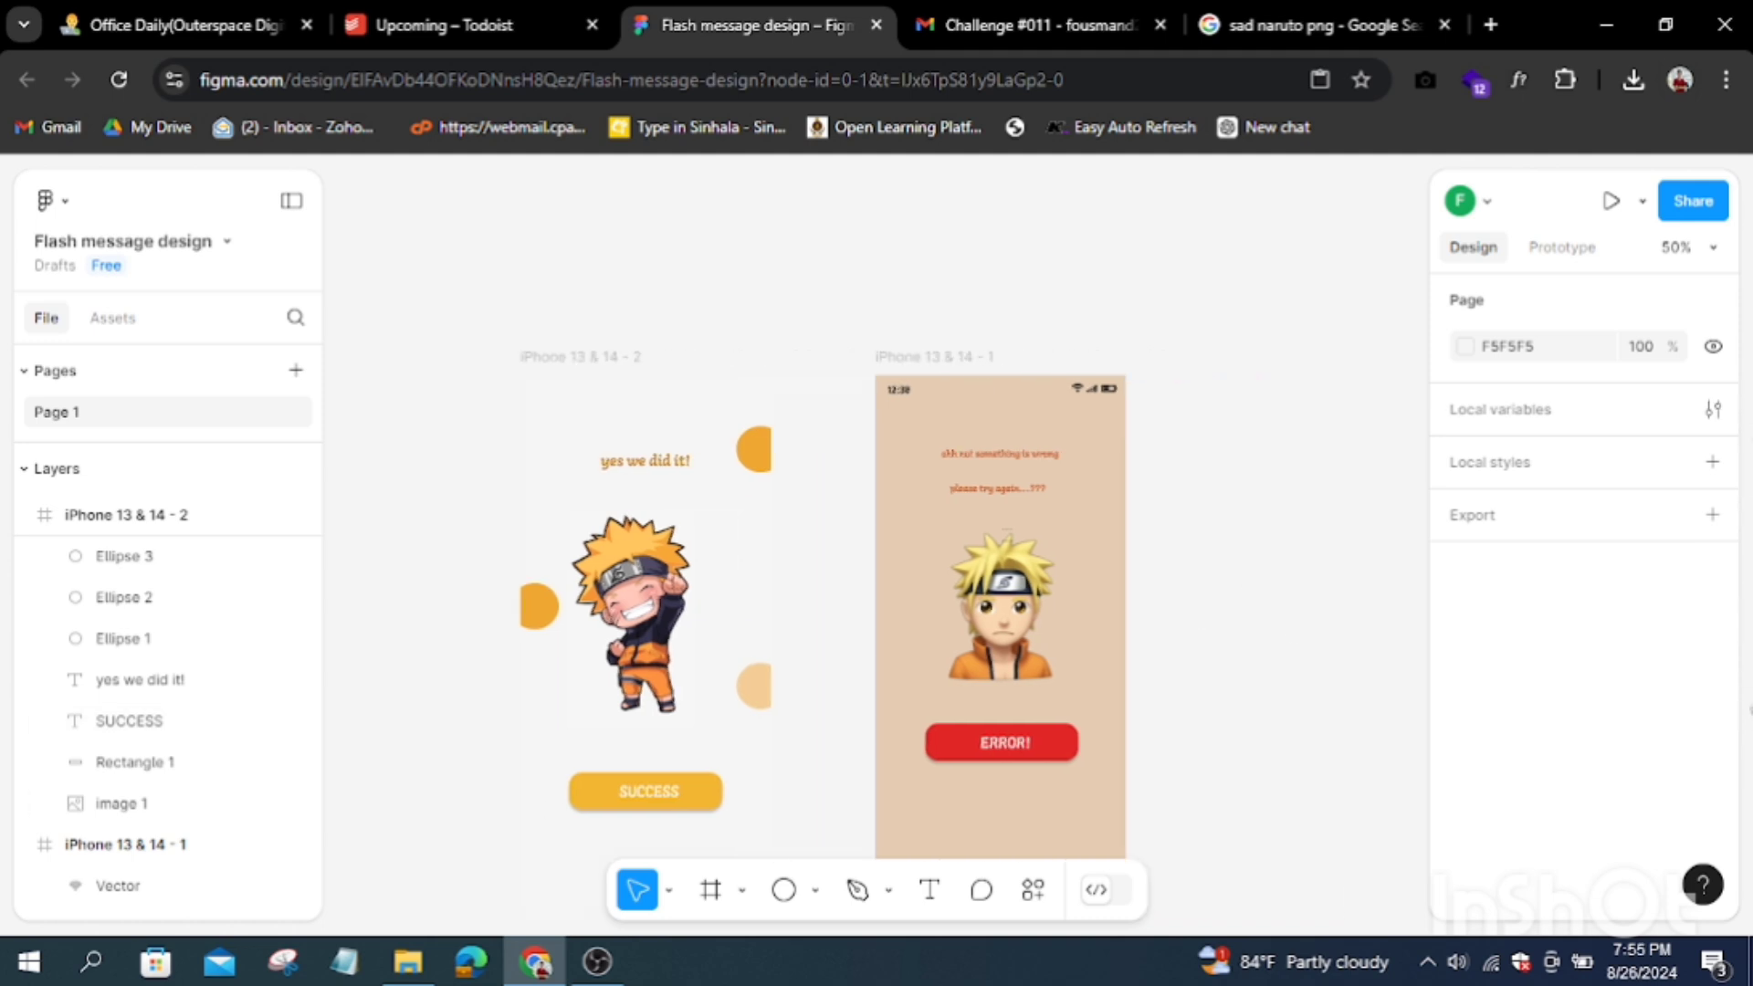
pyautogui.hscroll(2, 876, 584)
pyautogui.click(669, 890)
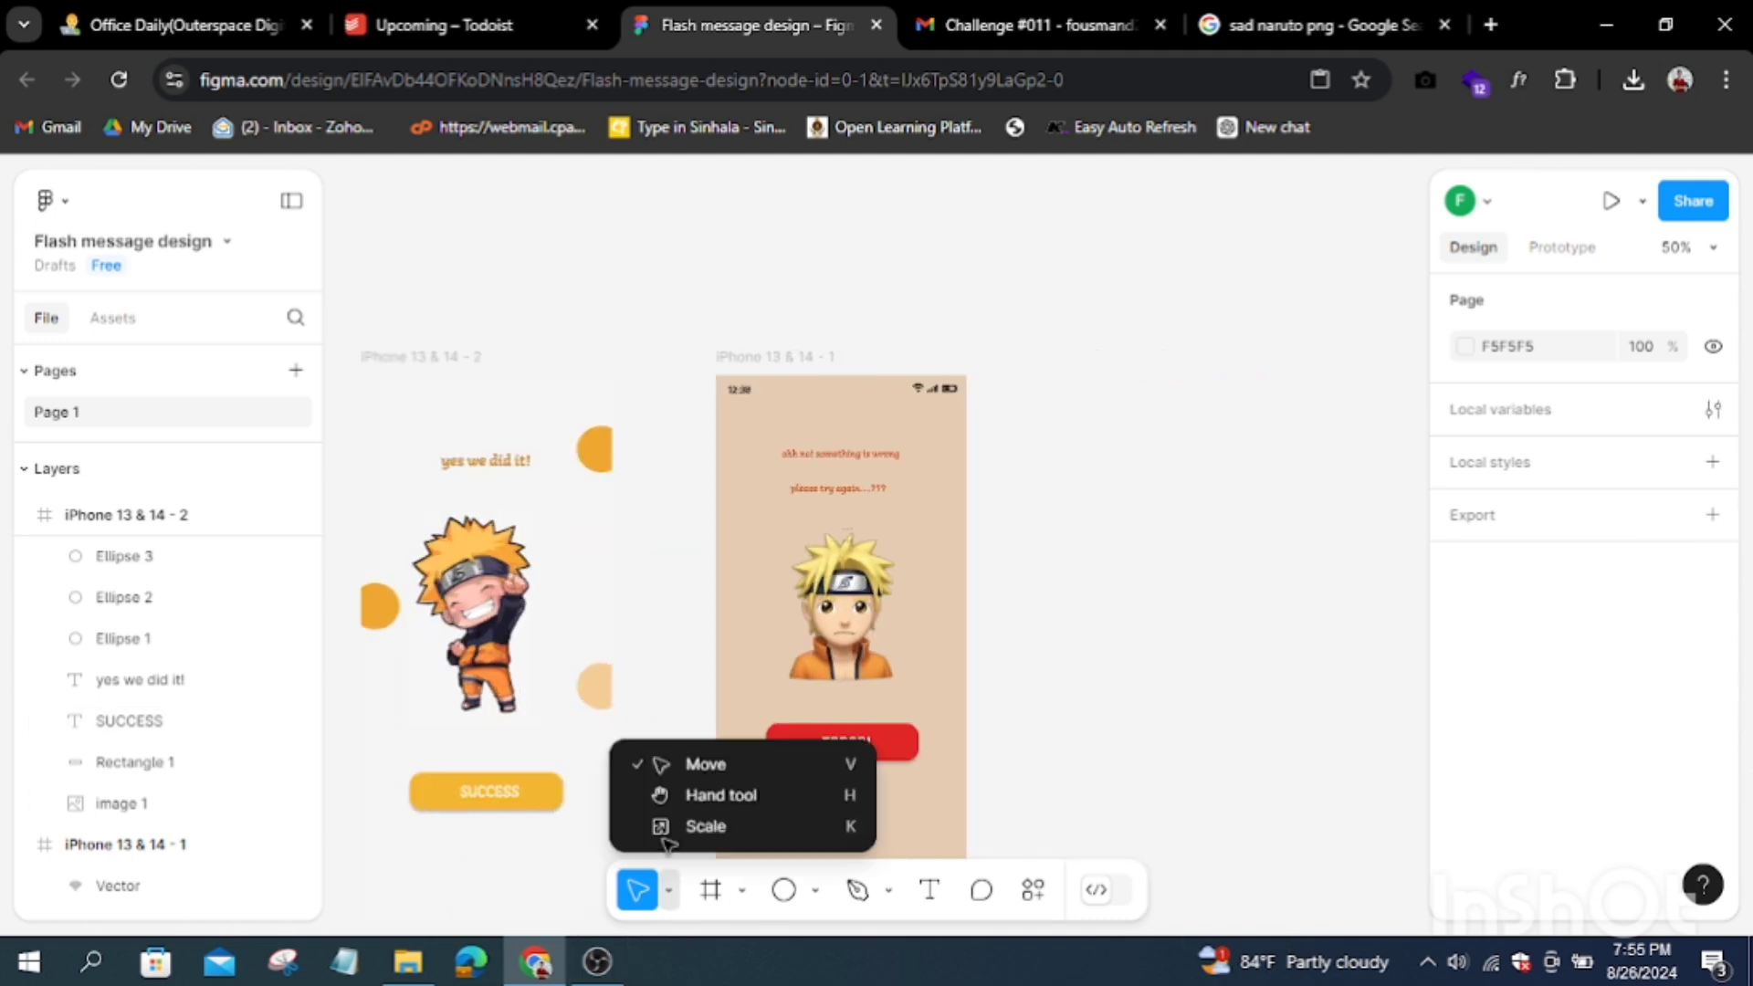
pyautogui.click(721, 794)
pyautogui.hscroll(-3, 1251, 380)
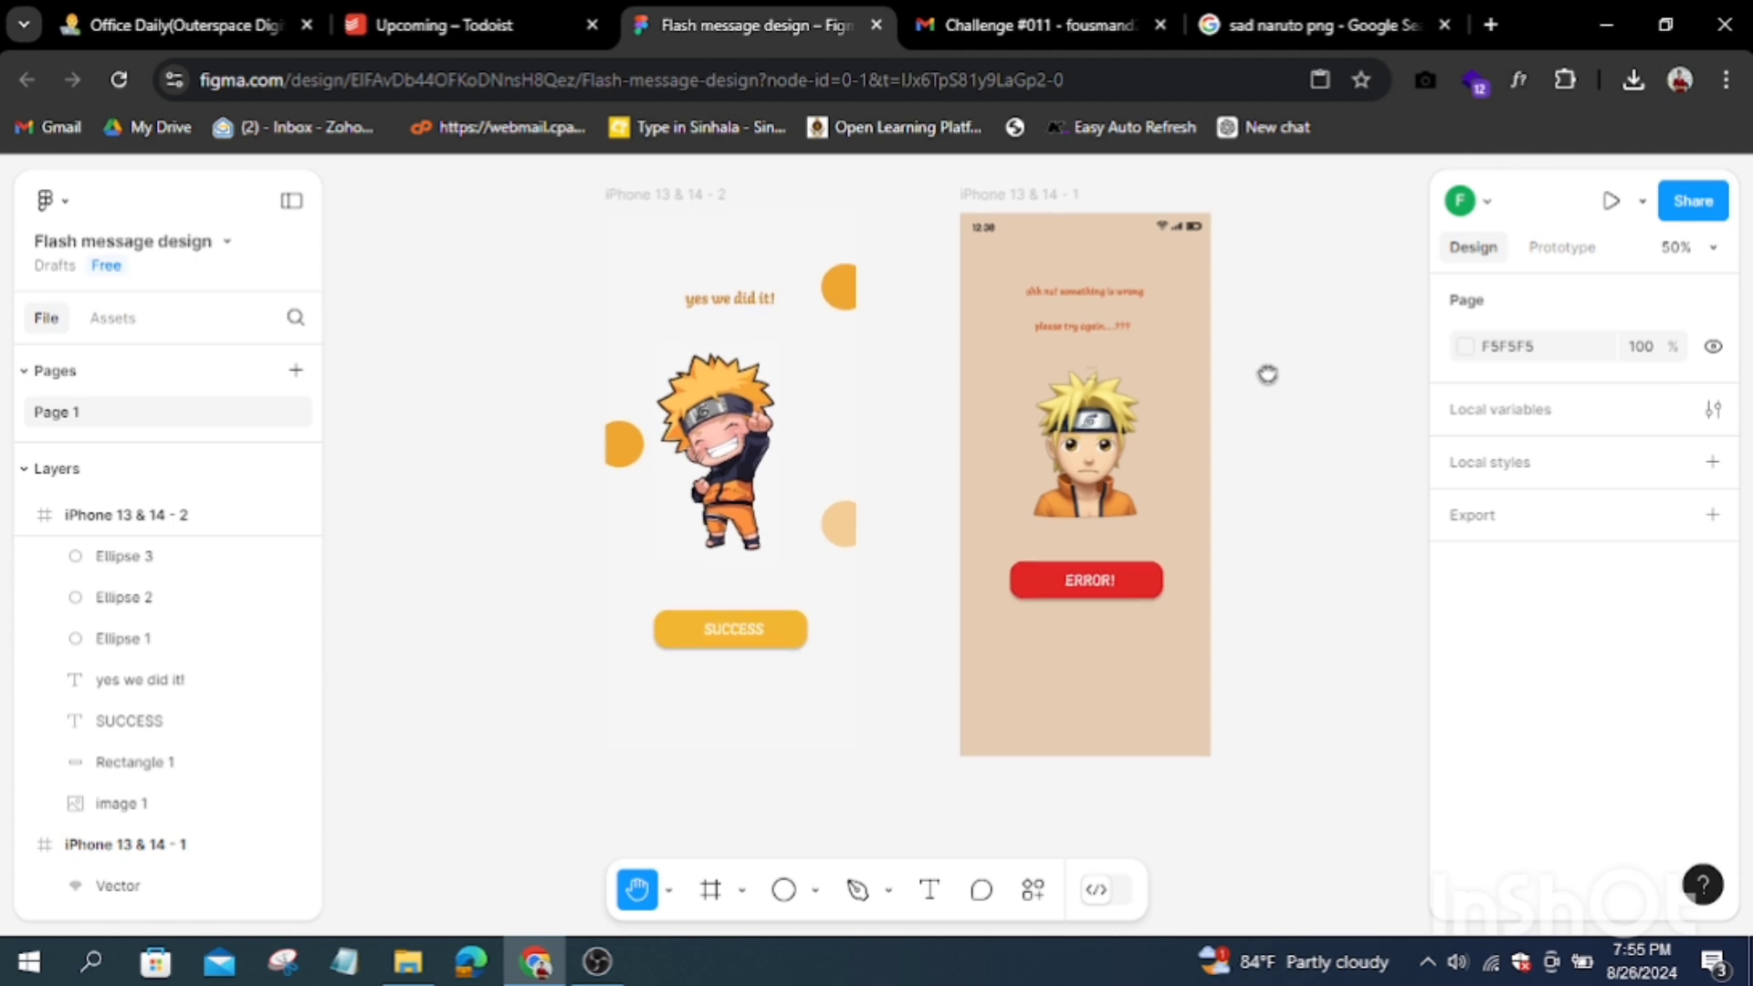
pyautogui.scroll(1, 1268, 374)
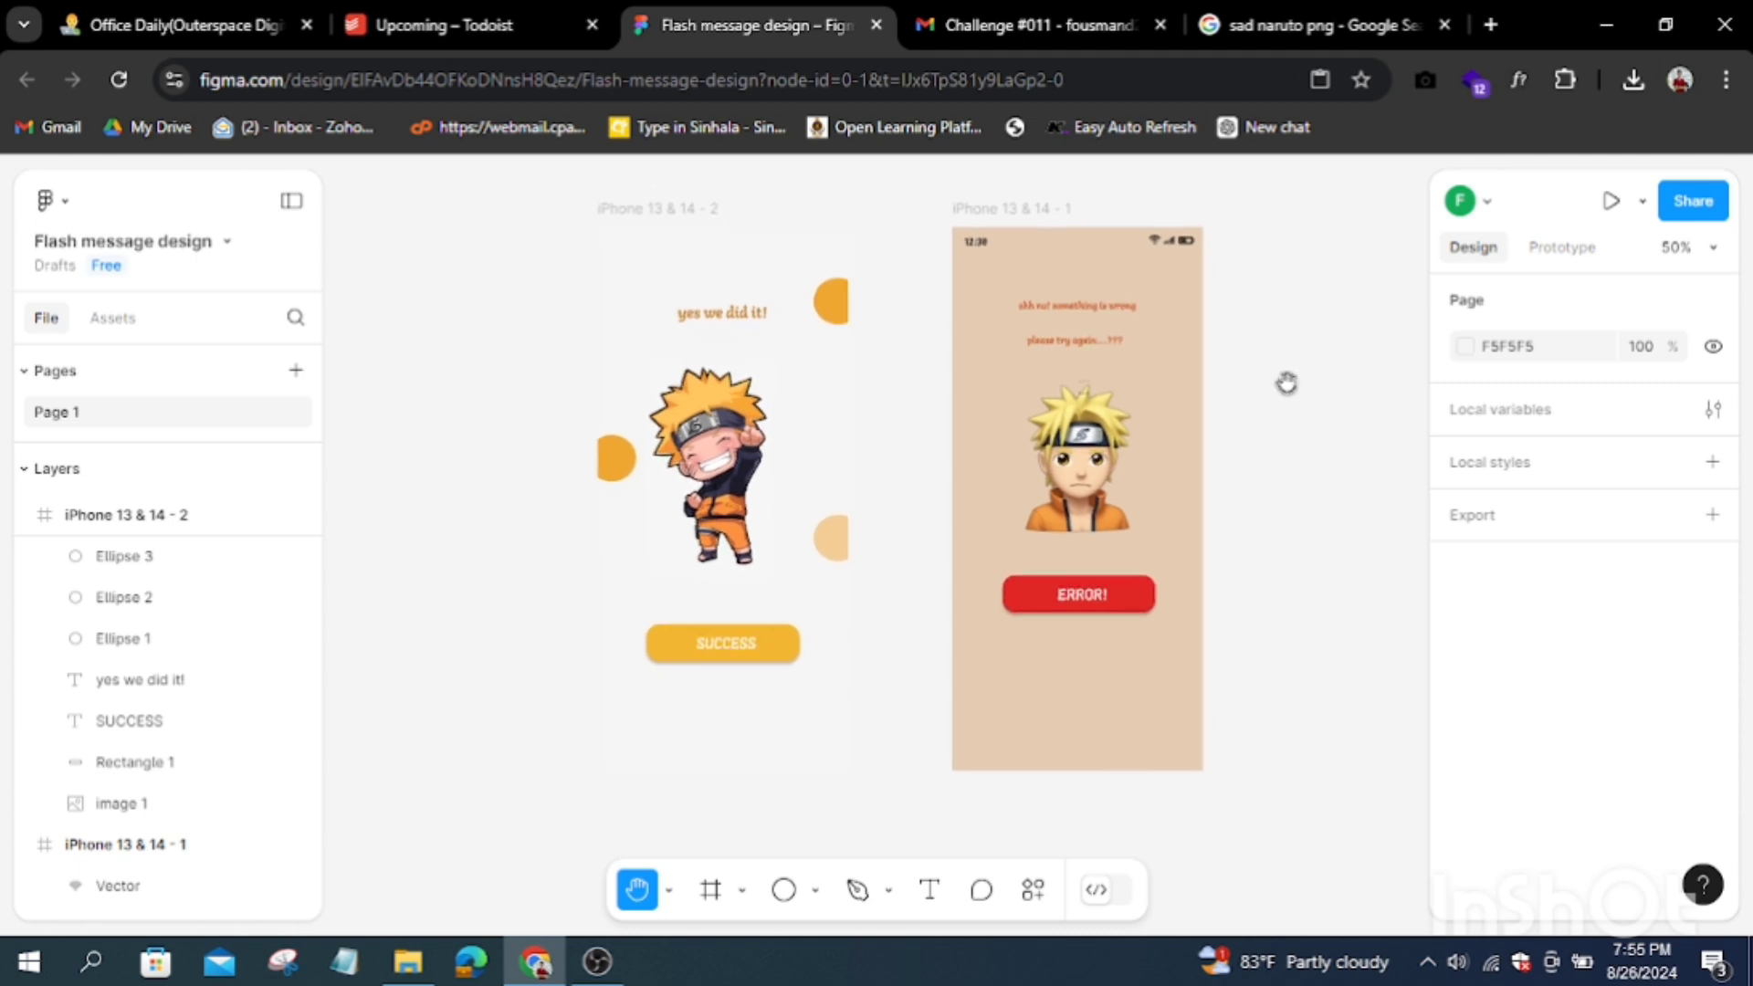
pyautogui.click(1642, 201)
pyautogui.click(1494, 290)
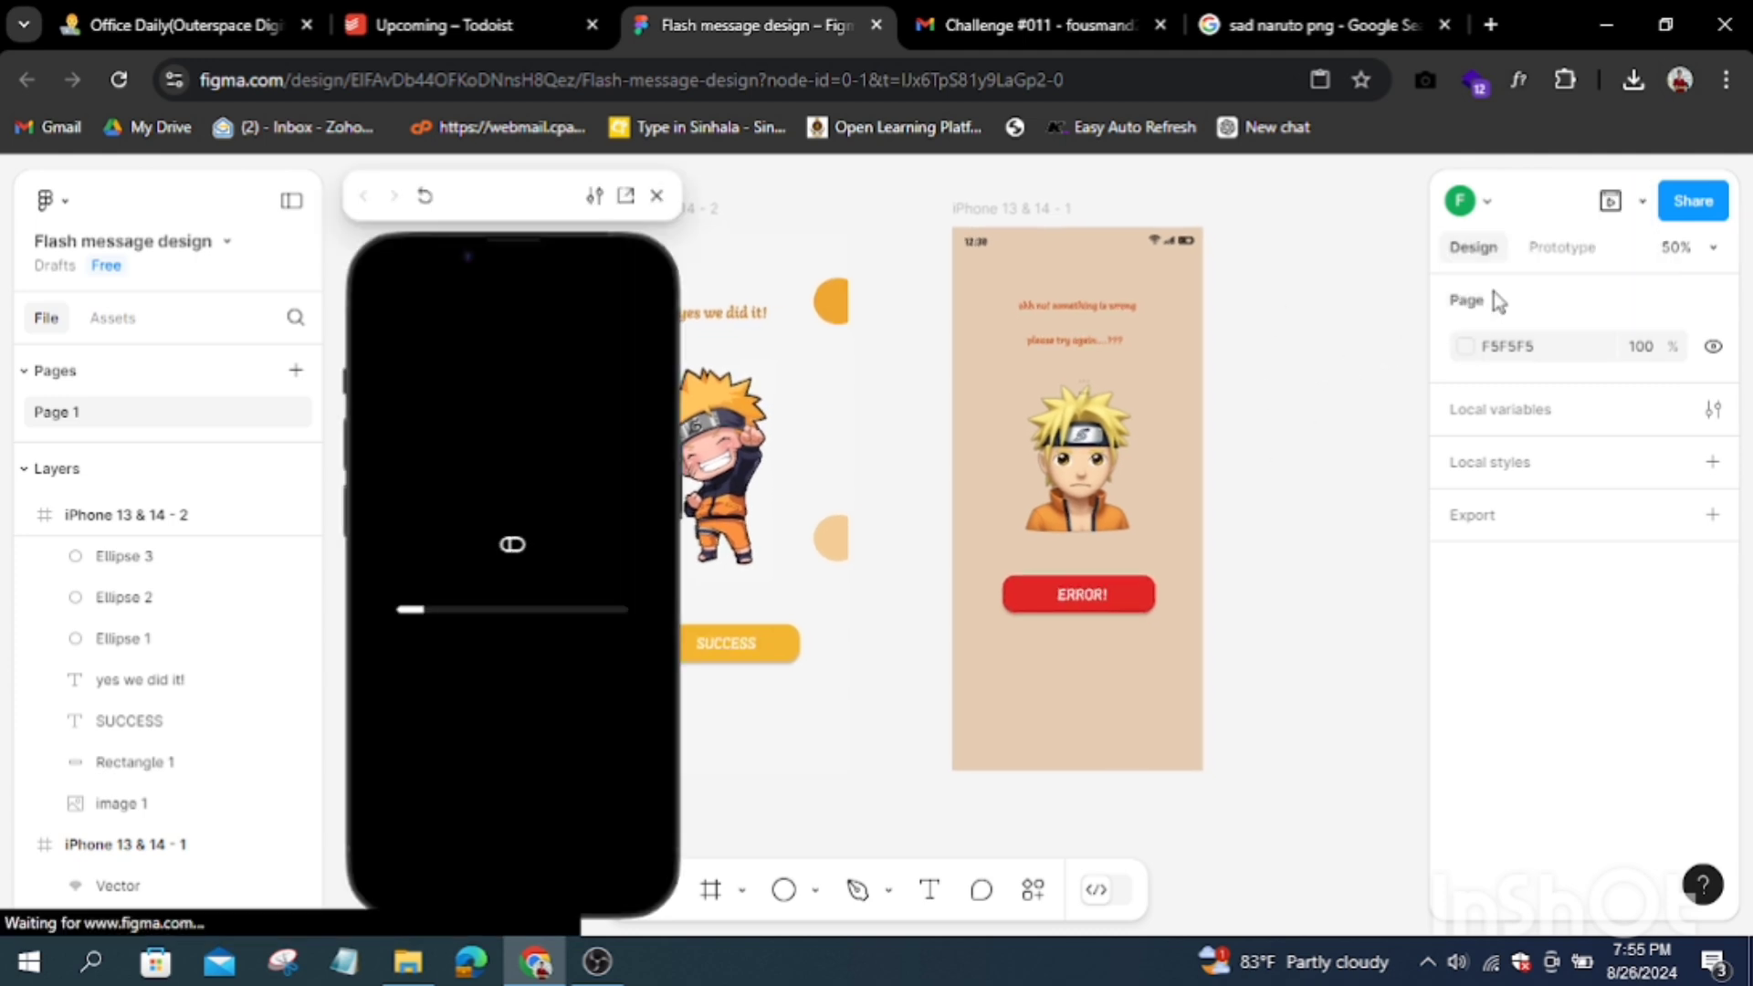